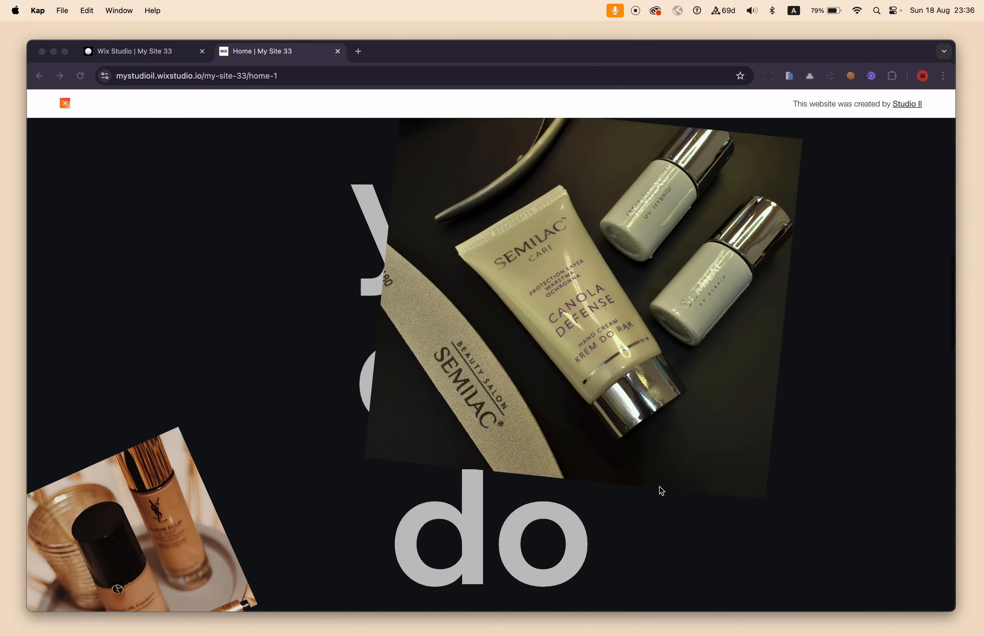
Examine how the rotating product images sweep across the large headline text along the published page in both scroll directions.
scroll(659, 486, down, 10)
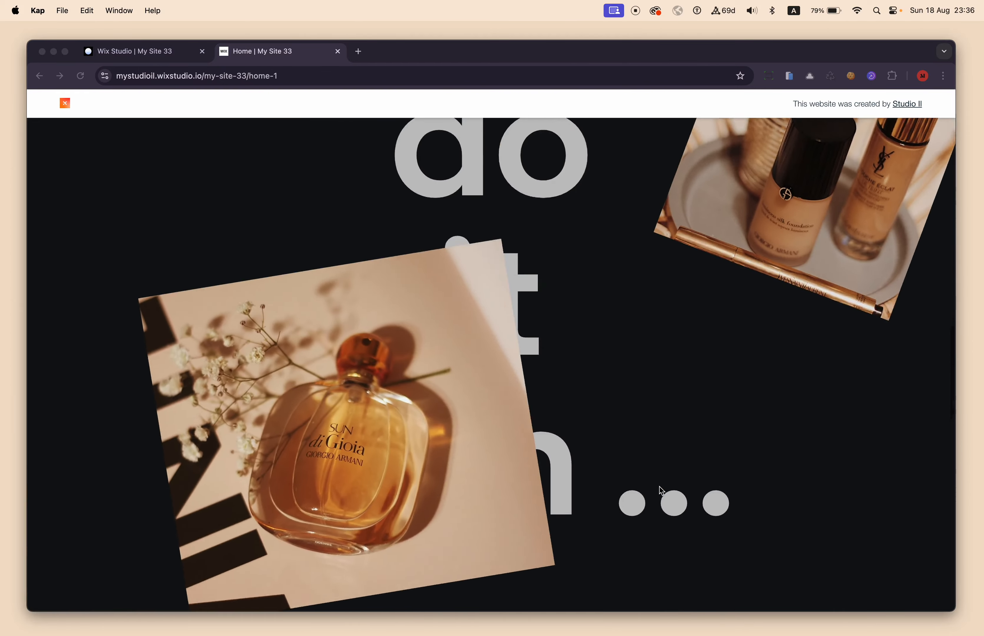
scroll(659, 487, down, 10)
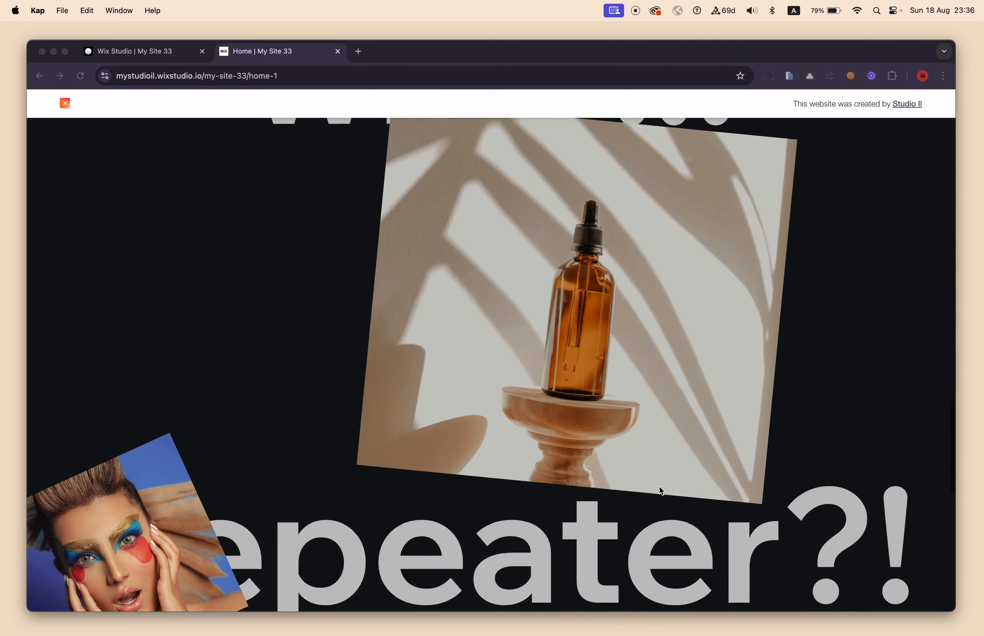
scroll(660, 486, down, 5)
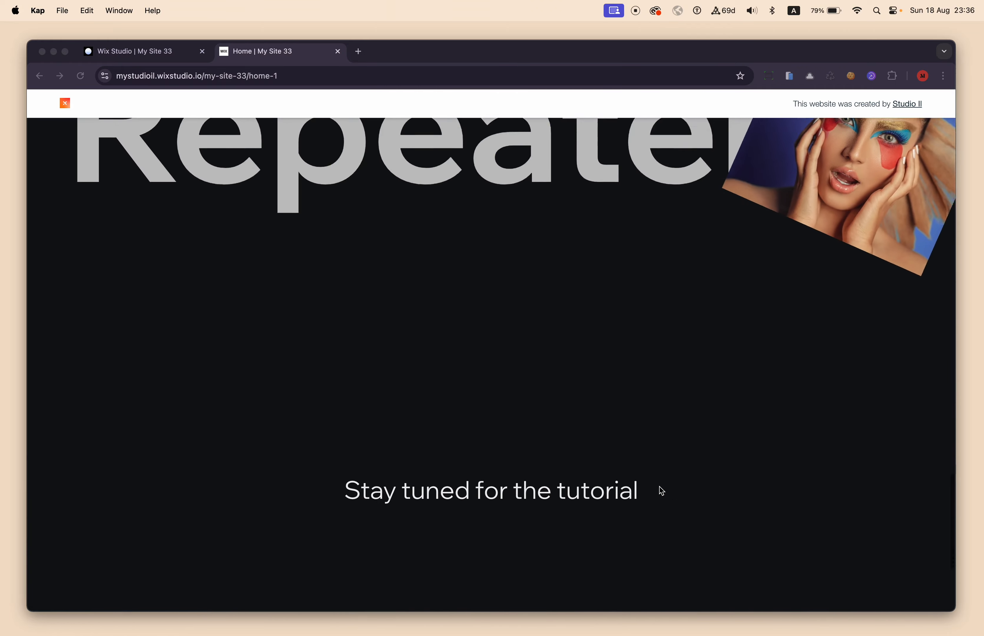
scroll(659, 487, up, 10)
scroll(659, 487, up, 15)
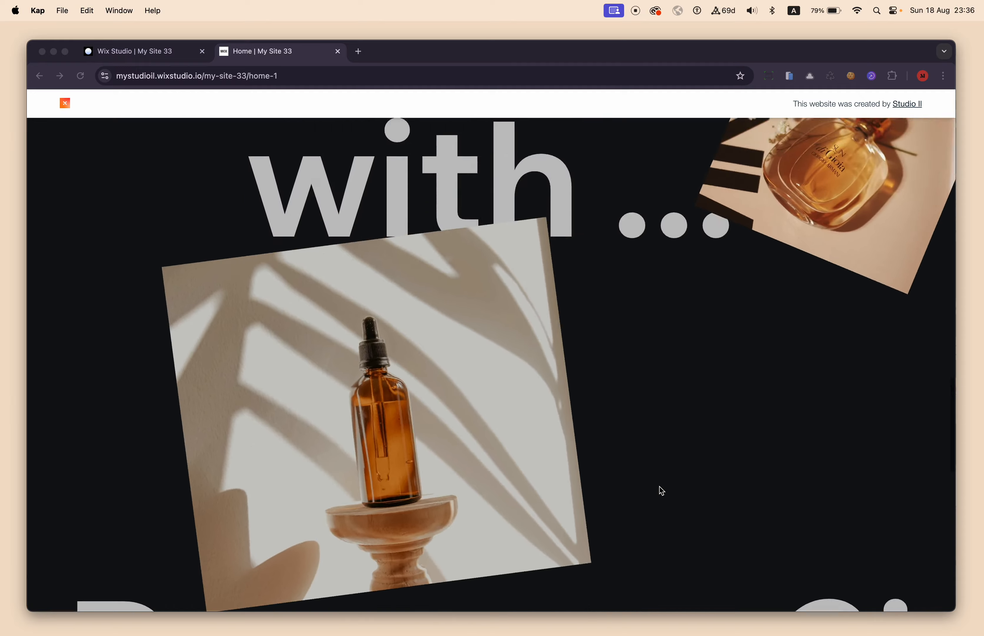
scroll(660, 487, up, 10)
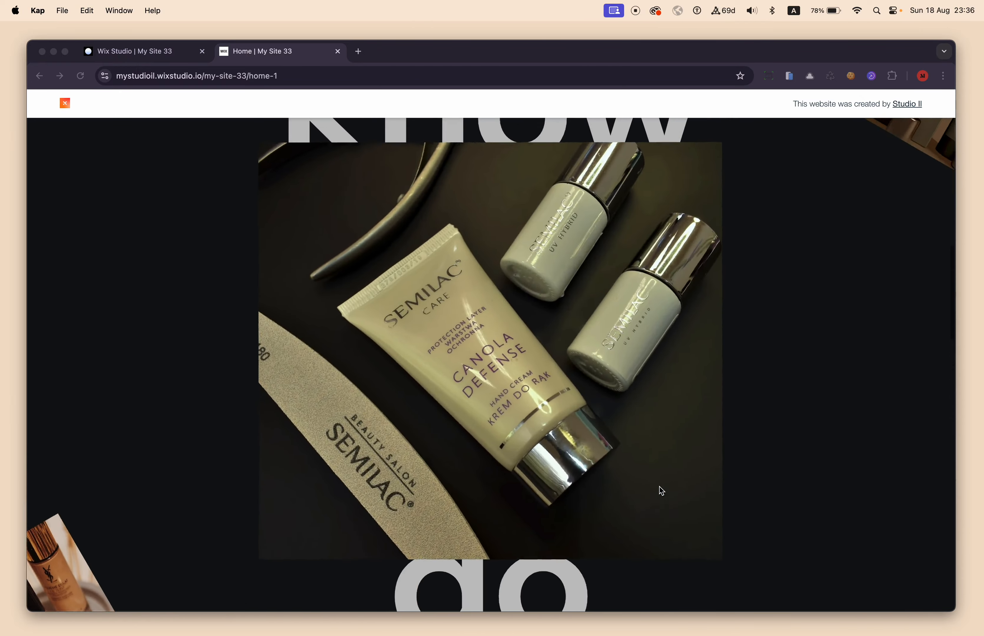
scroll(660, 487, up, 10)
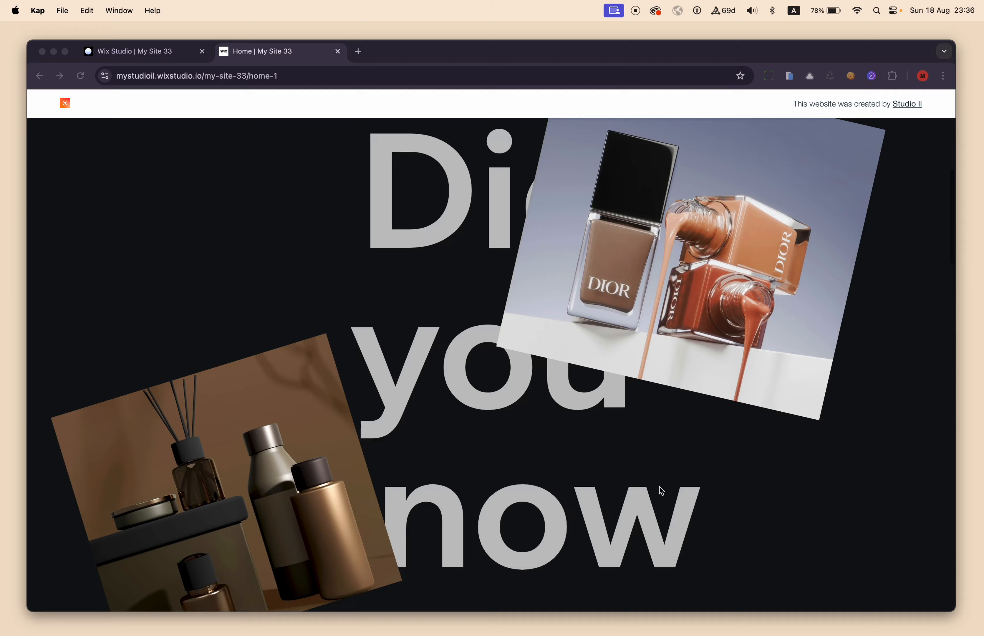
scroll(660, 487, down, 10)
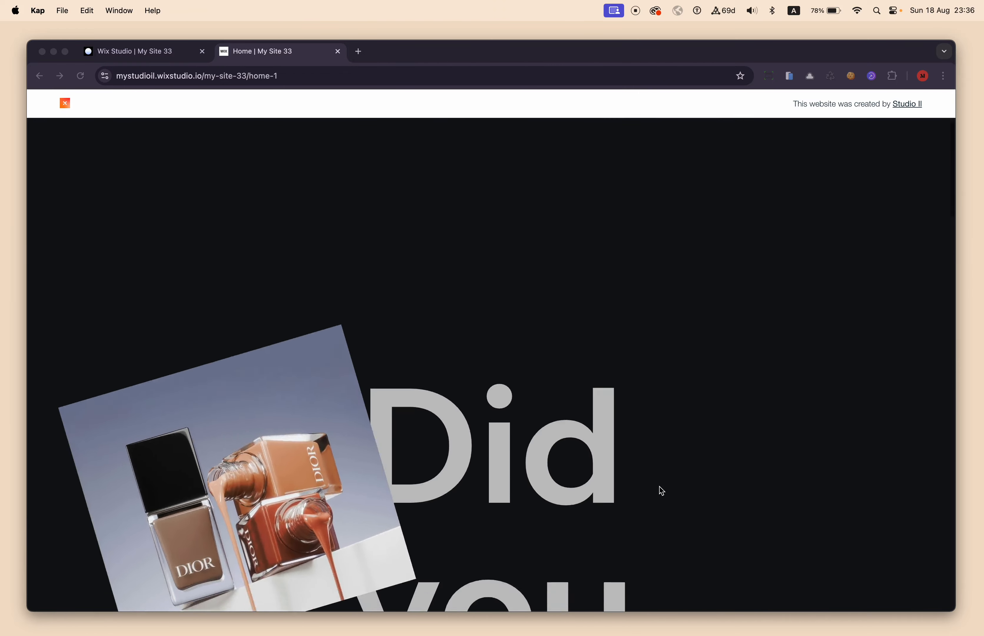
scroll(660, 486, down, 10)
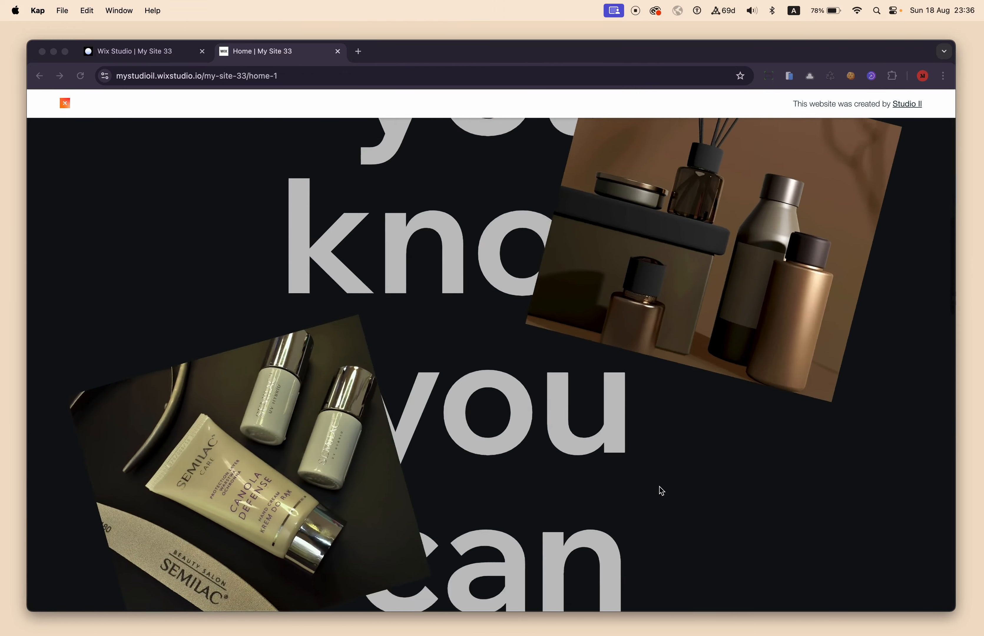
scroll(660, 487, up, 10)
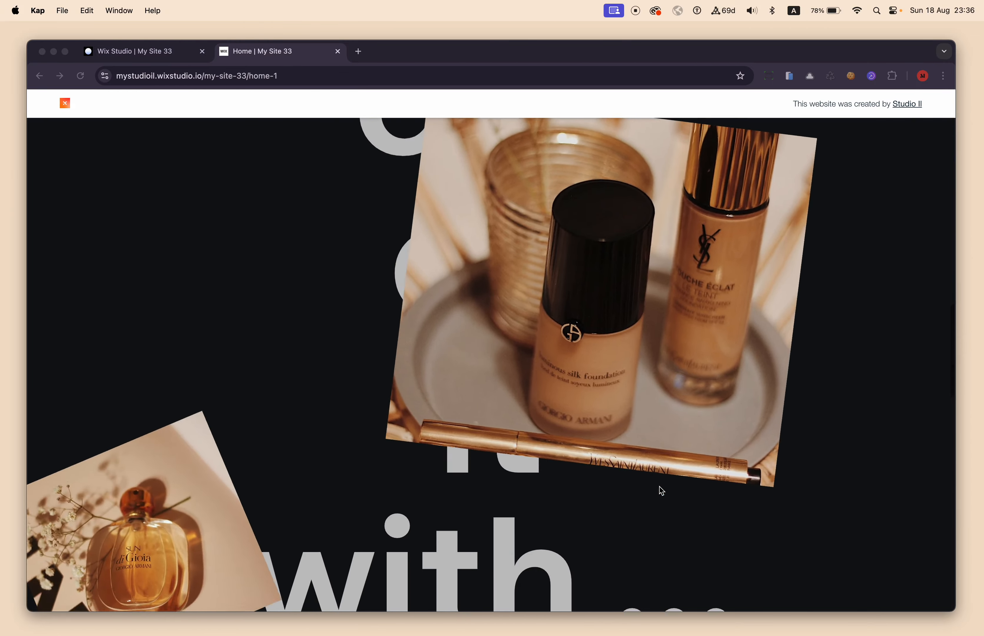
scroll(659, 487, up, 10)
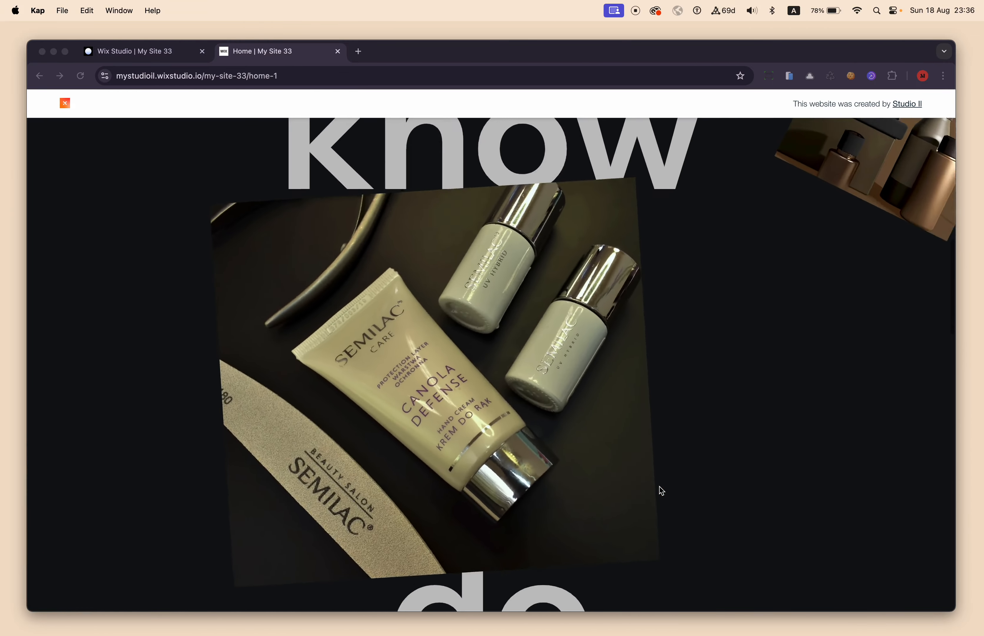
scroll(659, 487, up, 8)
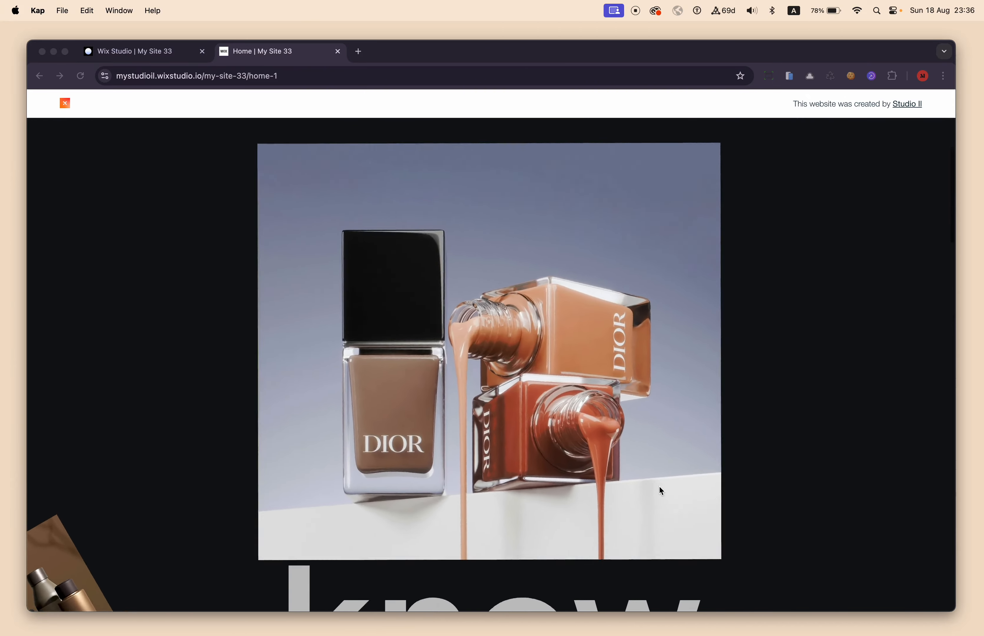
scroll(660, 486, down, 10)
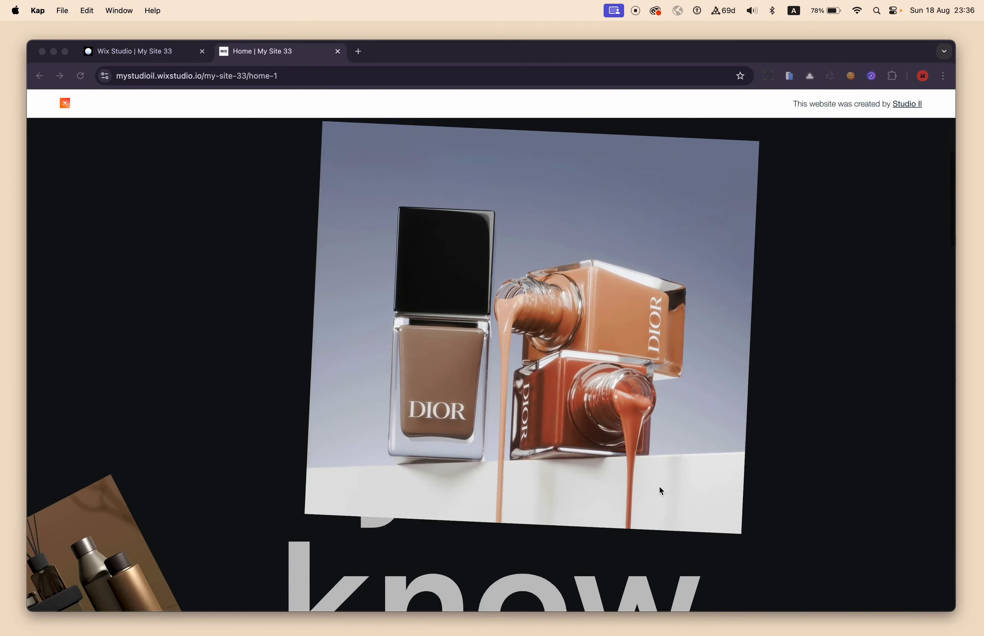
scroll(659, 486, down, 10)
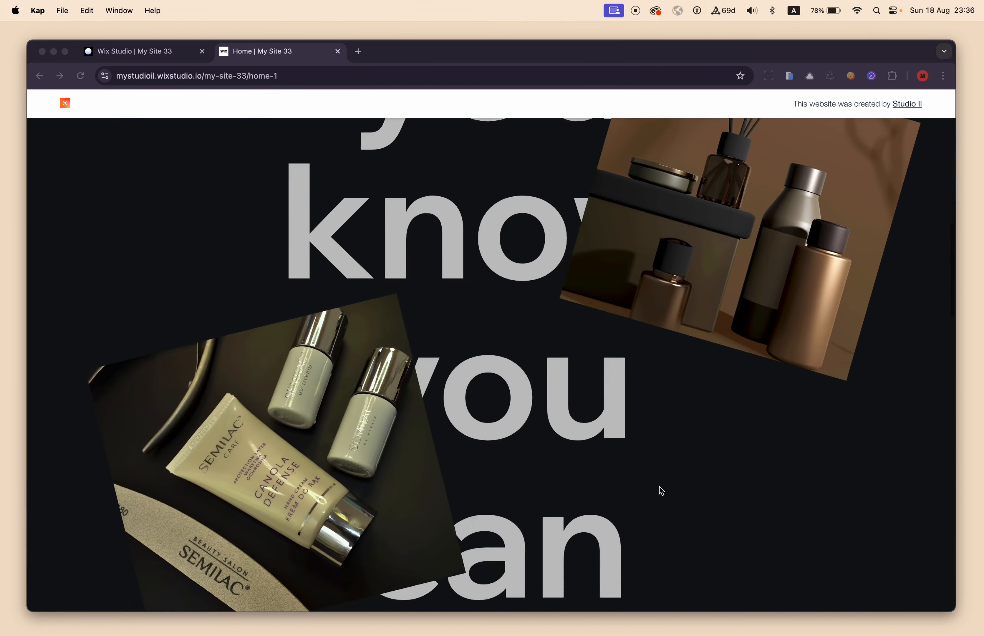
scroll(660, 487, down, 10)
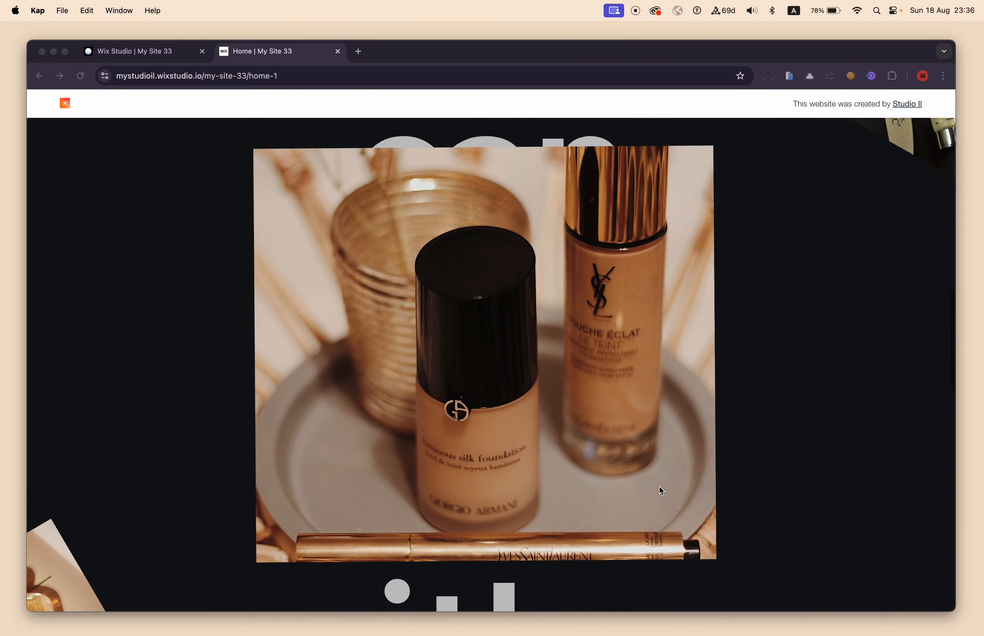
scroll(660, 487, down, 10)
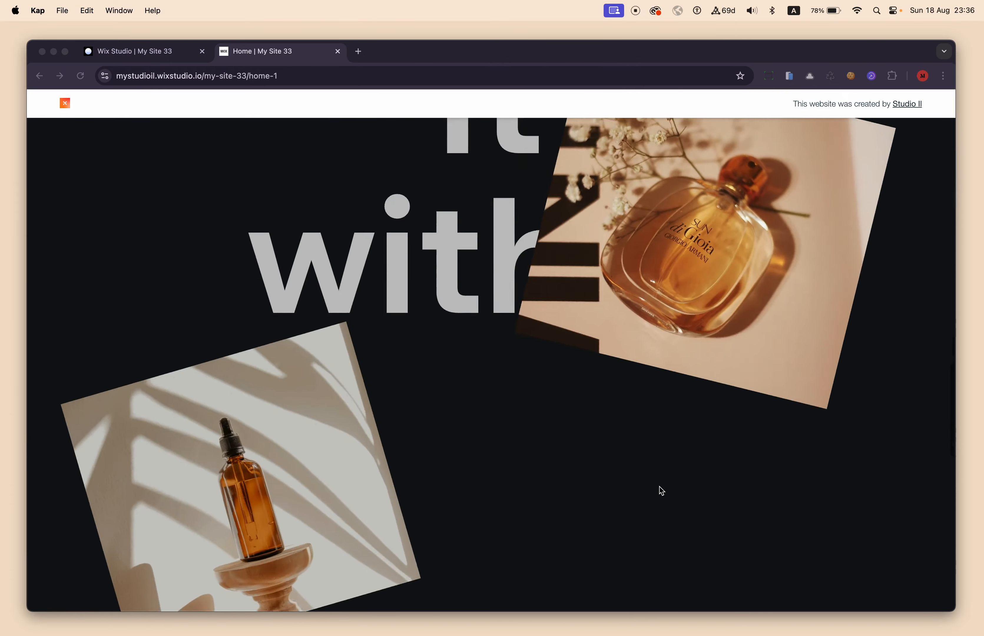
scroll(661, 491, down, 10)
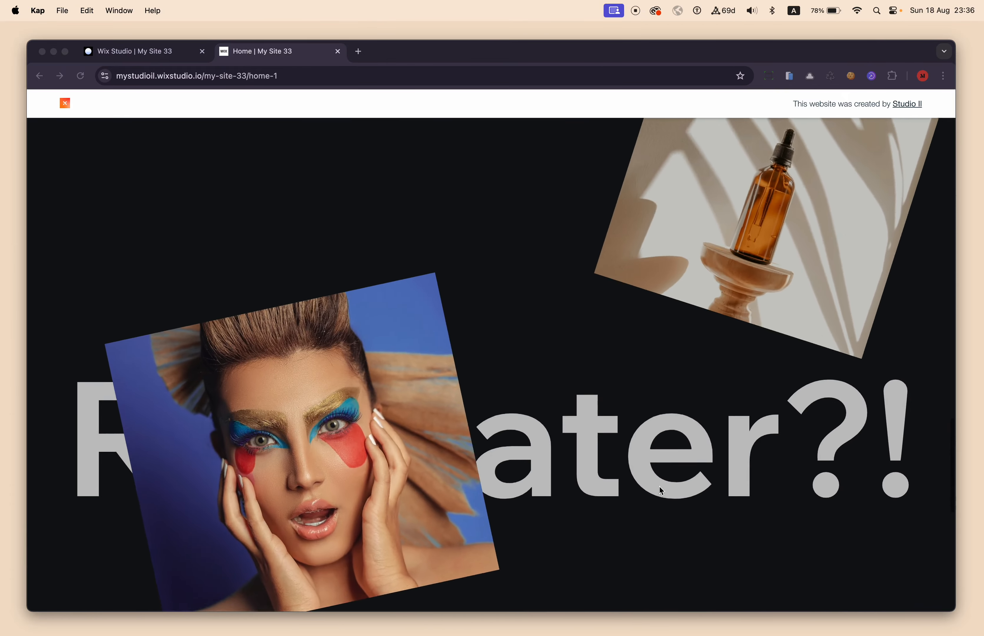
scroll(660, 487, up, 20)
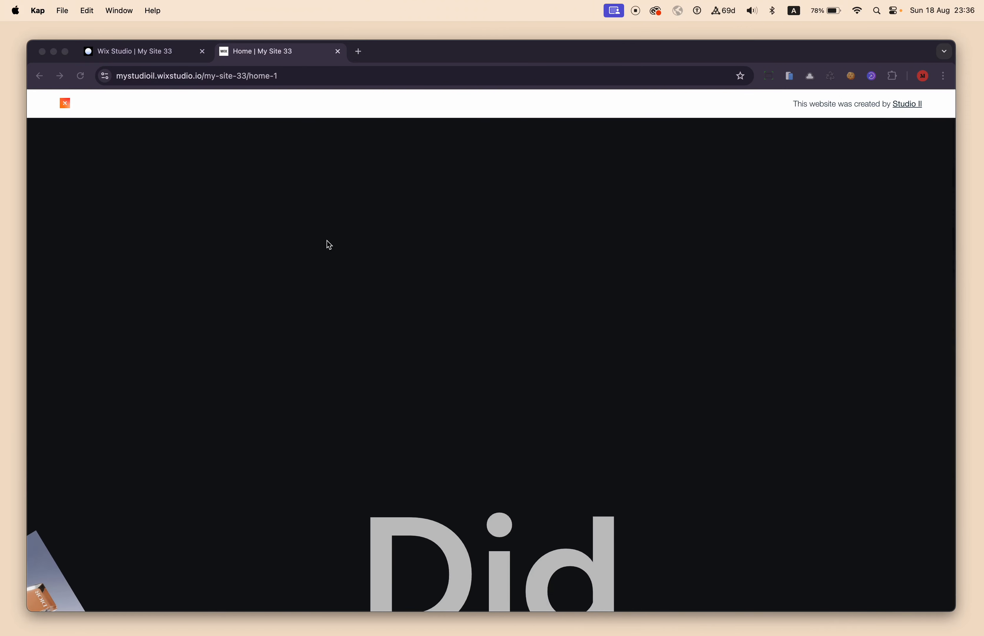
Switch to the Wix Studio editor and review the overlapping stack of product images on the Home page.
click(158, 53)
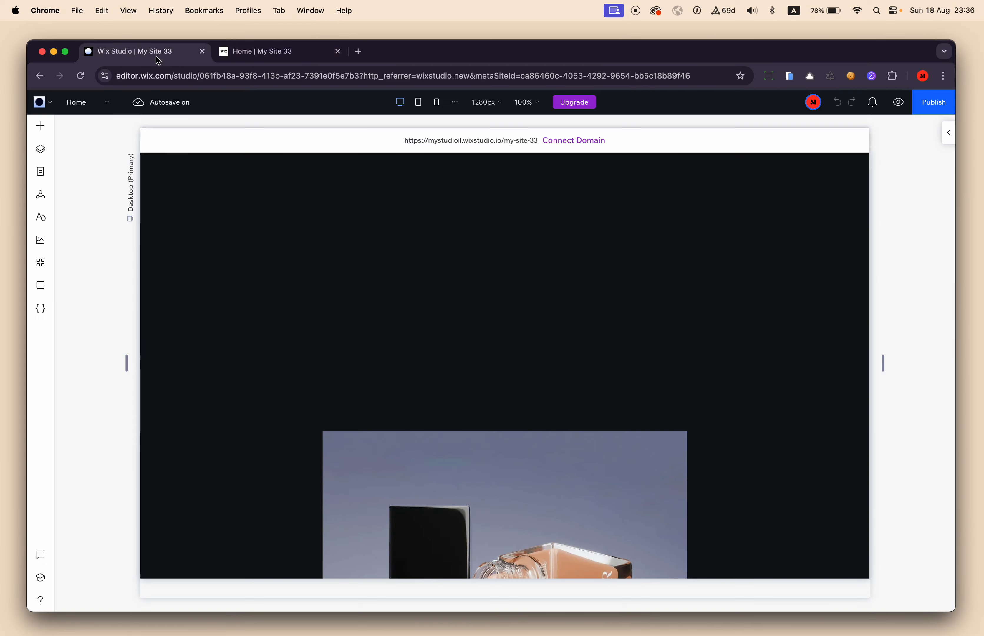
scroll(544, 424, down, 15)
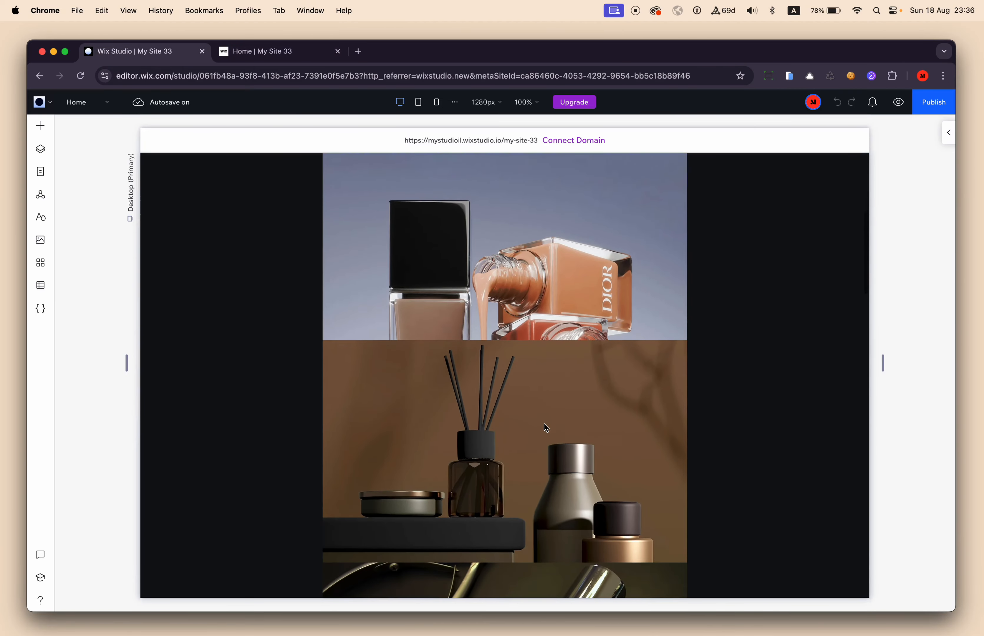
scroll(545, 424, down, 15)
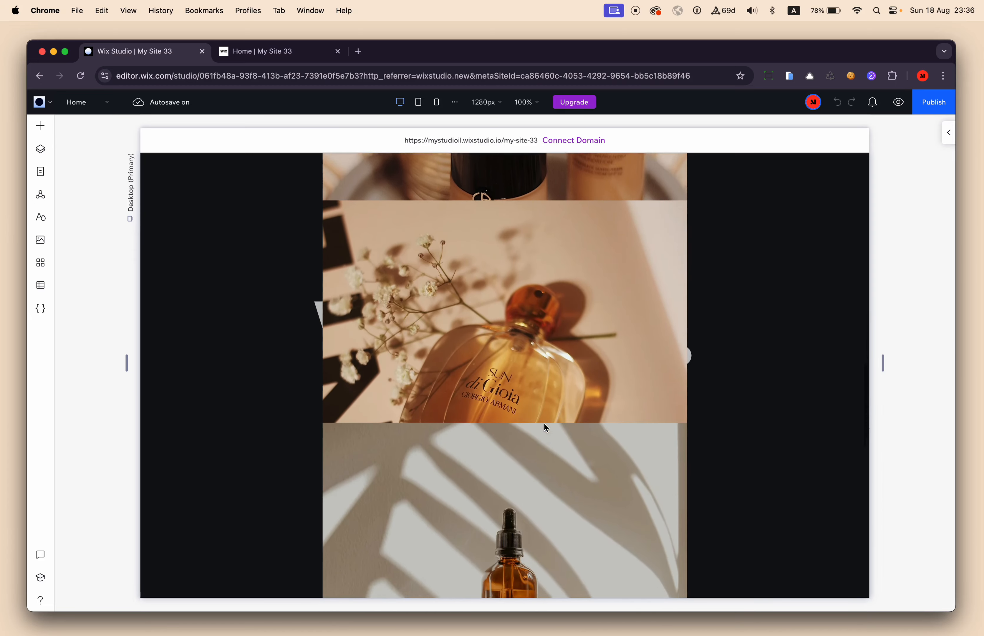
scroll(545, 424, up, 15)
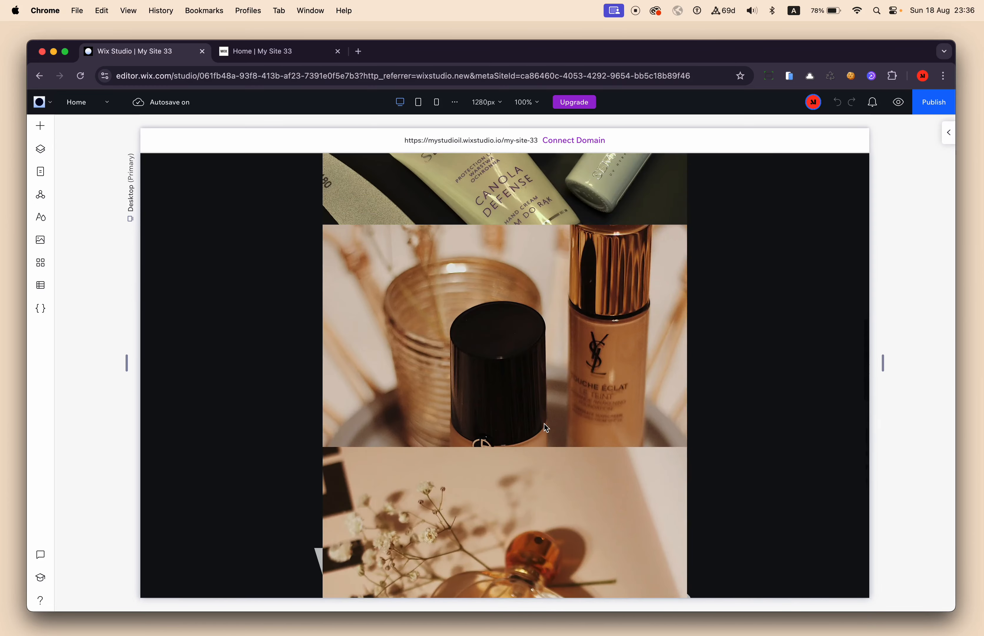
Inspect the page's layer structure, expanding the image section and its repeater to view the items, and close the layers view.
click(41, 157)
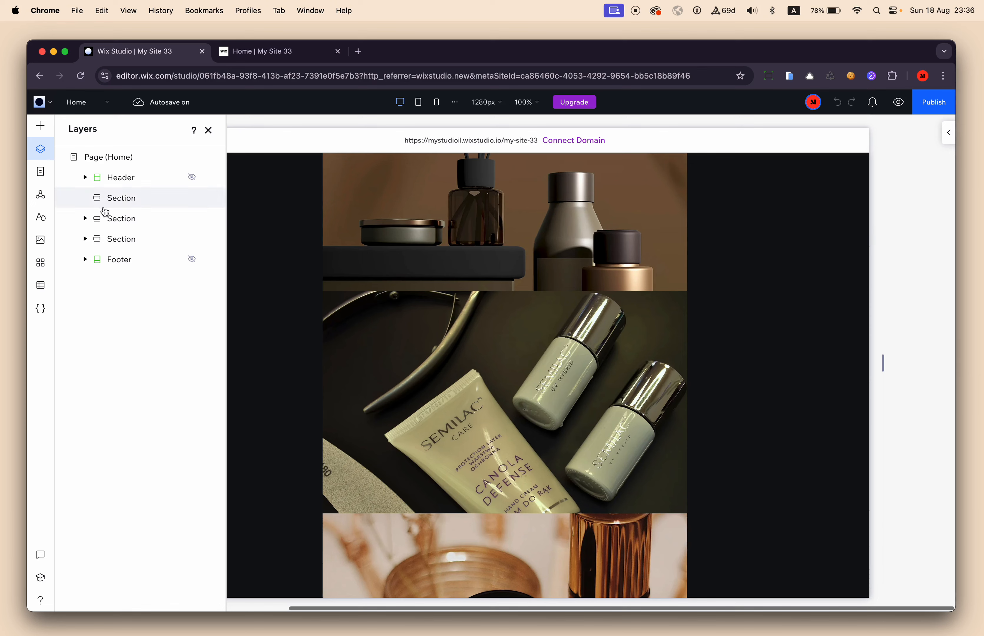
click(344, 266)
click(139, 241)
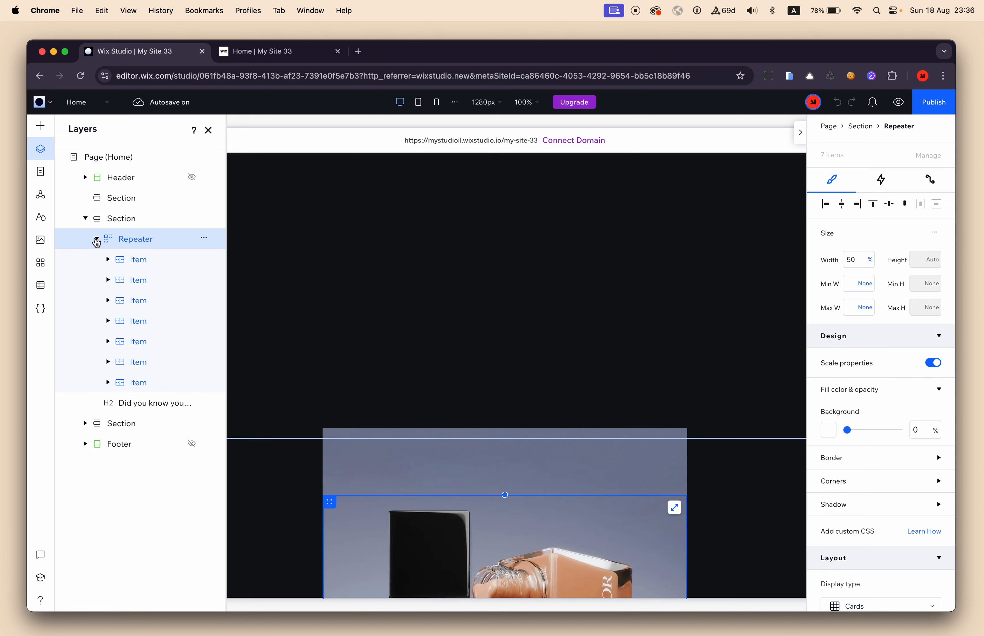
click(86, 219)
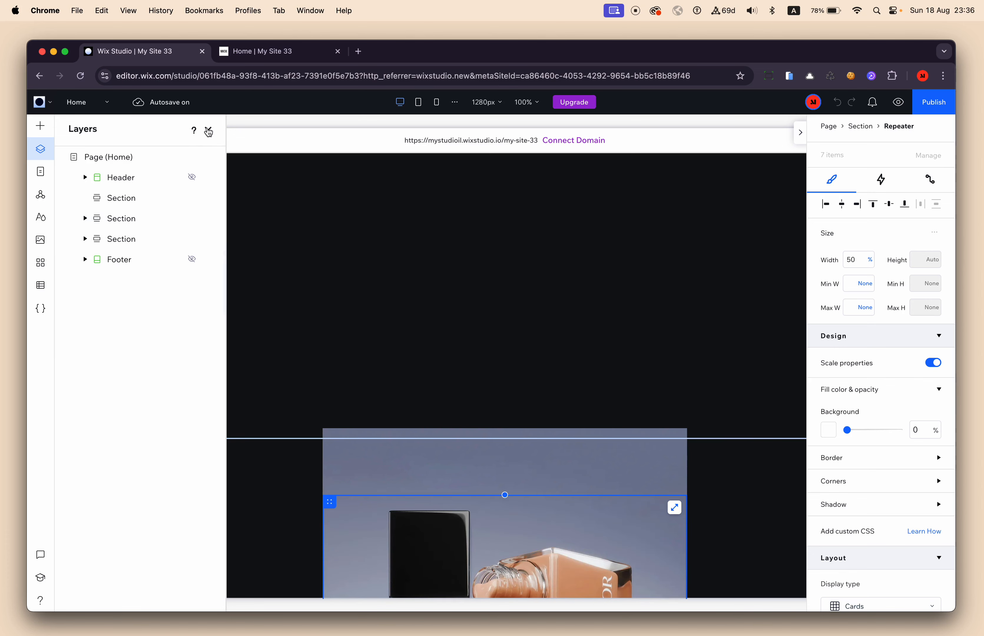
click(210, 132)
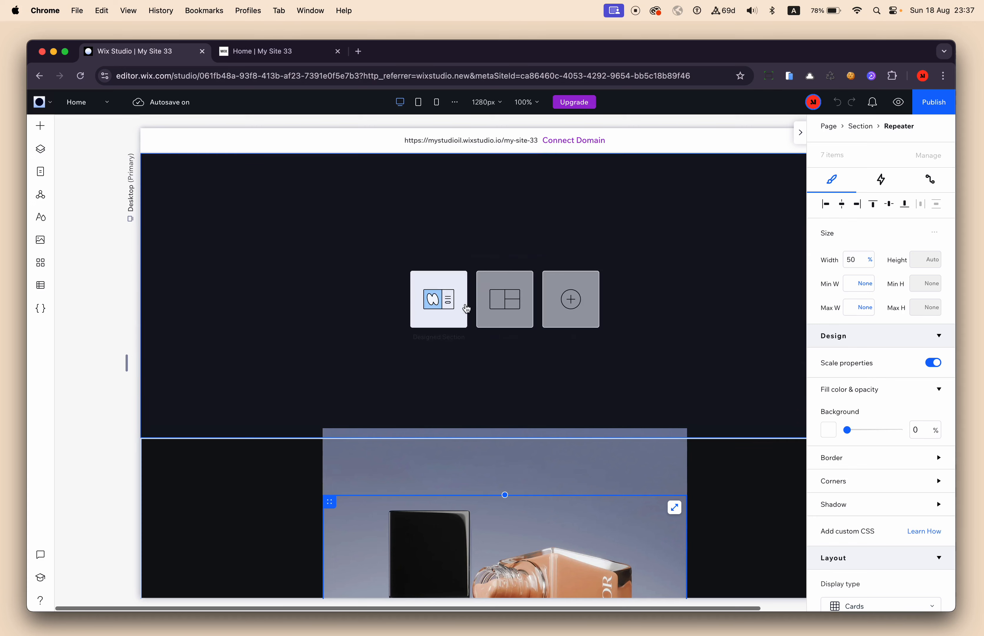
Make the blank section at the start of the page taller by extending its lower edge.
click(321, 270)
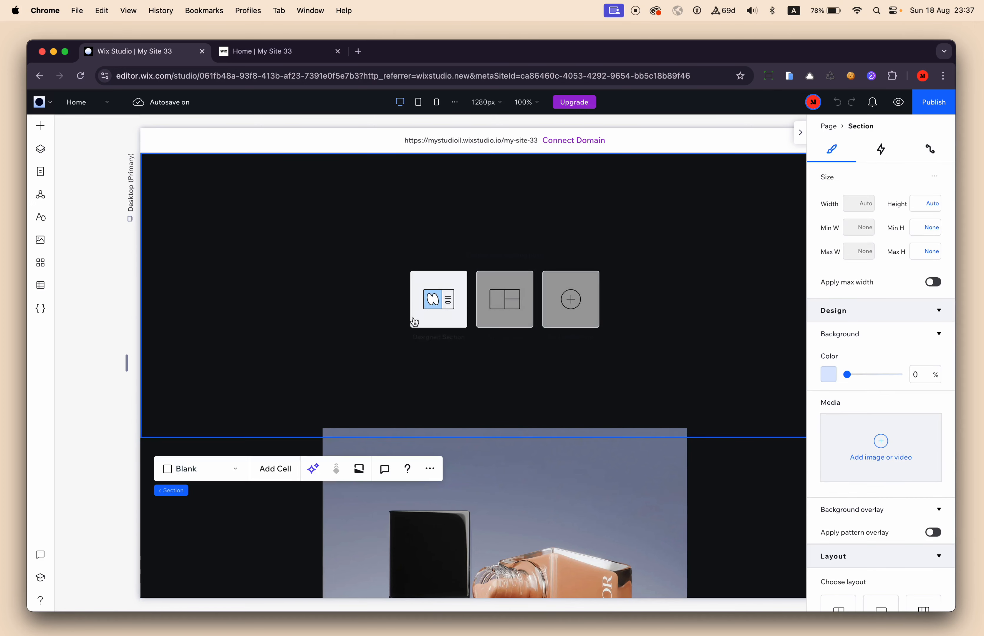
scroll(721, 385, down, 5)
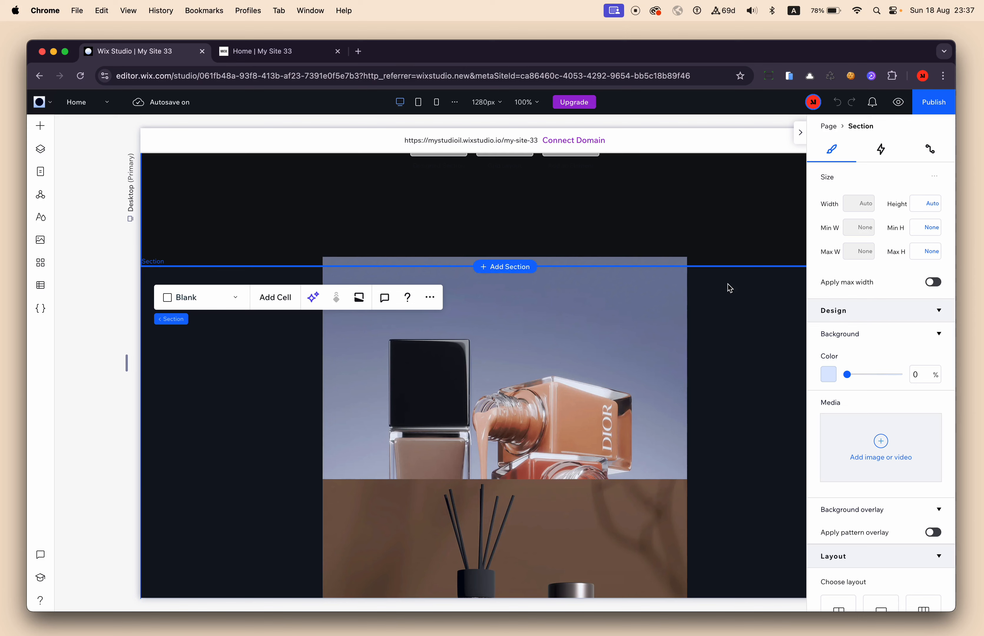
drag(726, 267, 731, 424)
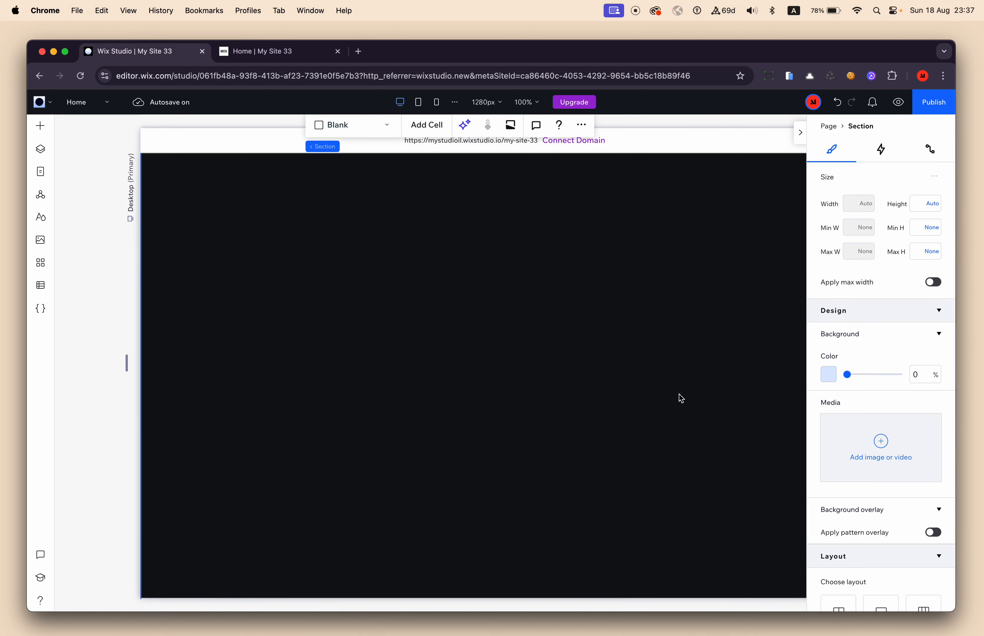
scroll(679, 393, up, 3)
click(606, 395)
scroll(607, 395, right, 3)
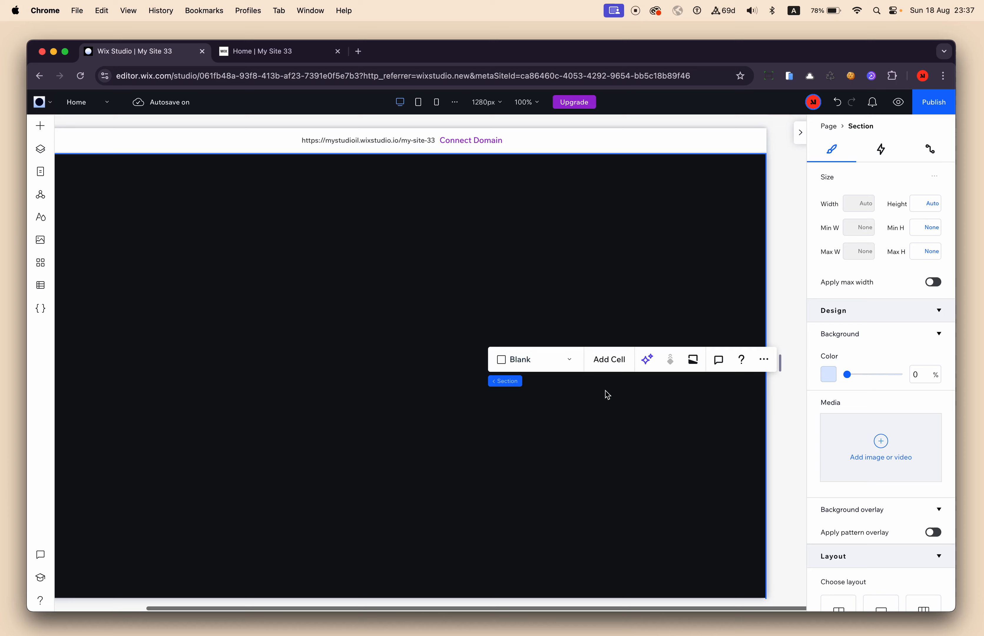
Add a quick-add Repeater element to the middle of the enlarged blank section.
click(40, 126)
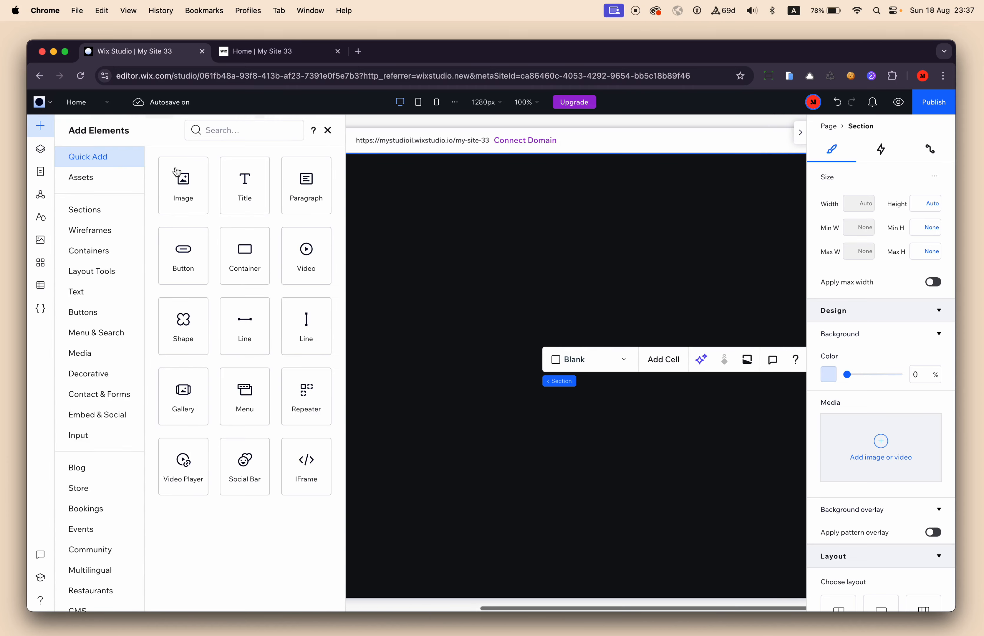
drag(302, 389, 527, 290)
scroll(517, 317, right, 2)
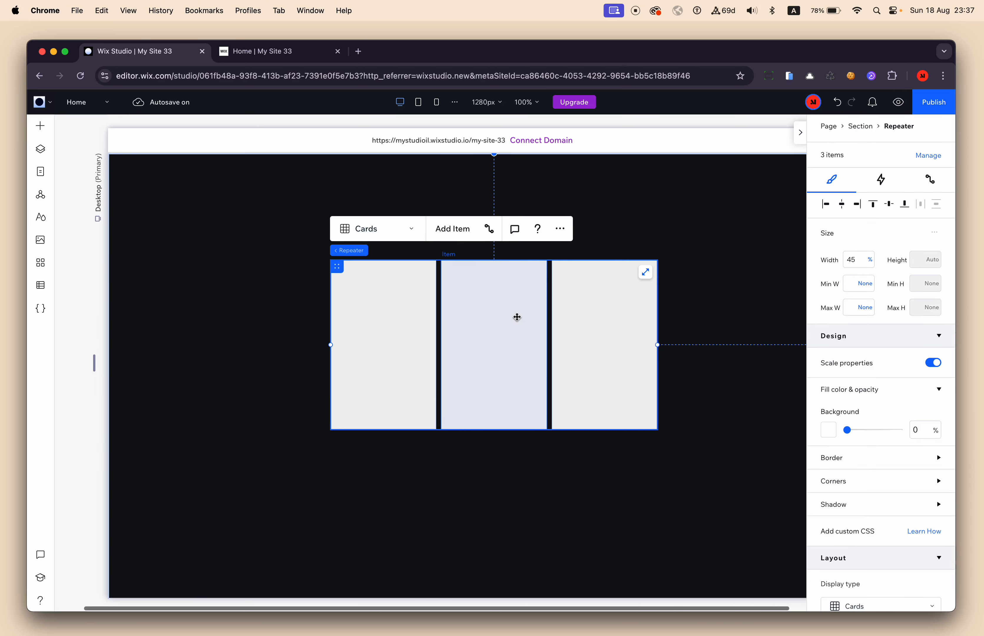
Set the new repeater's number of items per row to 1 in its layout settings.
scroll(876, 454, down, 4)
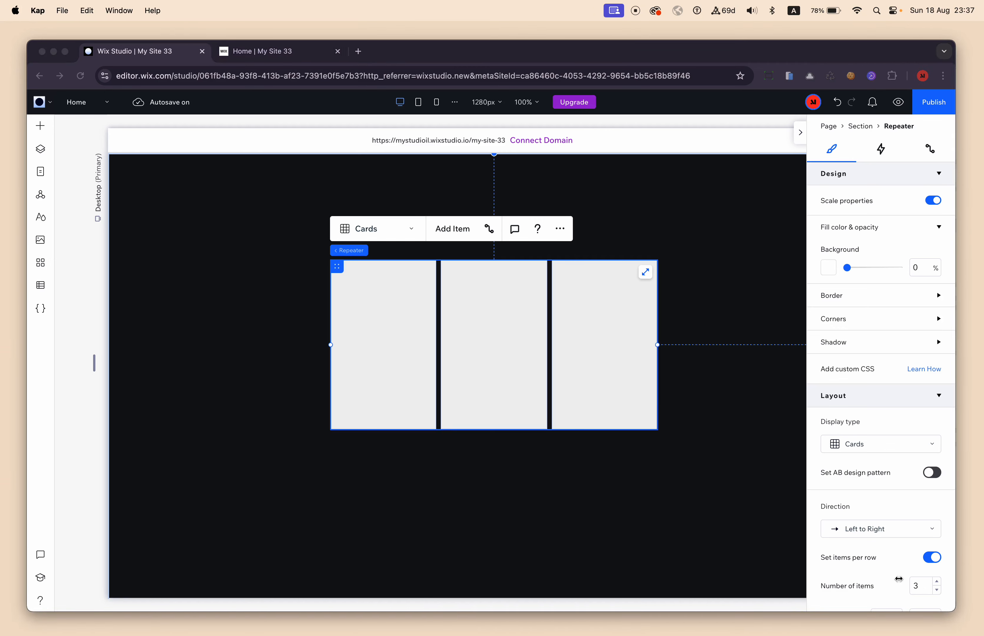
scroll(872, 542, down, 5)
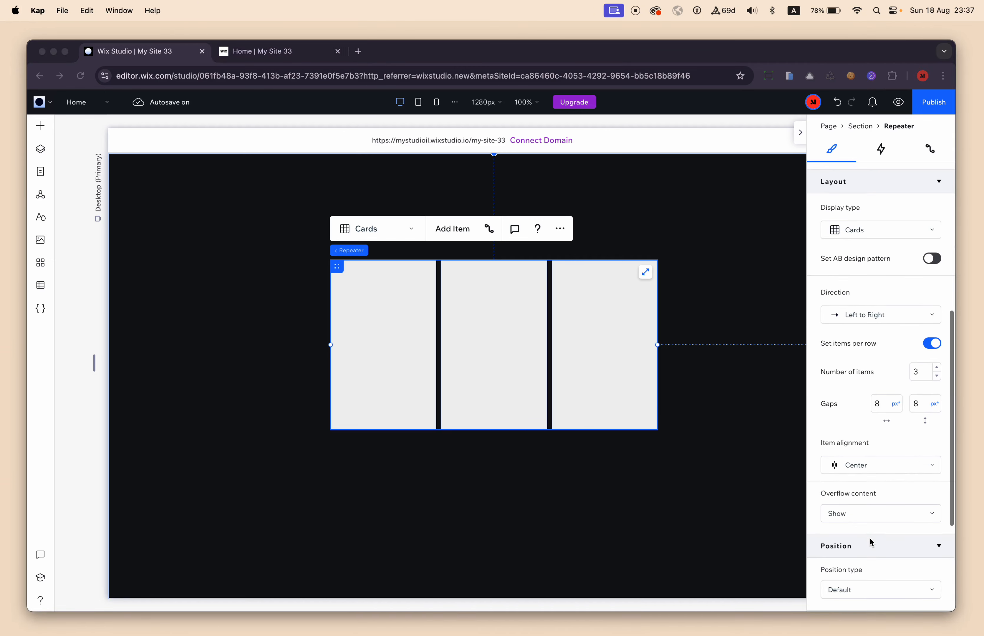
click(920, 378)
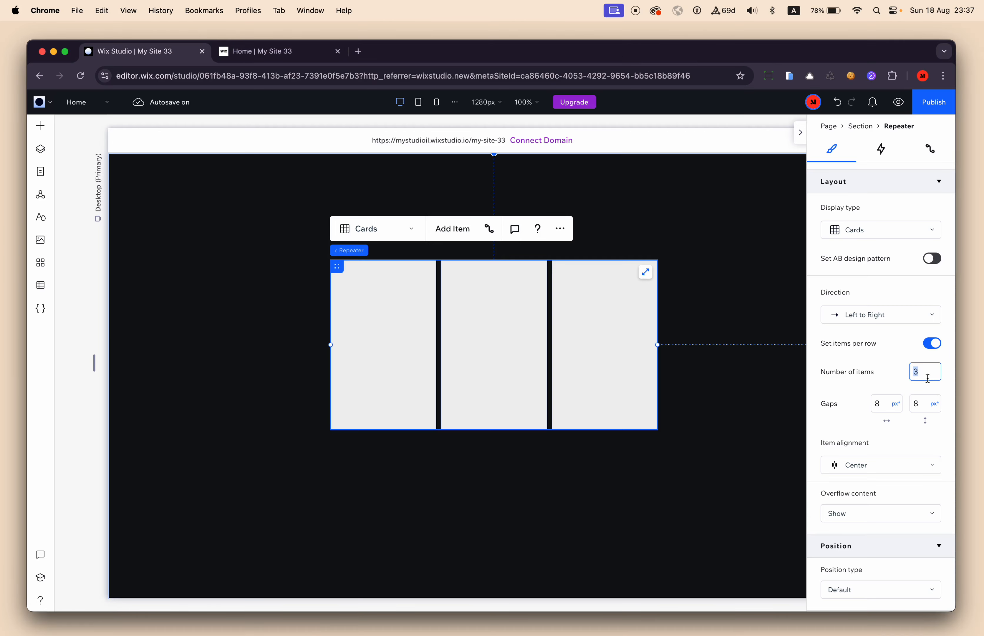
key(Return)
scroll(649, 387, down, 5)
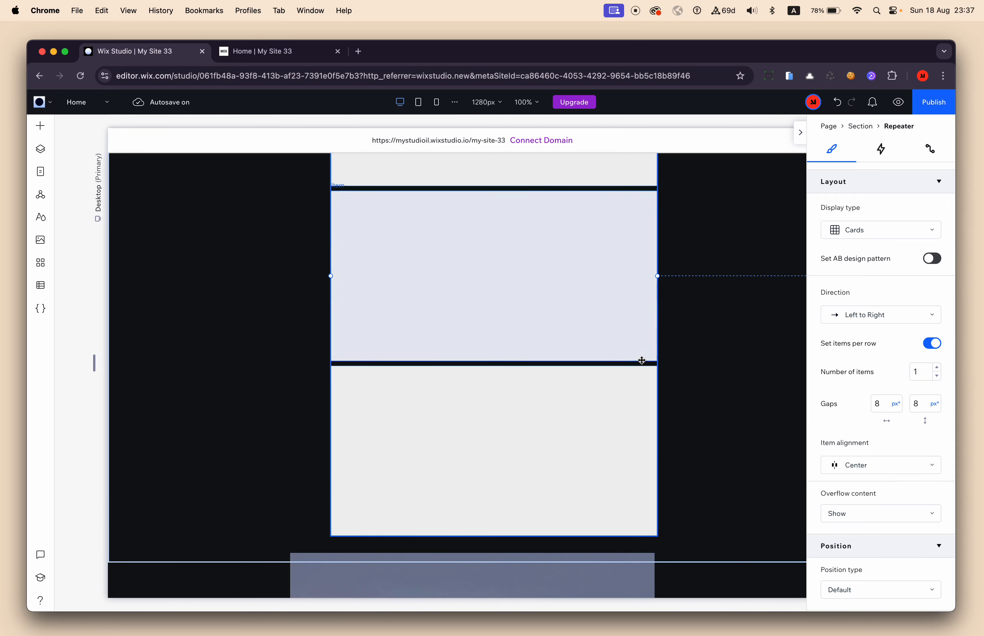
Align the repeater to the horizontal centre and the top edge of its section.
click(641, 365)
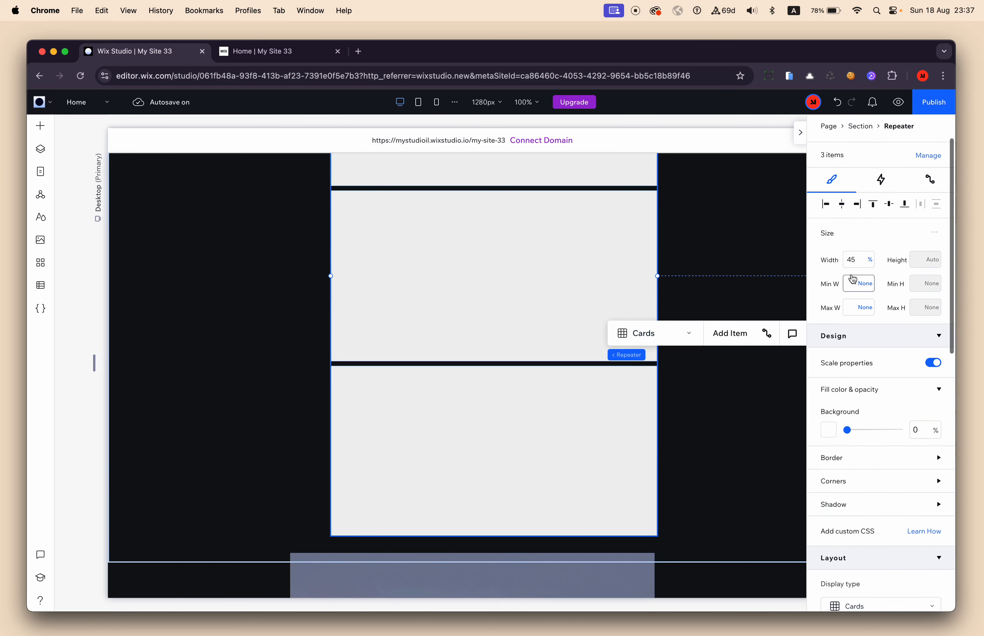
click(842, 204)
scroll(774, 244, up, 2)
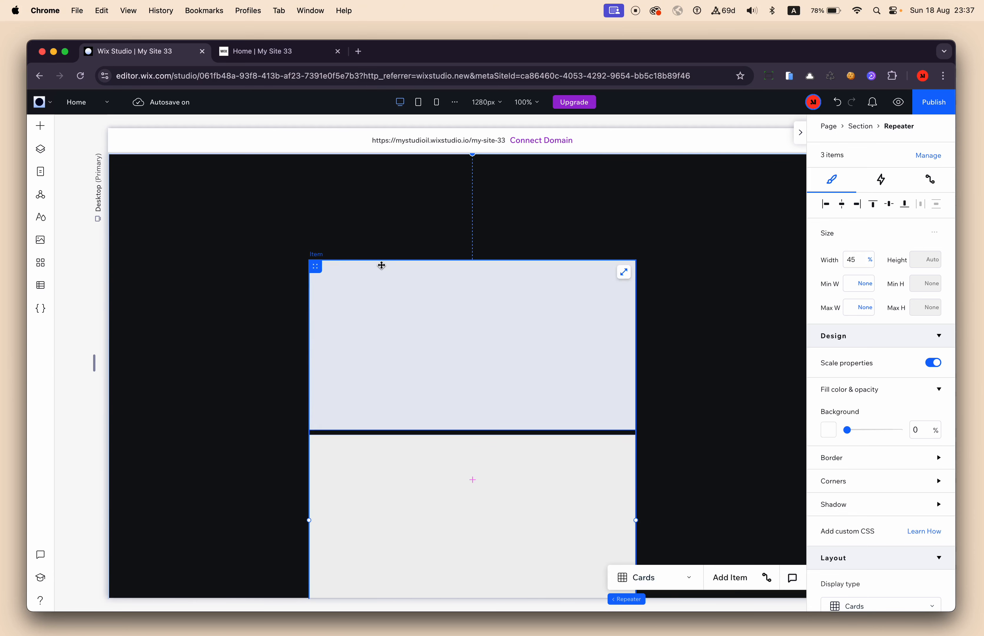
click(873, 205)
Set the padding of the section containing the repeater to 100 px on all four sides.
click(731, 222)
scroll(905, 372, down, 5)
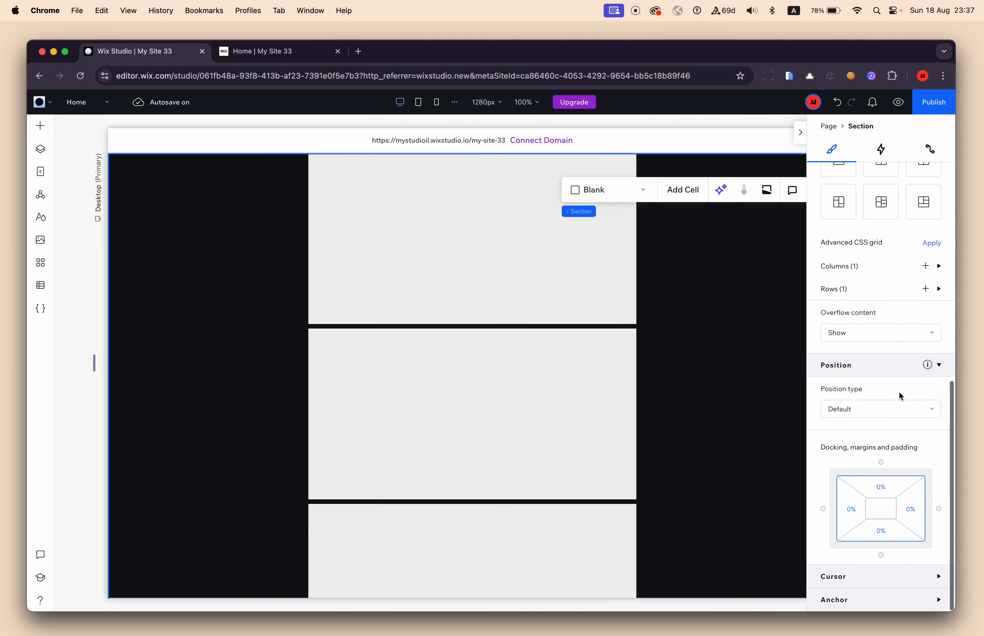
click(870, 487)
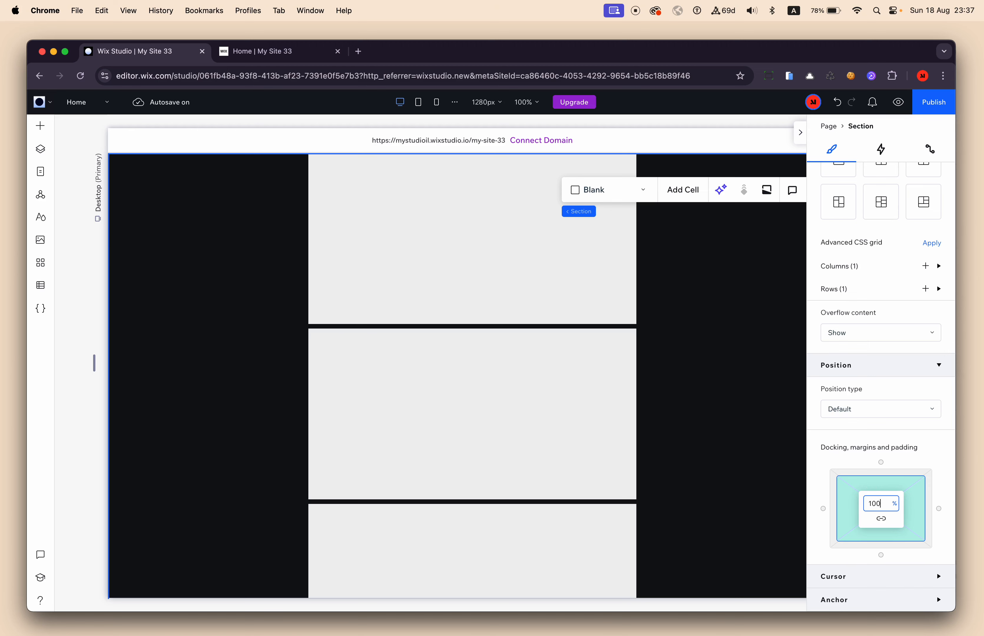
key(Return)
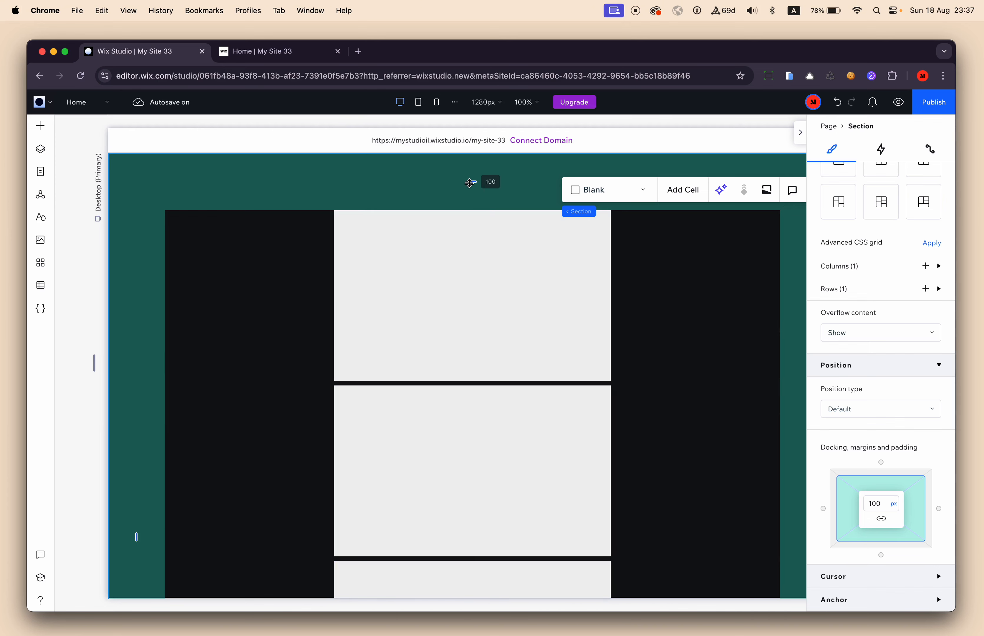
Try adjusting the section's top padding on the canvas to 110 px and 138 px, undoing each change.
mouse_move(472, 182)
mouse_down()
mouse_move(471, 210)
mouse_move(470, 176)
mouse_move(472, 185)
mouse_up()
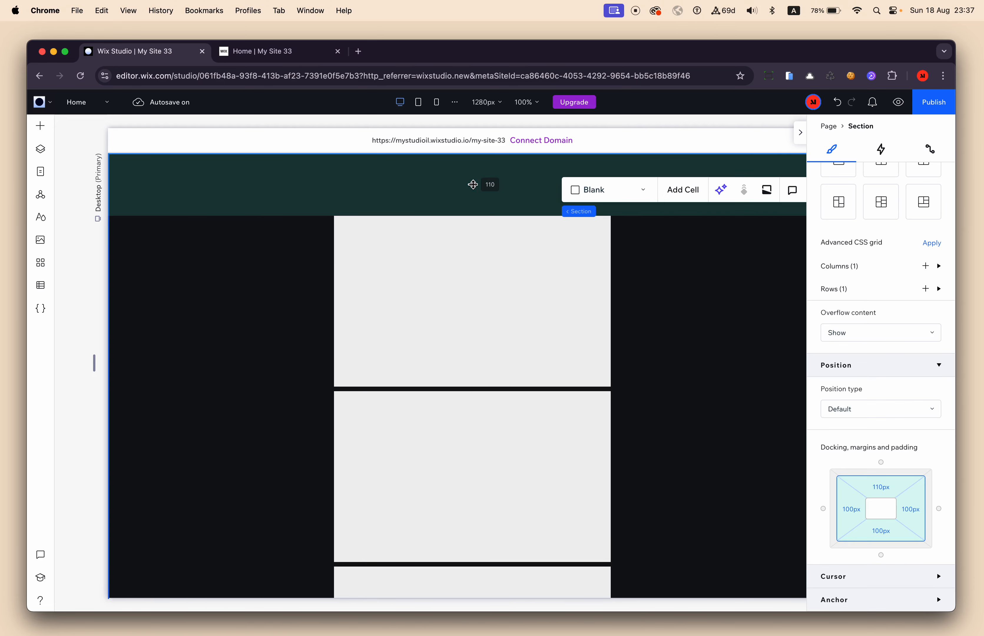
key(super+z)
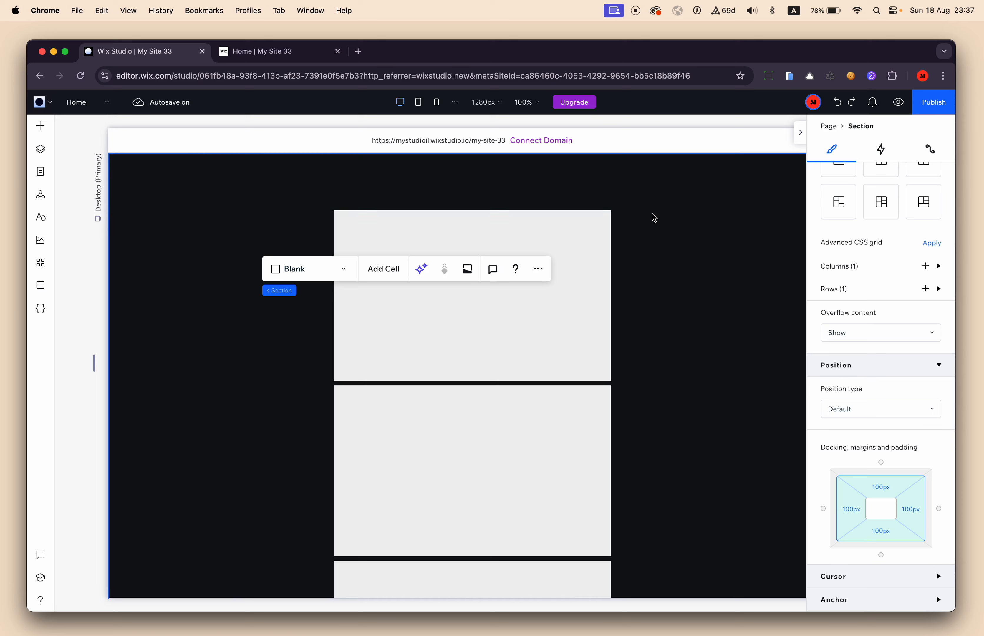
scroll(654, 217, right, 4)
scroll(697, 281, left, 5)
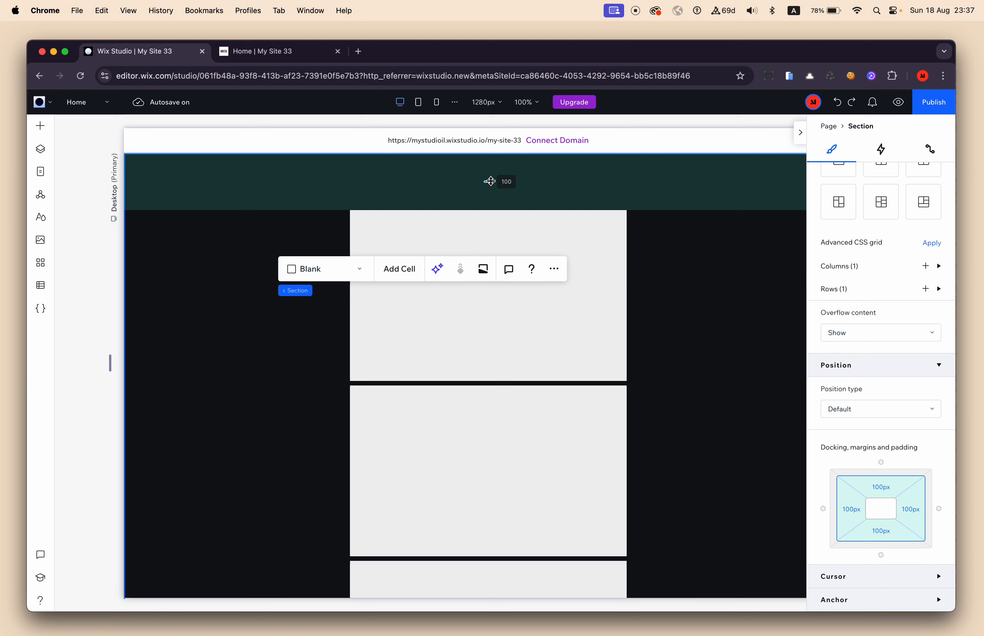
drag(490, 188, 489, 194)
key(super+z)
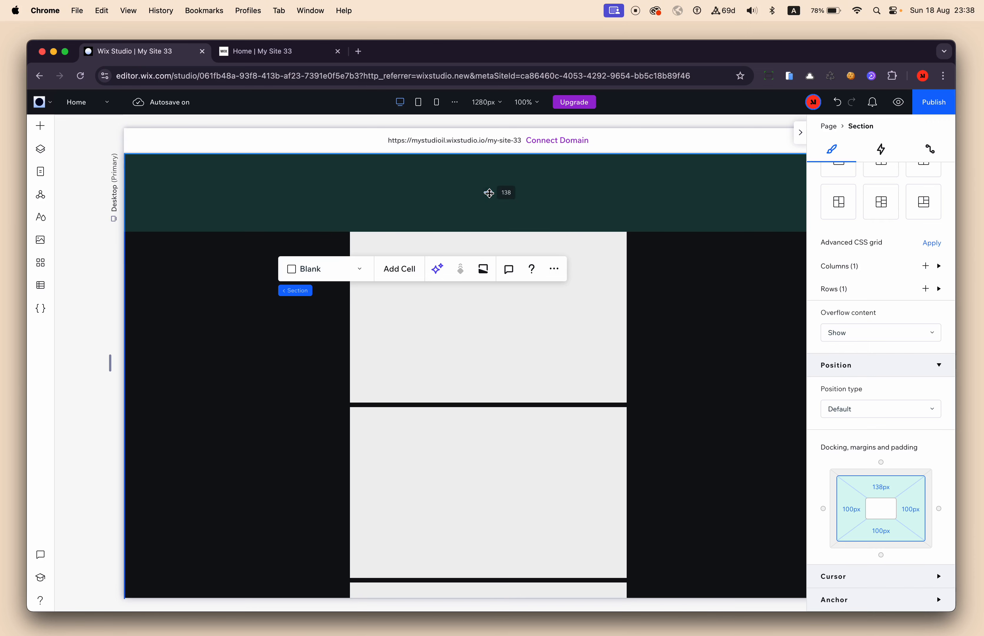
key(super+z)
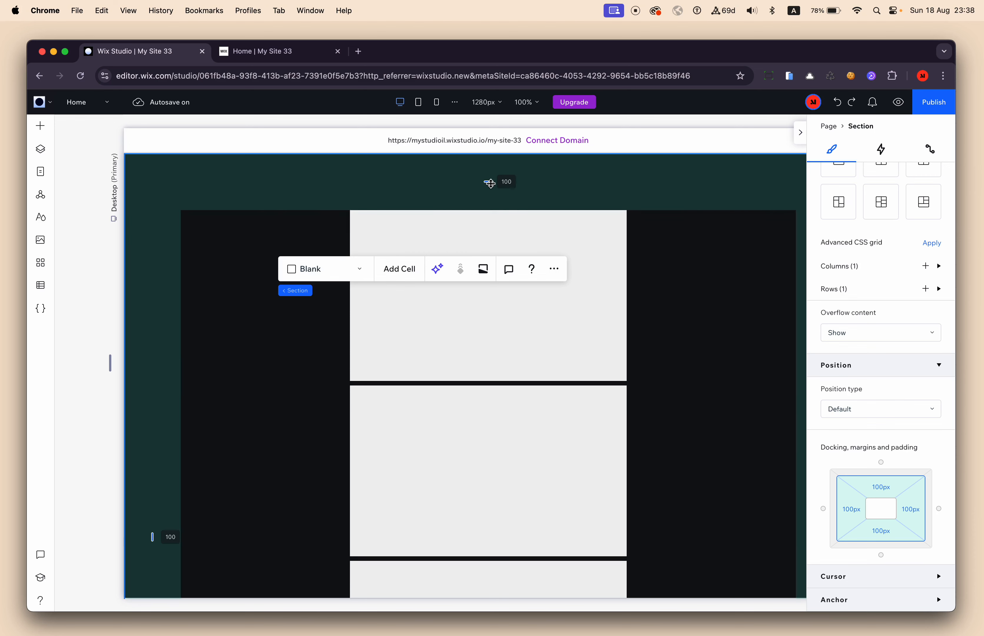
mouse_move(489, 182)
mouse_down()
mouse_move(488, 215)
mouse_move(492, 167)
mouse_move(491, 183)
mouse_up()
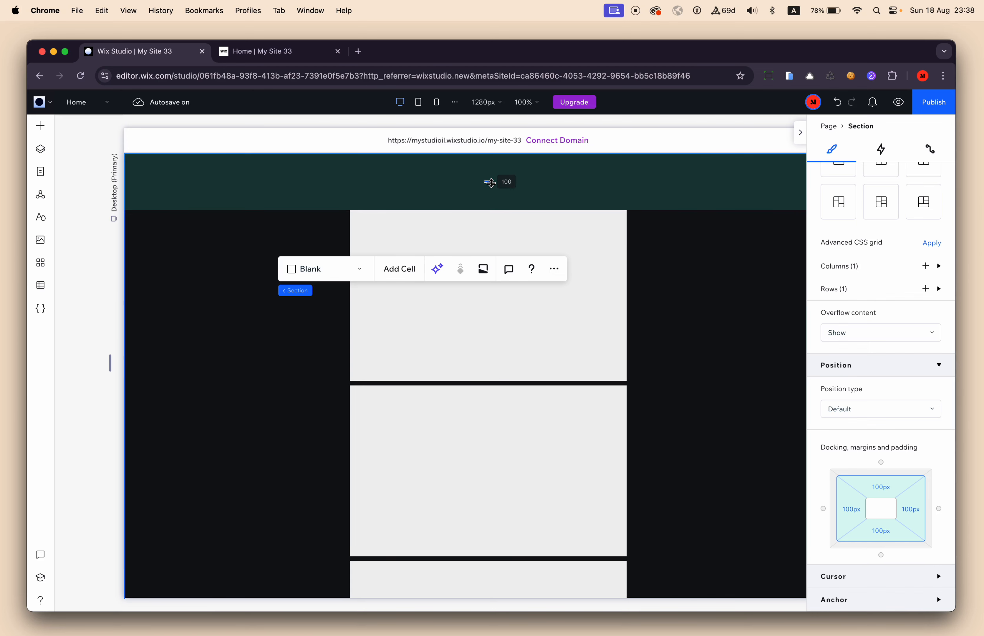
Examine the spacing around the repeater in its section and the transition to the product image section below.
click(554, 385)
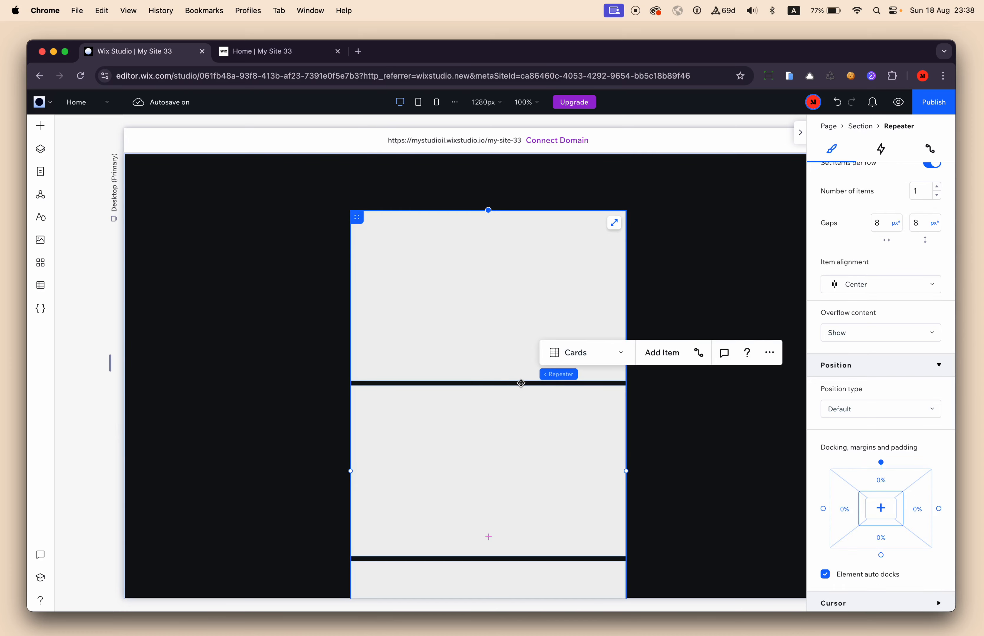
scroll(589, 404, down, 12)
scroll(589, 404, up, 12)
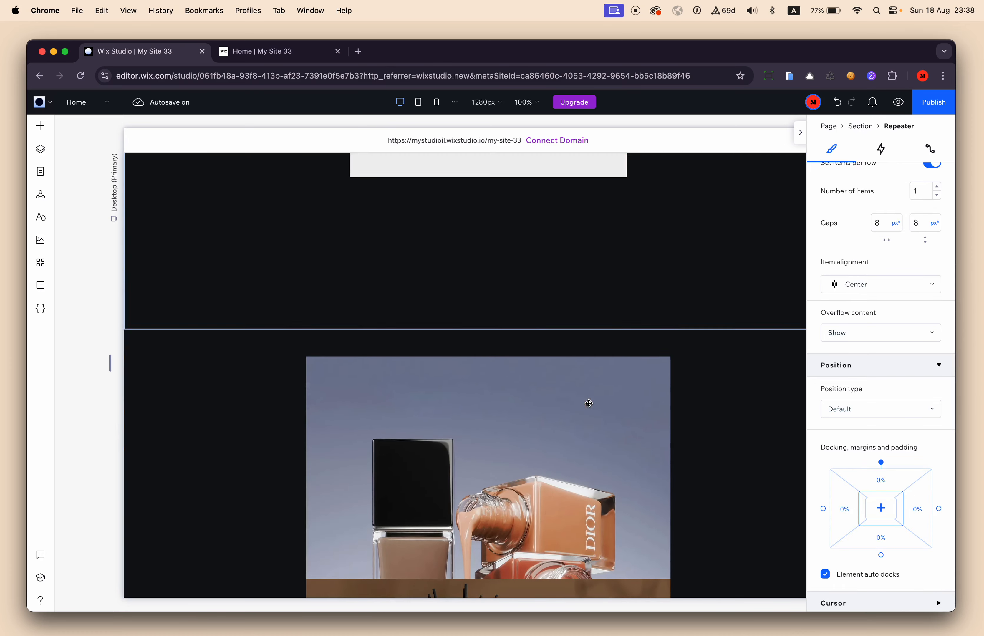
scroll(536, 425, down, 6)
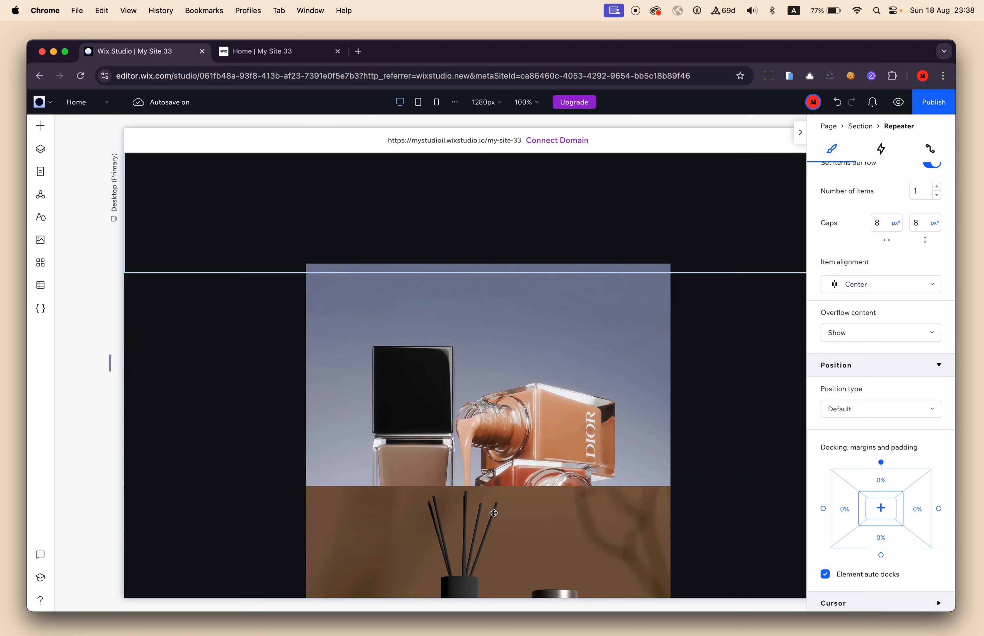
scroll(471, 434, up, 6)
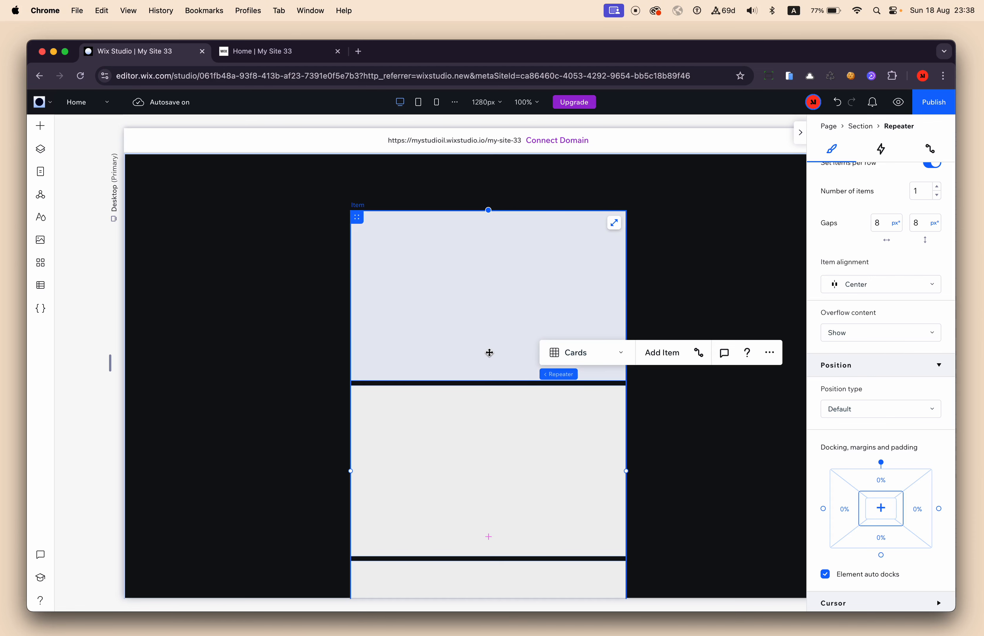
click(189, 293)
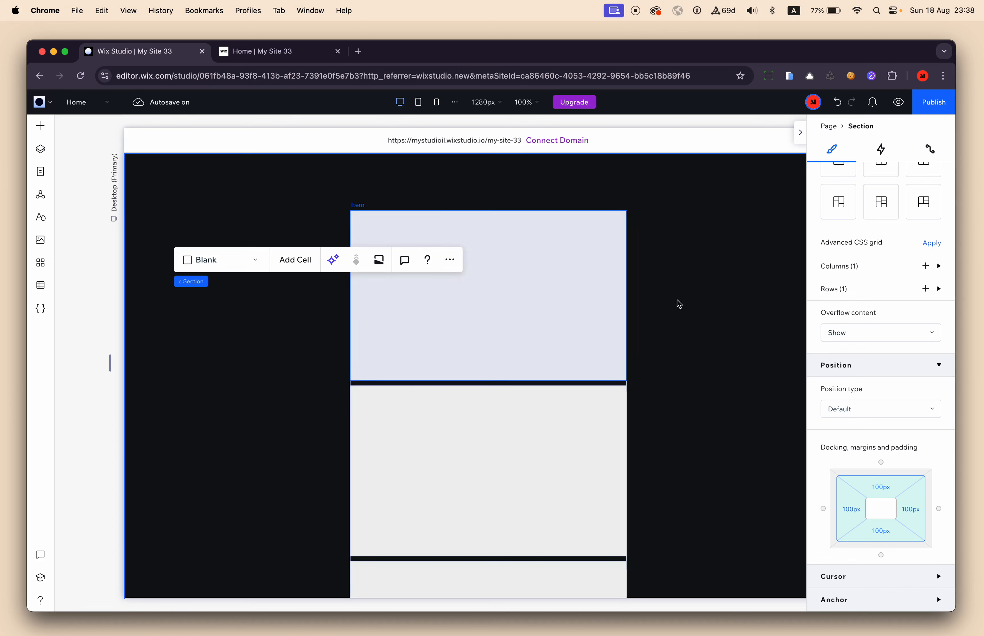
click(665, 300)
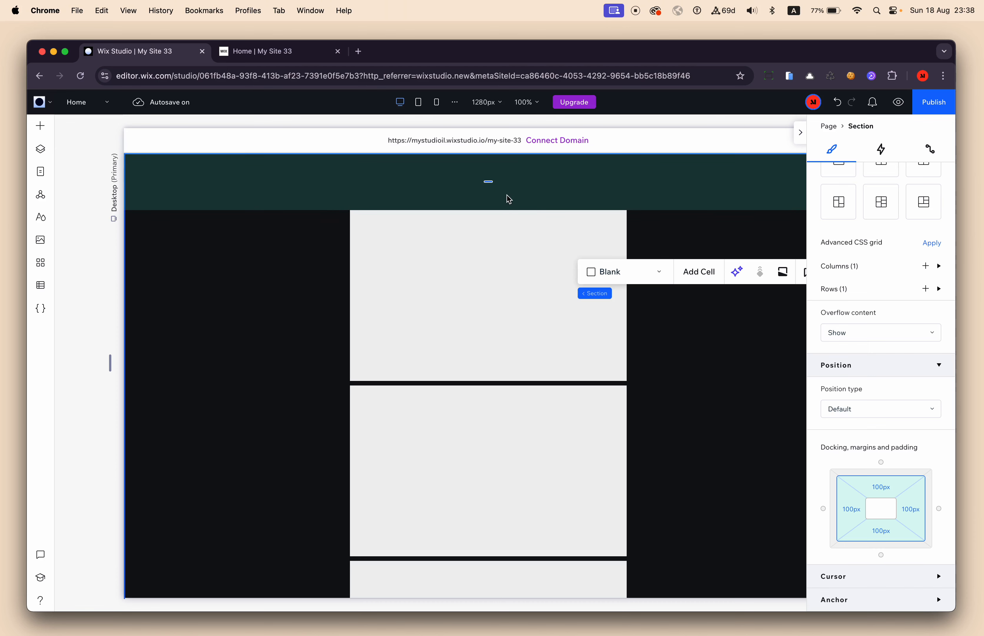
click(223, 259)
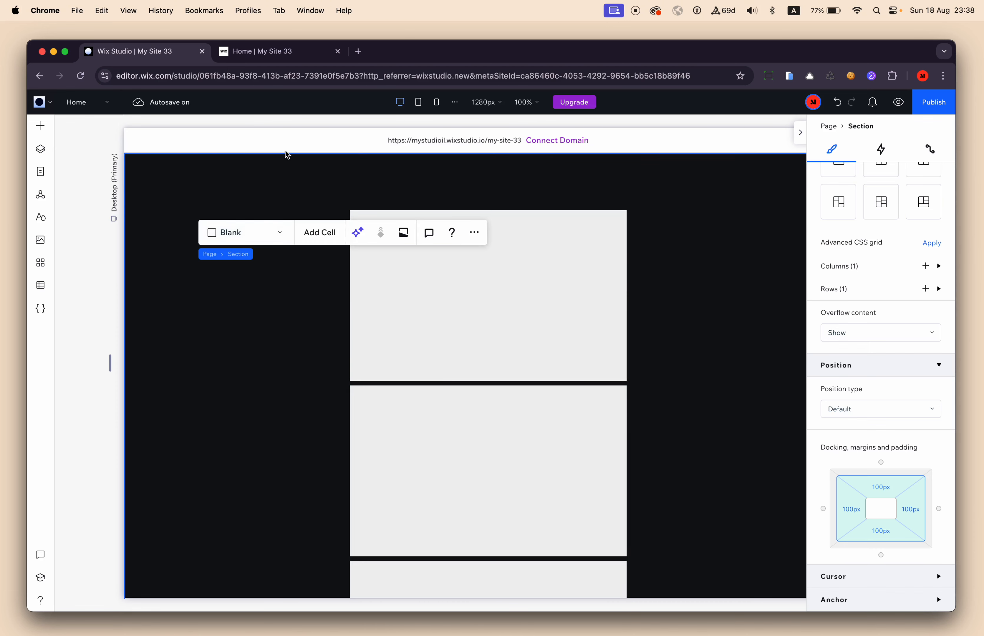
click(640, 382)
Add a blank section below the repeater section and move it above that section in the page's layer order.
scroll(640, 380, down, 10)
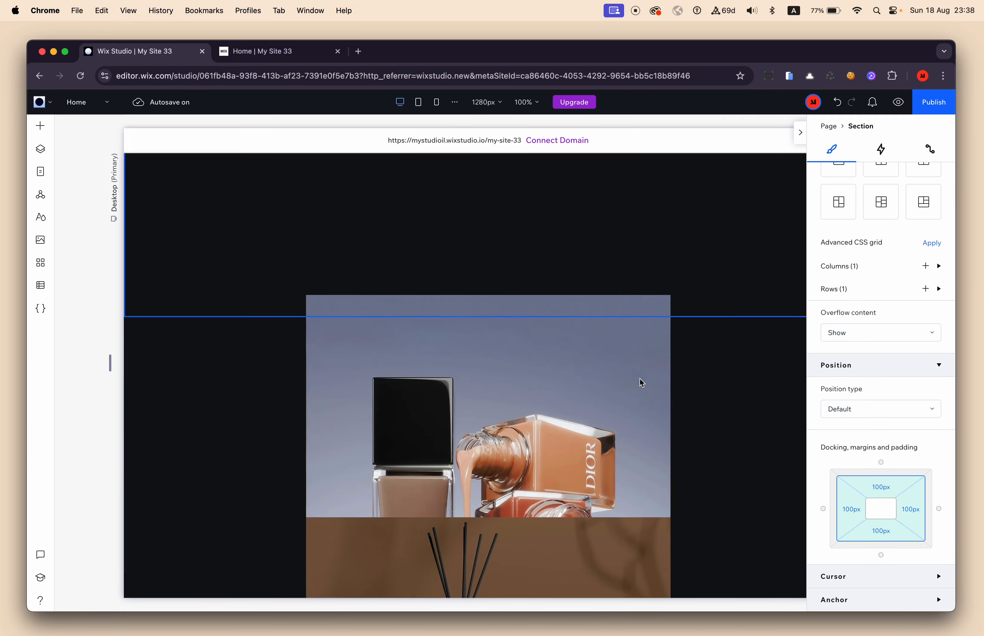
scroll(639, 380, up, 2)
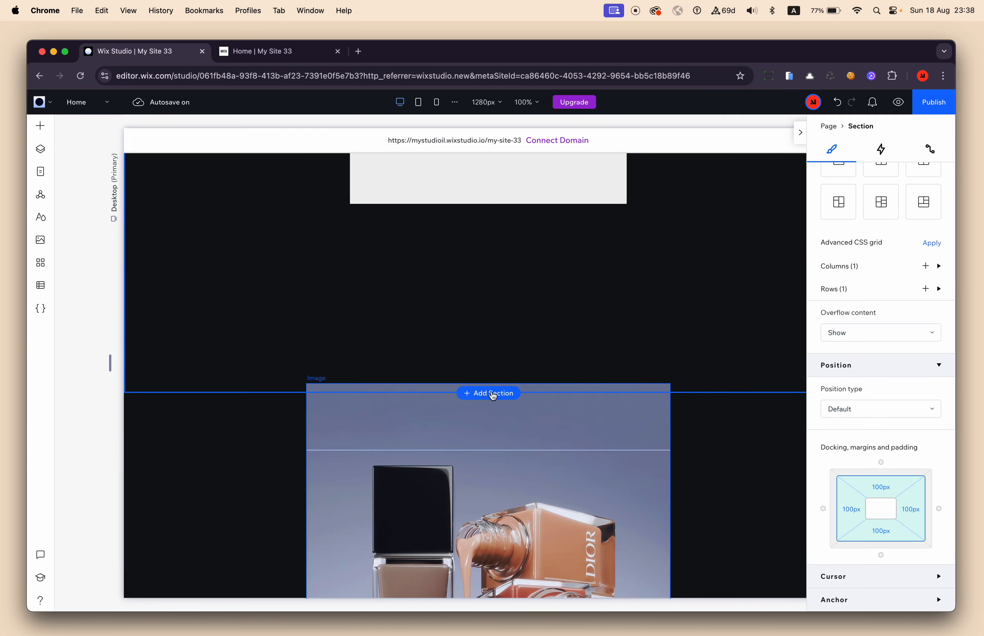
click(494, 395)
mouse_move(119, 220)
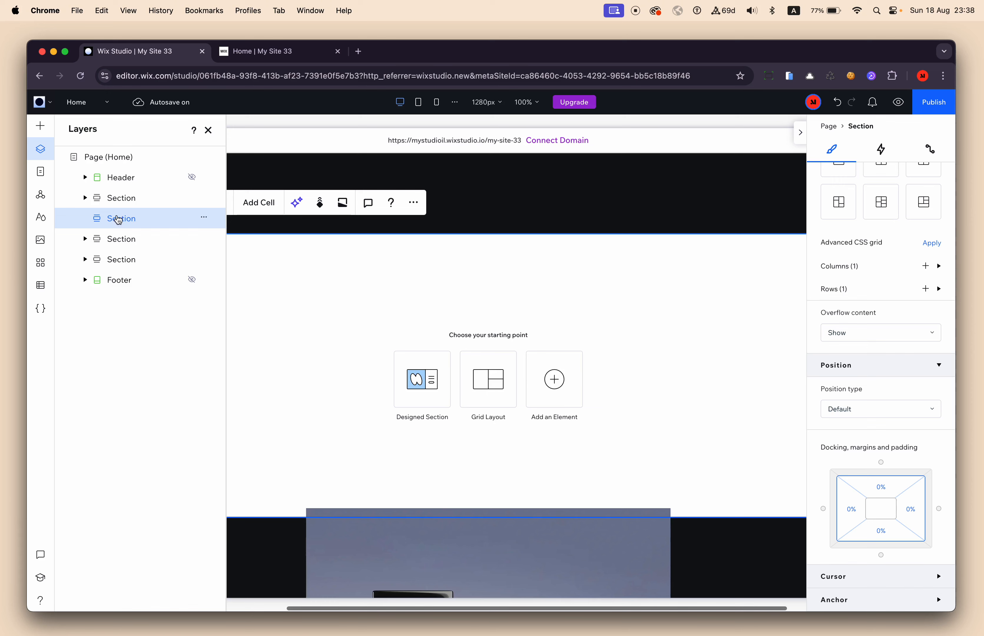
drag(123, 198, 124, 198)
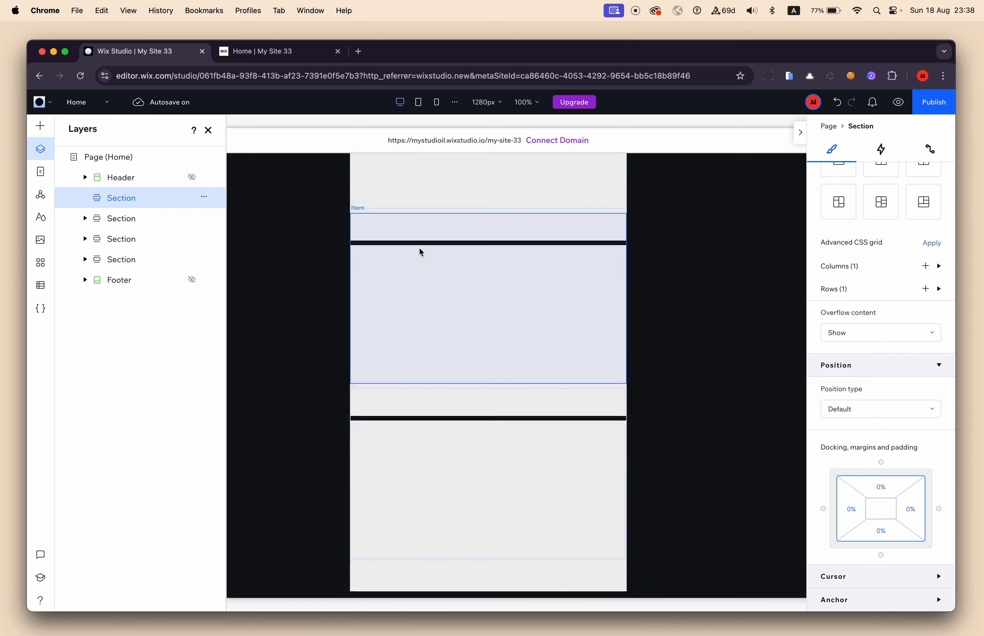
click(209, 130)
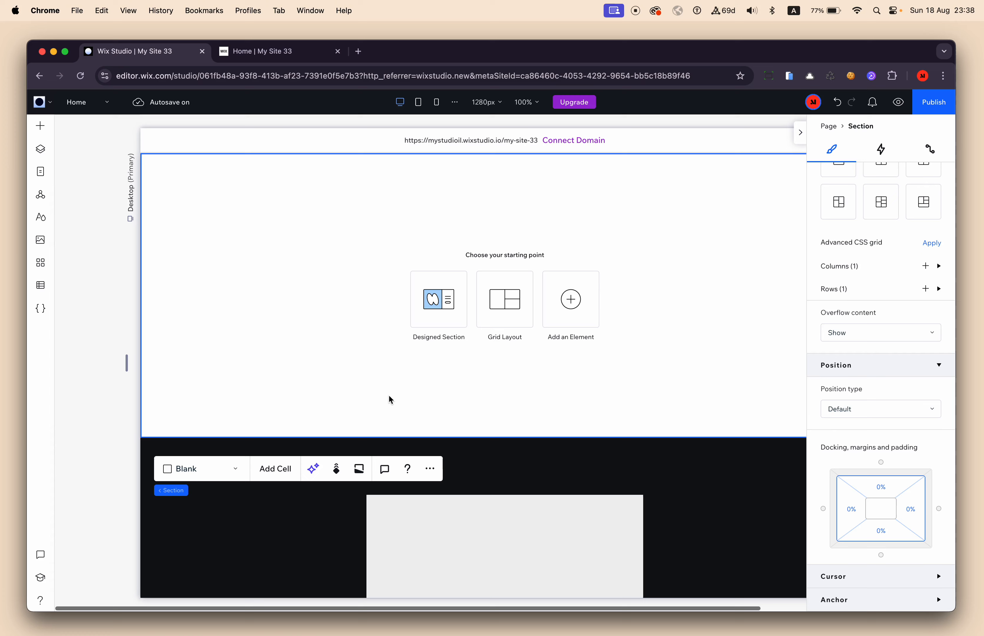
Set the new first section's height to 100 vh and its background colour opacity to 7%.
drag(403, 439, 413, 617)
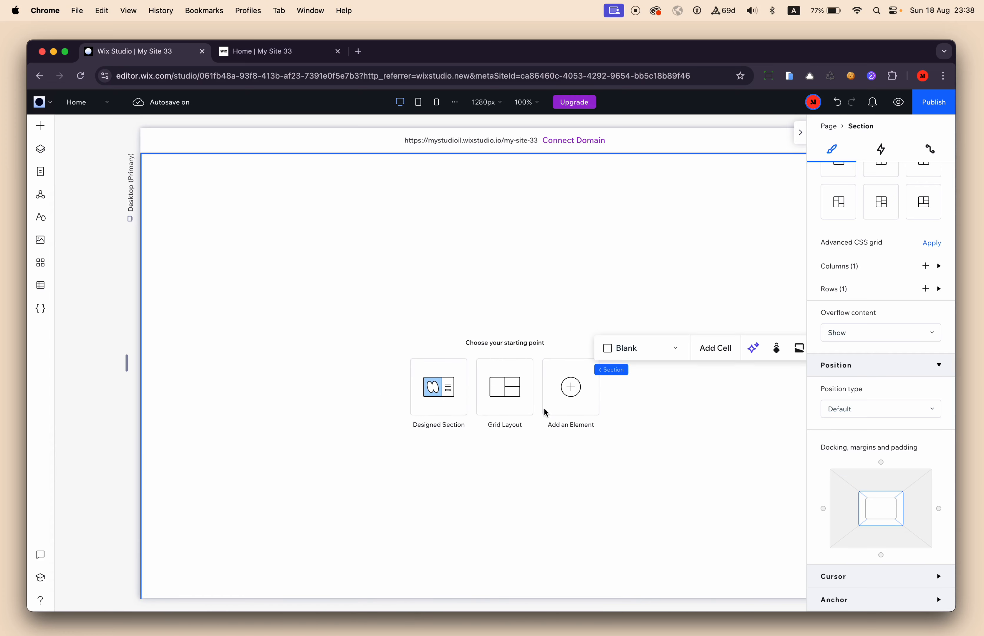
scroll(910, 273, up, 10)
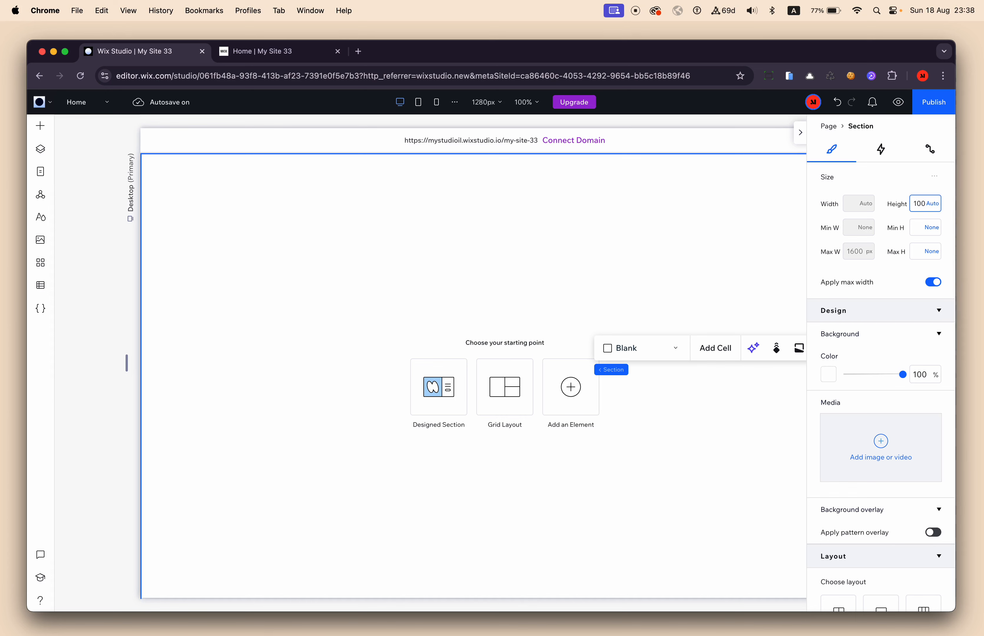
key(Return)
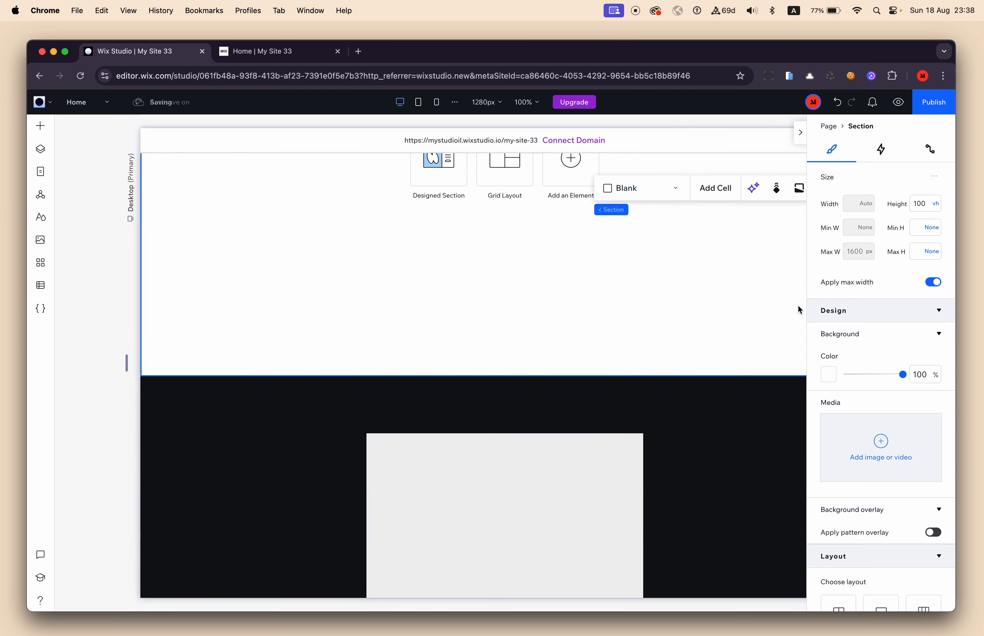
drag(903, 374, 850, 377)
scroll(725, 401, up, 5)
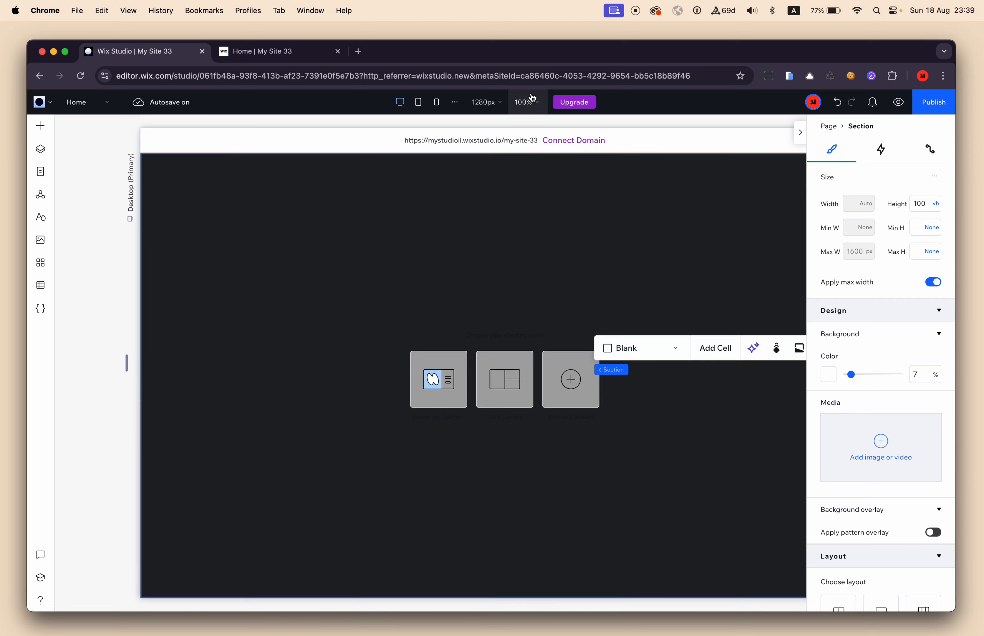
Switch to the published Home page and examine how the rotating images move over the headline text on scroll.
click(265, 60)
scroll(418, 268, down, 10)
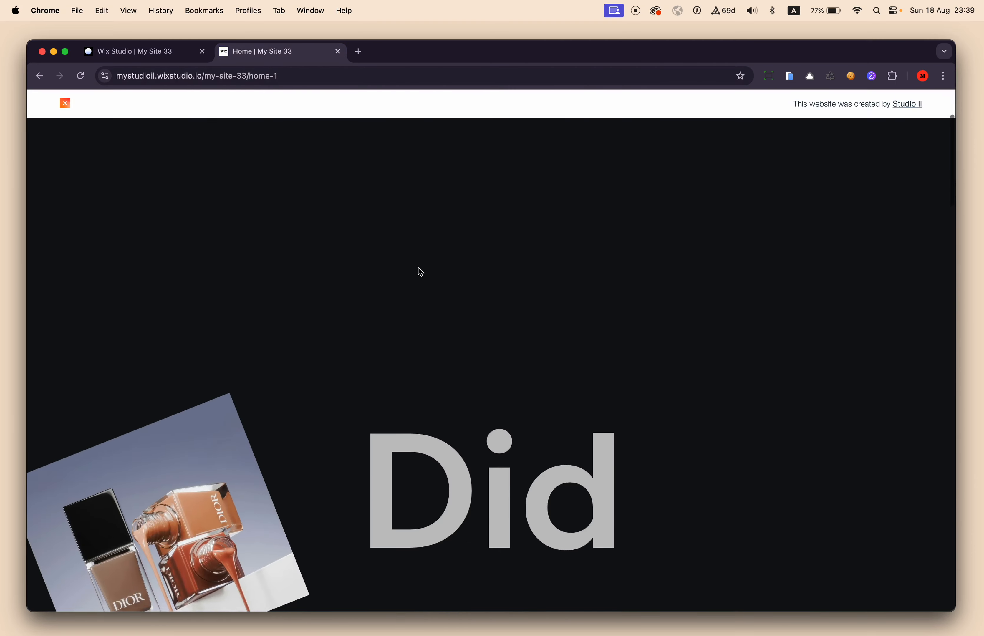
scroll(418, 268, up, 10)
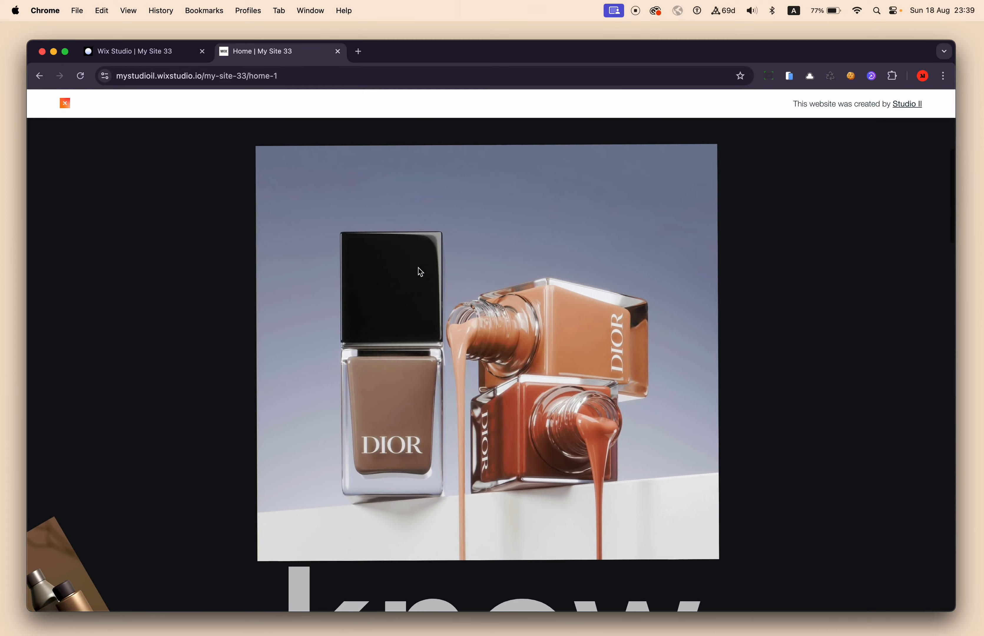
scroll(419, 268, down, 10)
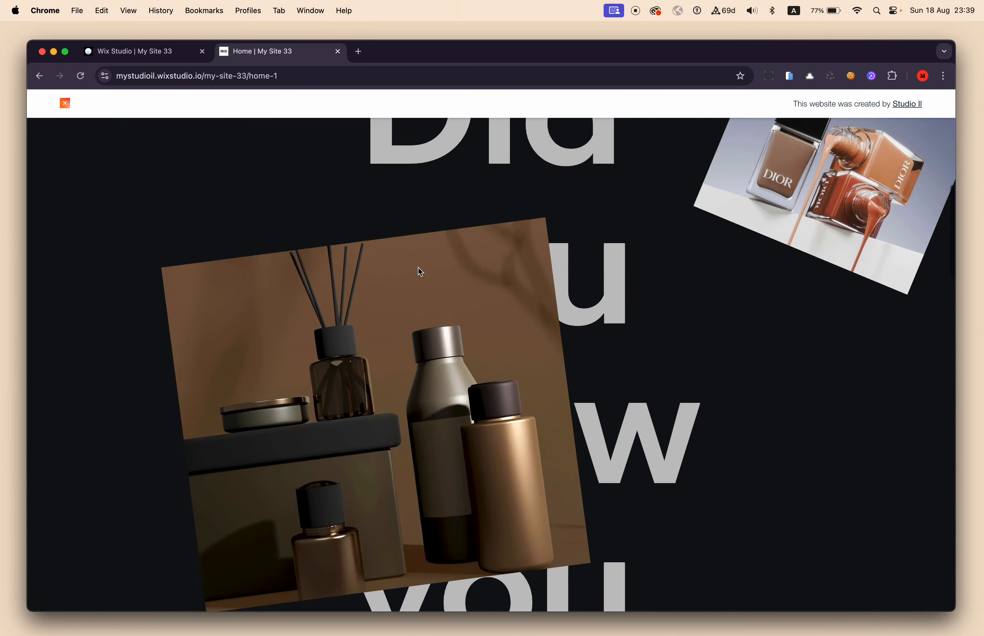
scroll(418, 268, up, 10)
Return to the Wix Studio editor and review the layout of the empty first section and the repeater section below it.
click(147, 52)
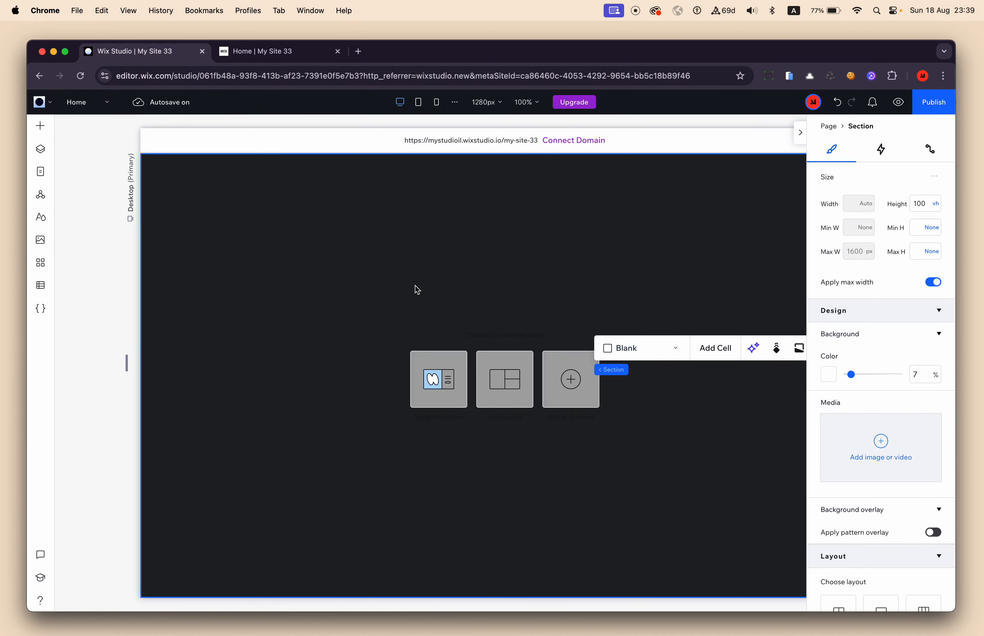
scroll(398, 328, down, 5)
scroll(409, 287, up, 3)
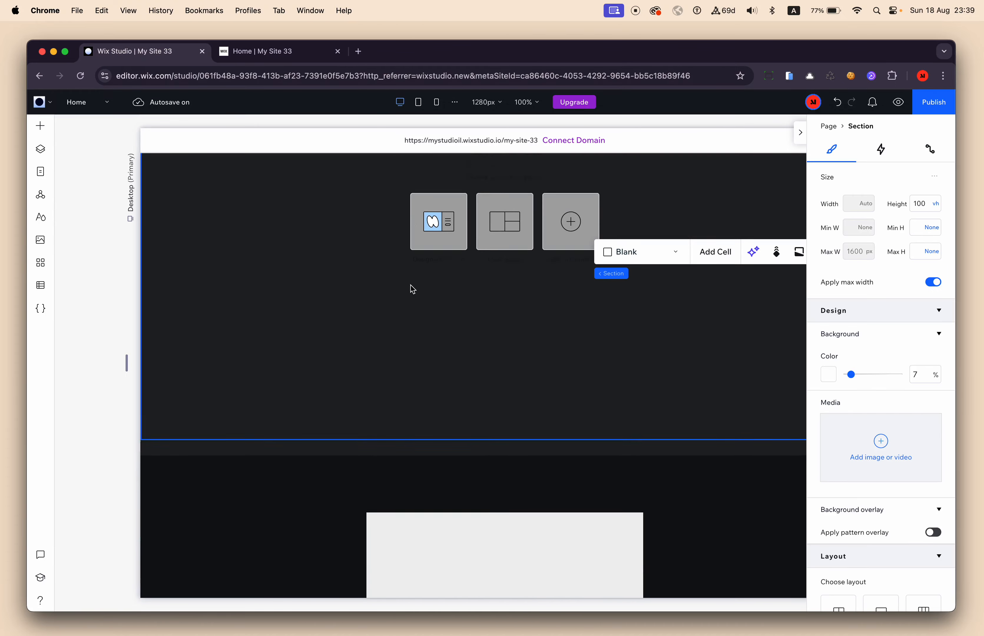
scroll(438, 295, down, 10)
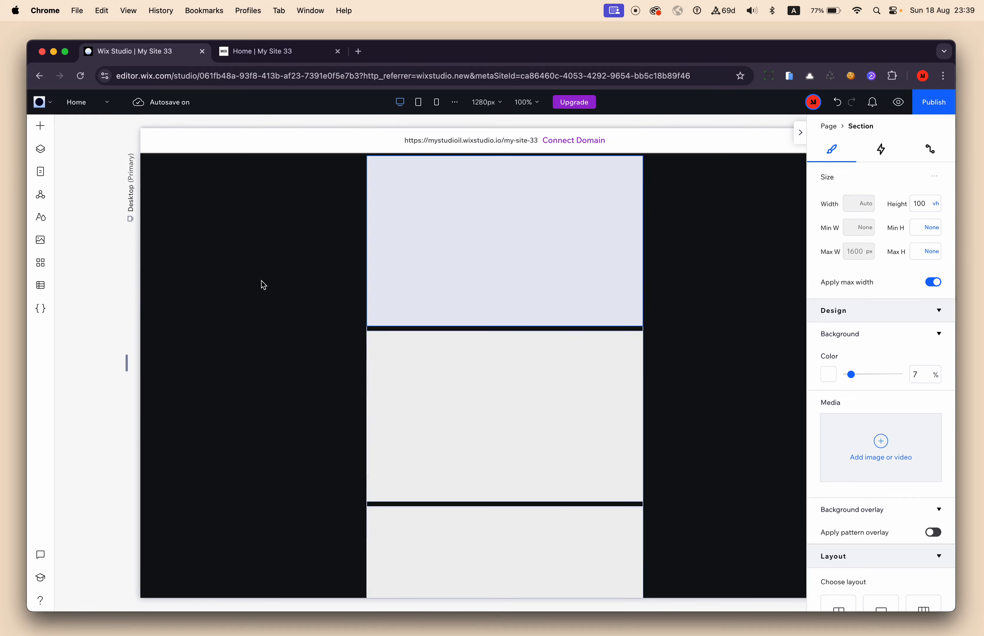
scroll(502, 308, up, 5)
scroll(533, 334, down, 3)
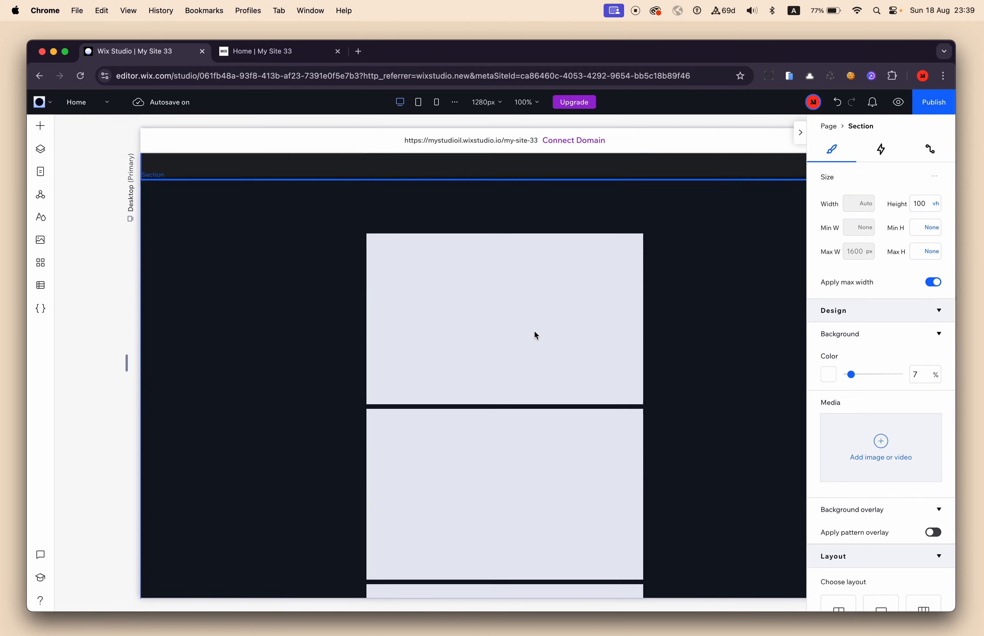
scroll(534, 332, down, 3)
scroll(534, 331, up, 5)
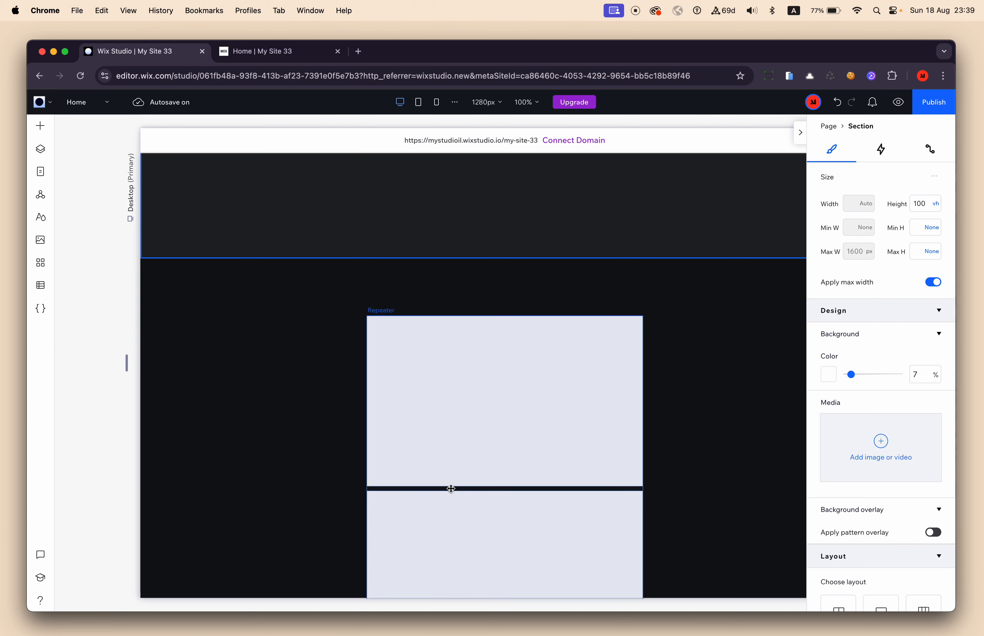
Add a container to the first repeater item and stretch it to fill the item.
click(42, 127)
drag(267, 260, 483, 379)
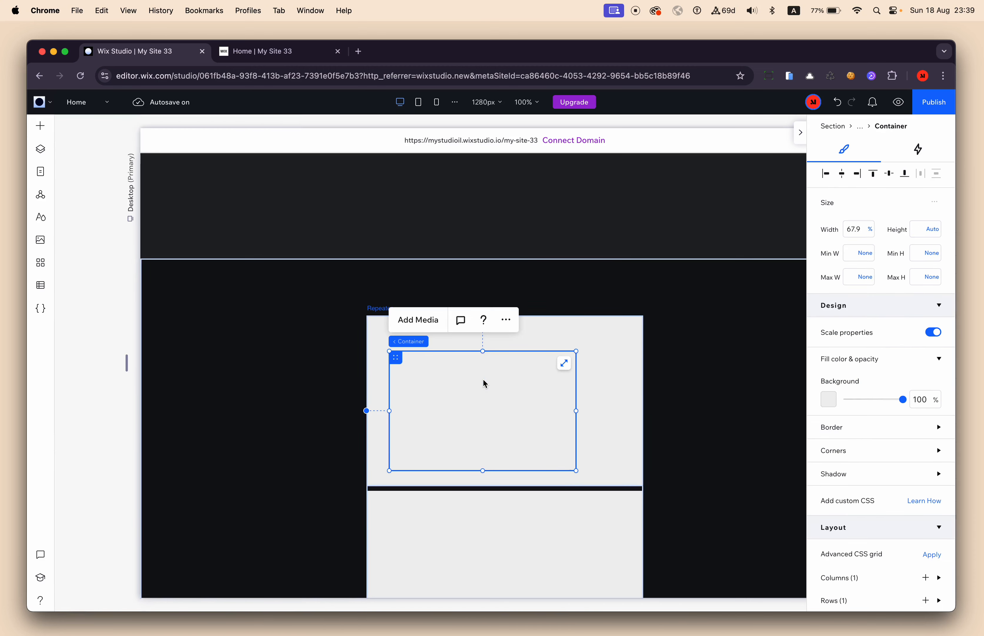
click(565, 365)
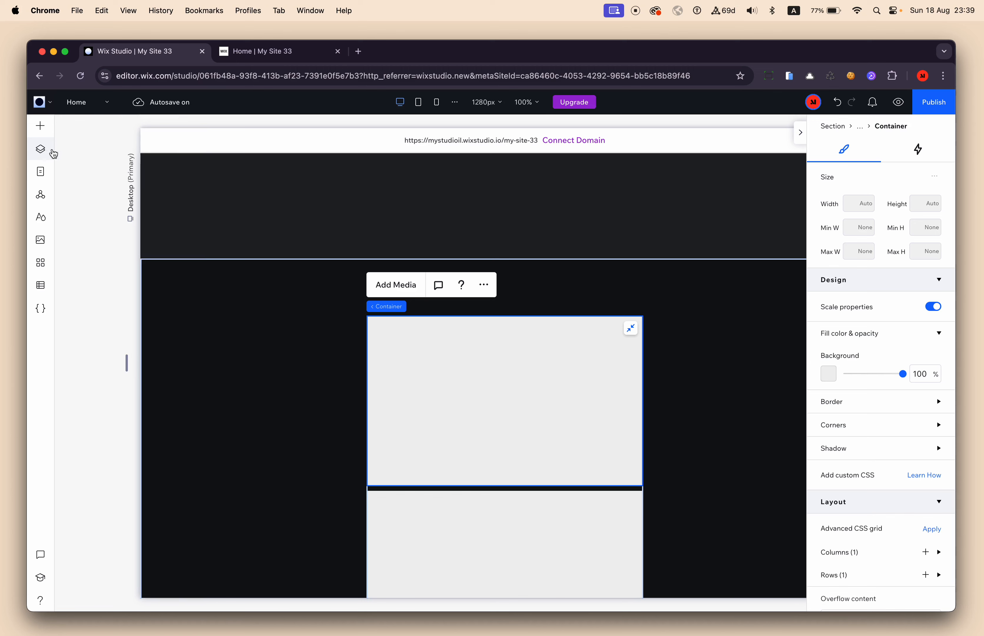
Rename the new container's layer to "Rotate from".
click(41, 149)
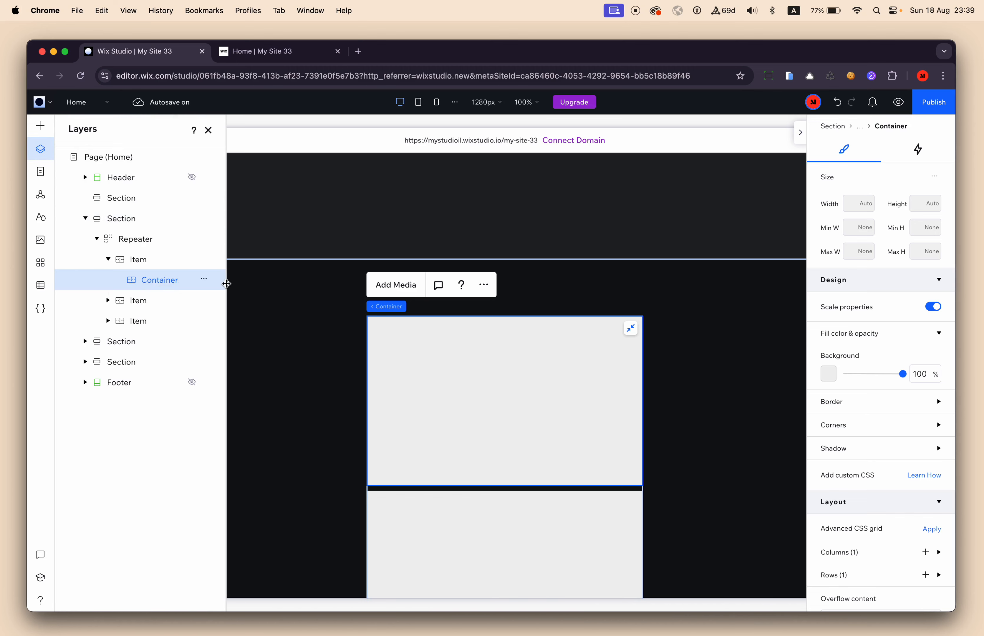
mouse_move(228, 284)
mouse_down()
mouse_move(248, 283)
mouse_move(237, 283)
mouse_up()
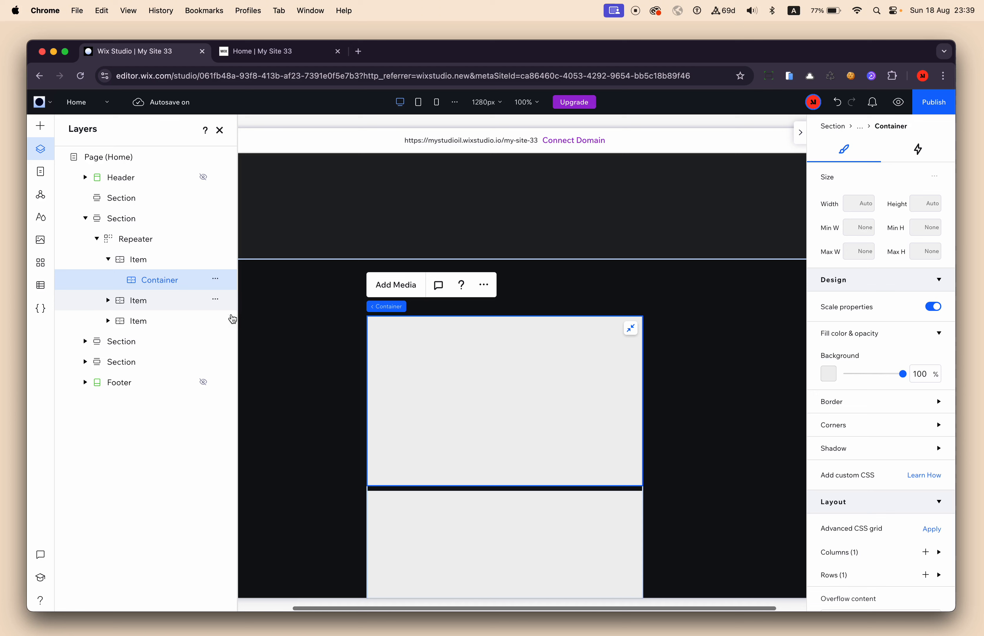
double_click(160, 284)
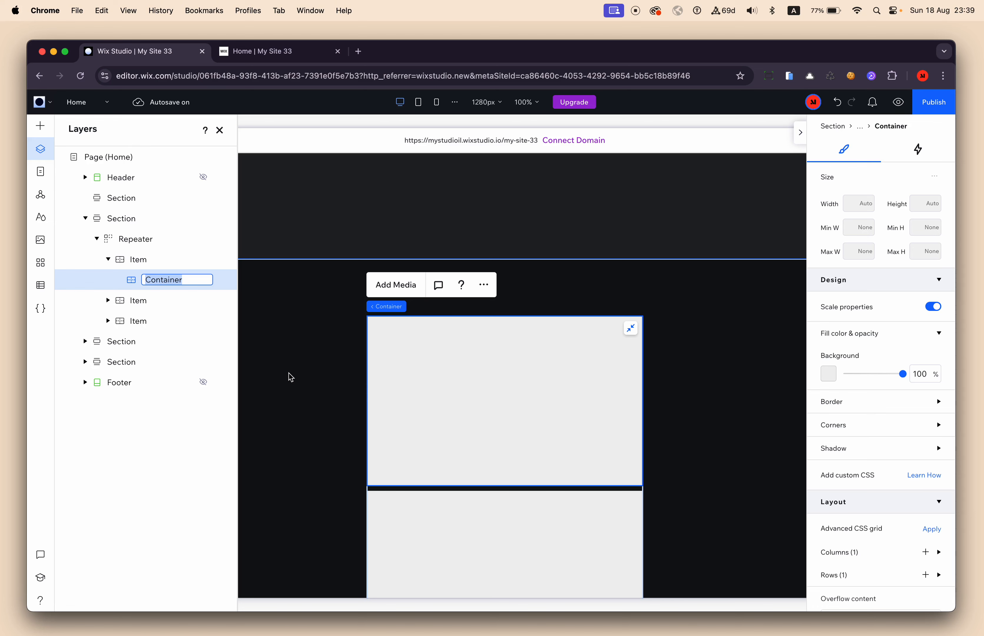
text(Rot)
key(Return)
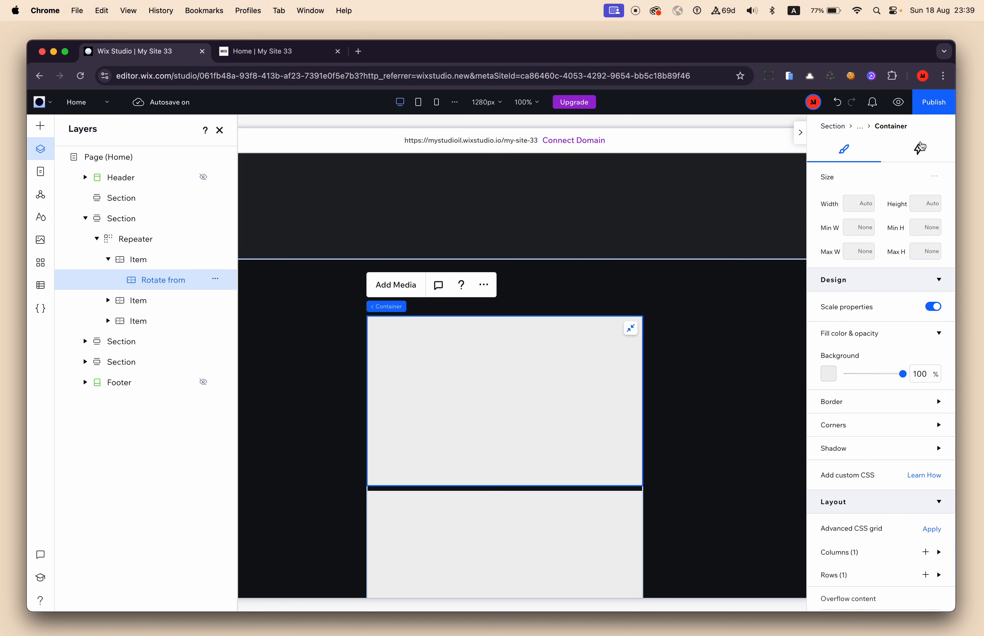
Review the available scroll animation presets for the stretched container.
click(922, 148)
click(851, 347)
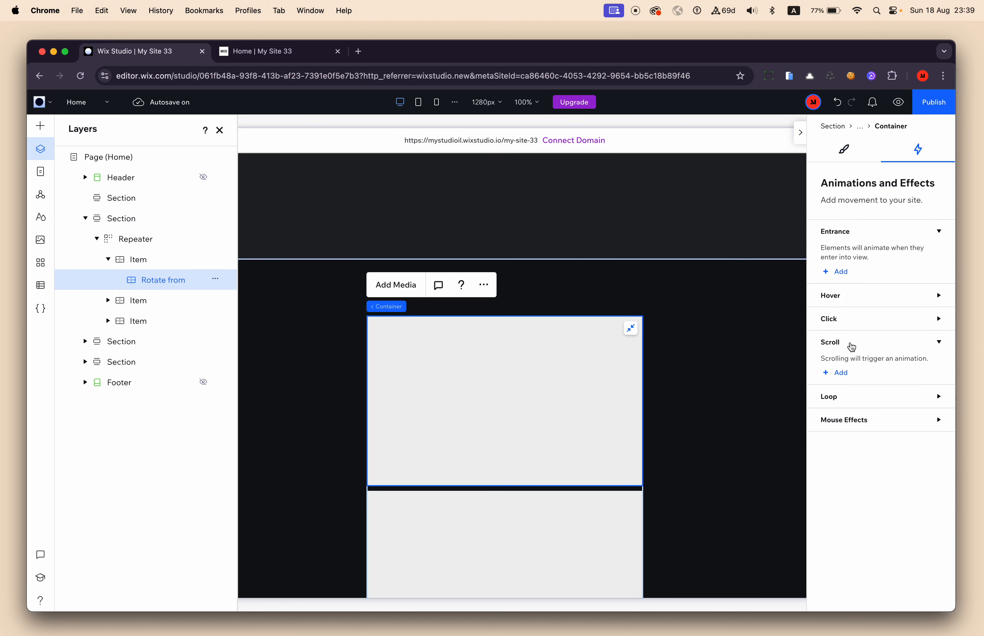
click(839, 372)
scroll(865, 447, down, 2)
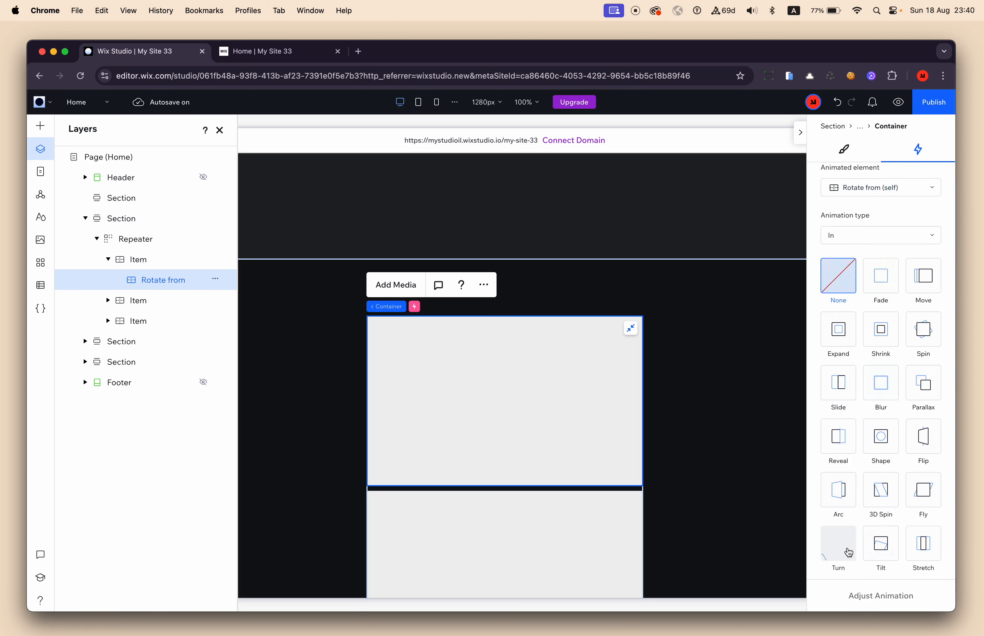
scroll(876, 385, up, 2)
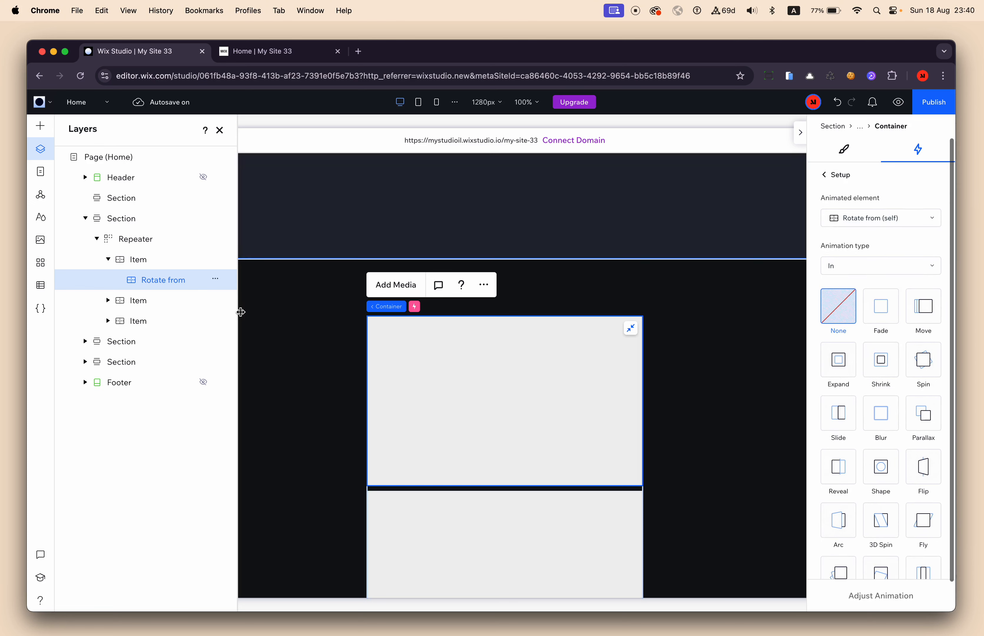
Rename the stretched container's layer to "Turn from left".
double_click(164, 280)
double_click(155, 280)
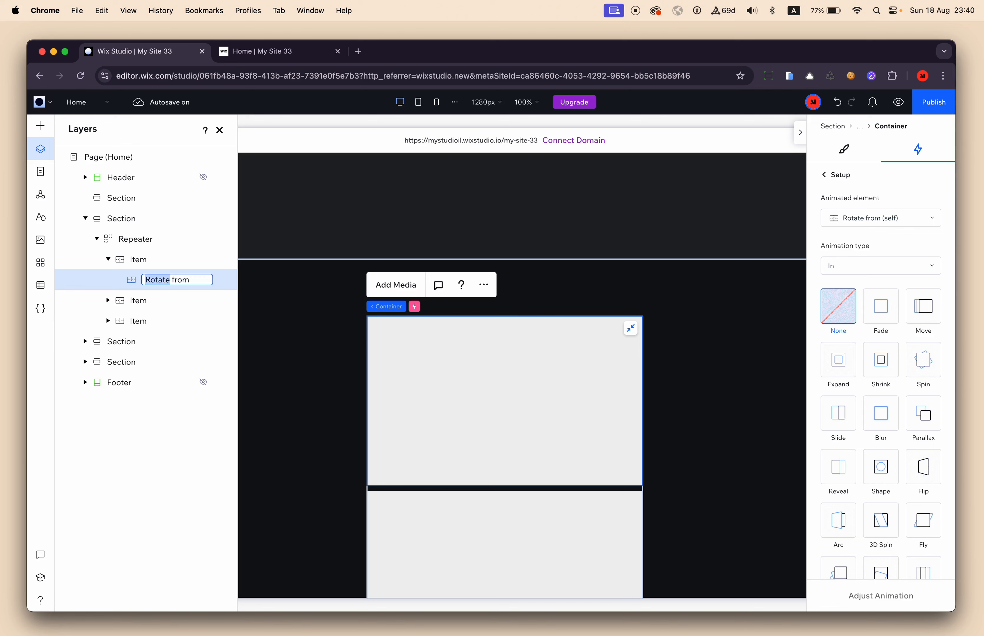
text(Turn from left)
key(Return)
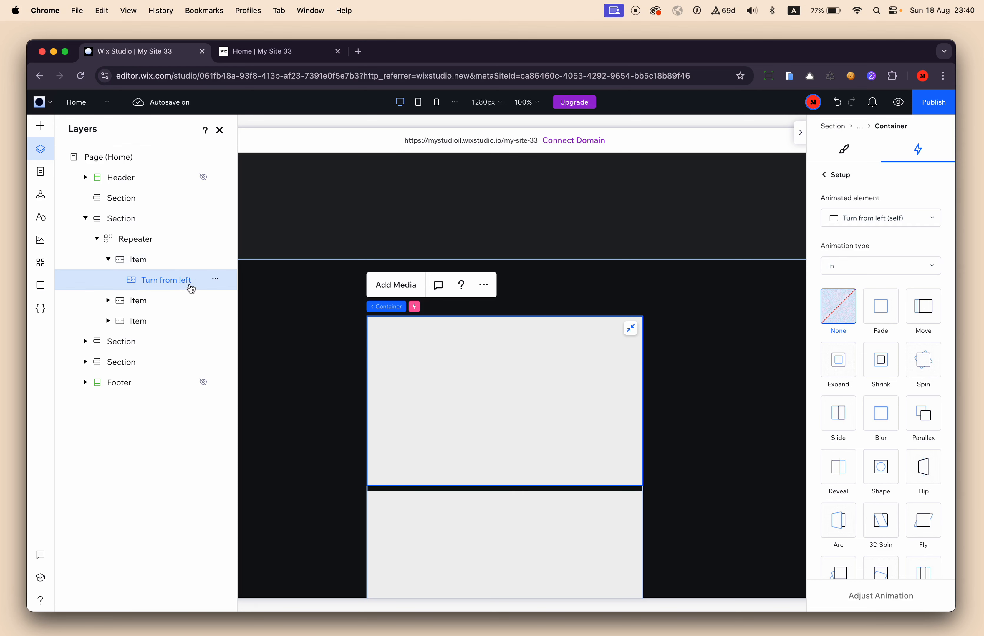
Duplicate the "Turn from left" container, nest the copy inside the original and stretch it to fill its parent.
key(super+d)
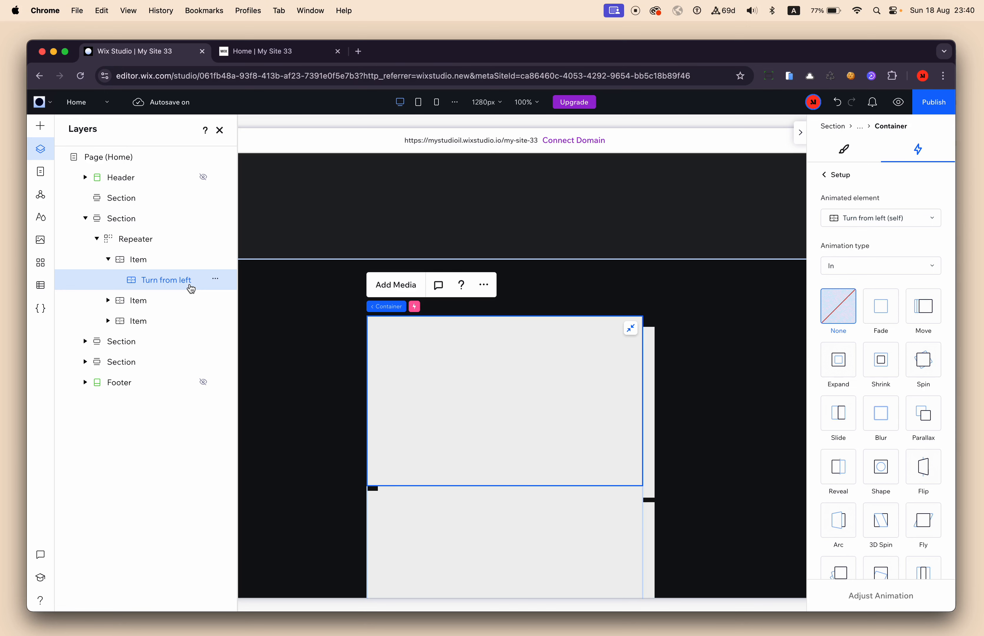
click(644, 341)
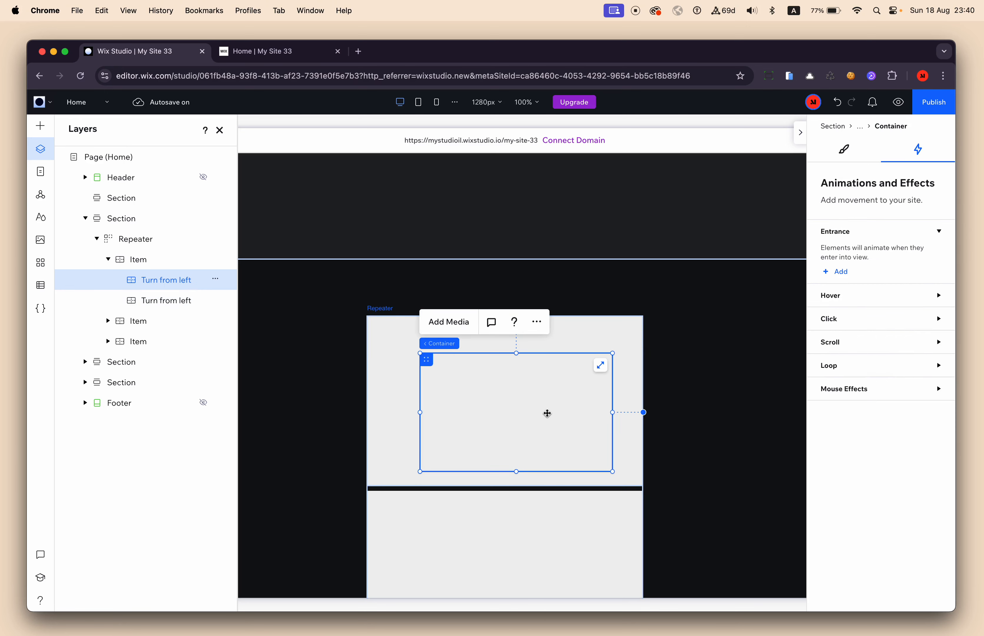
click(601, 368)
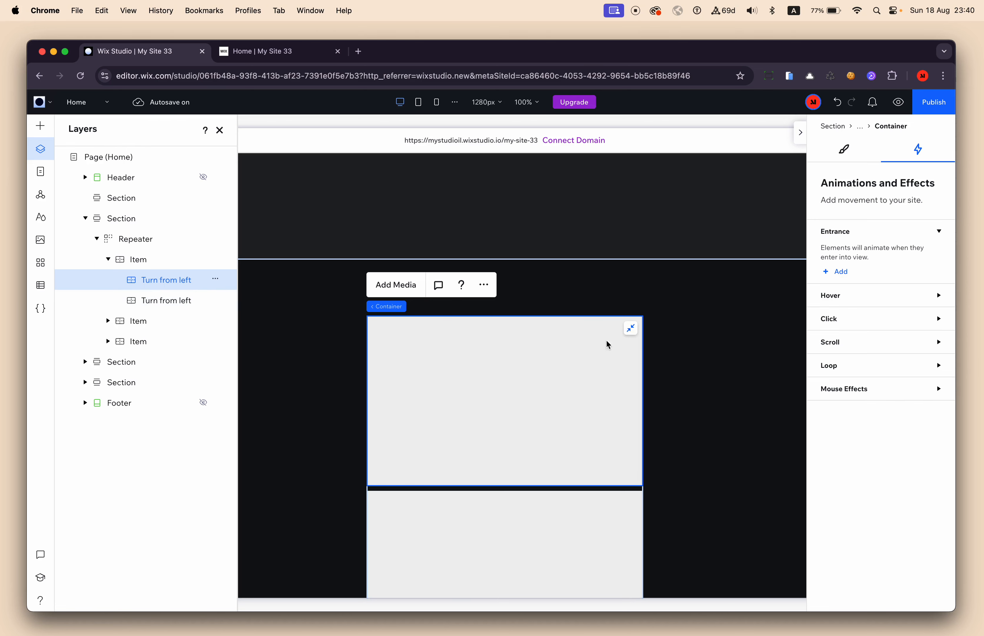
click(630, 329)
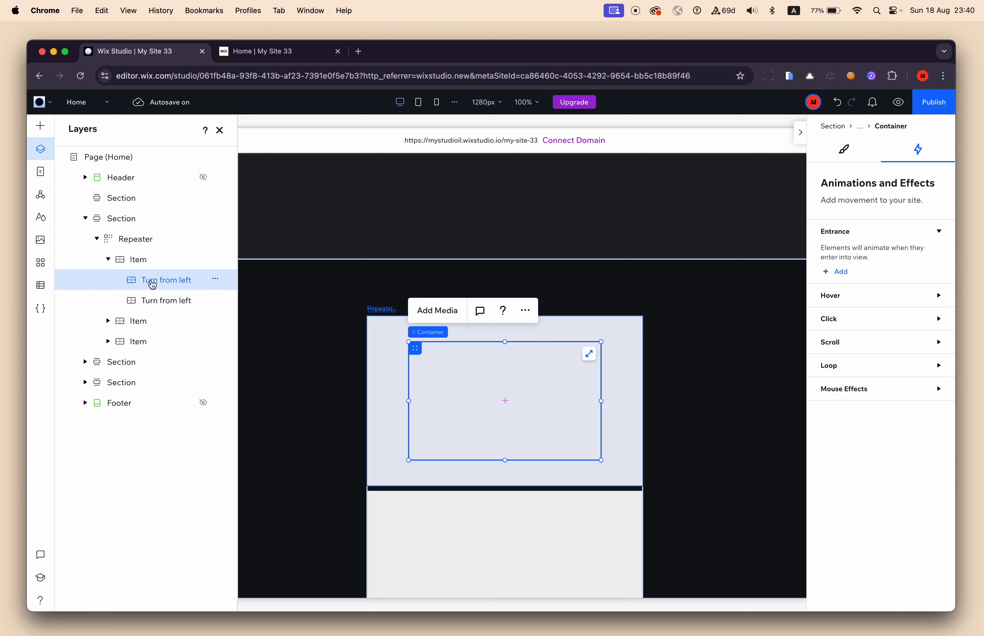
drag(422, 349, 403, 338)
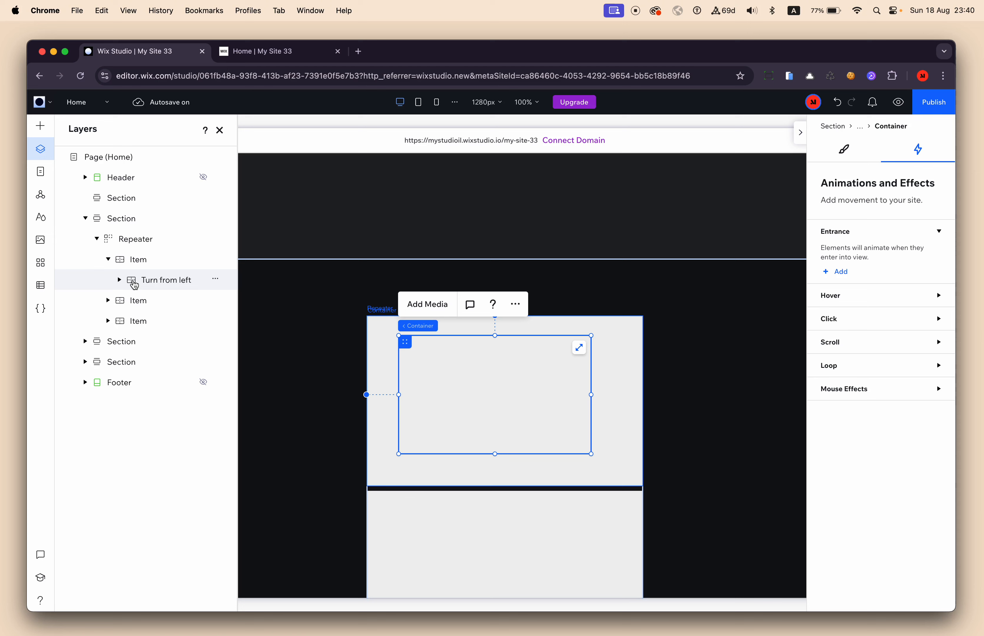
click(119, 280)
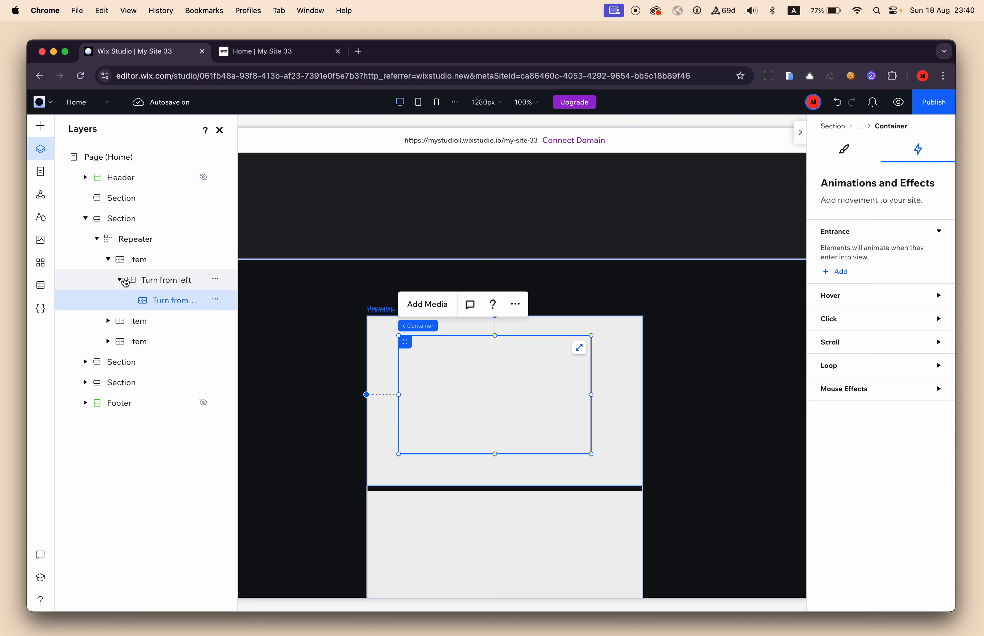
click(580, 348)
Rename the nested container copy's layer to "Turn from right".
double_click(174, 304)
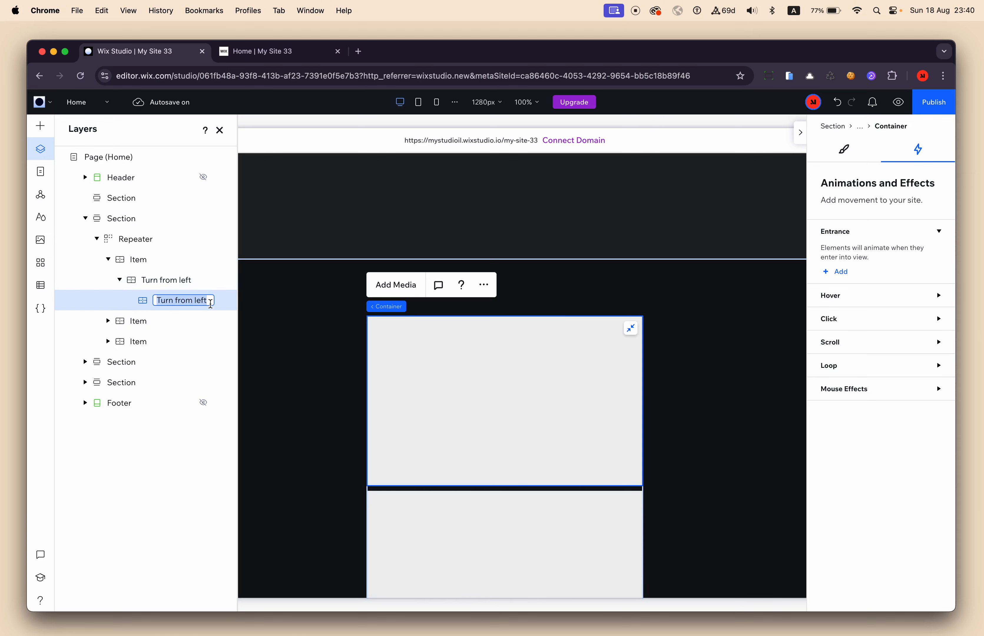
key(Right)
key(alt+shift+Left)
text(right)
key(Return)
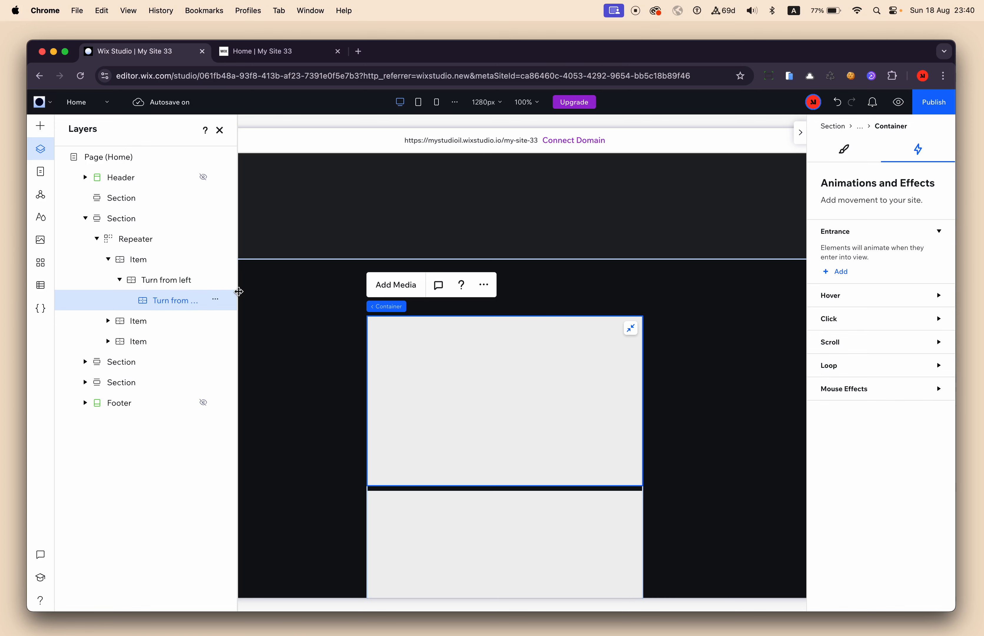
Rename the nested container's layer to "Turn OUT from right".
drag(238, 294, 275, 292)
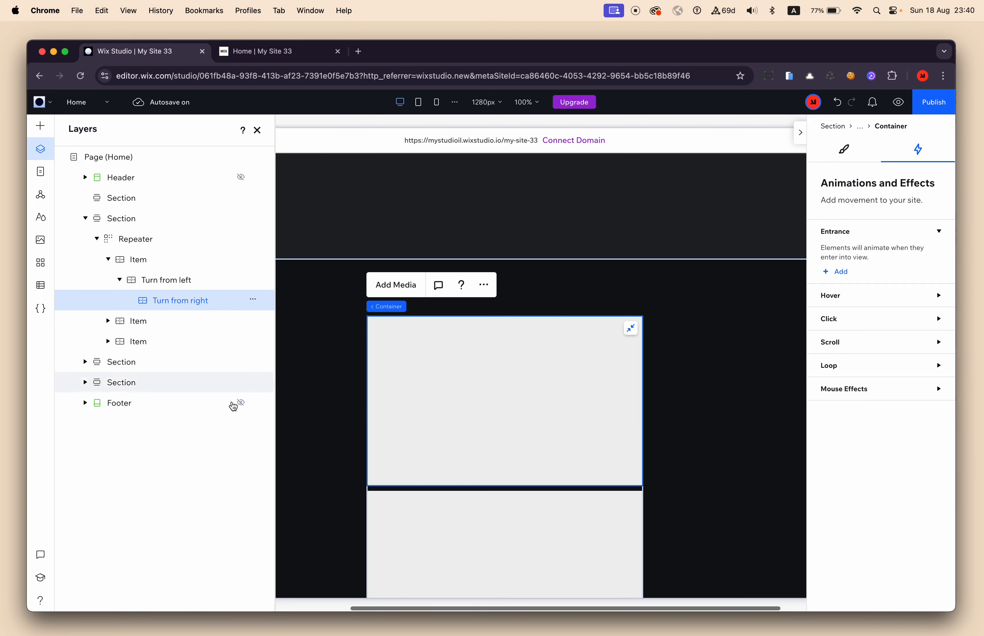
double_click(178, 305)
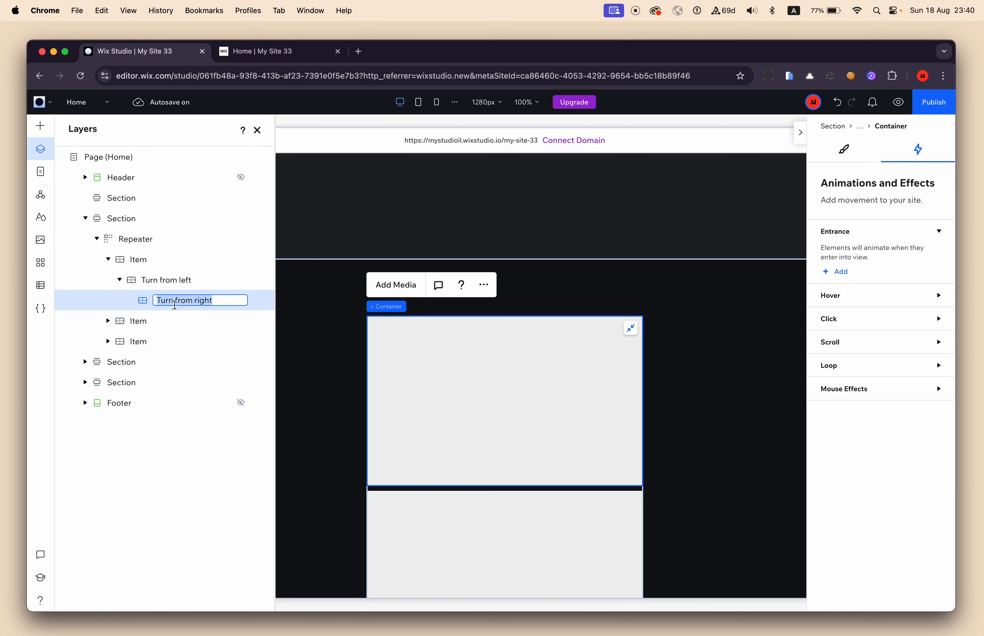
key(Left)
key(alt+Right)
text(out)
text(OUT)
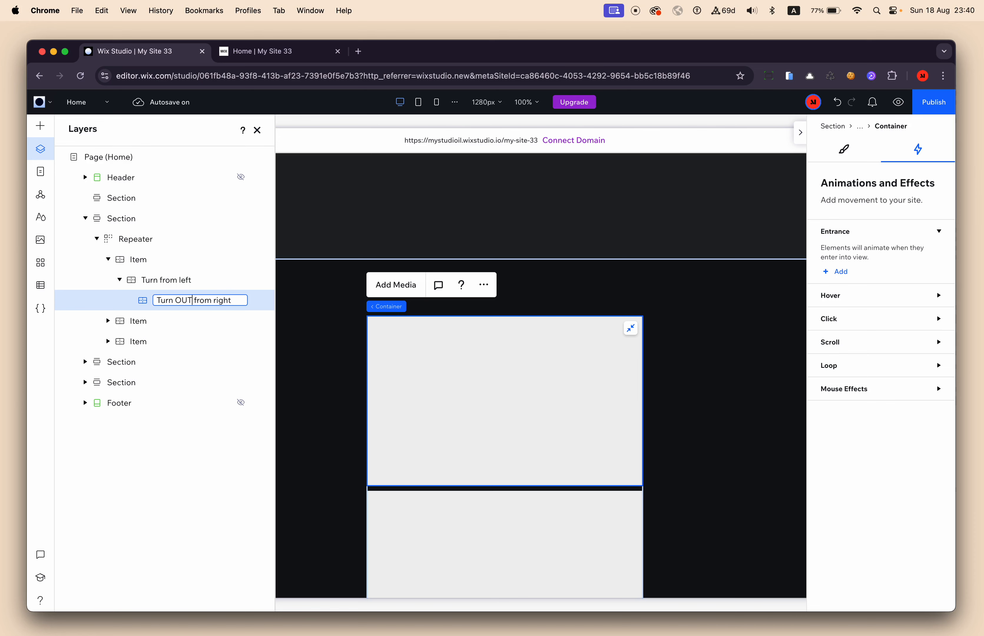
key(Return)
Rename the outer container's layer to "Turn IN from left".
double_click(162, 281)
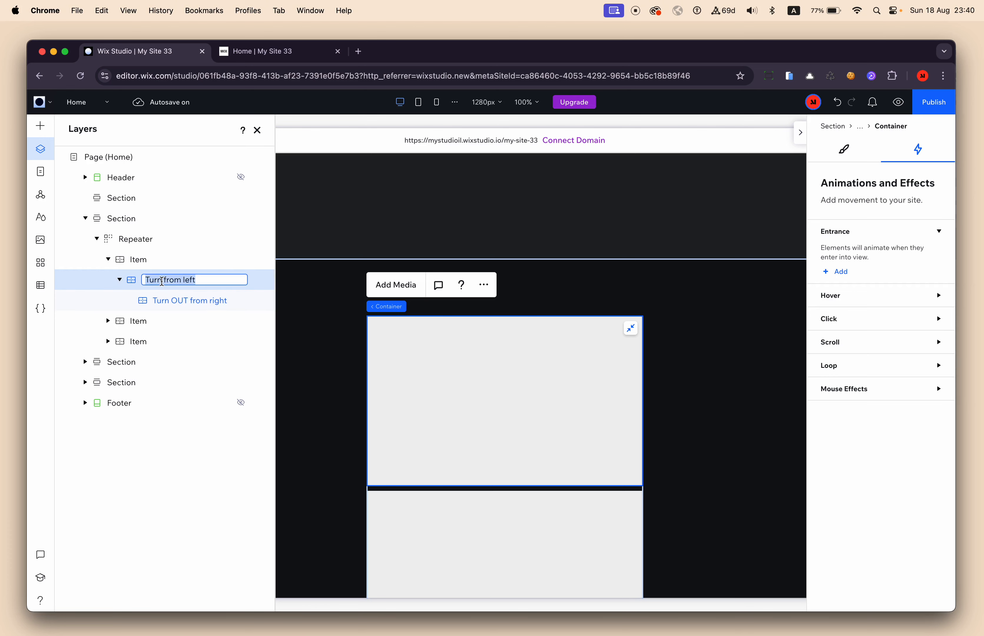
key(Left)
key(alt+Right)
text(IN)
key(Return)
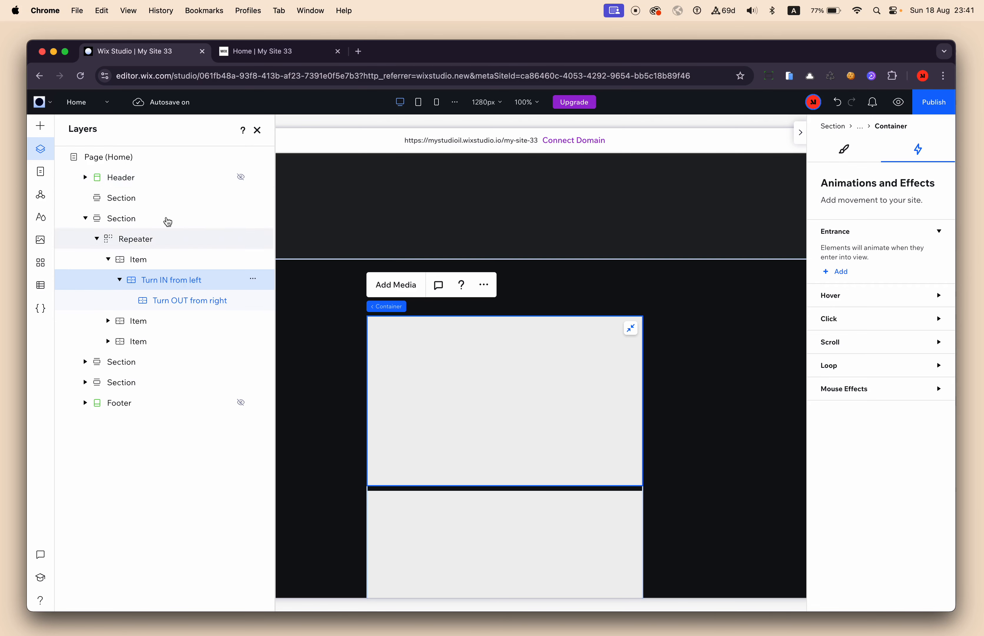
Add another container inside "Turn OUT from right" and name its layer "Content Container".
click(41, 126)
drag(248, 236, 480, 380)
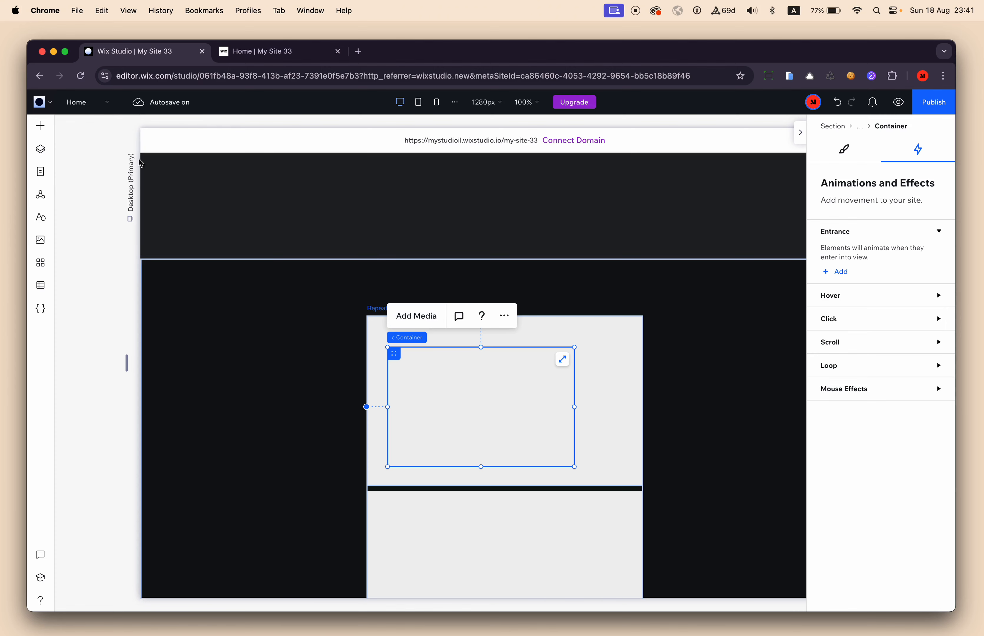
click(53, 158)
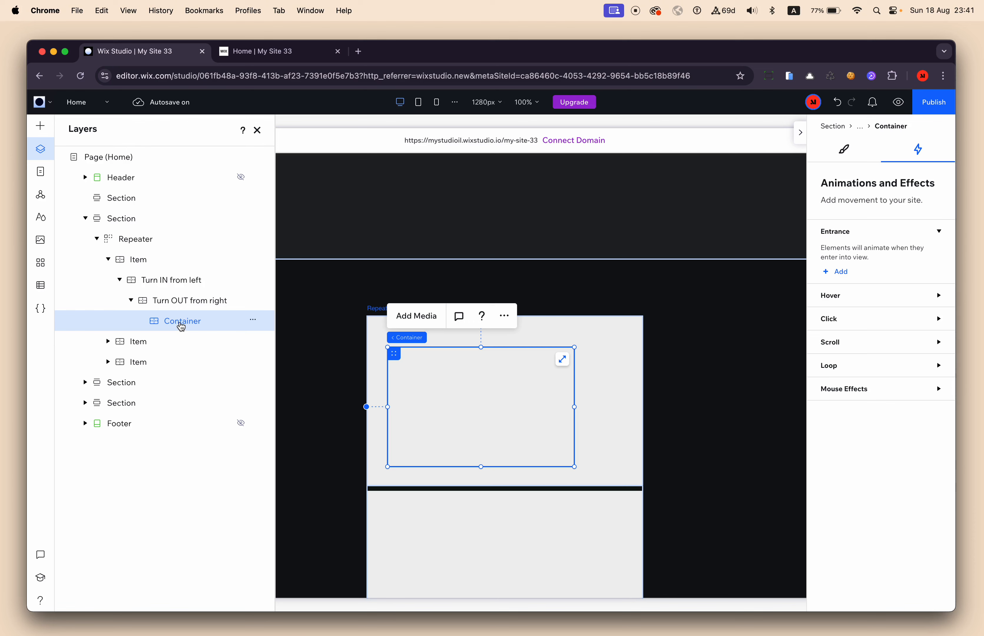
double_click(180, 324)
text(Con)
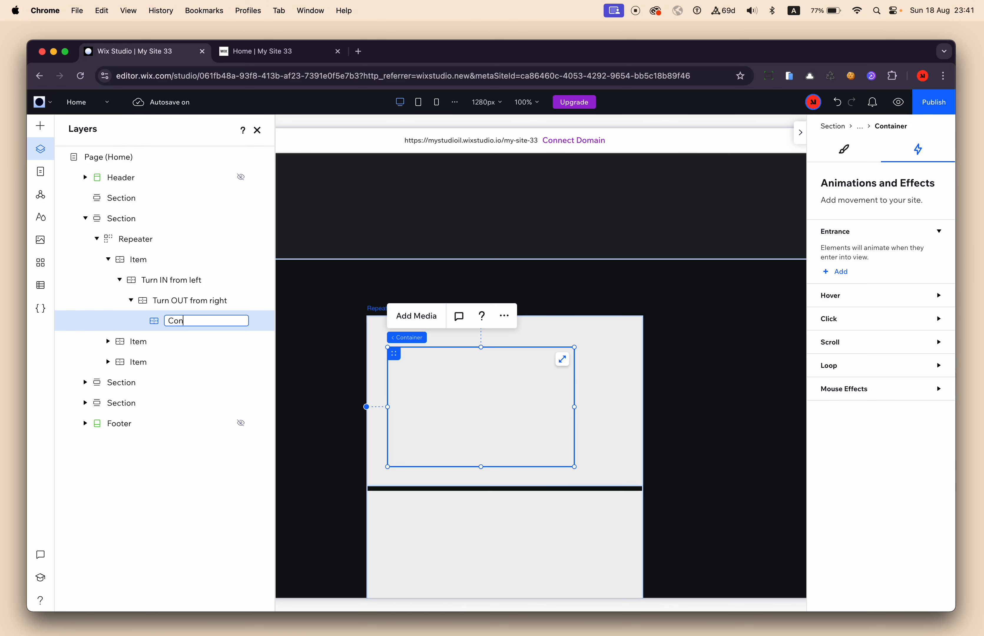
text(tent Container)
key(Return)
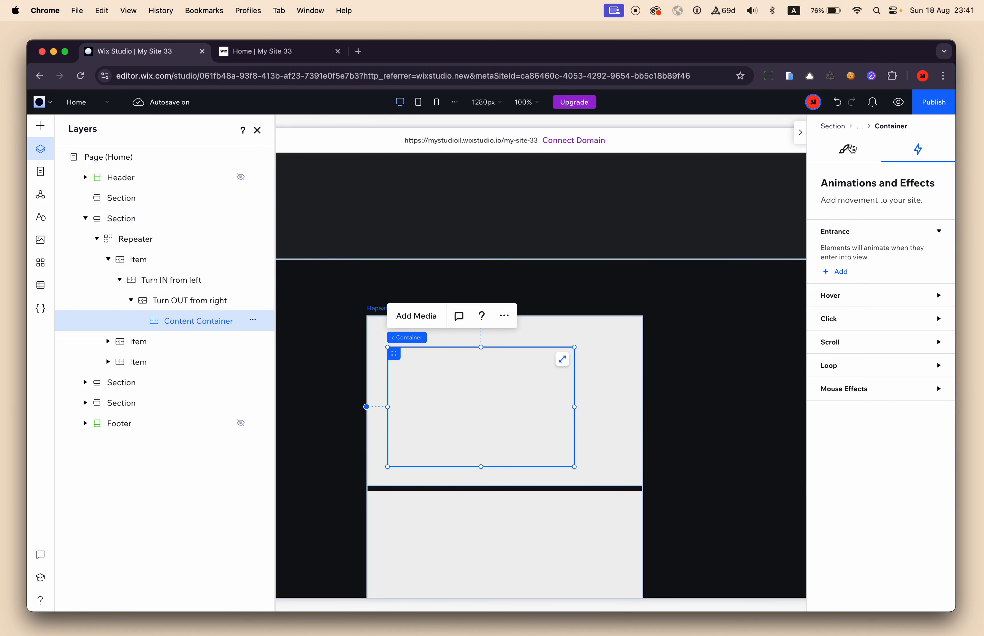
Change the Content Container's background to the bright orange from the saved My colors.
click(845, 149)
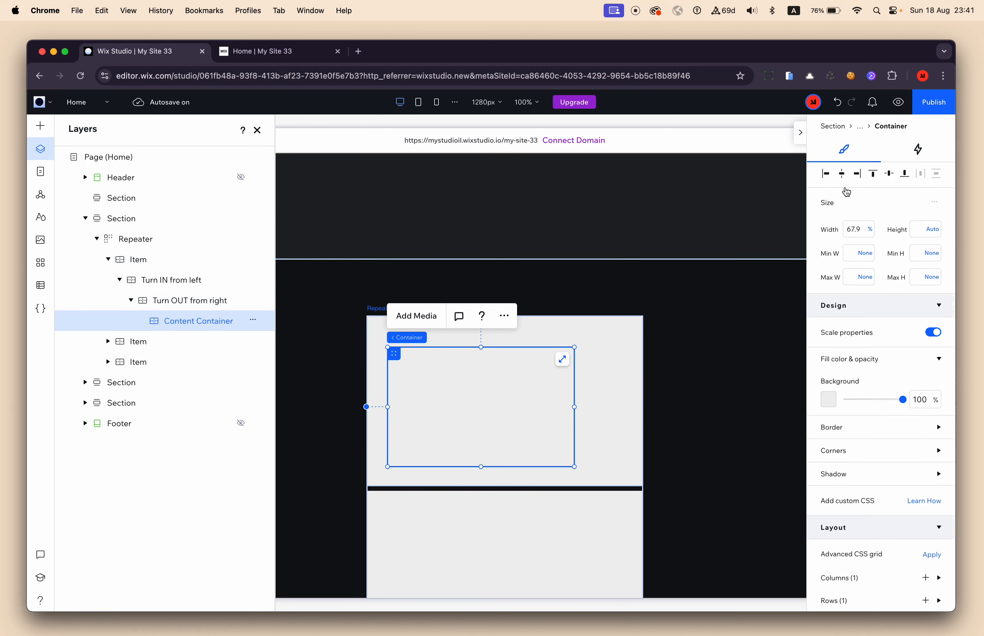
click(829, 401)
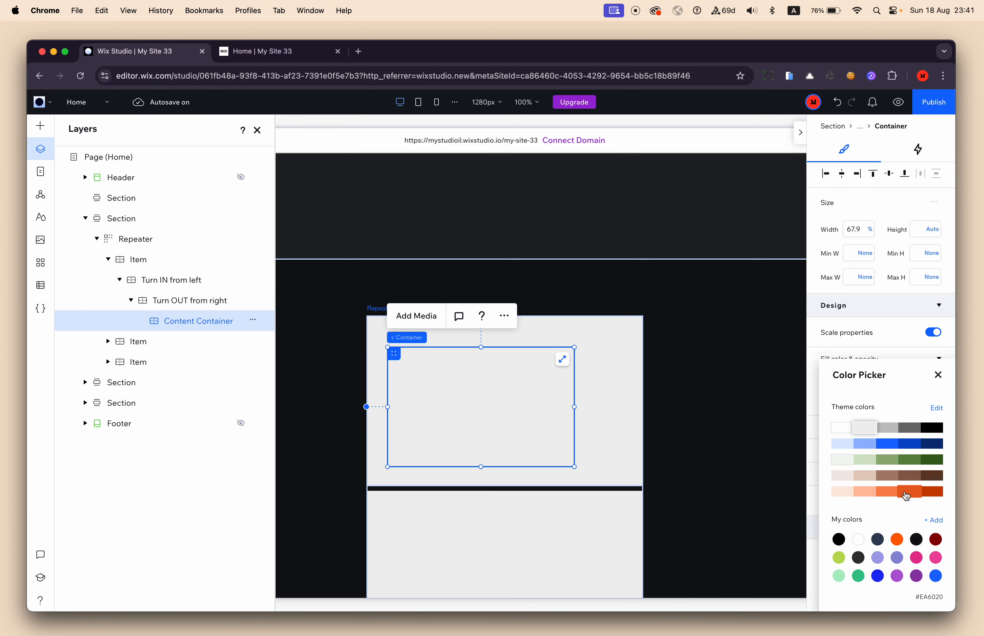
click(897, 539)
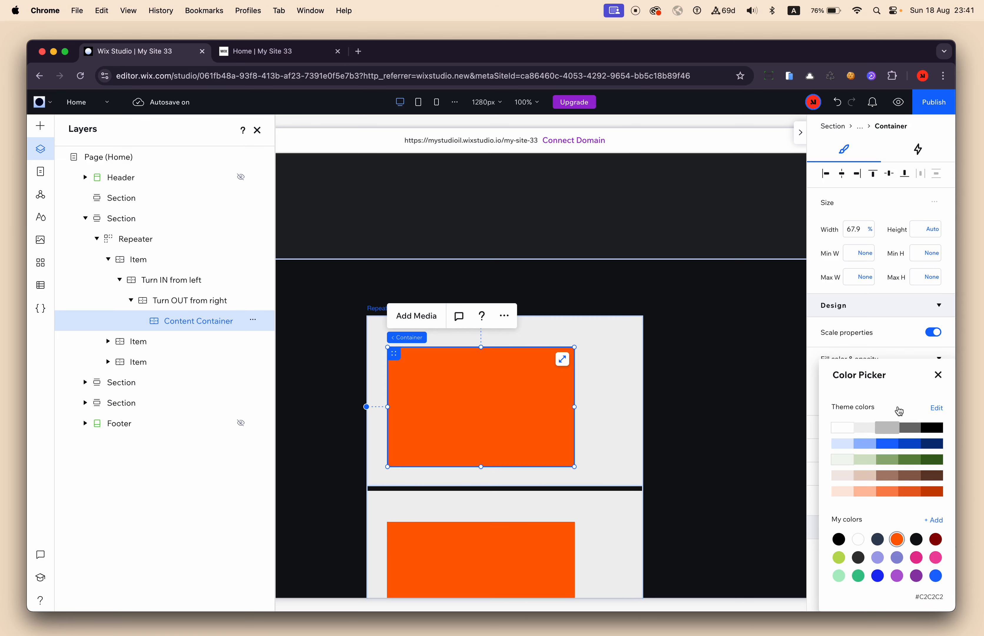
click(939, 384)
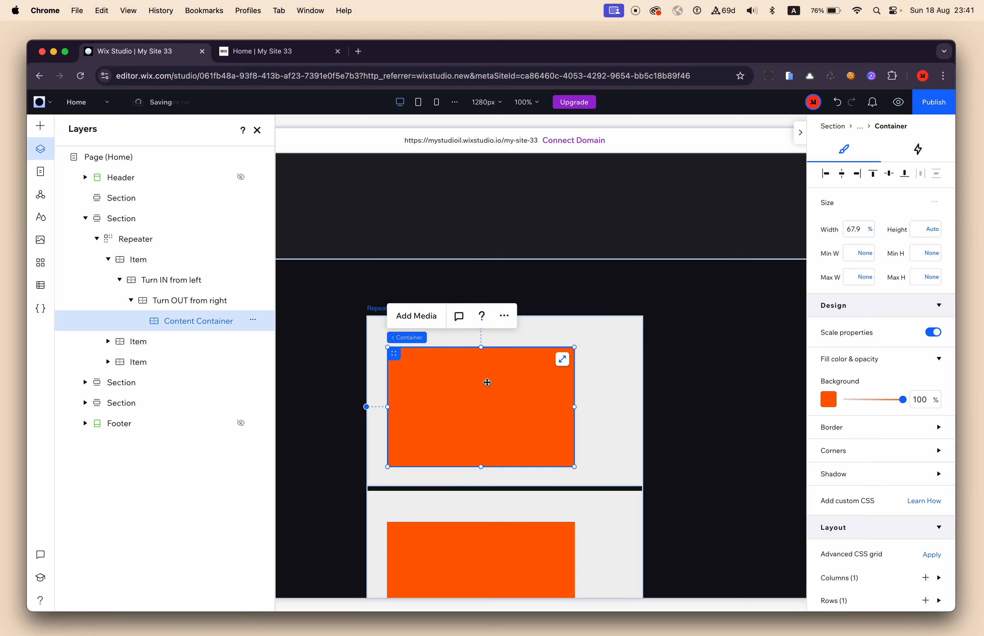
Align the Content Container to the horizontal centre and top of its parent and set its width to 100%.
click(845, 179)
click(873, 174)
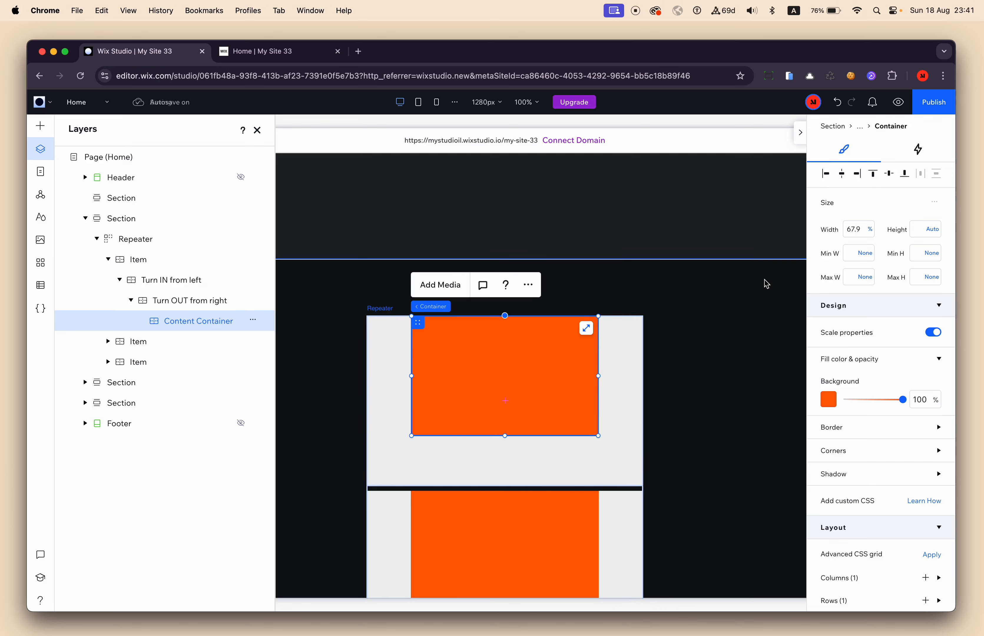
click(863, 232)
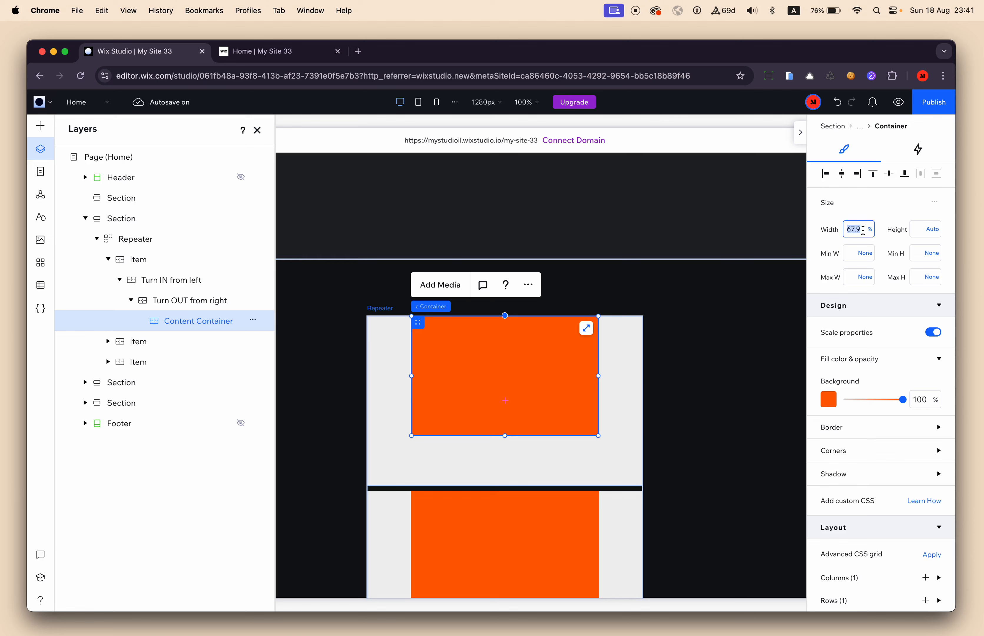
text(100)
key(Return)
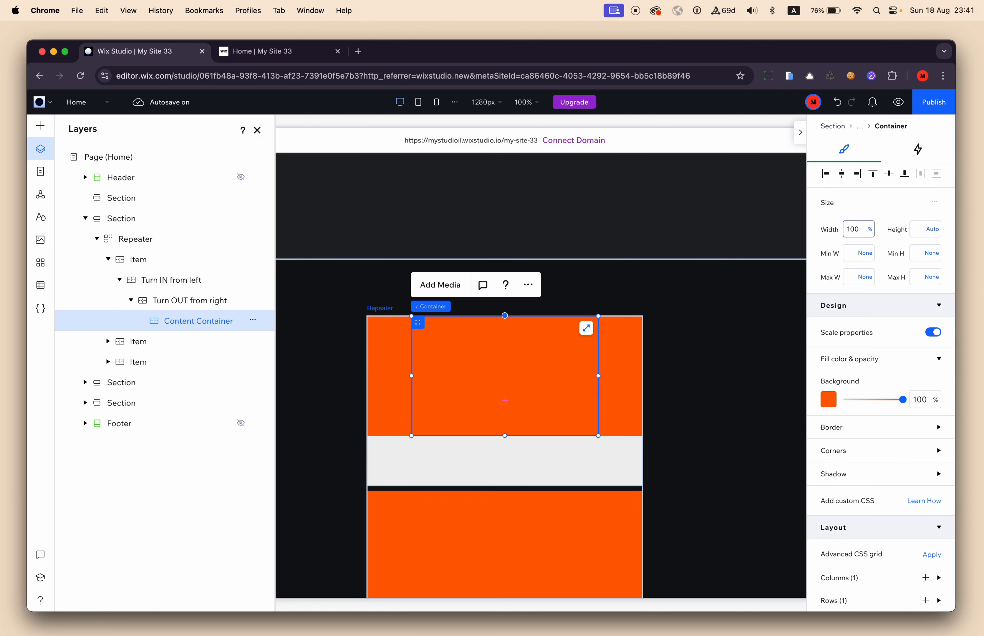
Switch the Content Container's height to viewport-height units and set it to 50 vh.
click(926, 231)
click(918, 230)
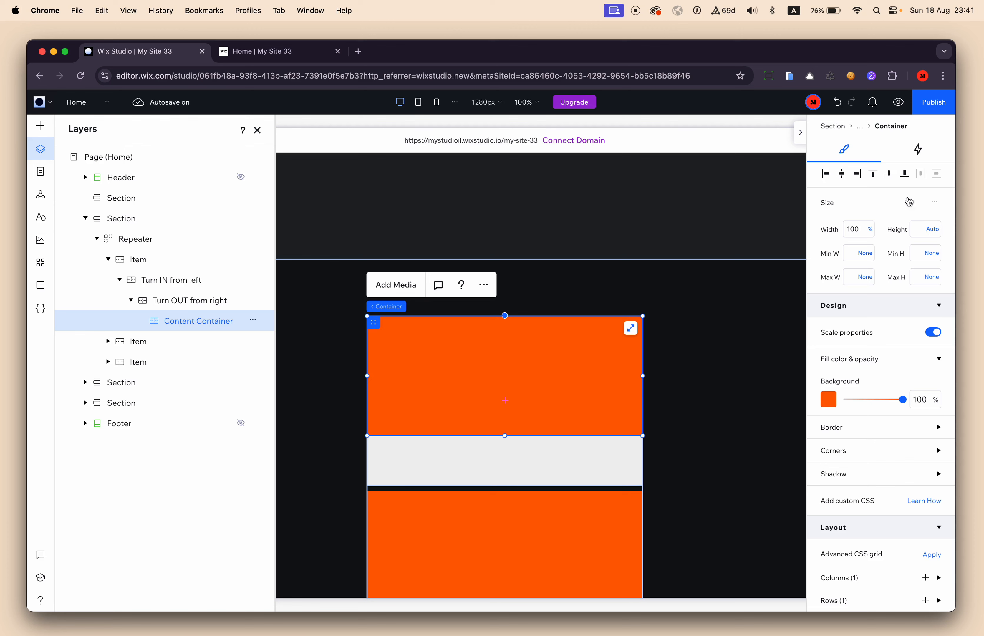
click(920, 232)
click(936, 230)
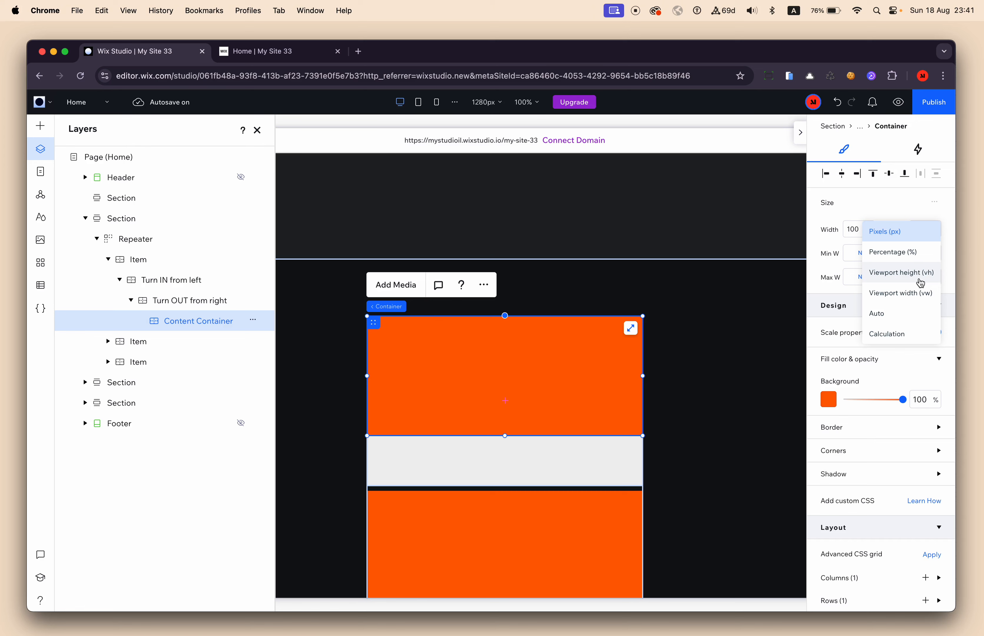
click(917, 281)
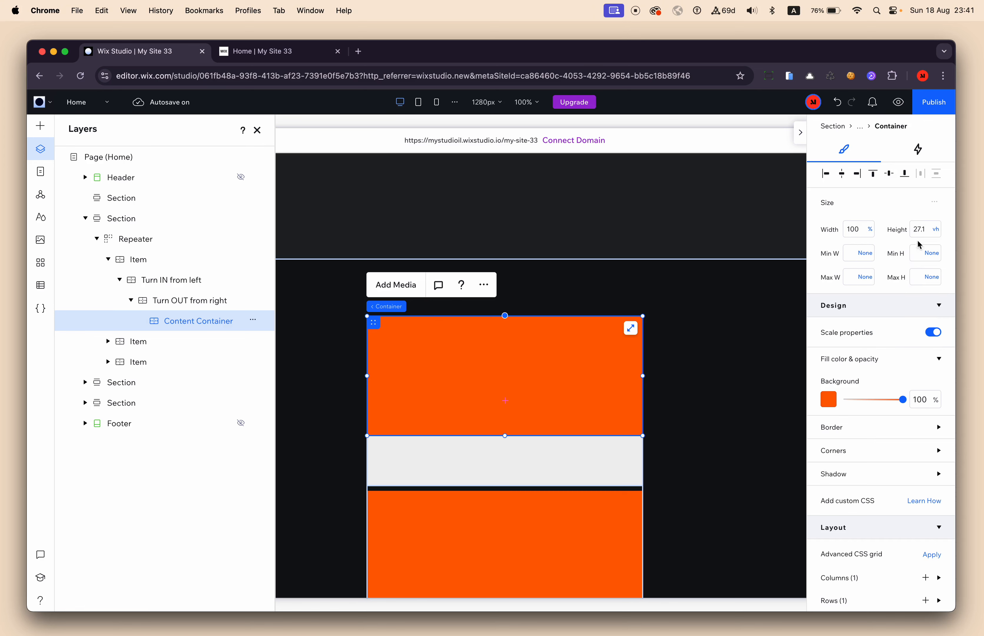
text(50)
key(Return)
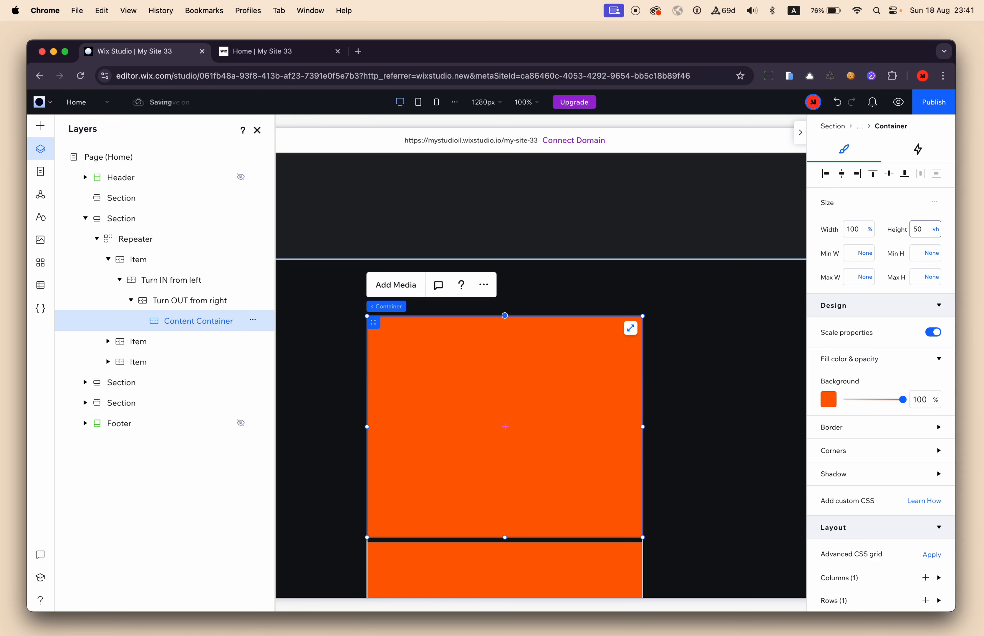
scroll(742, 361, down, 2)
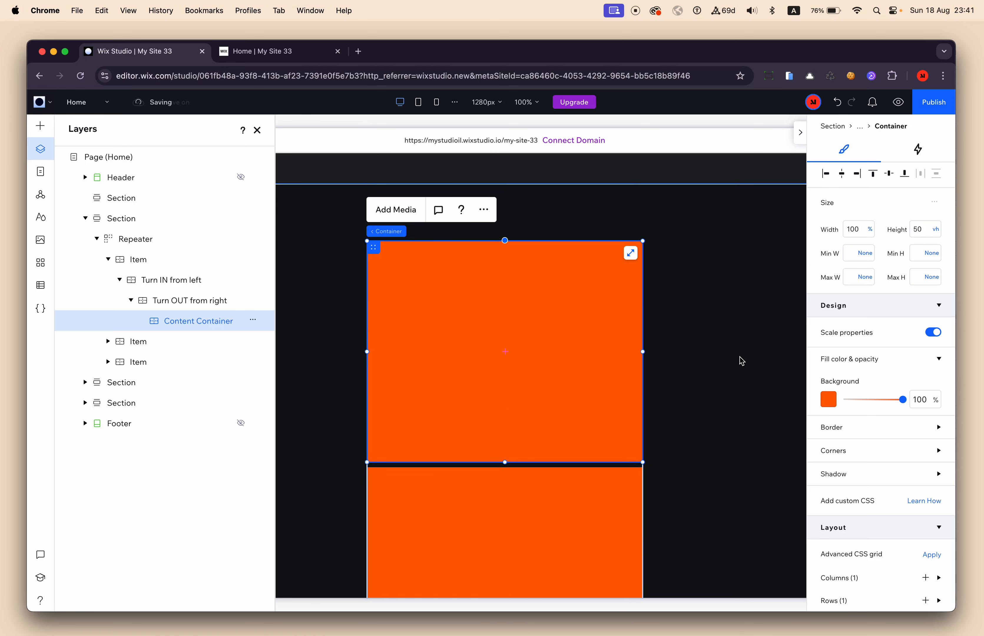
scroll(741, 361, up, 2)
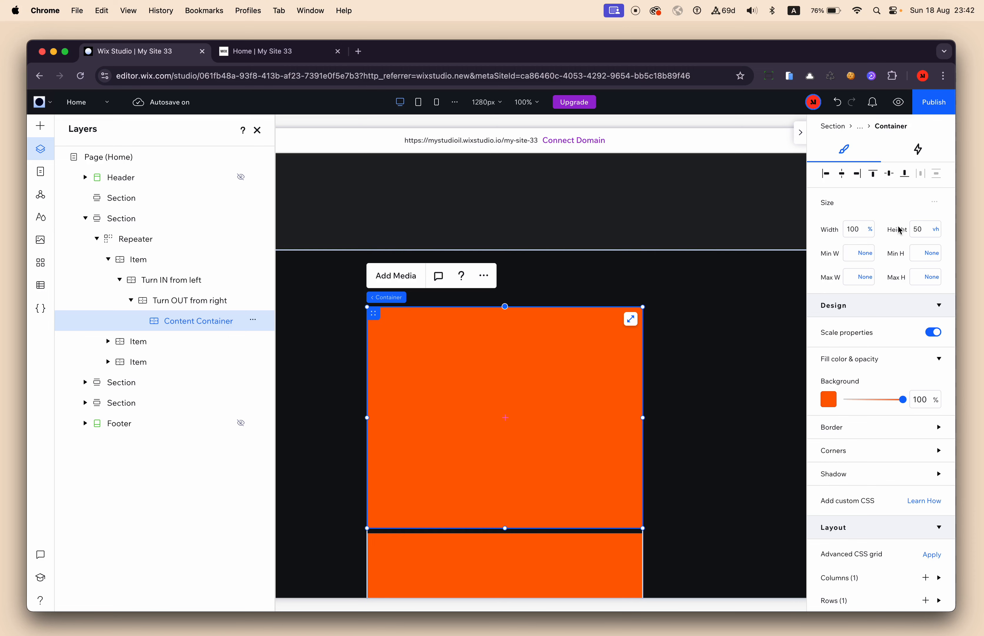
Increase the Content Container's height to 80 vh.
click(924, 230)
text(80)
key(Return)
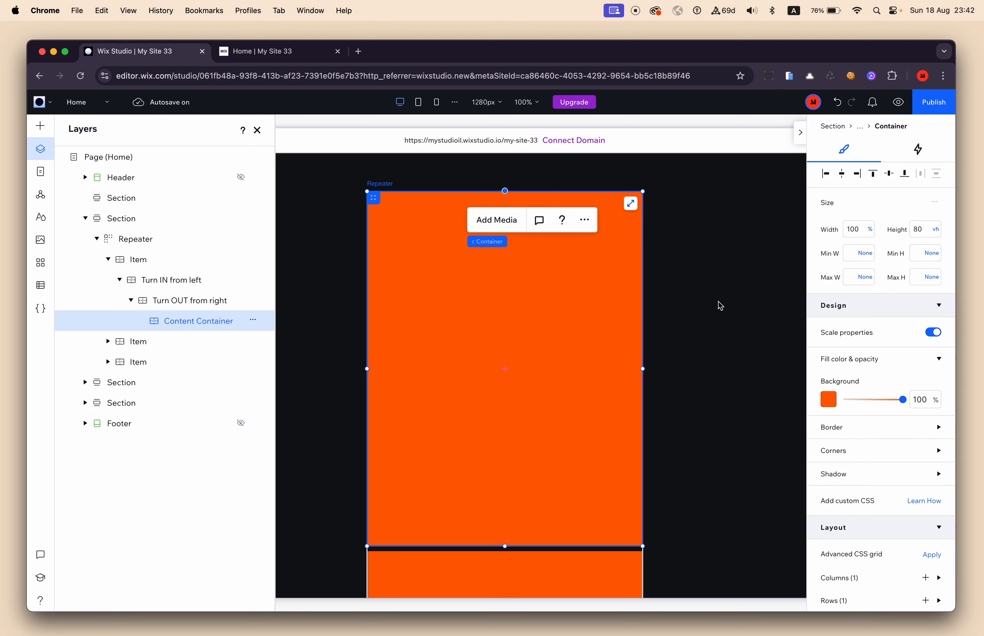
Round all four corners of the Content Container with a 20 px radius and turn off Scale properties.
click(844, 454)
click(835, 489)
key(Return)
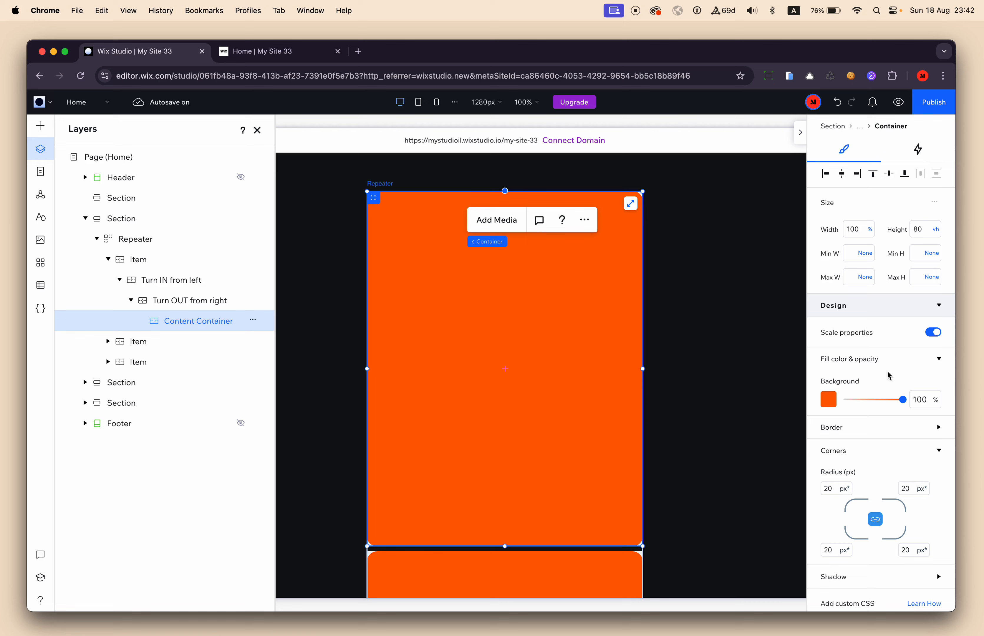
click(934, 332)
click(744, 356)
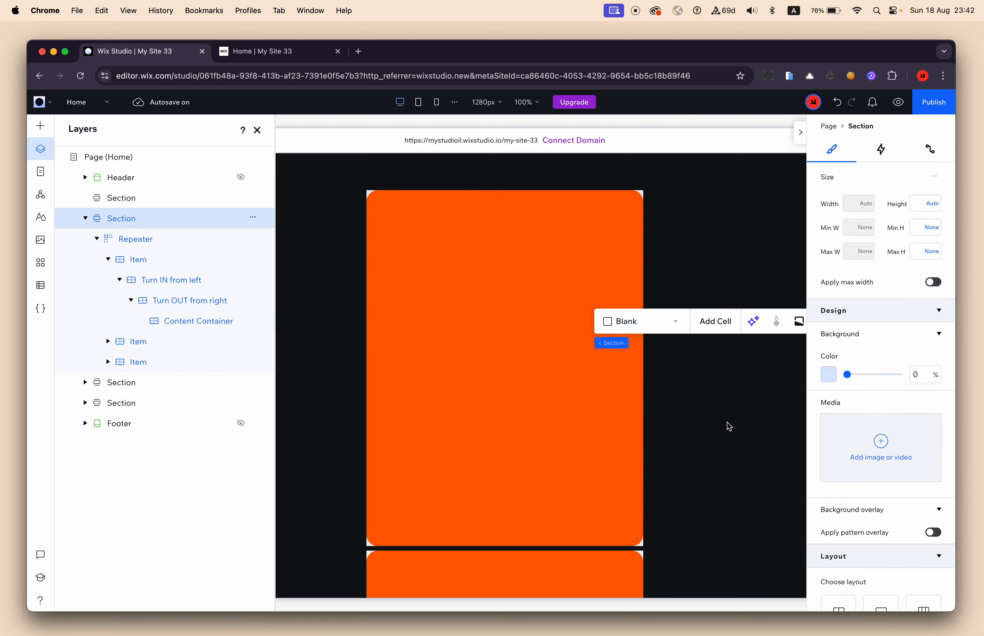
Compare the rounded Content Container with the product images in the next section, then collapse that section in the layer tree.
scroll(727, 426, down, 3)
scroll(727, 426, up, 3)
click(528, 386)
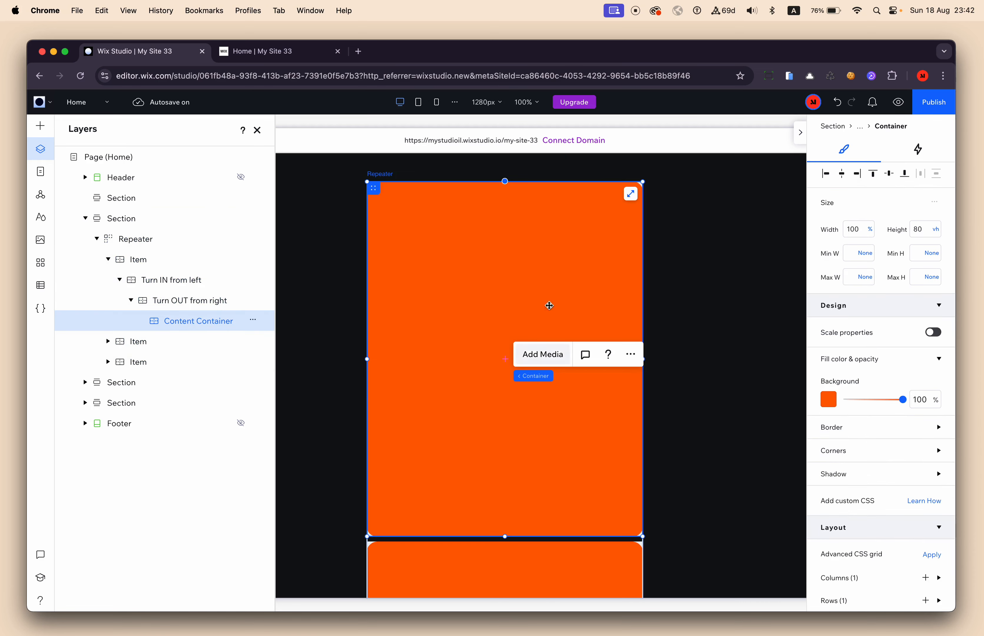
scroll(567, 234, up, 1)
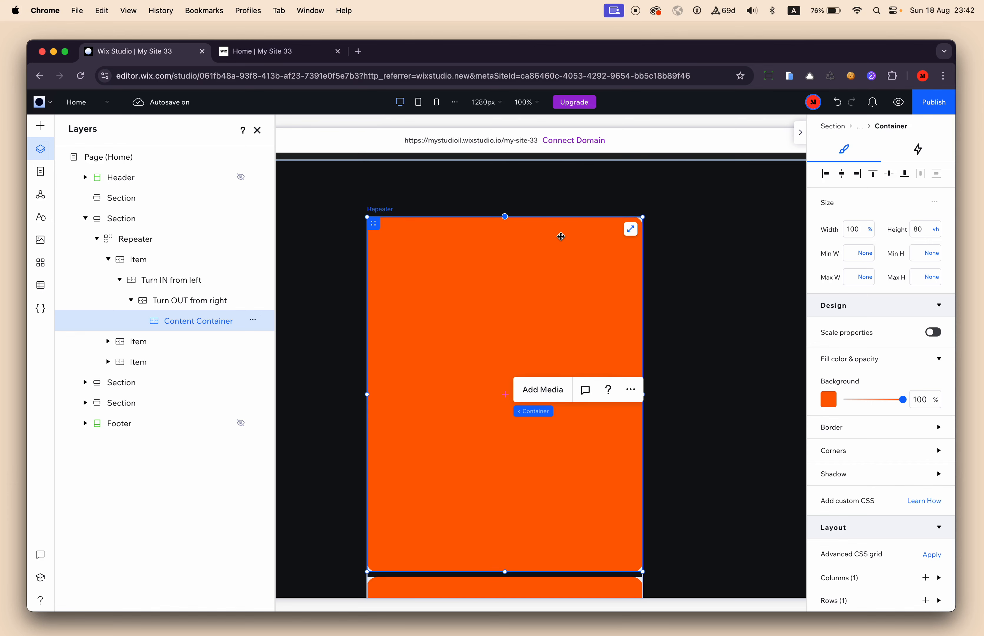
scroll(466, 334, down, 10)
click(465, 334)
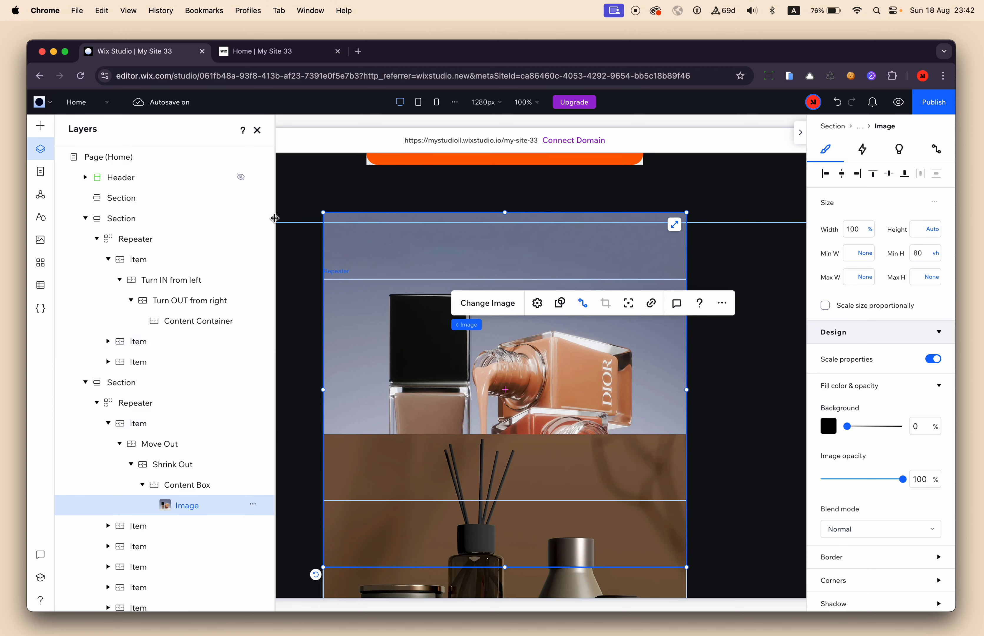
scroll(302, 256, up, 10)
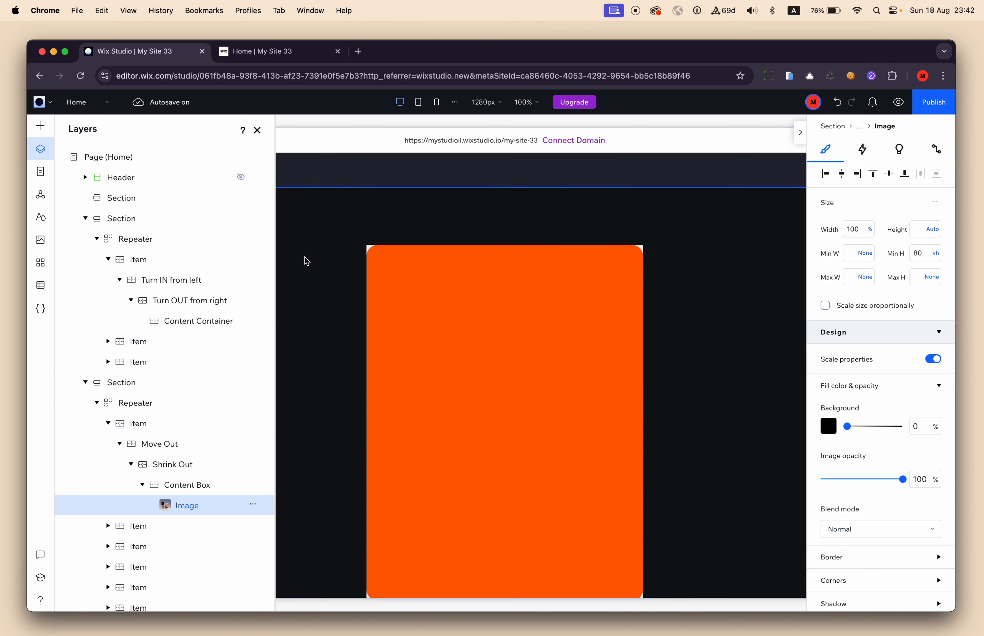
click(450, 308)
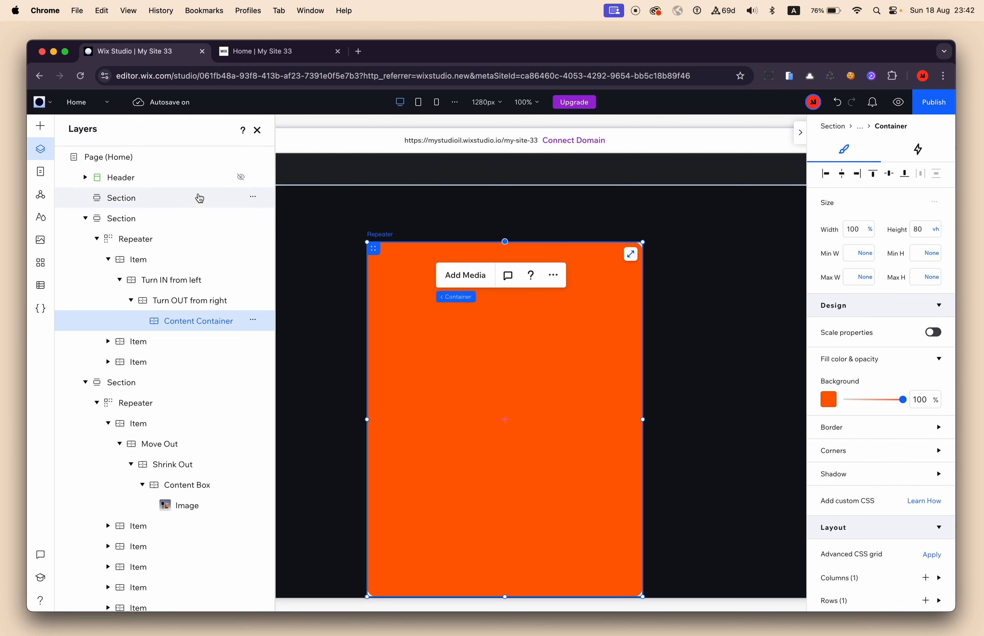
click(86, 383)
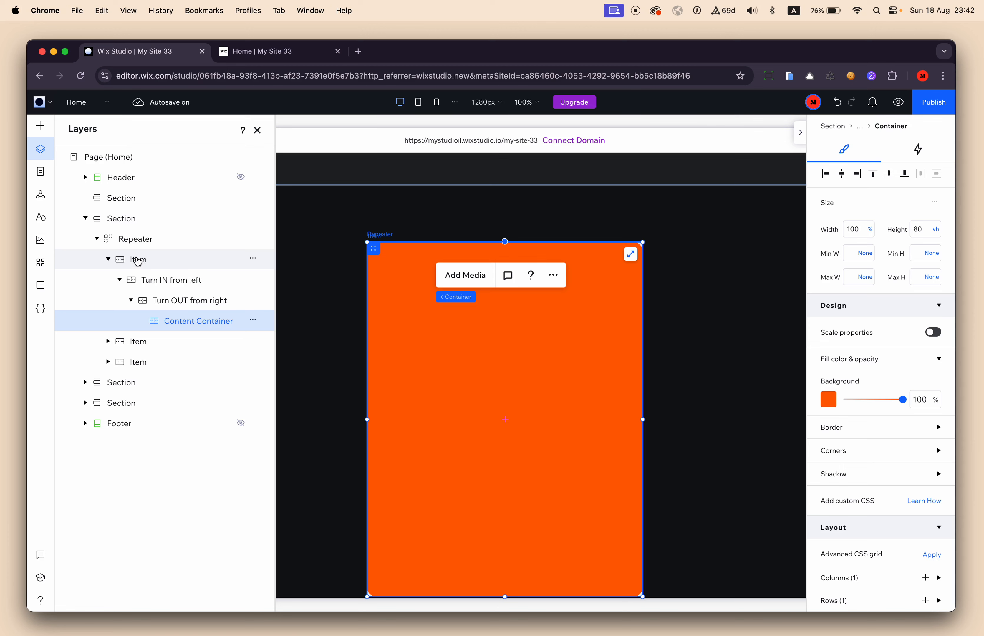
Add a scroll-triggered animation to the first repeater item.
click(153, 262)
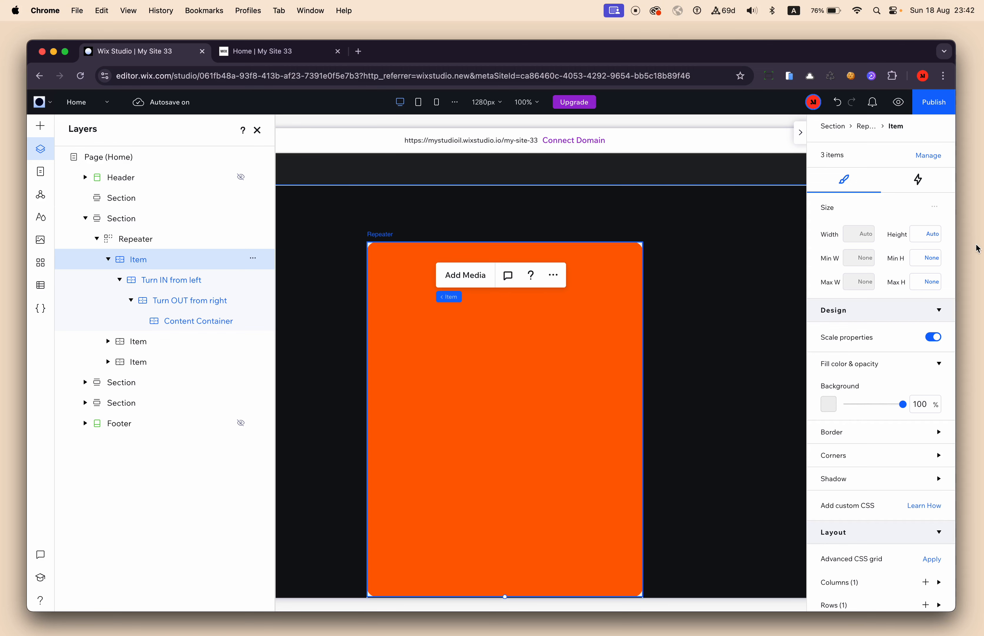
click(921, 184)
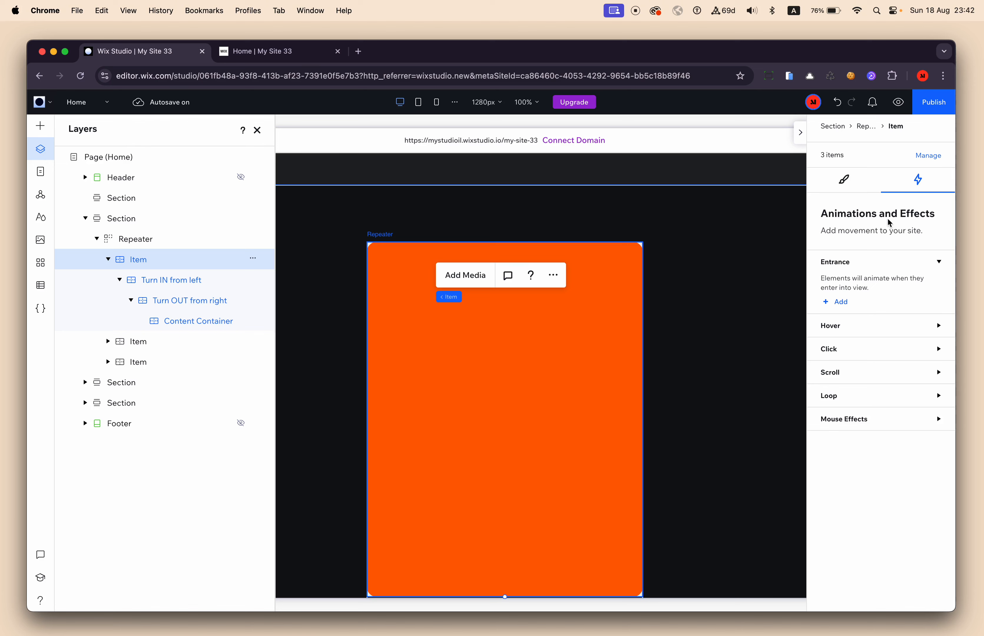
click(838, 374)
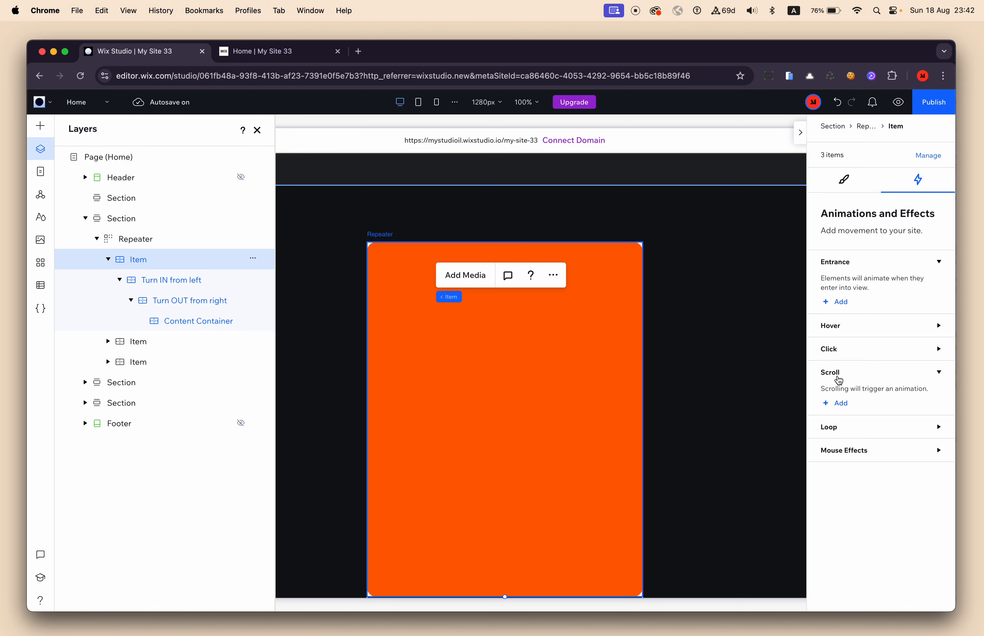
click(839, 404)
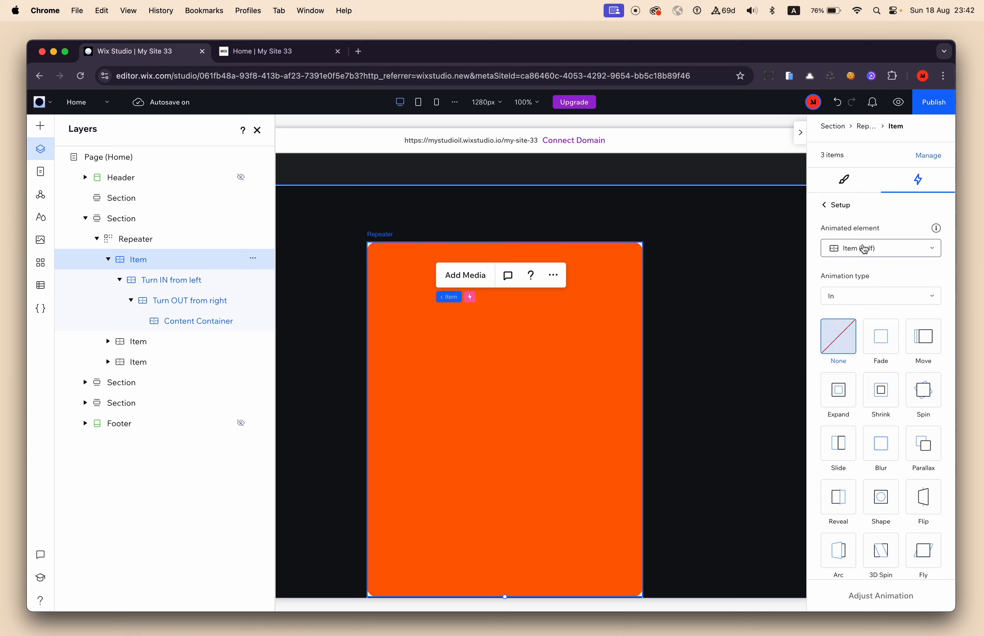
scroll(861, 243, up, 5)
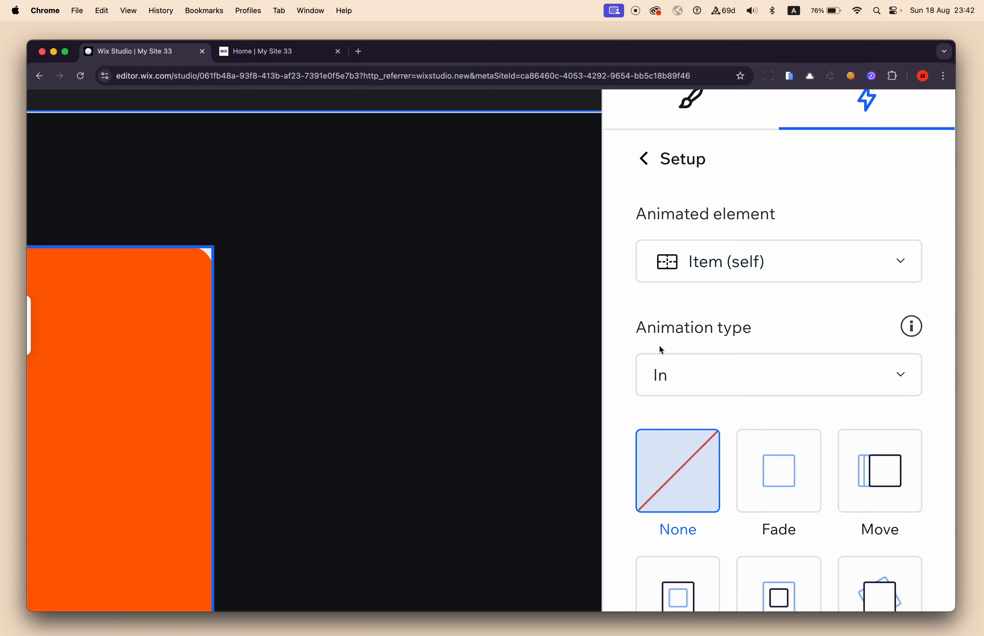
scroll(768, 329, down, 5)
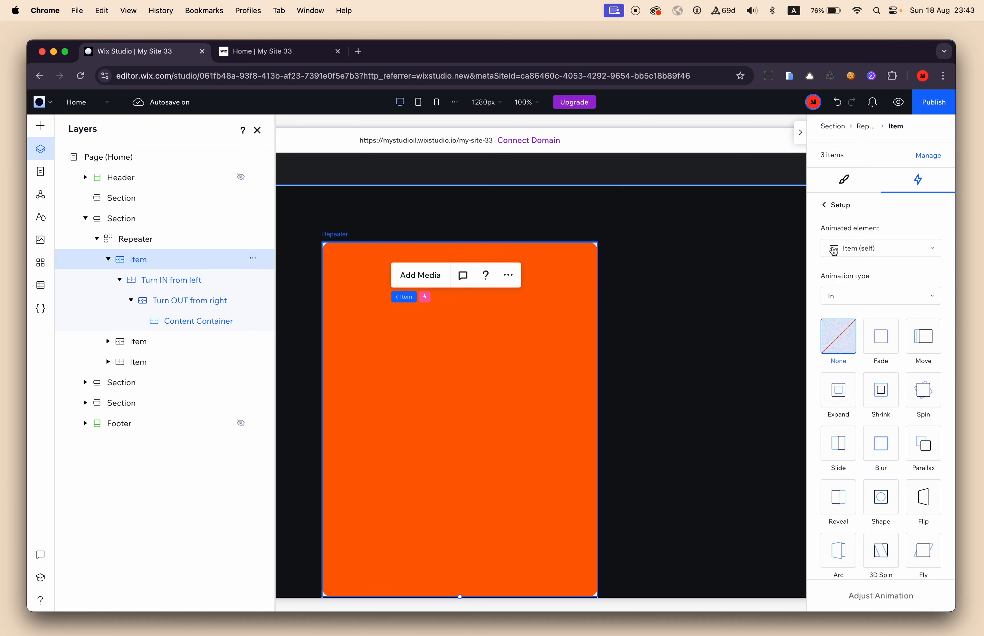
Set "Turn IN from left" as the animated element, apply the Turn effect with type In, and open its adjustment settings.
click(868, 250)
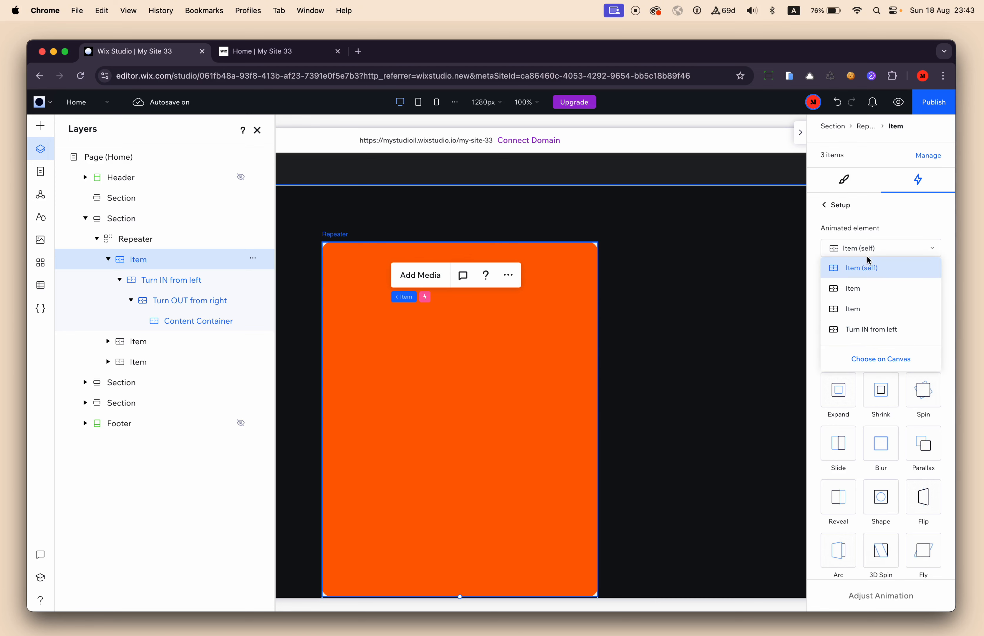
scroll(872, 318, down, 3)
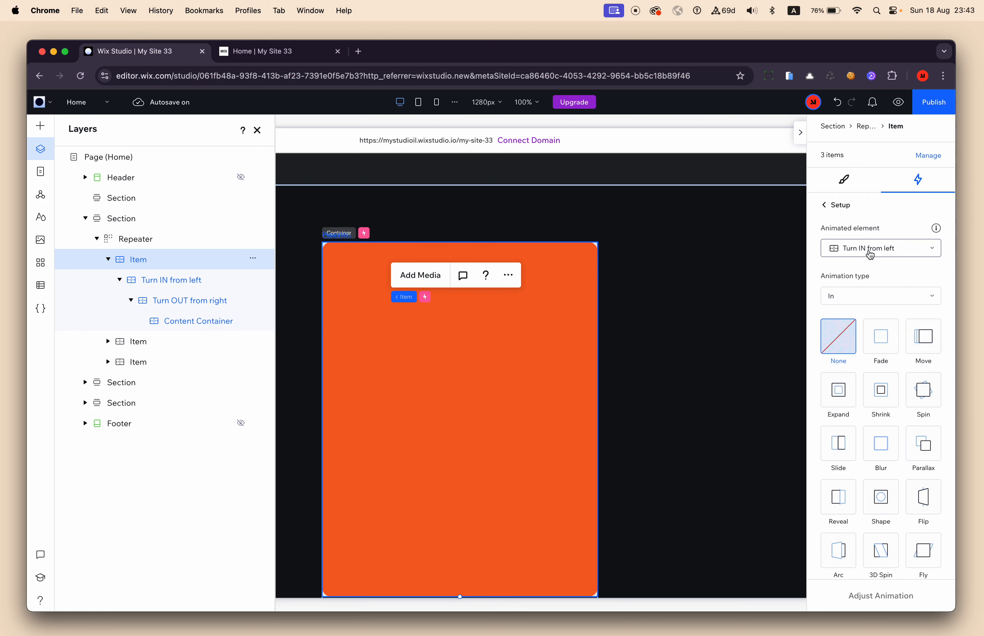
click(870, 252)
scroll(867, 345, down, 2)
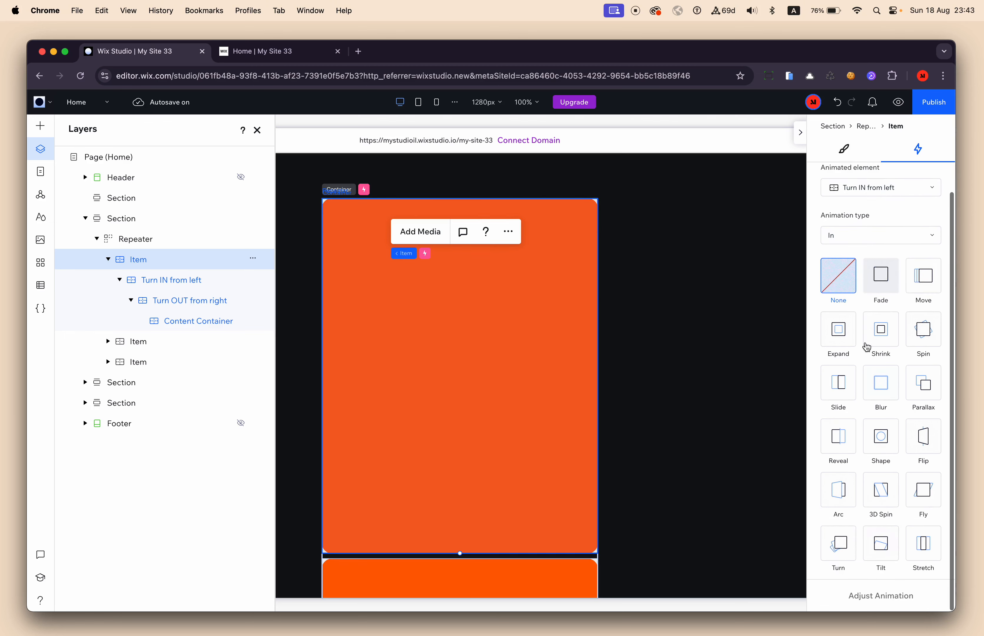
click(840, 548)
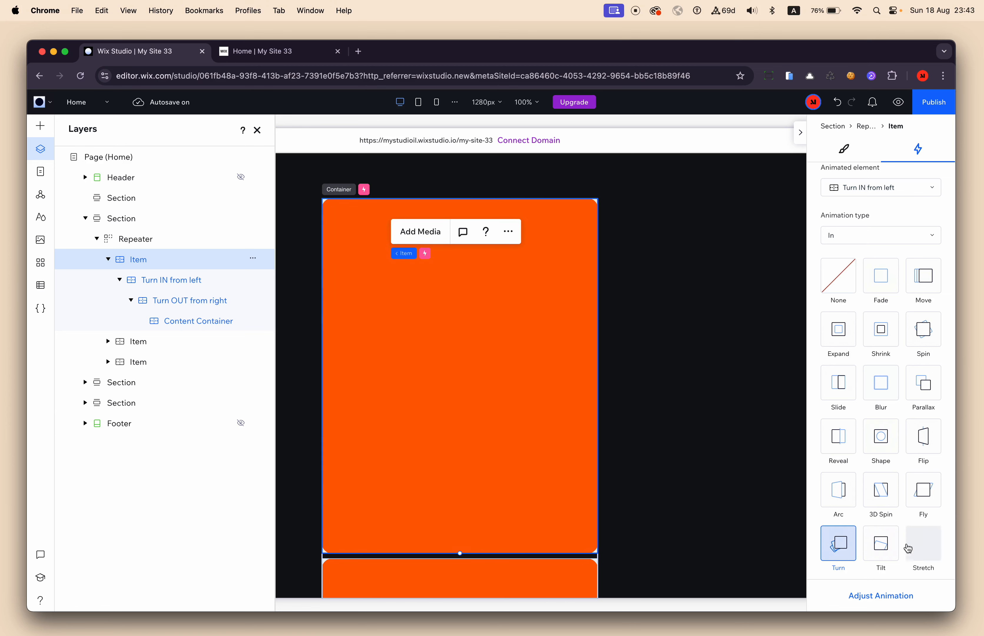
click(887, 600)
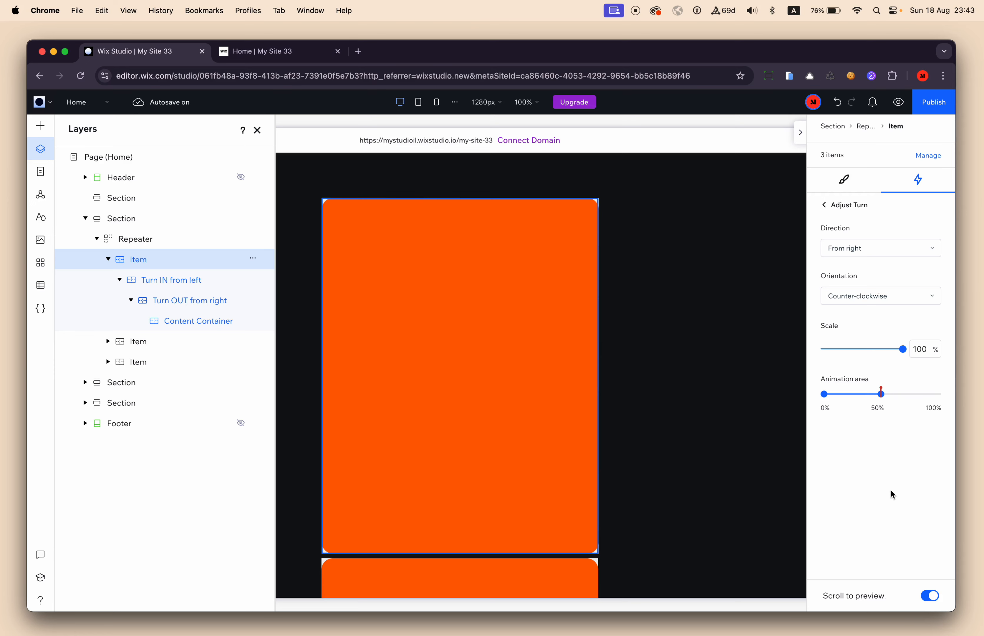
Preview the Turn animation on the canvas, examining how the container moves and rotates in and how its corners look.
scroll(678, 494, down, 2)
scroll(679, 494, up, 4)
scroll(678, 494, down, 1)
scroll(679, 494, down, 1)
scroll(678, 494, up, 2)
scroll(678, 494, down, 2)
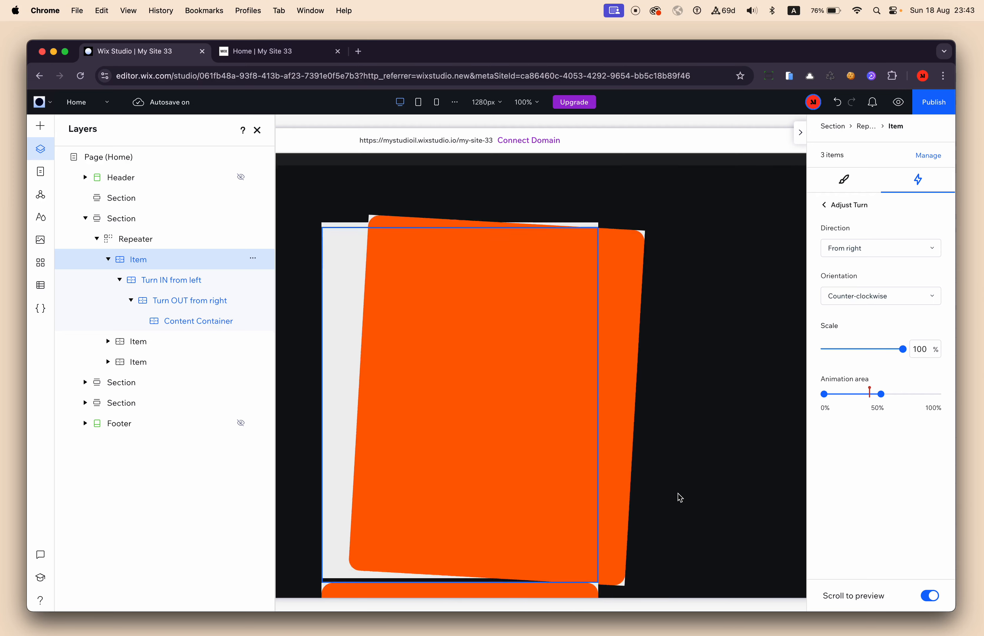
scroll(680, 497, down, 2)
scroll(679, 498, up, 3)
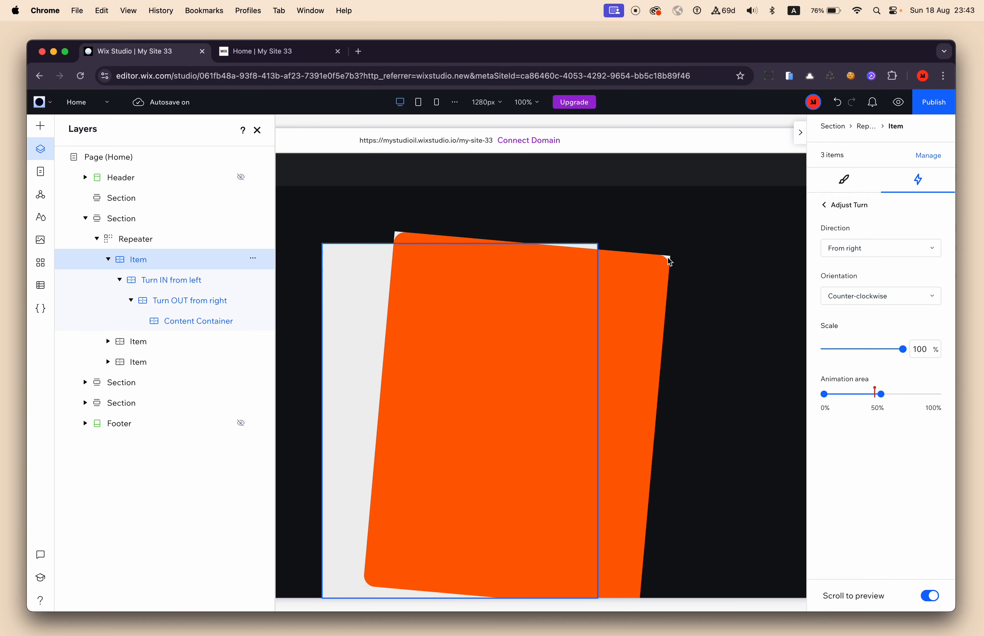
scroll(668, 258, up, 5)
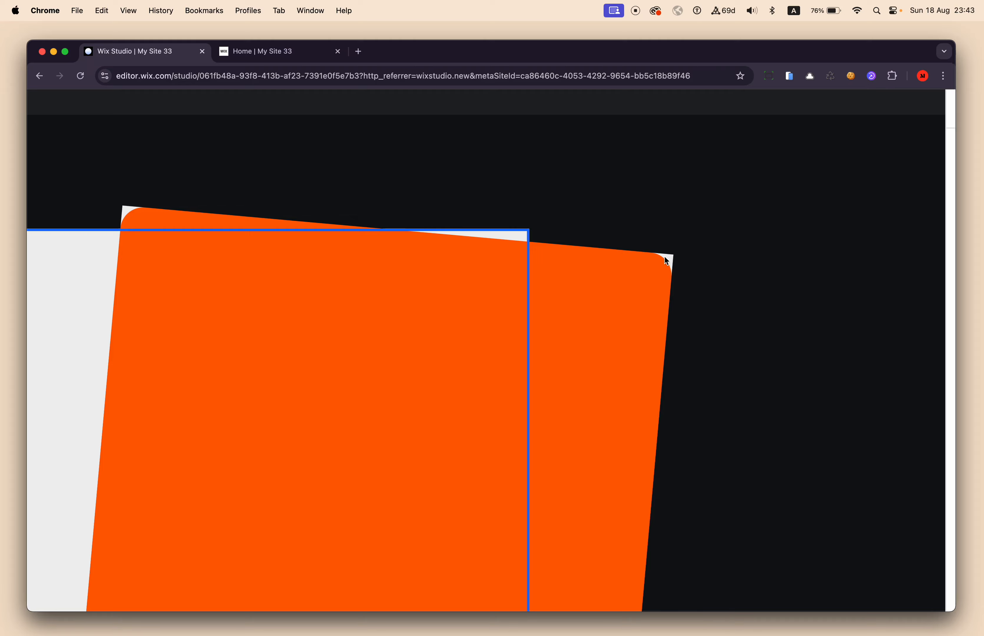
scroll(673, 260, down, 5)
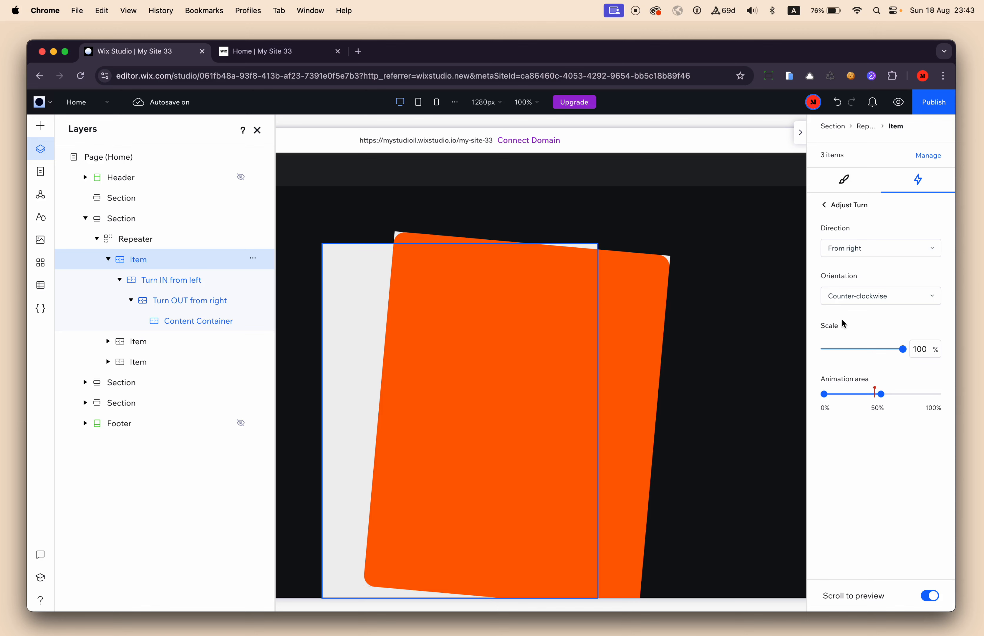
scroll(710, 351, down, 3)
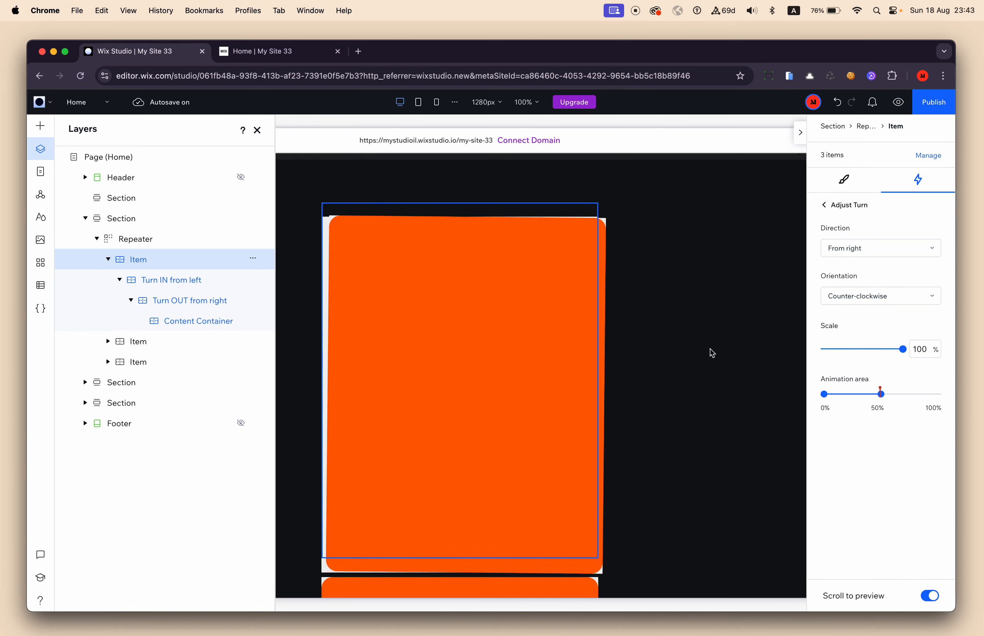
scroll(710, 352, up, 3)
Set the Turn animation's direction to From left and preview the movement on the canvas.
click(854, 250)
click(857, 266)
scroll(709, 356, down, 2)
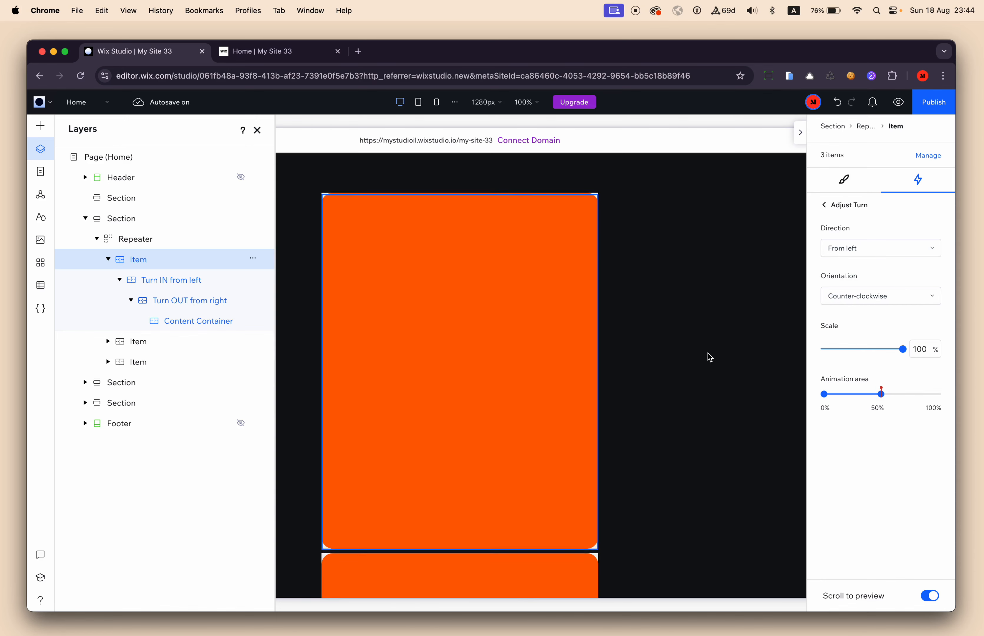
scroll(710, 357, up, 2)
scroll(710, 356, down, 1)
scroll(708, 353, up, 1)
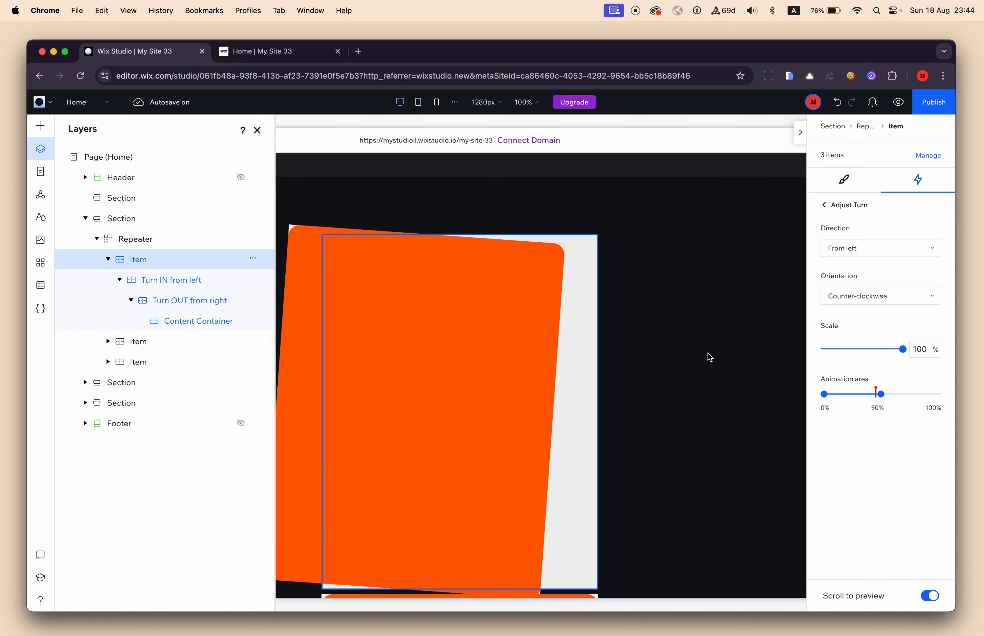
scroll(708, 352, down, 1)
scroll(708, 353, up, 1)
scroll(708, 352, down, 1)
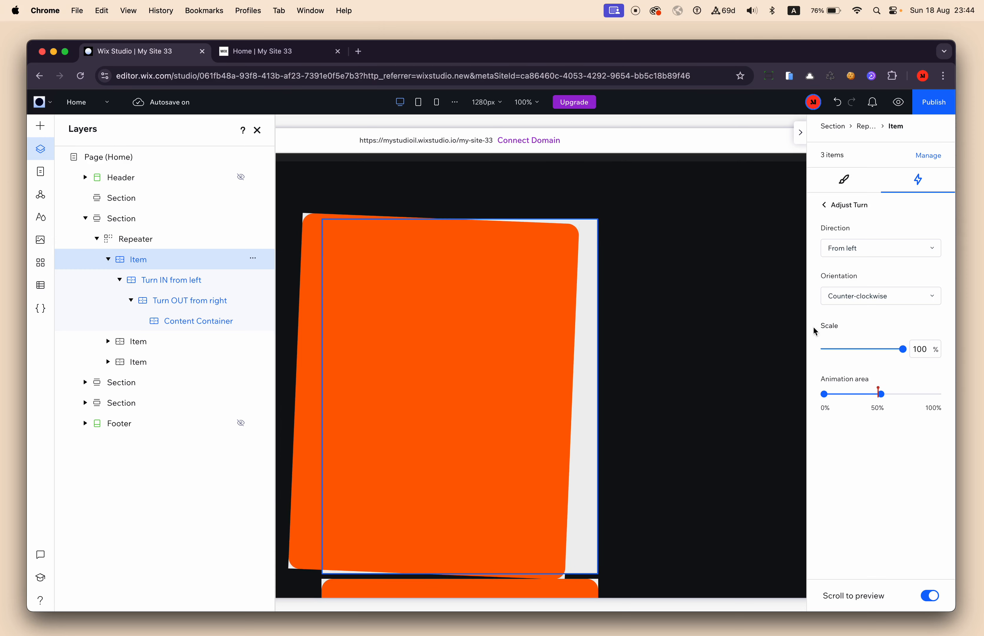
Set the Turn animation's orientation to Clockwise and preview the rotation on the canvas.
click(850, 304)
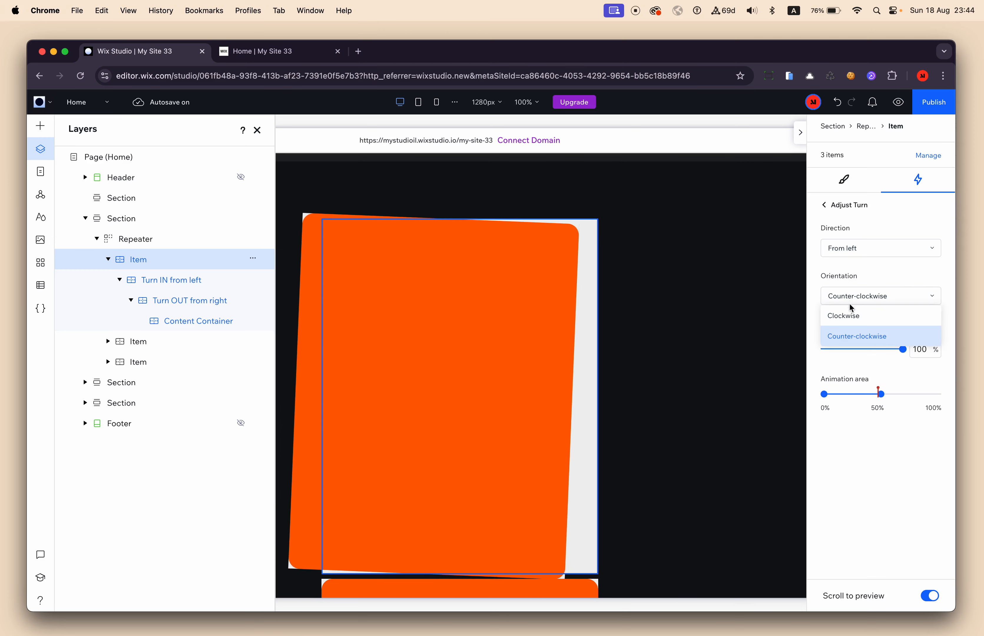
click(847, 316)
scroll(675, 405, up, 3)
scroll(675, 404, down, 3)
scroll(675, 404, up, 3)
scroll(676, 405, down, 3)
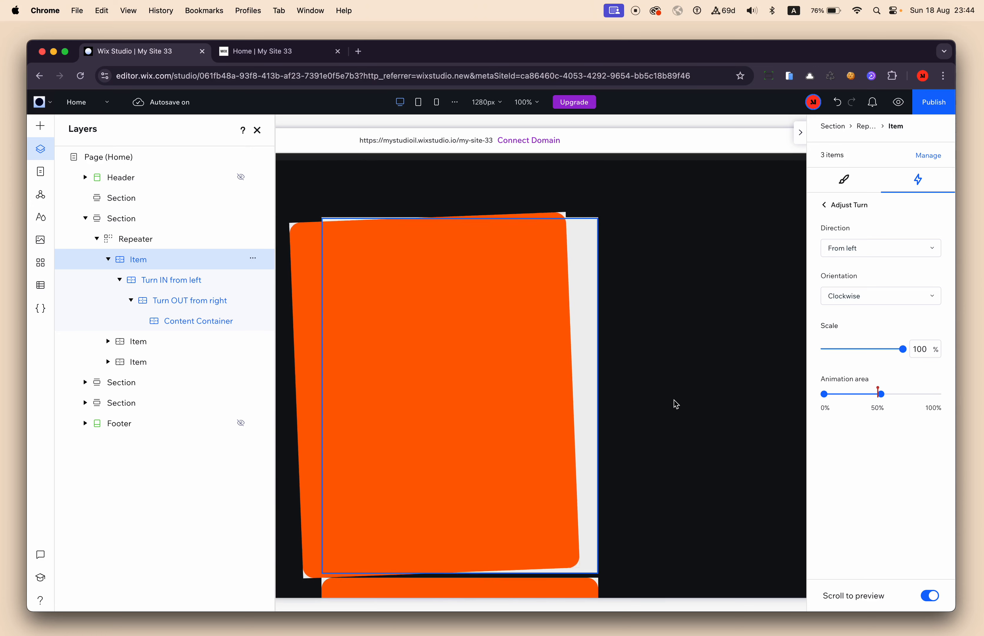
Inspect the Turn scroll animation setup of the Shrink Out container in the product image repeater below.
scroll(675, 404, up, 2)
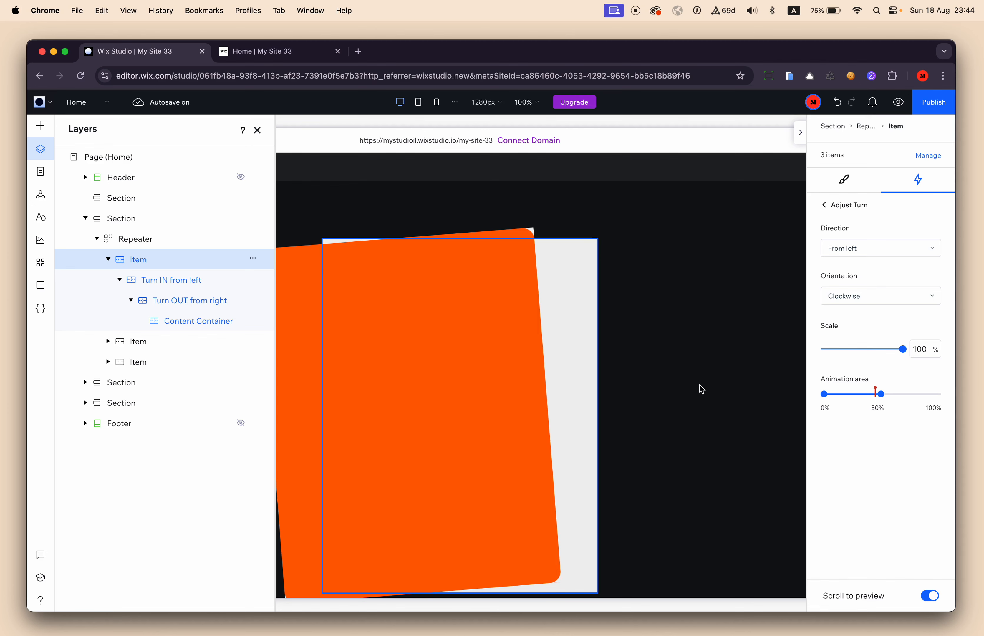
click(658, 428)
scroll(644, 442, down, 5)
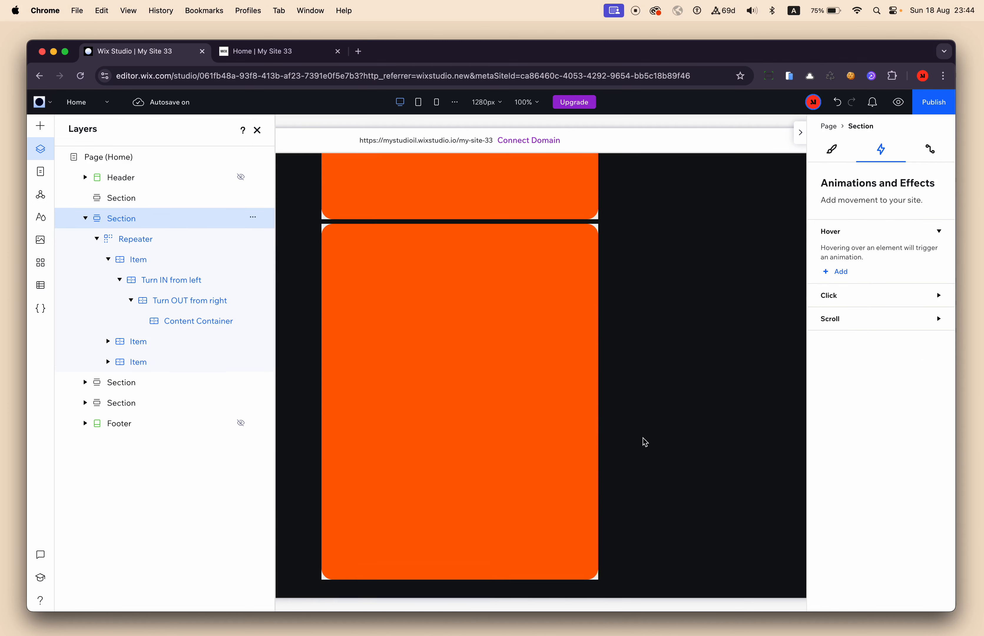
scroll(643, 440, down, 8)
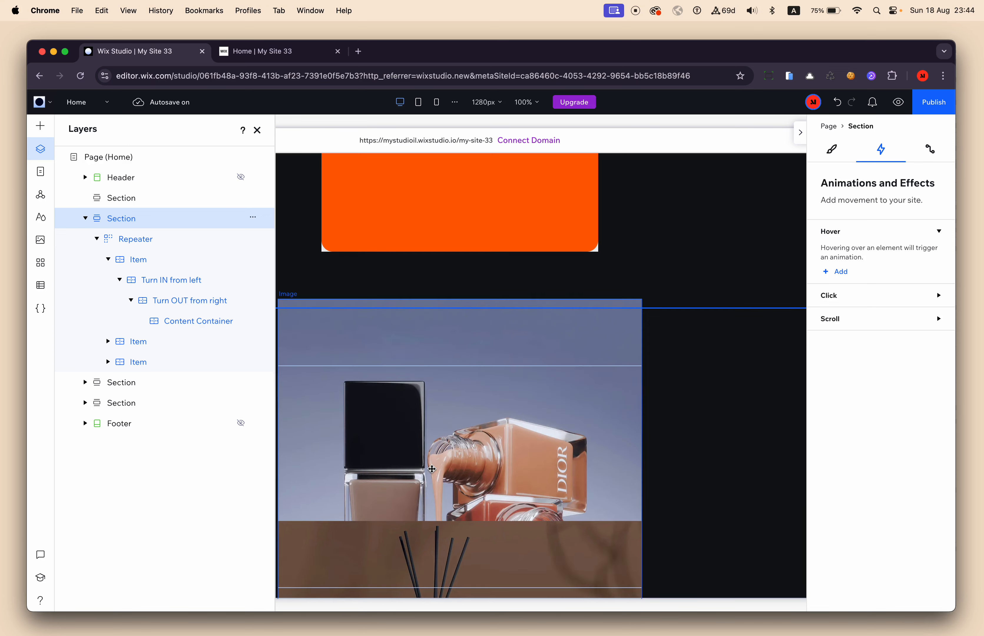
click(432, 469)
click(167, 445)
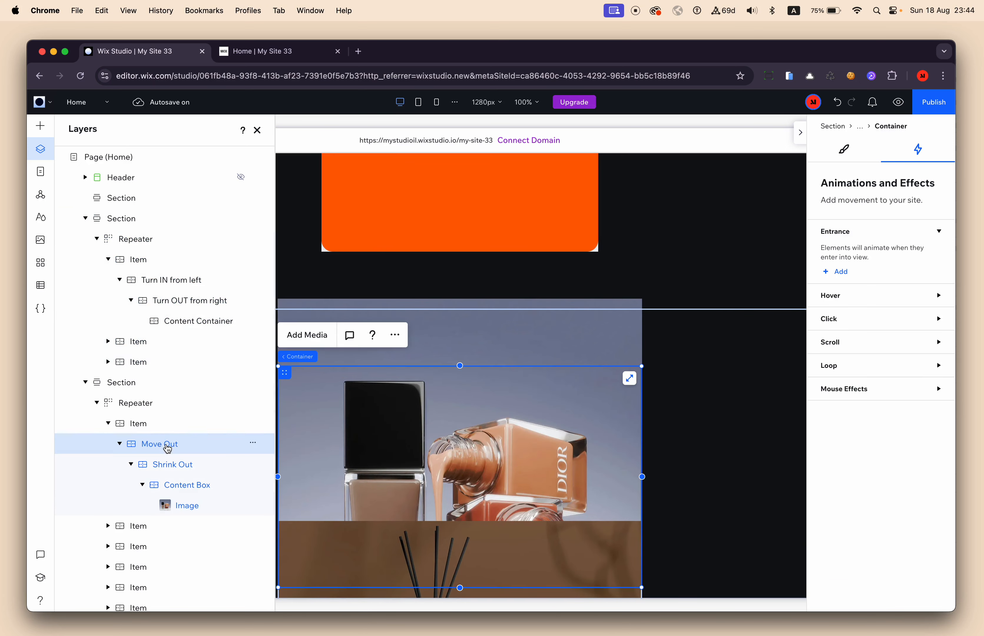
click(160, 465)
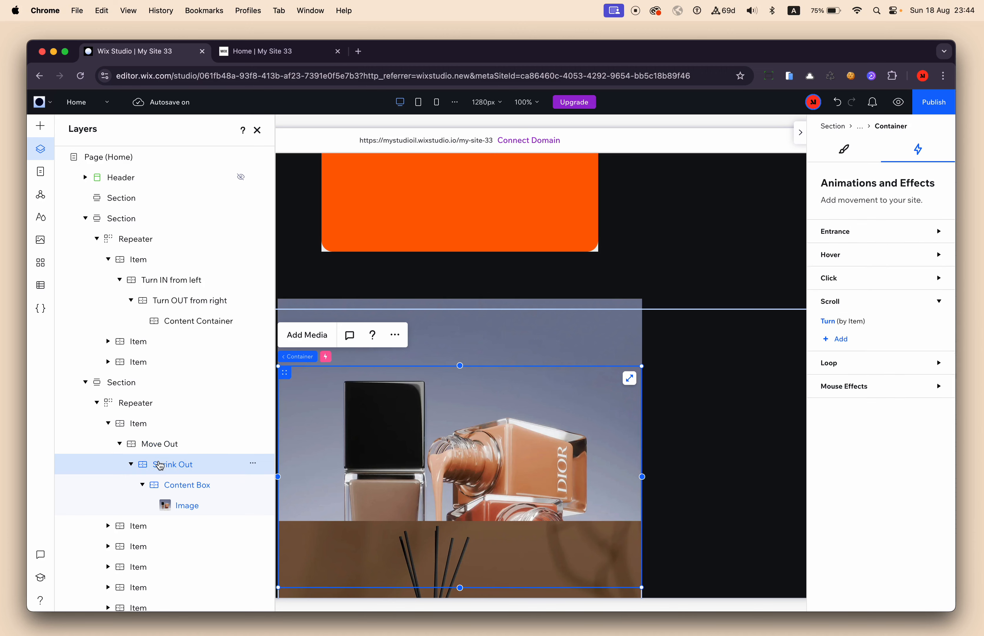
click(828, 322)
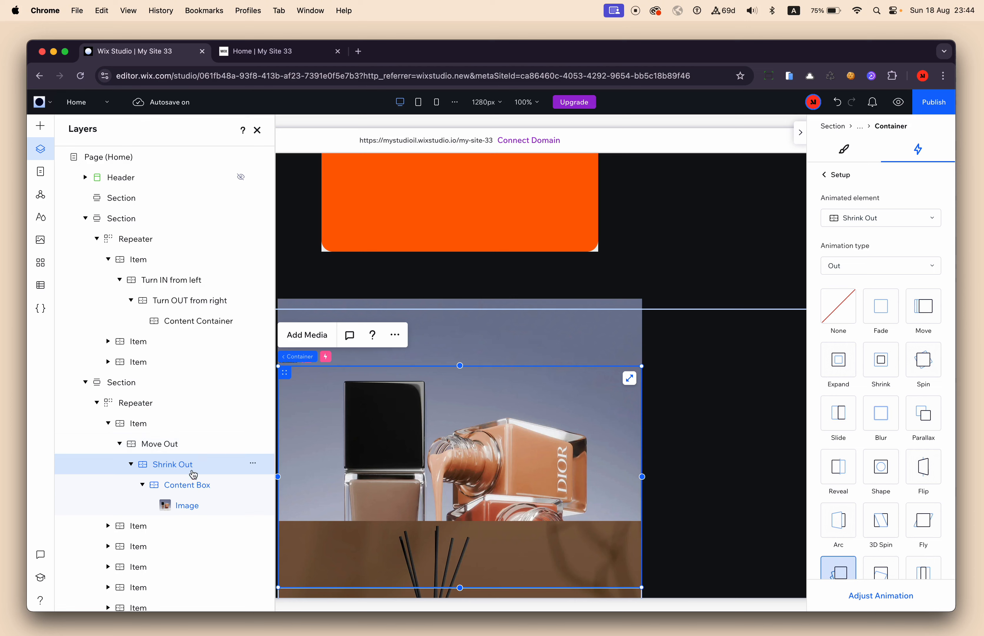
Inspect the Content Box container's Turn In scroll animation and its adjustment settings.
click(190, 490)
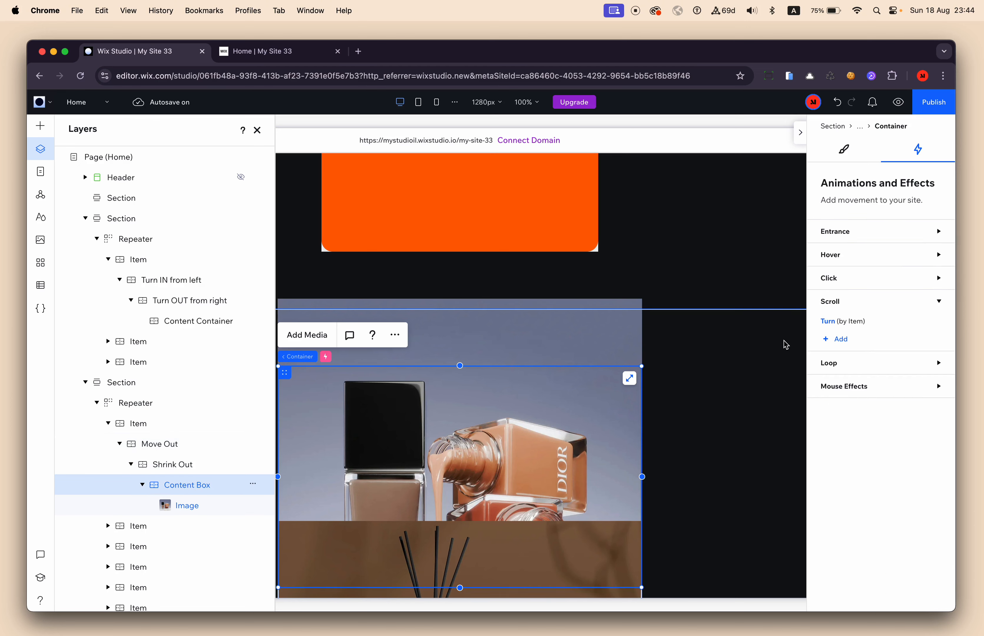
click(831, 323)
scroll(838, 529, down, 1)
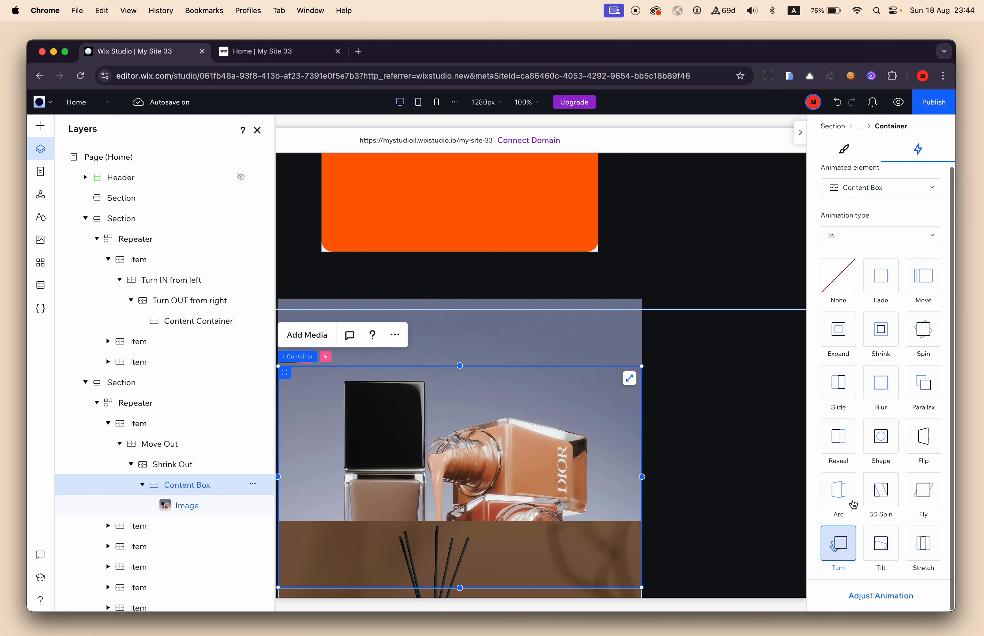
click(879, 596)
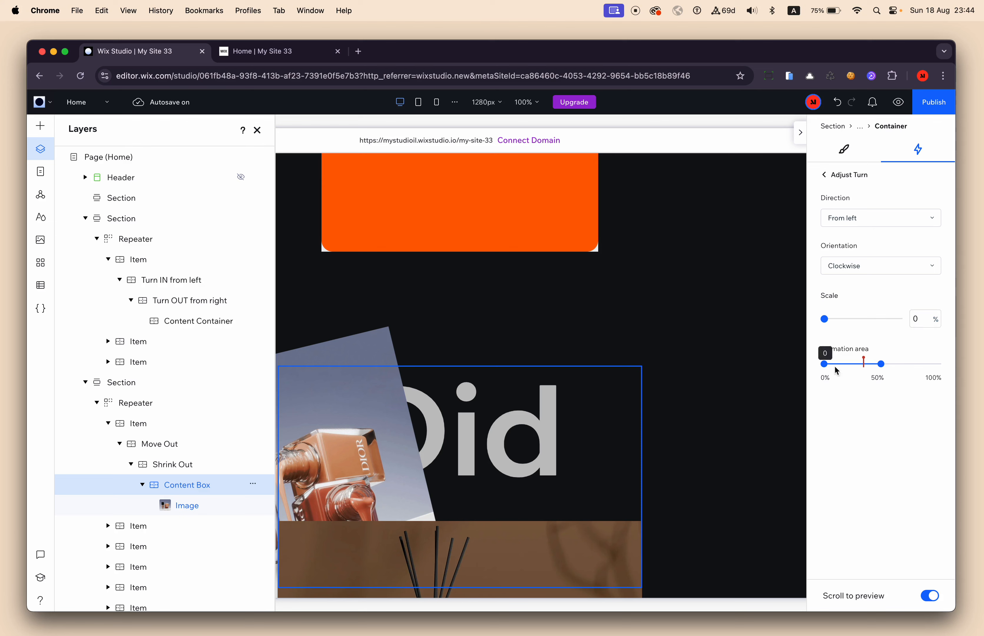
Examine the direction, orientation, scale and animation area of the Shrink Out container's Turn Out animation.
click(171, 469)
click(836, 336)
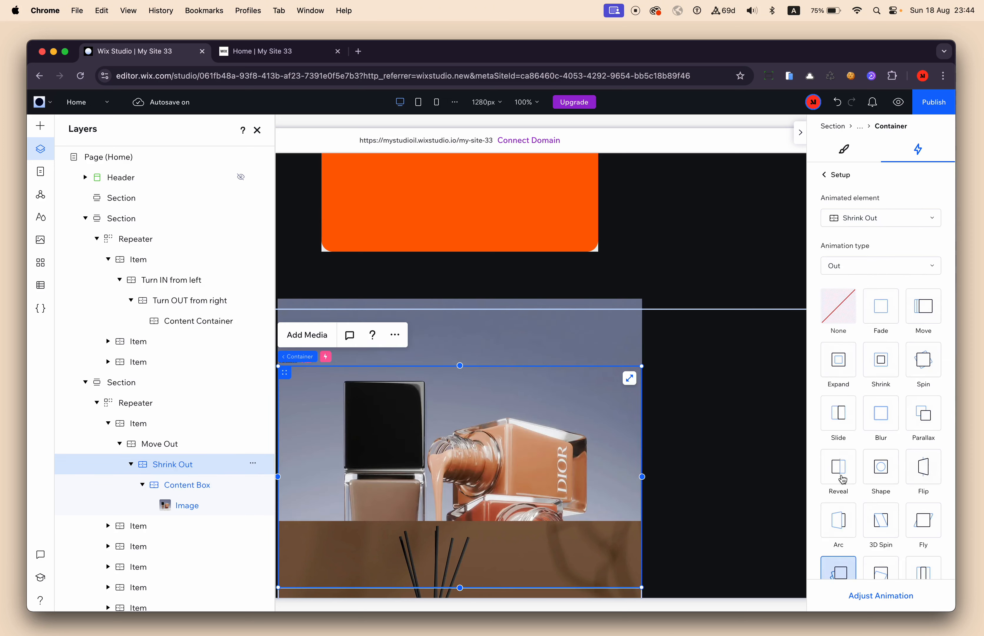
click(881, 598)
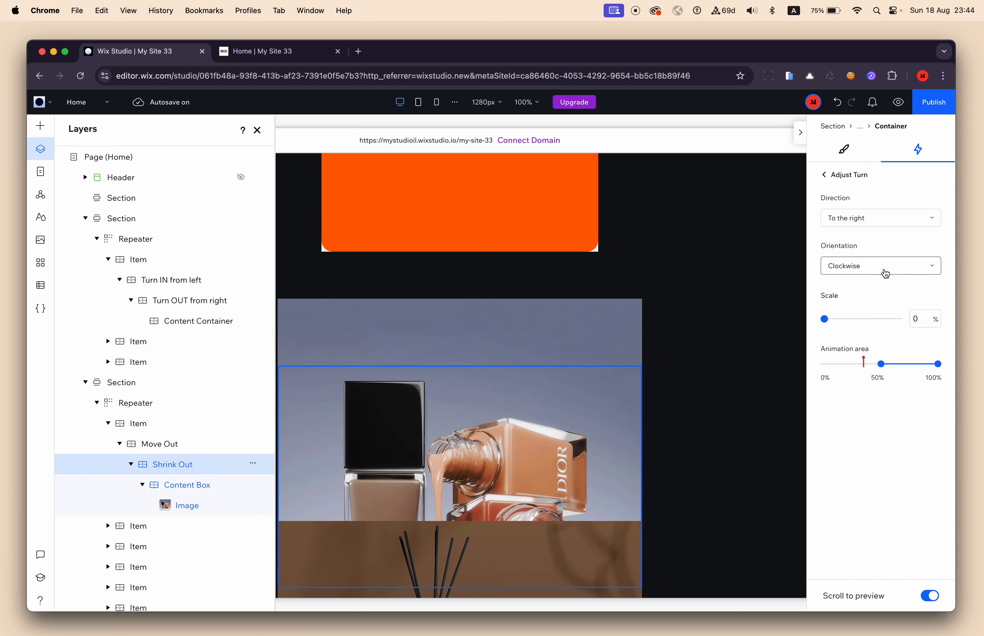
Return to the first item of the orange repeater and set its "Turn IN from left" Turn animation's scale to 0%.
click(257, 132)
scroll(424, 306, up, 5)
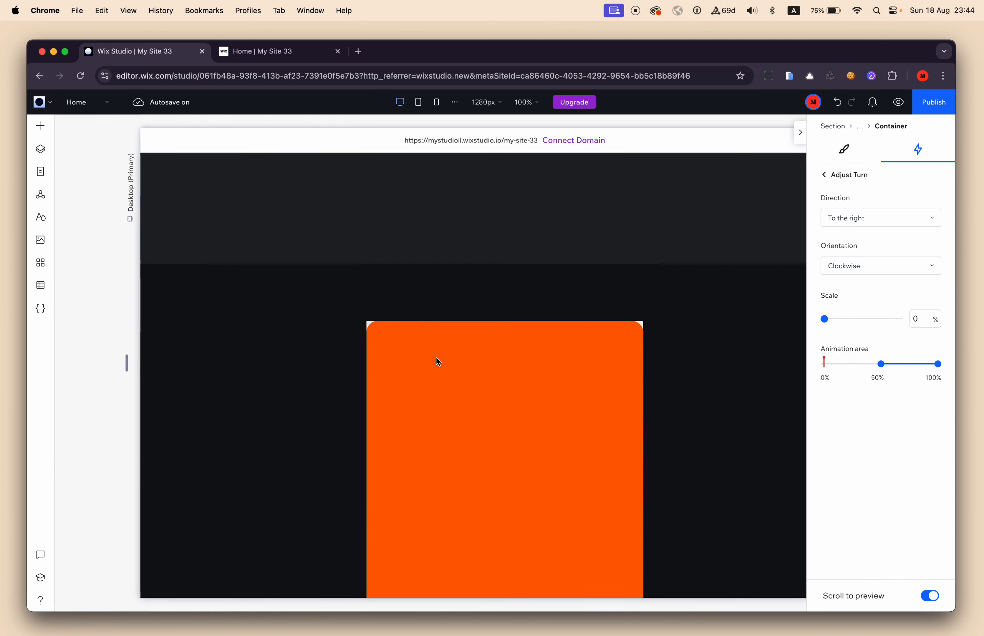
click(435, 358)
click(40, 150)
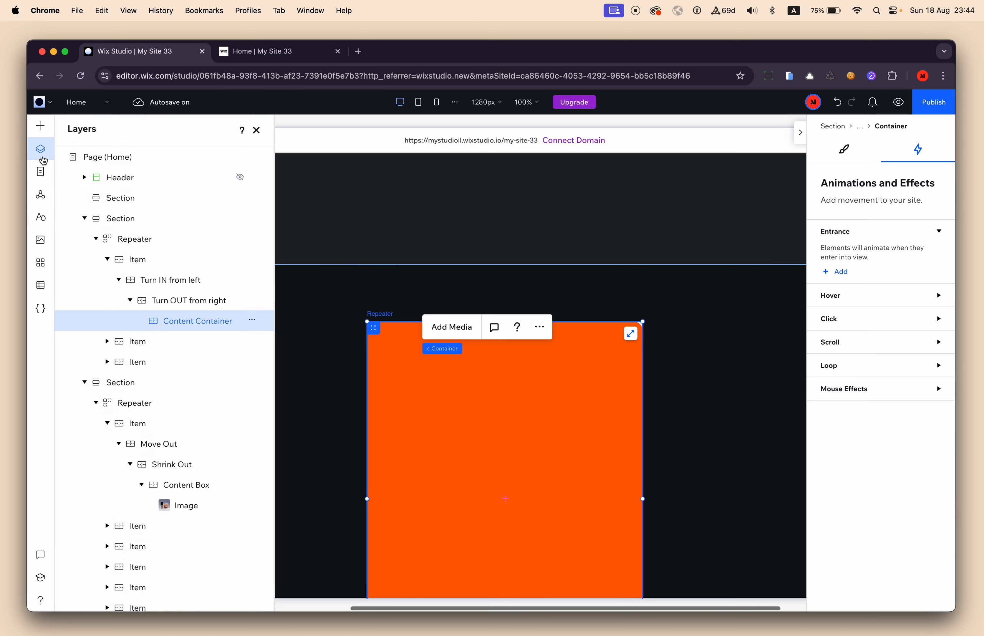
click(140, 260)
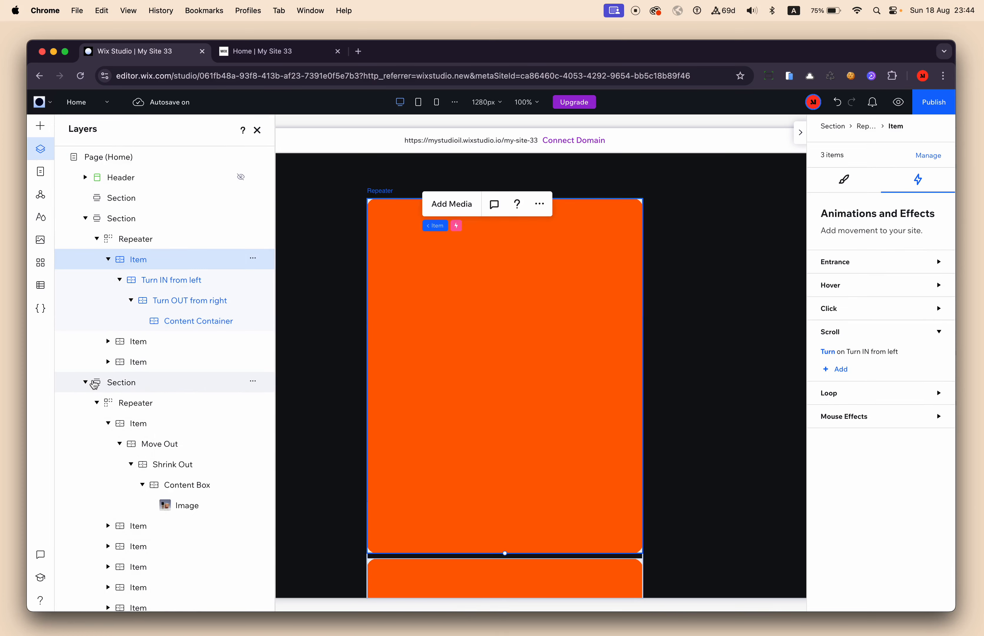
click(85, 382)
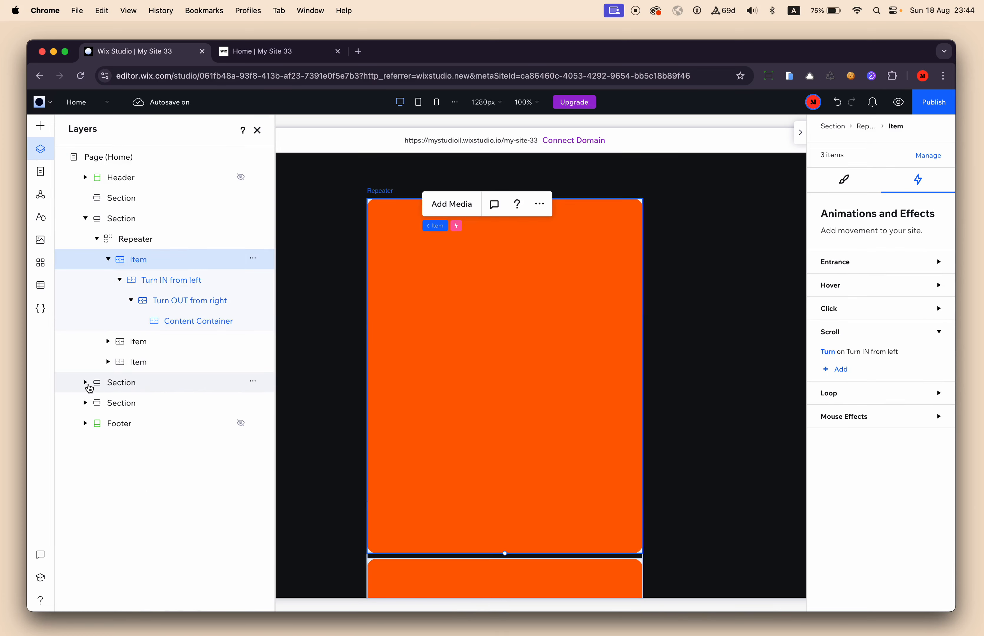
click(829, 351)
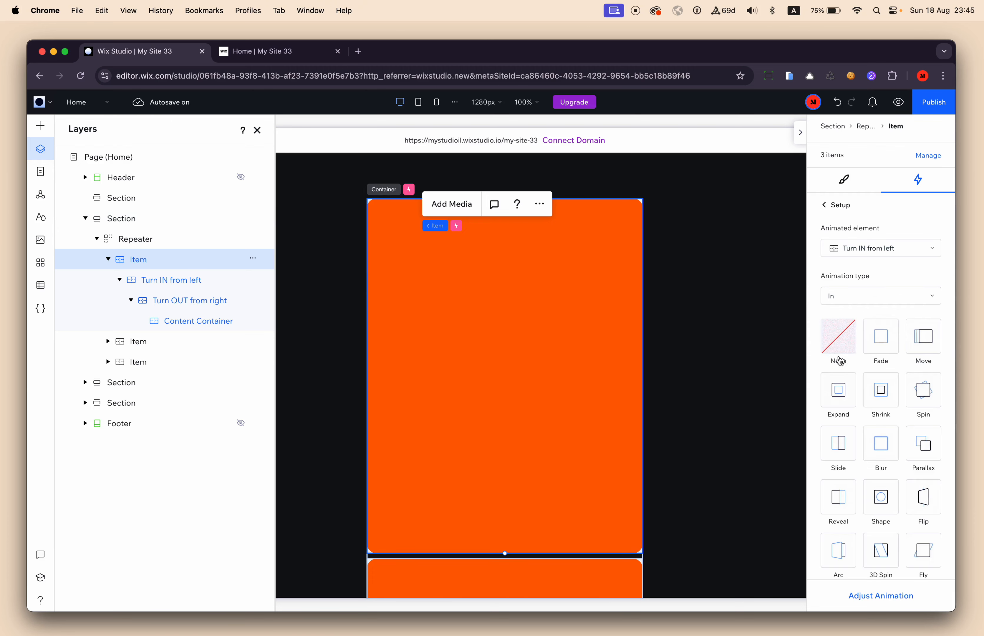
click(878, 597)
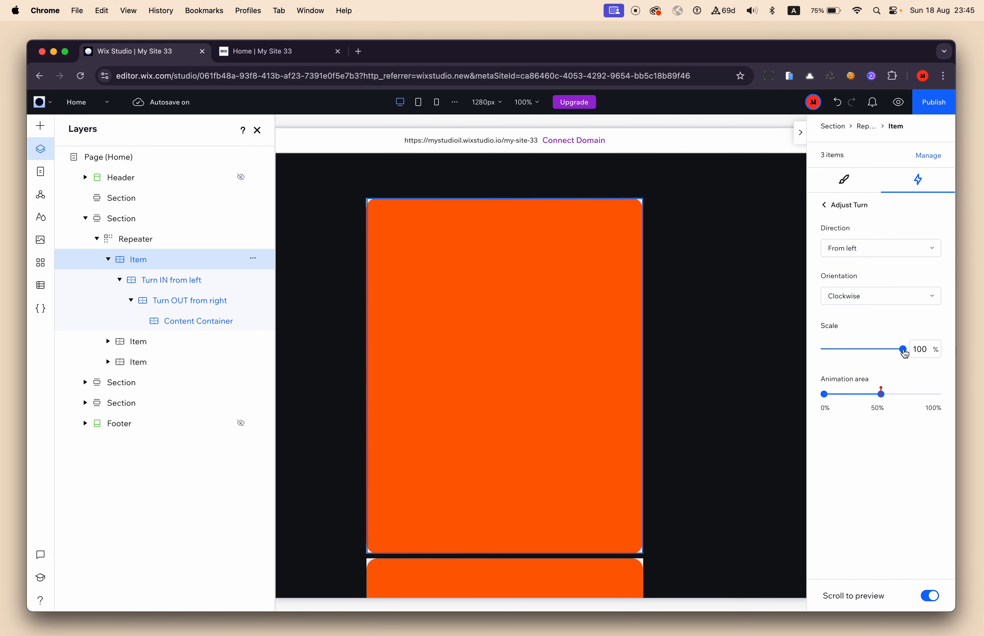
drag(904, 350, 819, 353)
Preview the rescaled Turn animation on the canvas, examining how the orange container grows and rotates in from the left.
scroll(751, 394, down, 2)
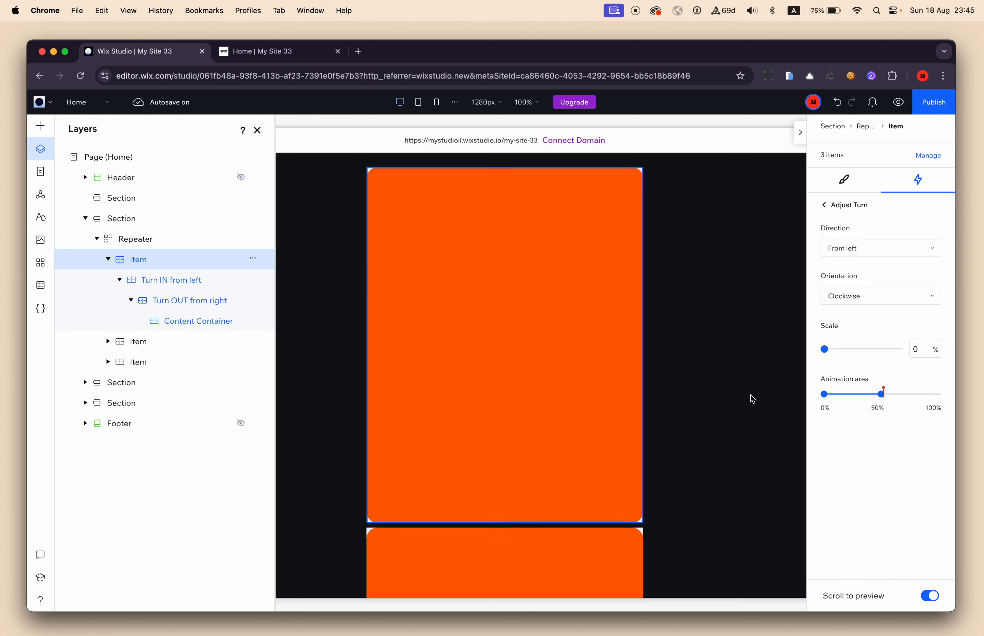
scroll(751, 394, up, 5)
scroll(752, 398, down, 3)
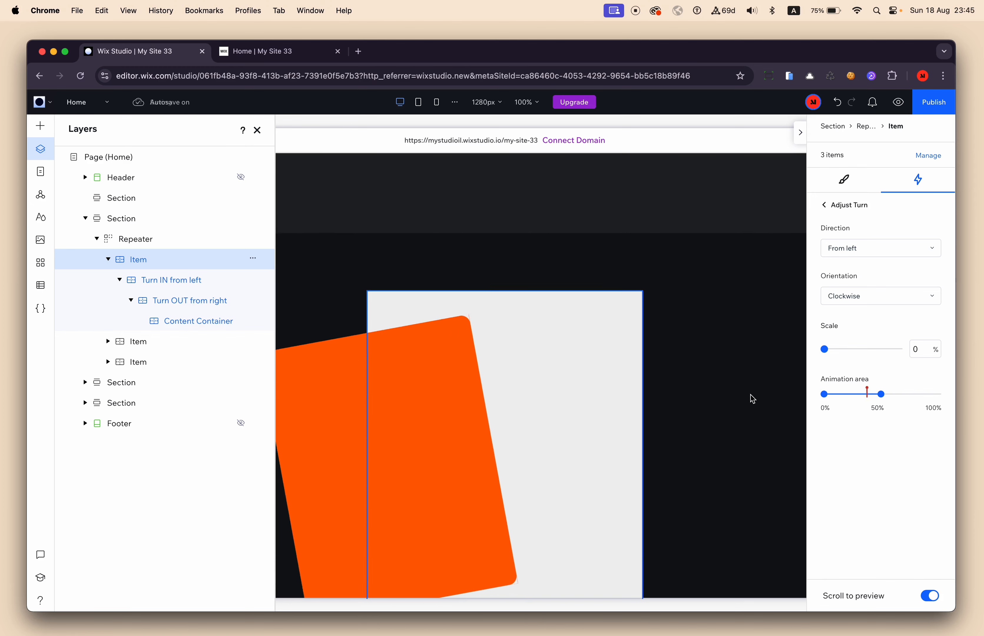
scroll(753, 398, up, 2)
scroll(753, 398, down, 3)
scroll(753, 398, up, 3)
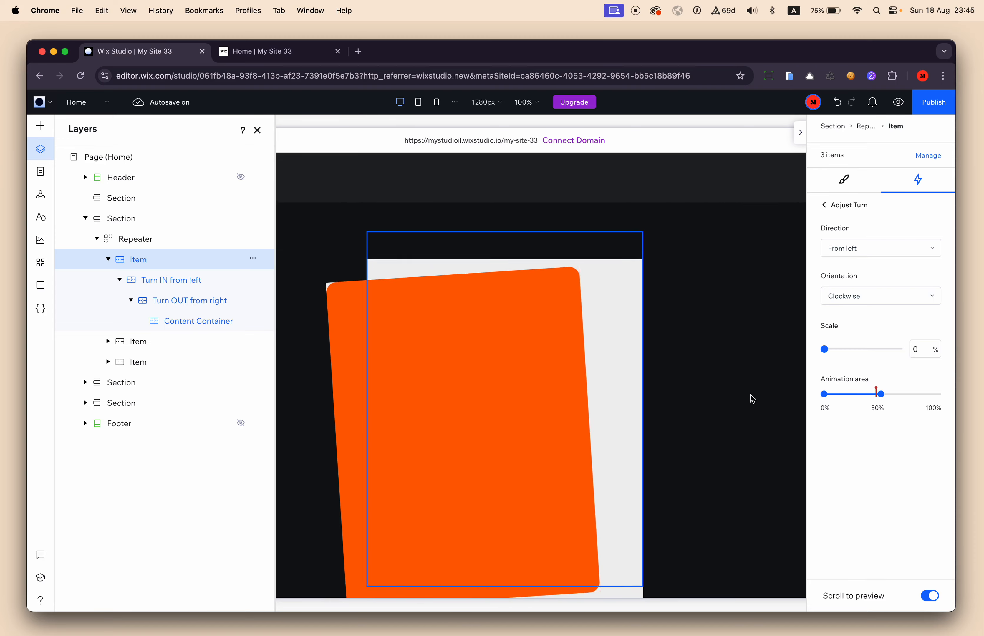
scroll(753, 398, down, 4)
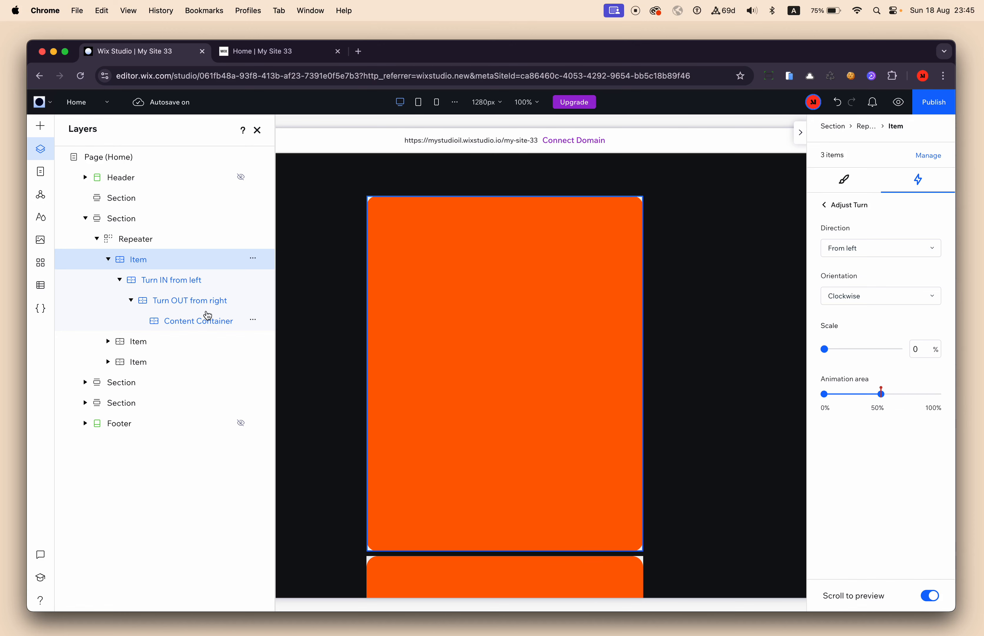
Open the site preview and examine how the first orange container turns in from the left on scroll.
click(898, 102)
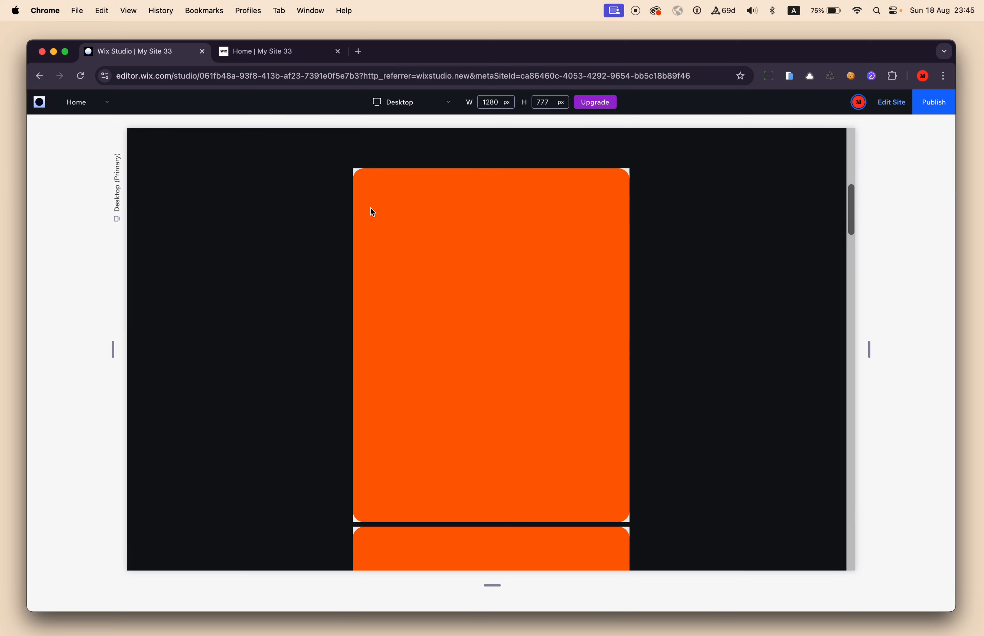
scroll(496, 270, up, 5)
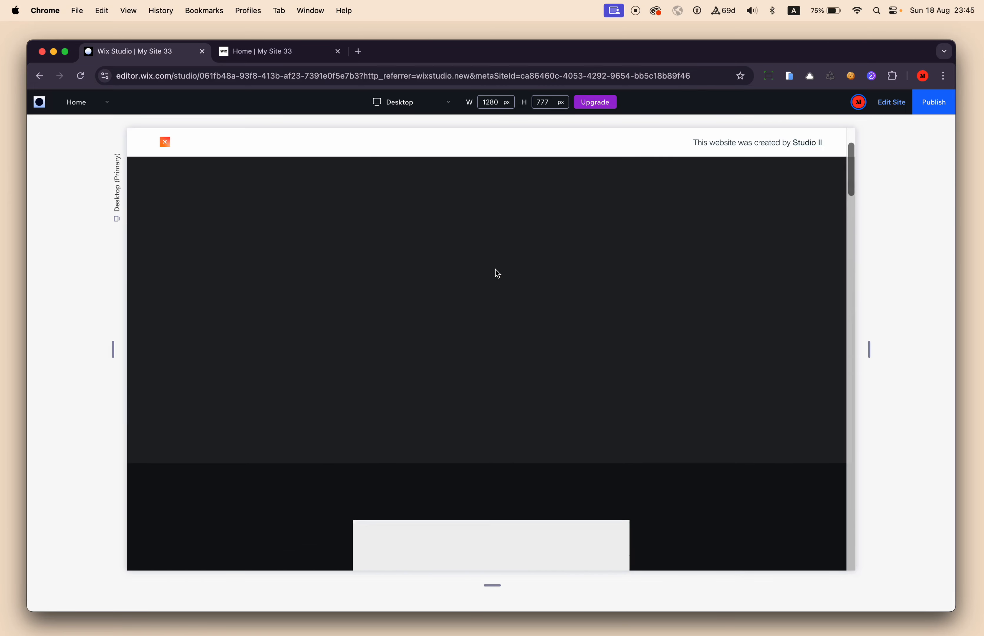
scroll(611, 288, down, 5)
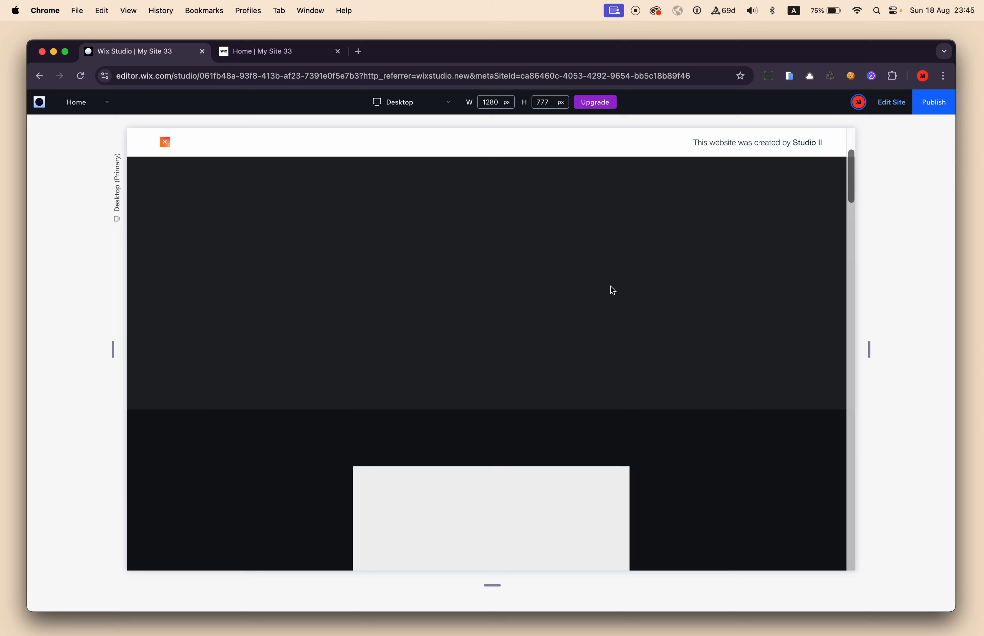
scroll(613, 291, down, 3)
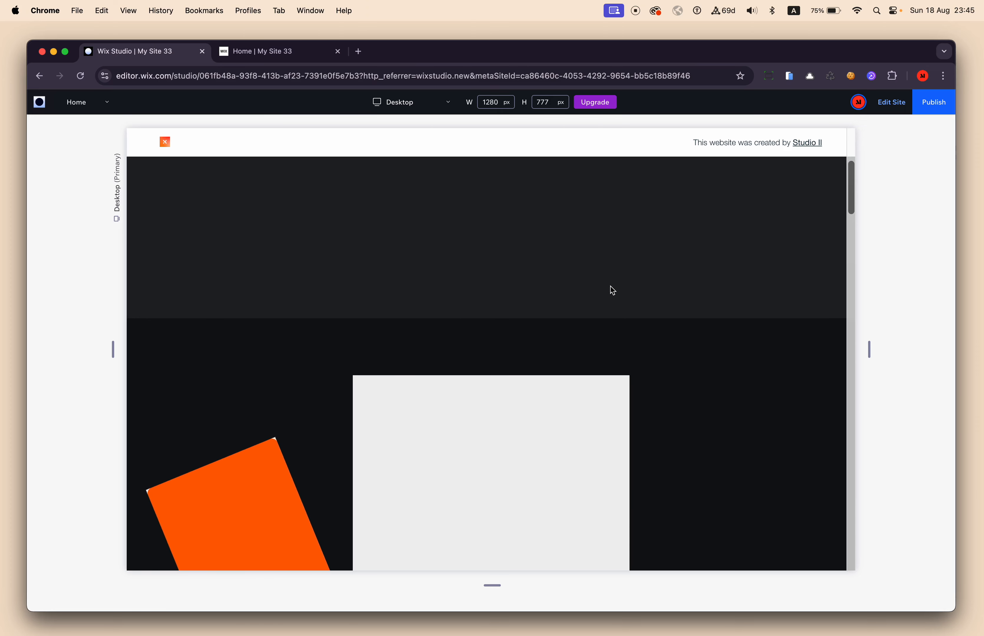
scroll(611, 286, up, 2)
scroll(610, 286, down, 3)
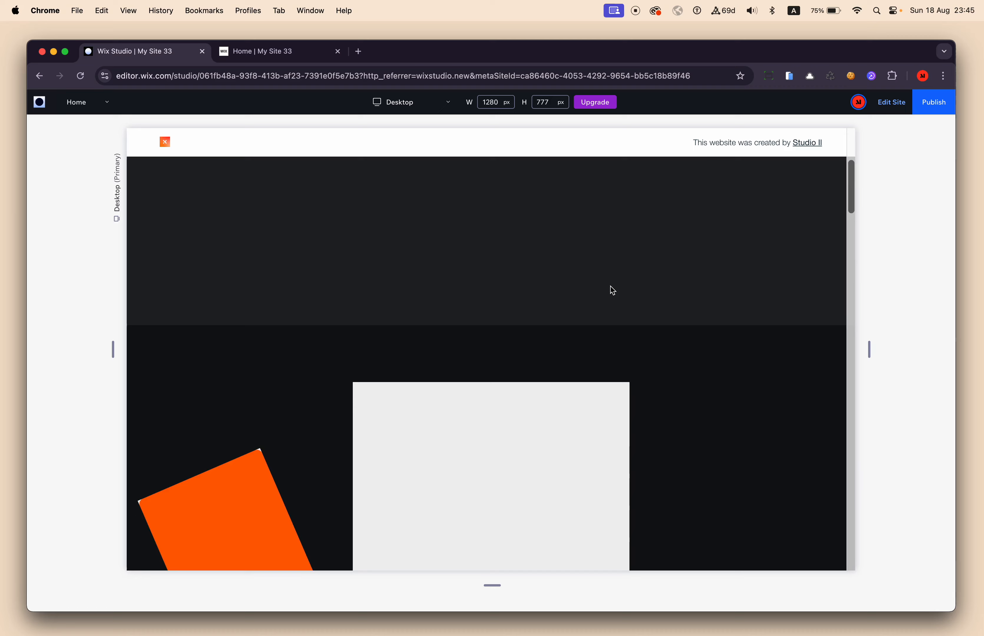
scroll(613, 291, down, 7)
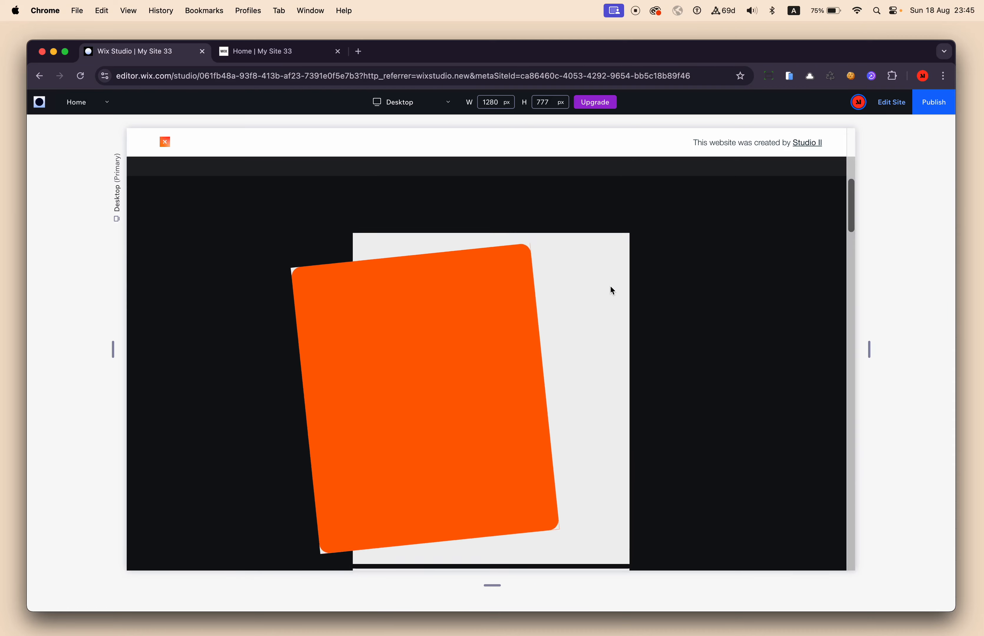
scroll(612, 290, down, 2)
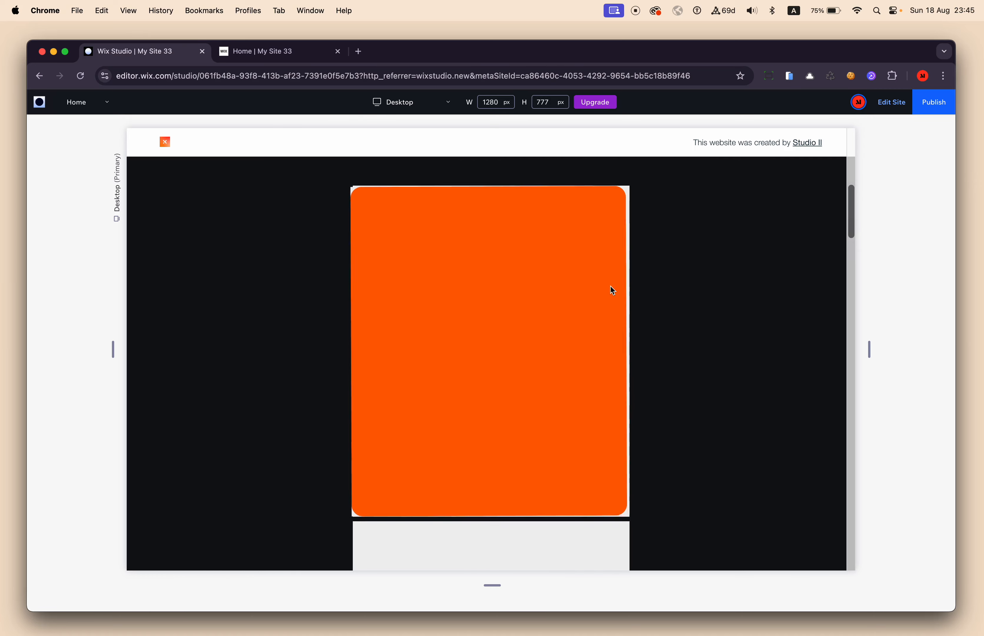
Examine in the site preview how the following repeater items turn in one after another, scrolling back and forth.
scroll(612, 290, down, 3)
scroll(612, 291, down, 5)
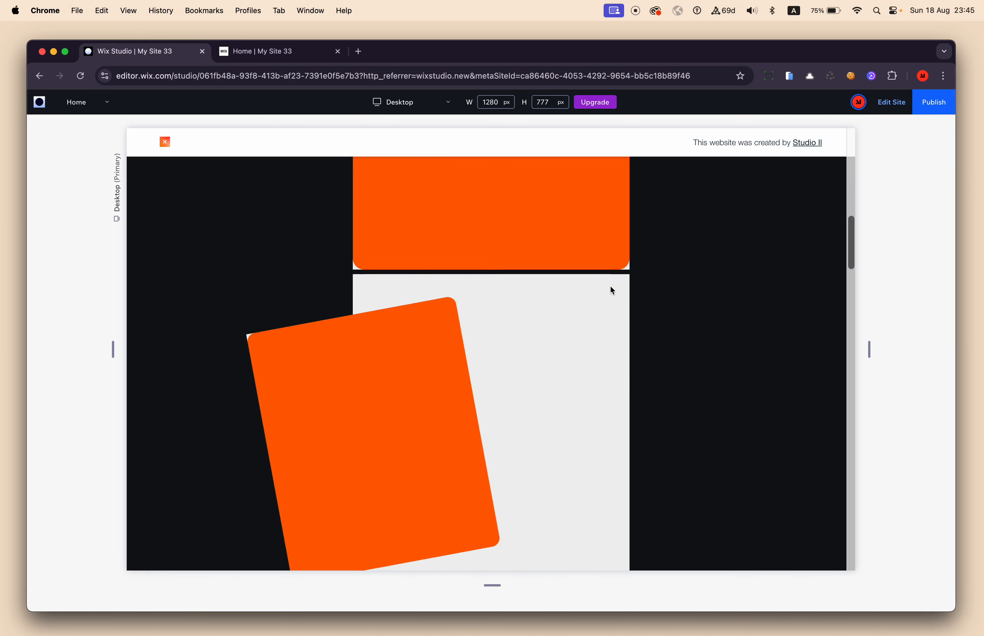
scroll(613, 291, up, 4)
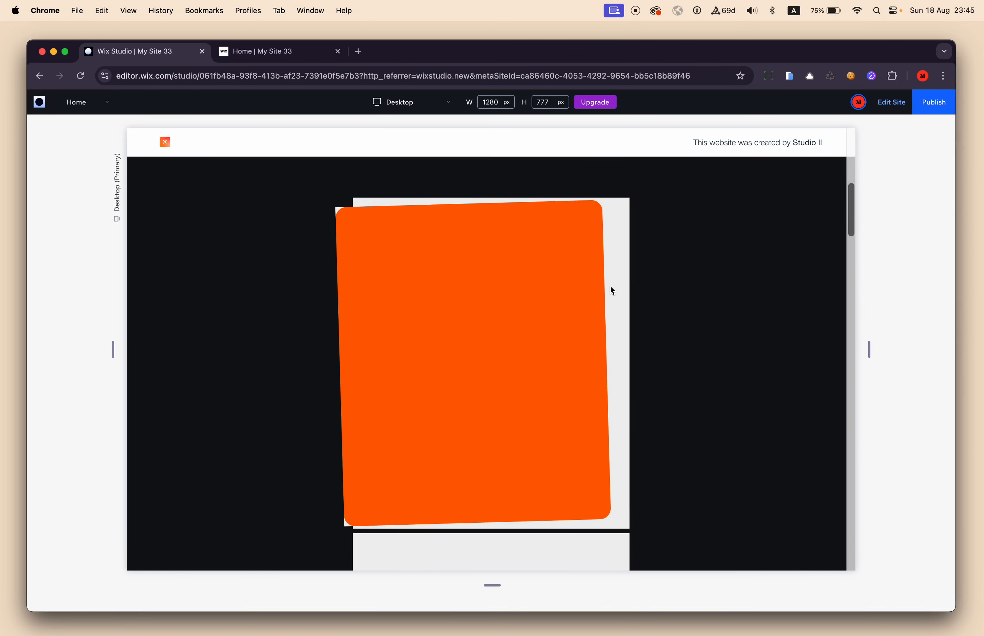
scroll(613, 290, down, 6)
scroll(613, 291, up, 4)
scroll(613, 291, down, 4)
scroll(611, 287, down, 3)
scroll(611, 286, up, 4)
scroll(610, 286, down, 5)
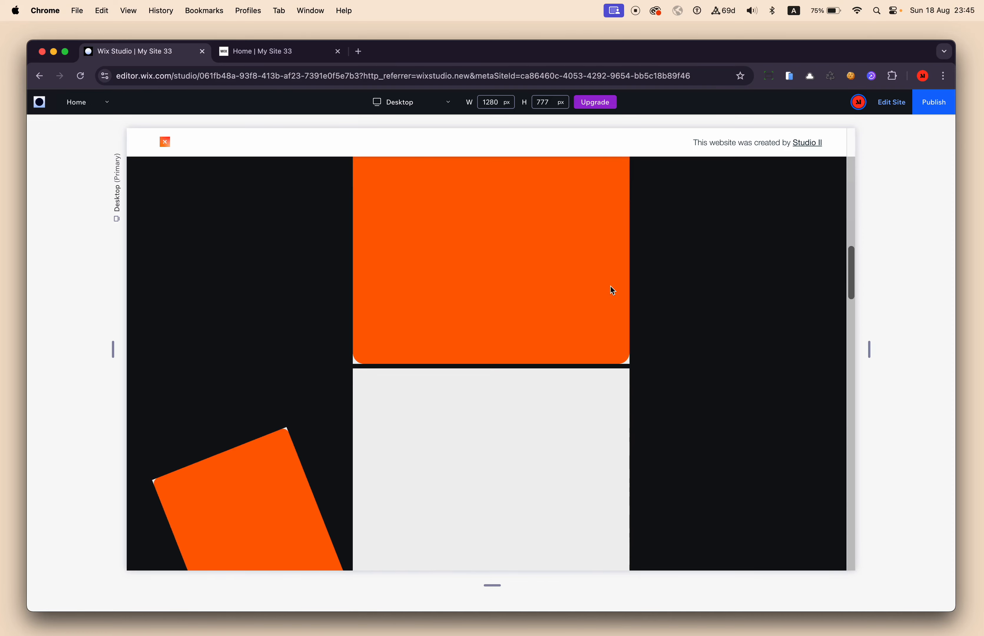
scroll(610, 286, up, 4)
scroll(610, 286, down, 3)
scroll(625, 278, up, 6)
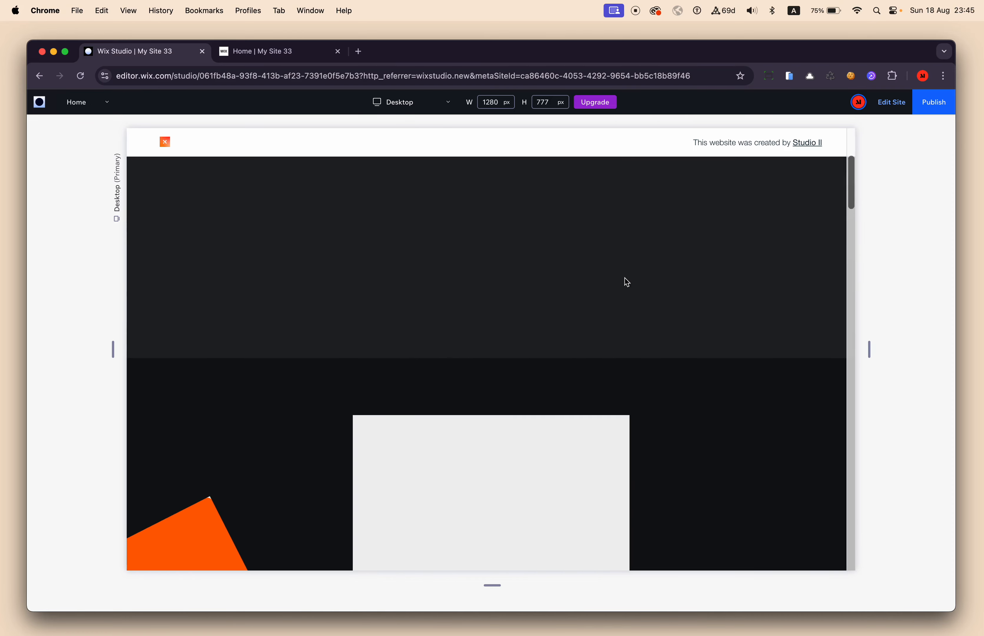
Leave the site preview and return to editing the first item of the repeater.
click(888, 102)
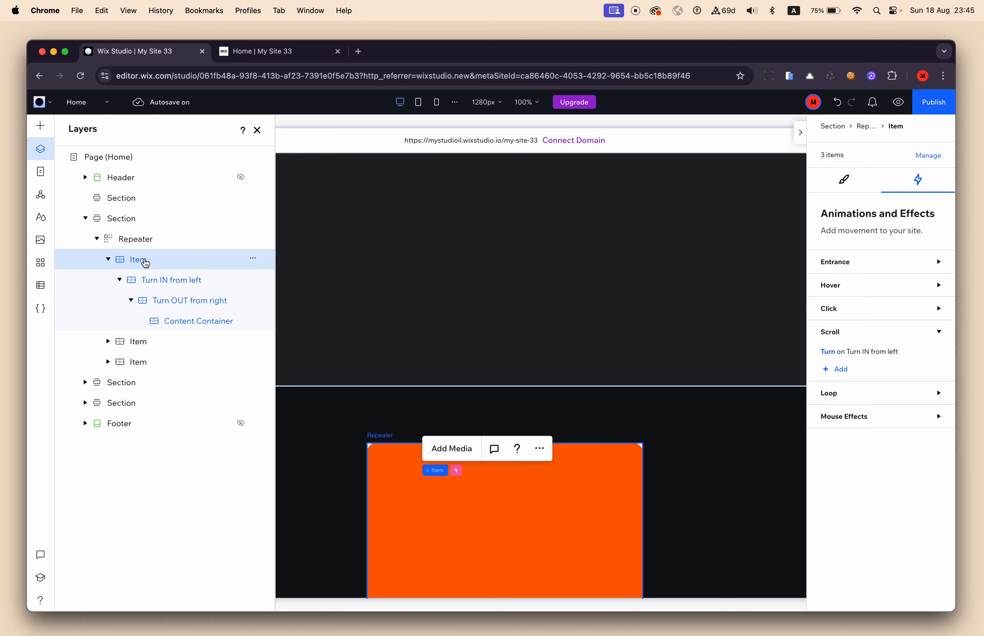
click(837, 369)
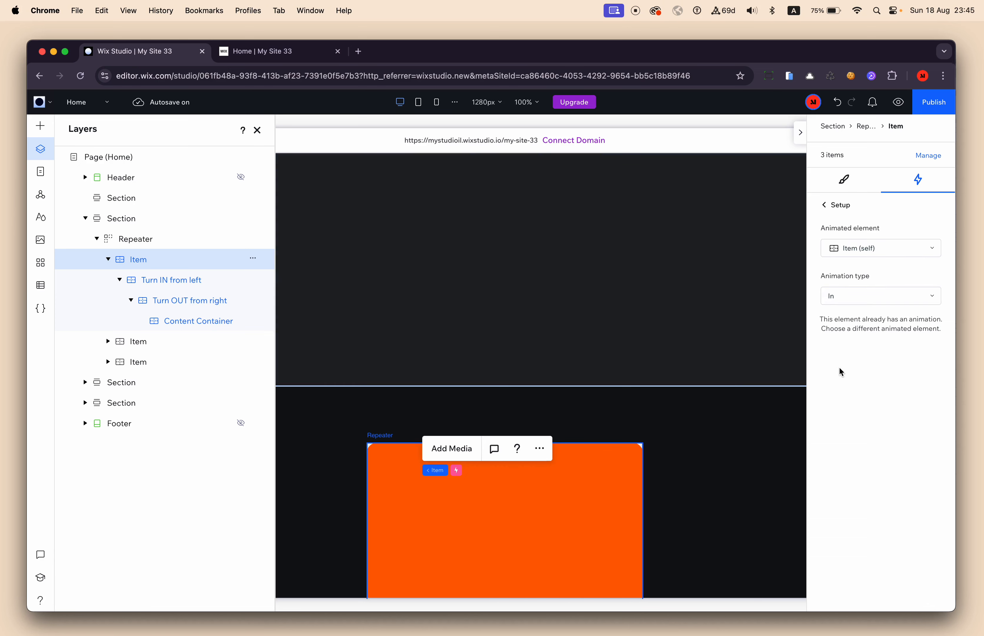
click(885, 249)
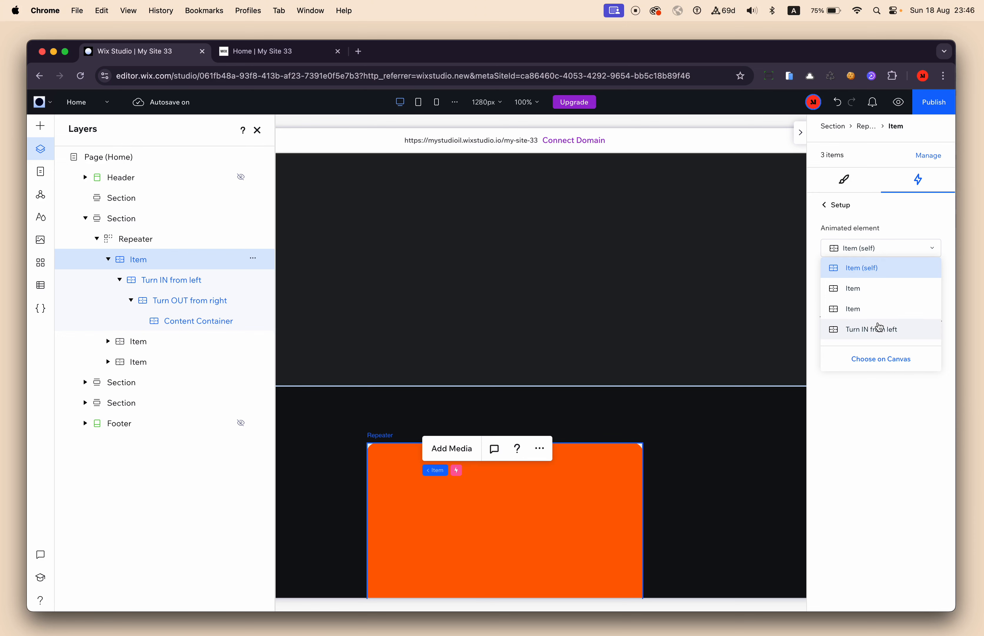
scroll(878, 330, down, 3)
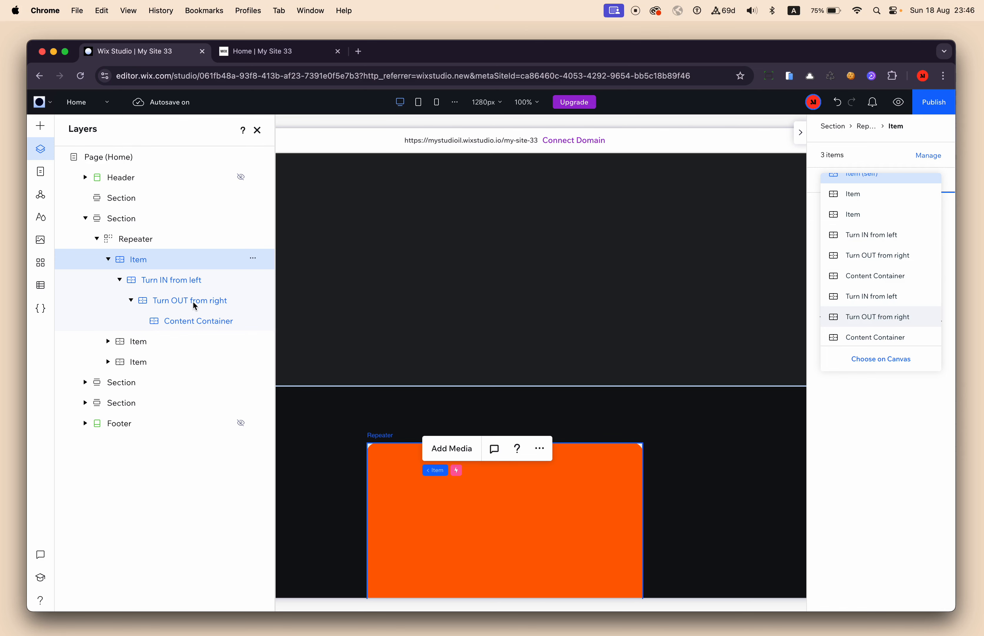
click(873, 256)
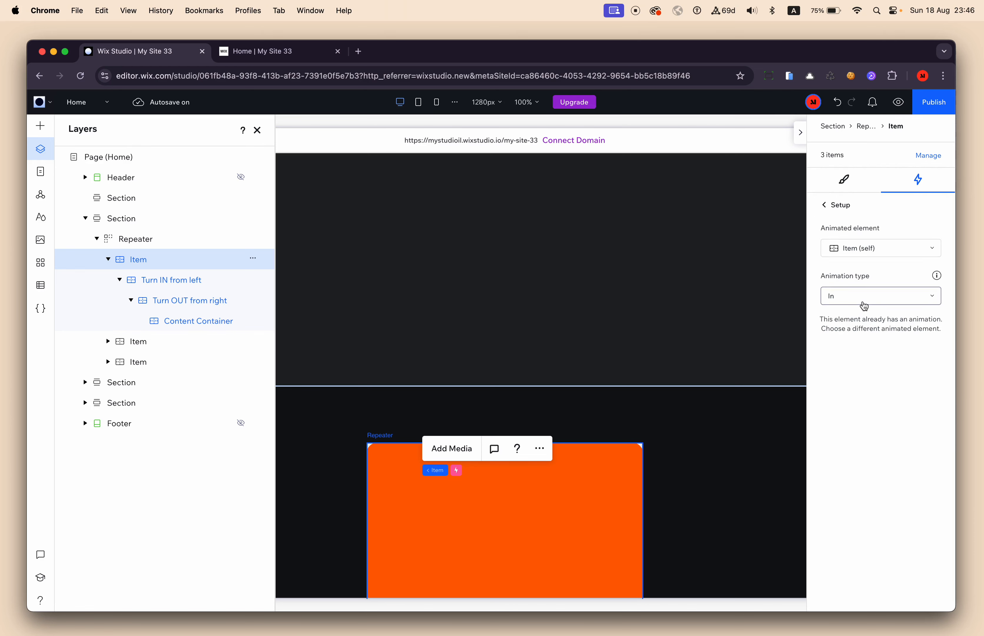
click(836, 302)
click(847, 335)
click(859, 247)
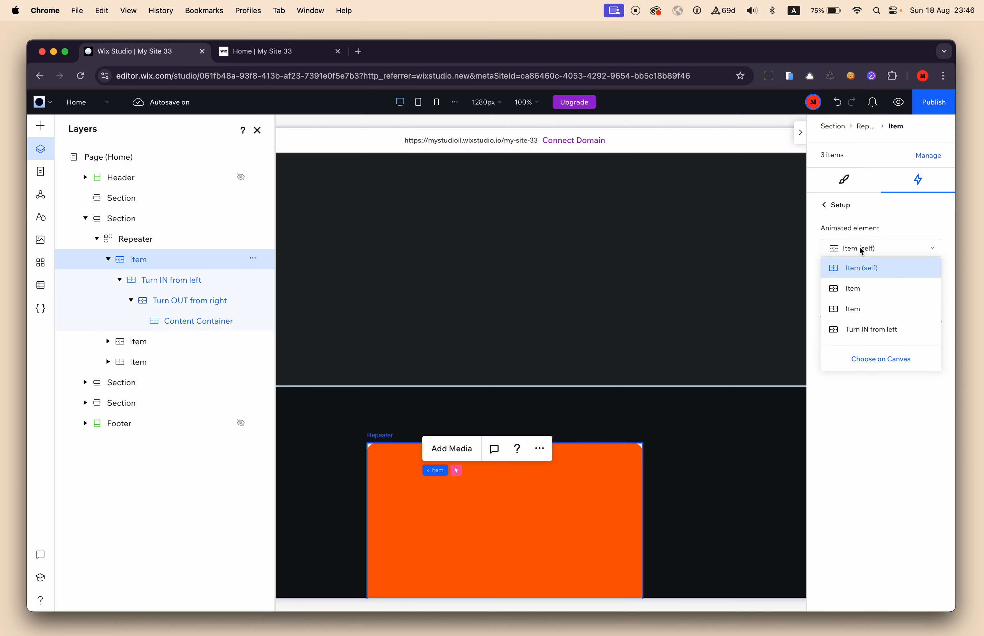
scroll(869, 314, down, 2)
click(873, 283)
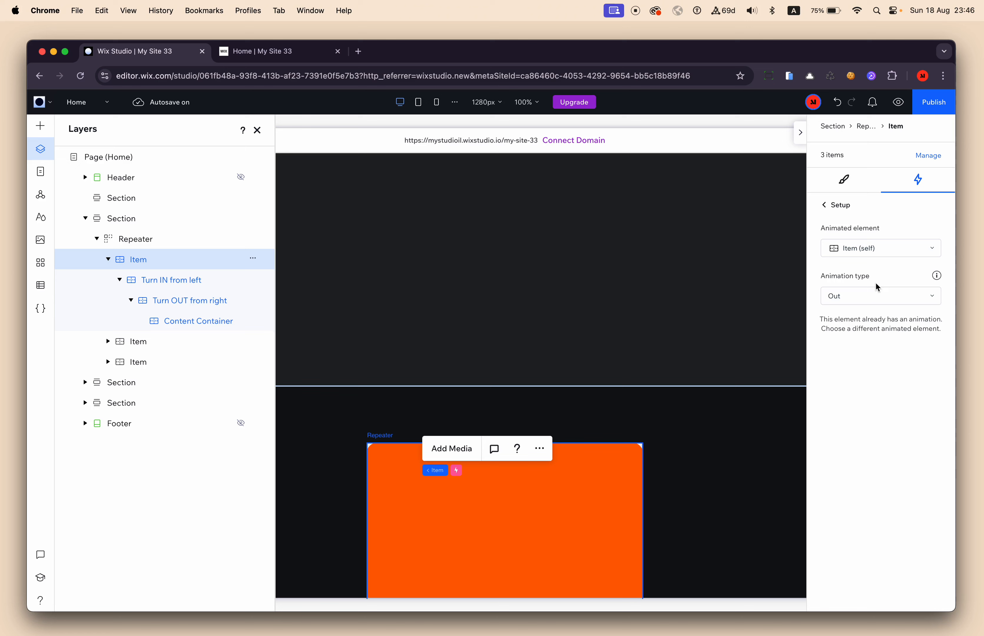
click(878, 250)
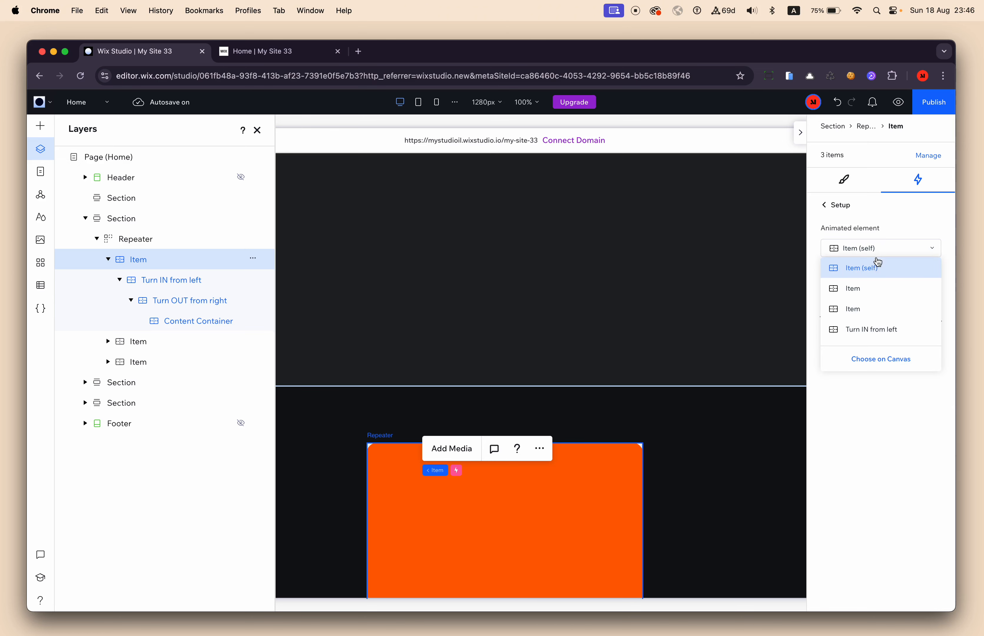
click(653, 286)
click(577, 295)
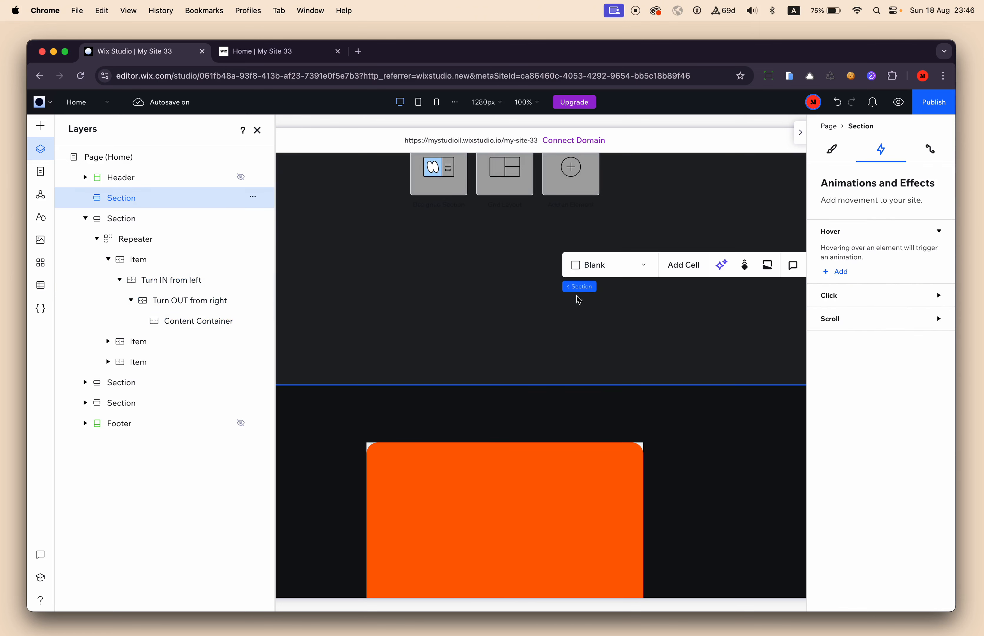
Start a second scroll animation on the first repeater item, choosing its "Turn OUT from right" container as the animated element.
click(183, 267)
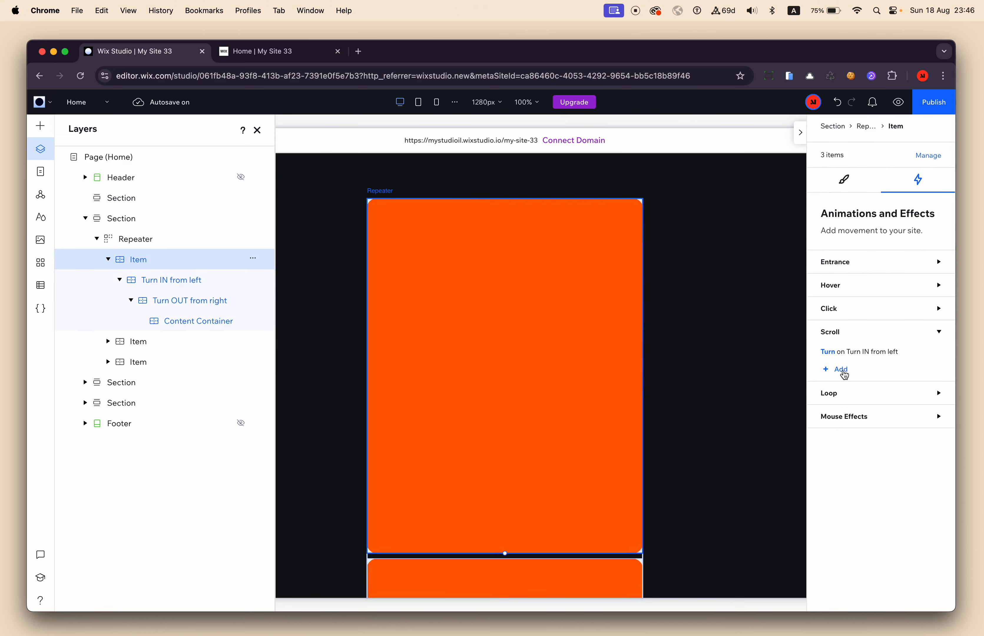
click(845, 370)
click(876, 248)
scroll(887, 315, down, 3)
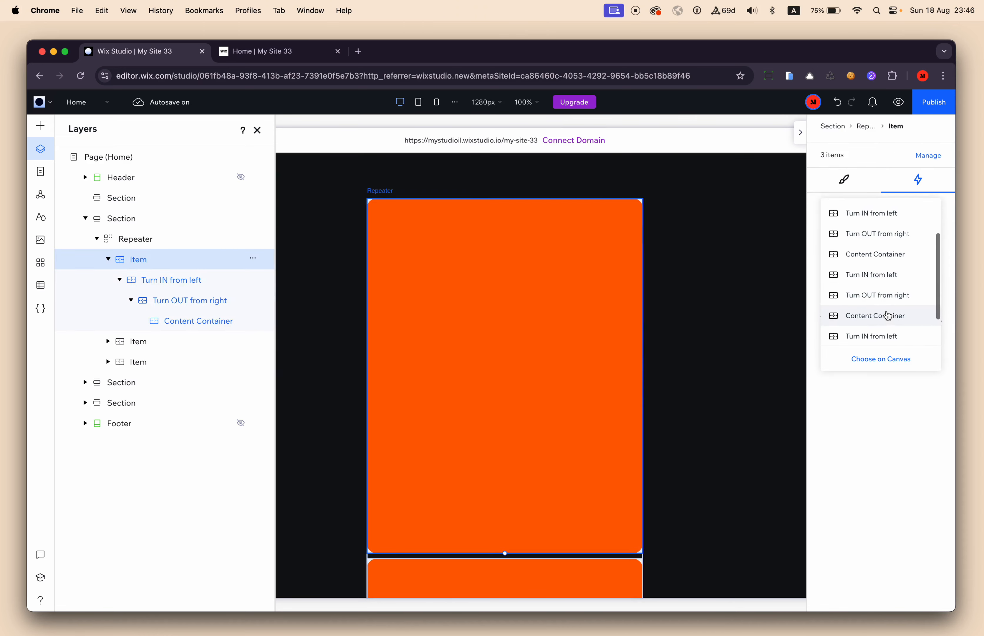
scroll(888, 315, up, 3)
click(865, 242)
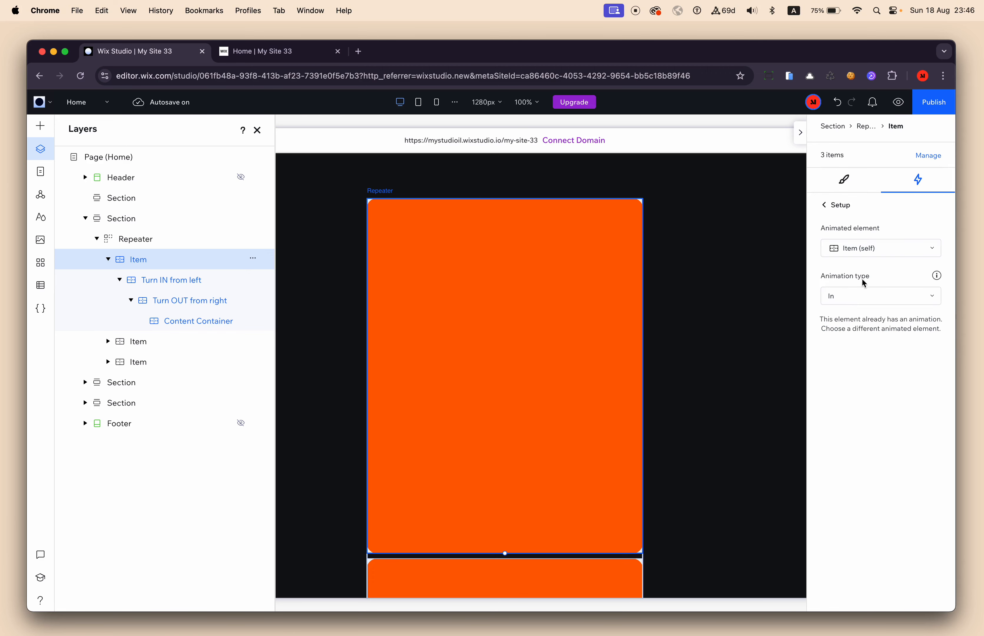
click(864, 249)
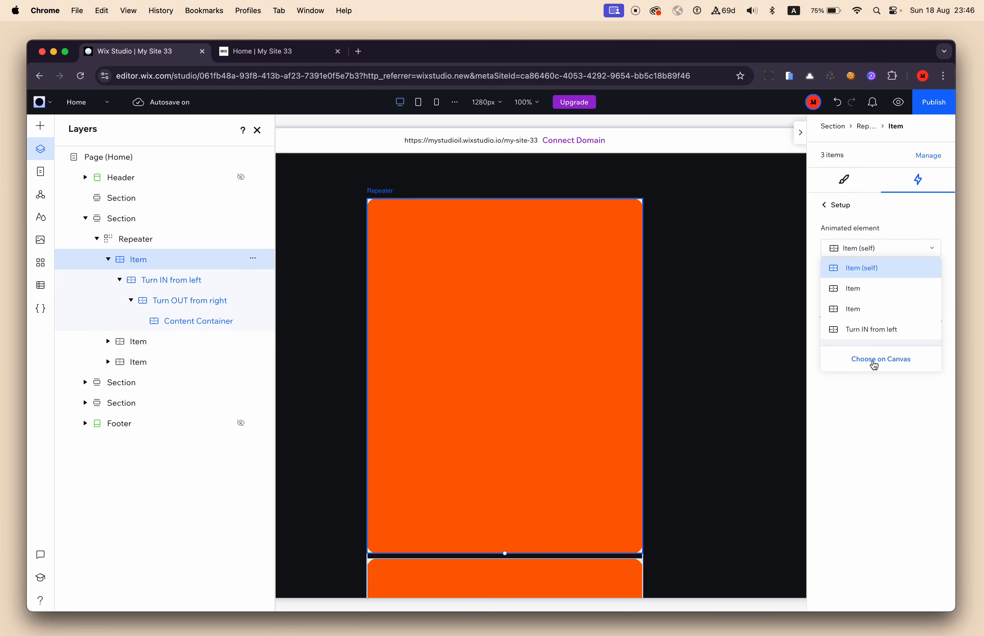
click(874, 366)
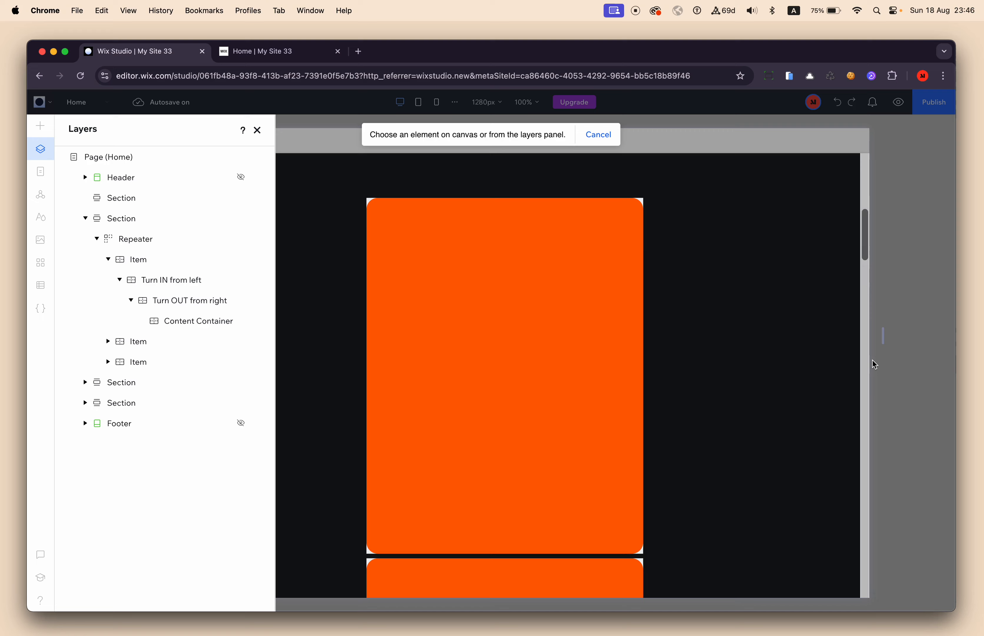
click(178, 308)
Set the animation type for "Turn OUT from right" to Out and apply the Turn effect.
click(862, 296)
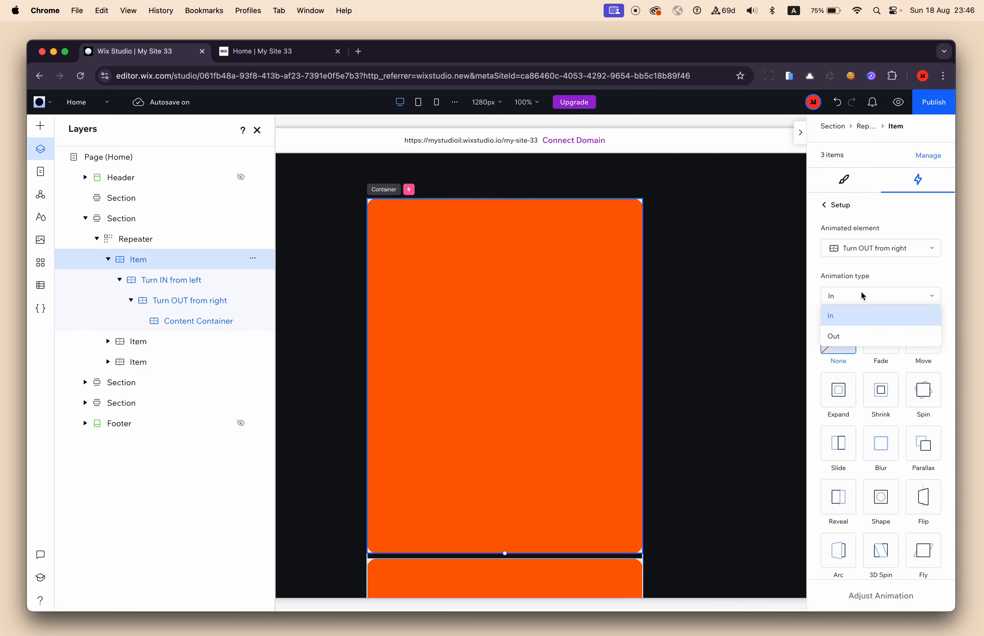
click(863, 335)
scroll(853, 402, down, 3)
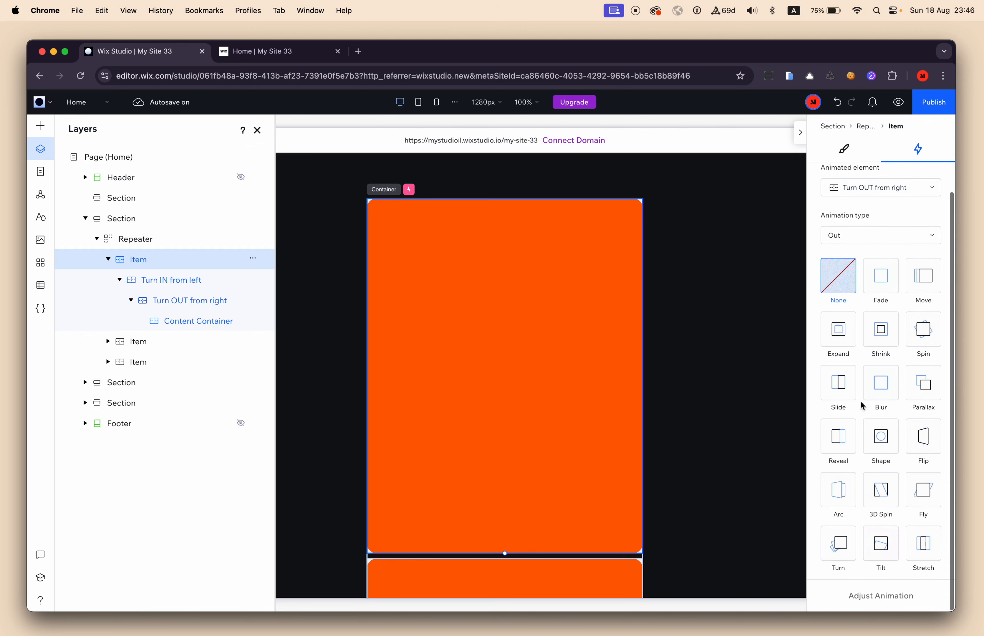
click(835, 549)
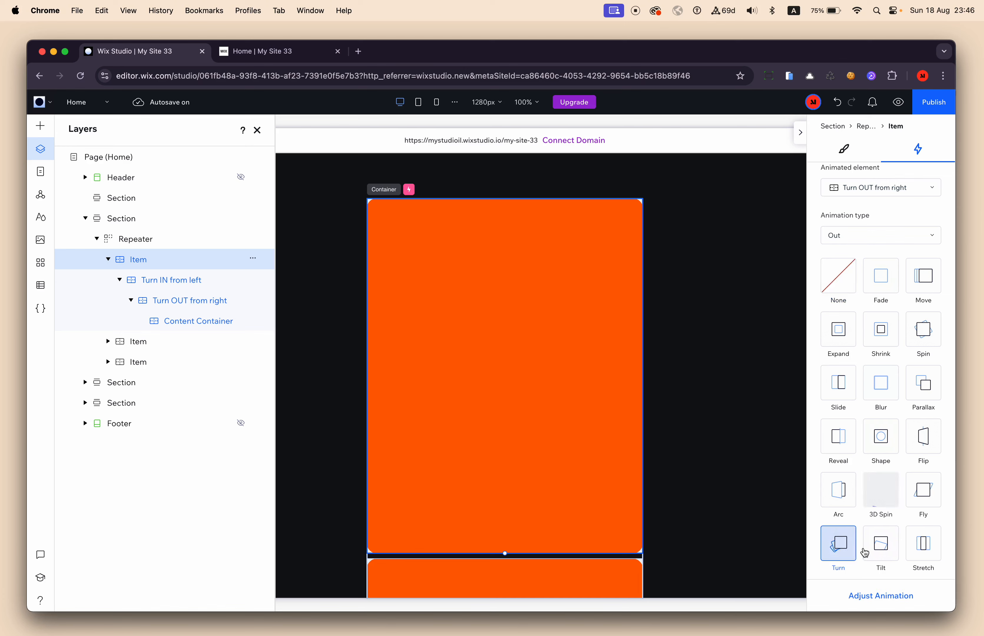
Adjust the outgoing Turn animation to move to the right with a clockwise orientation.
click(858, 597)
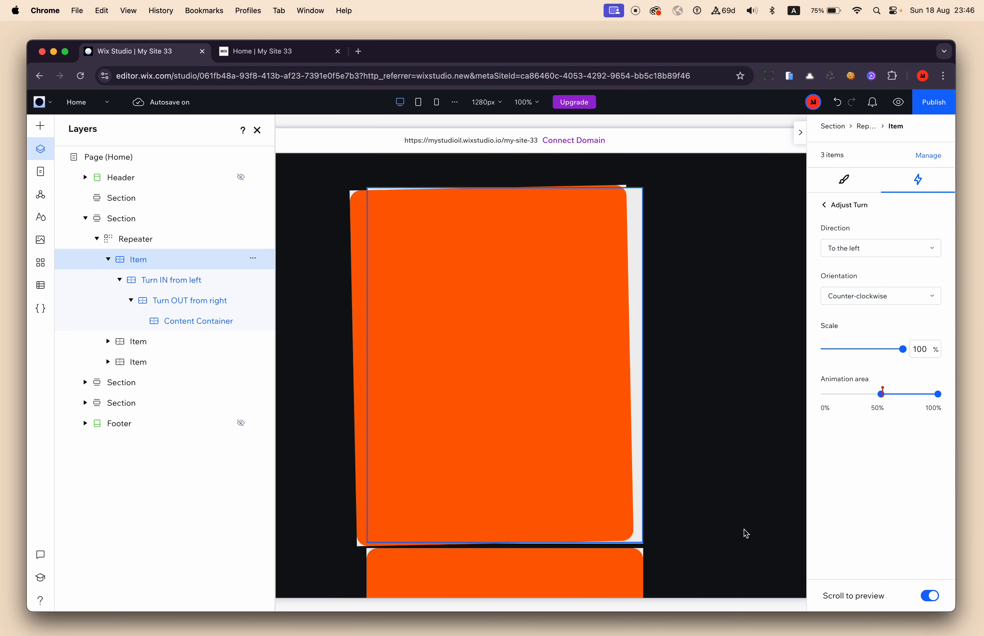
click(878, 255)
click(856, 268)
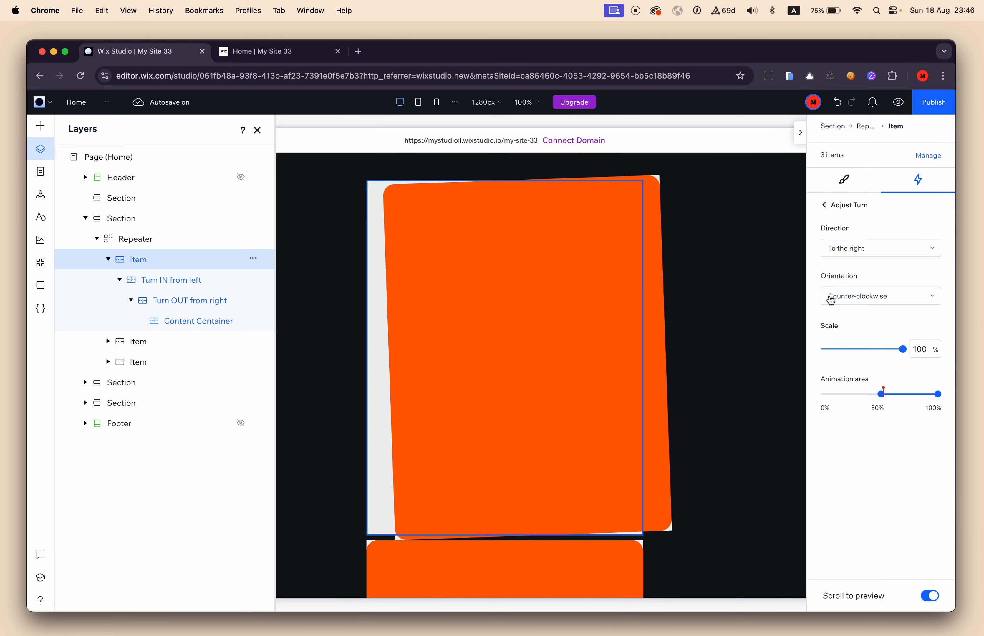
click(862, 297)
click(857, 315)
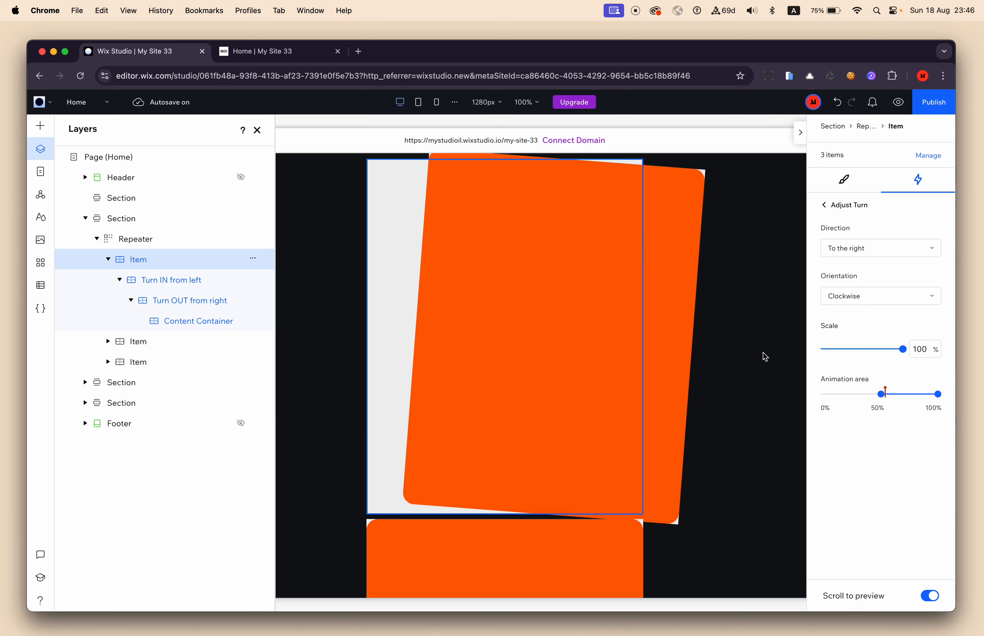
Open the site preview and examine how each orange container turns in from the left and out to the right on scroll.
click(898, 104)
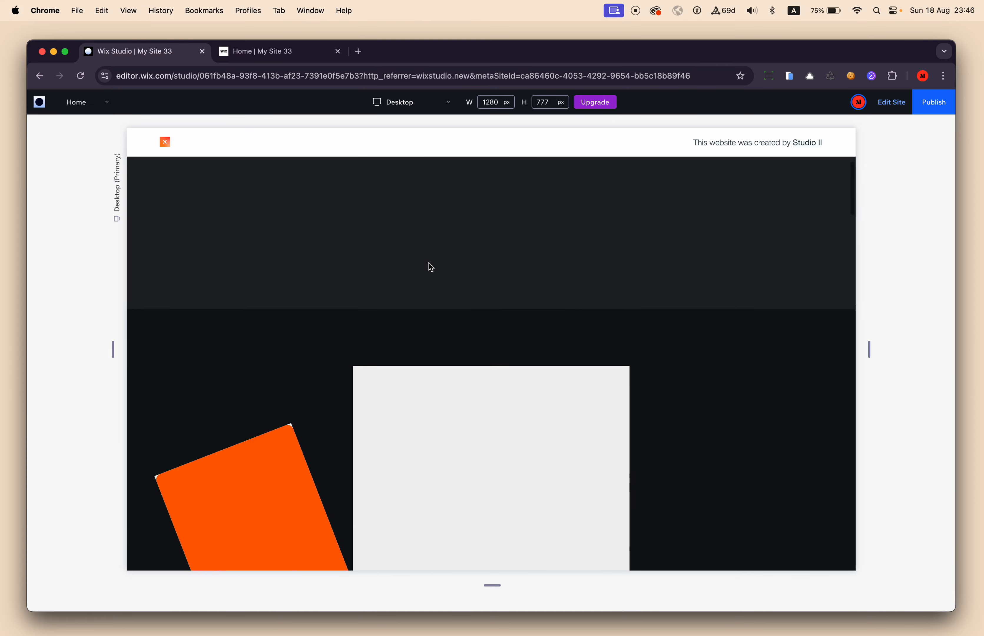
scroll(428, 262, down, 5)
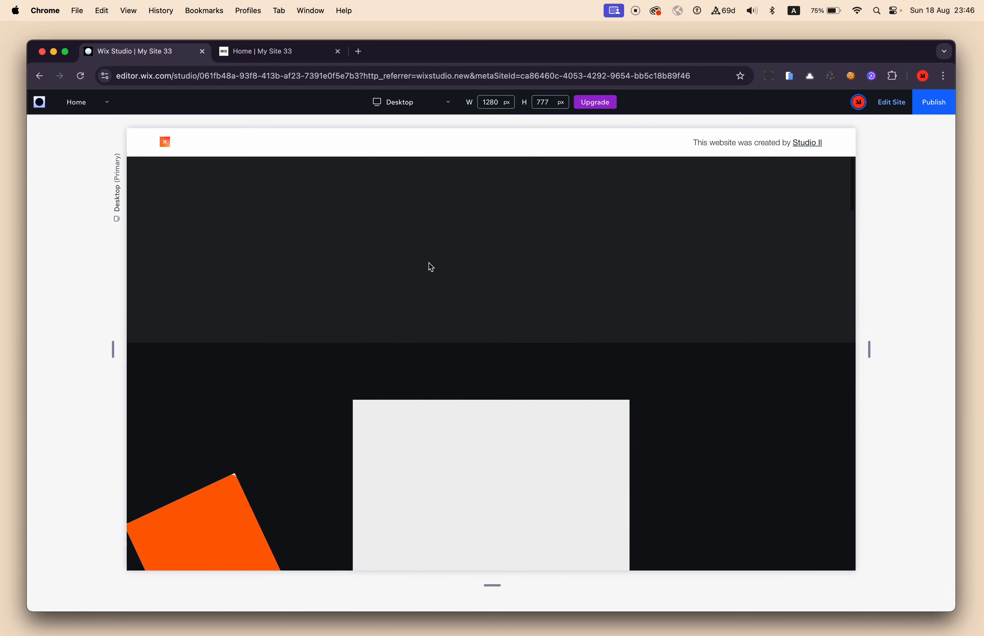
scroll(430, 263, down, 3)
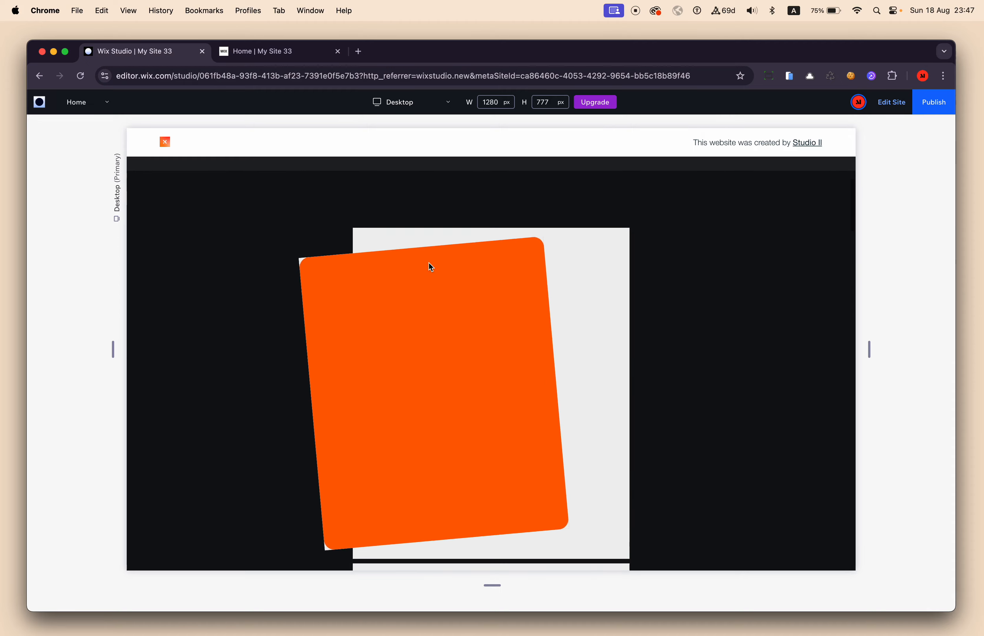
scroll(509, 317, down, 2)
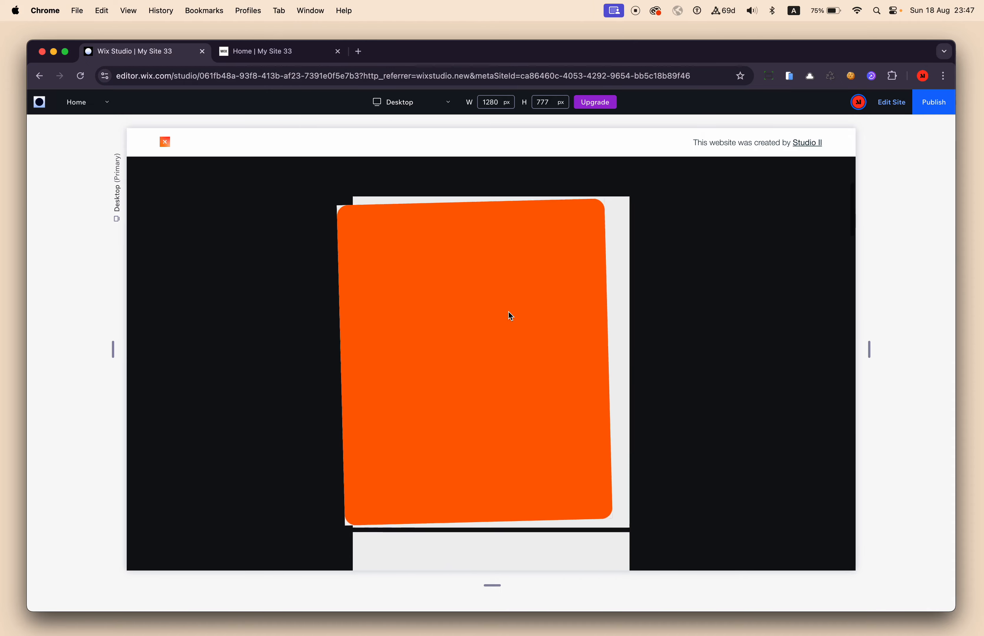
scroll(510, 315, down, 5)
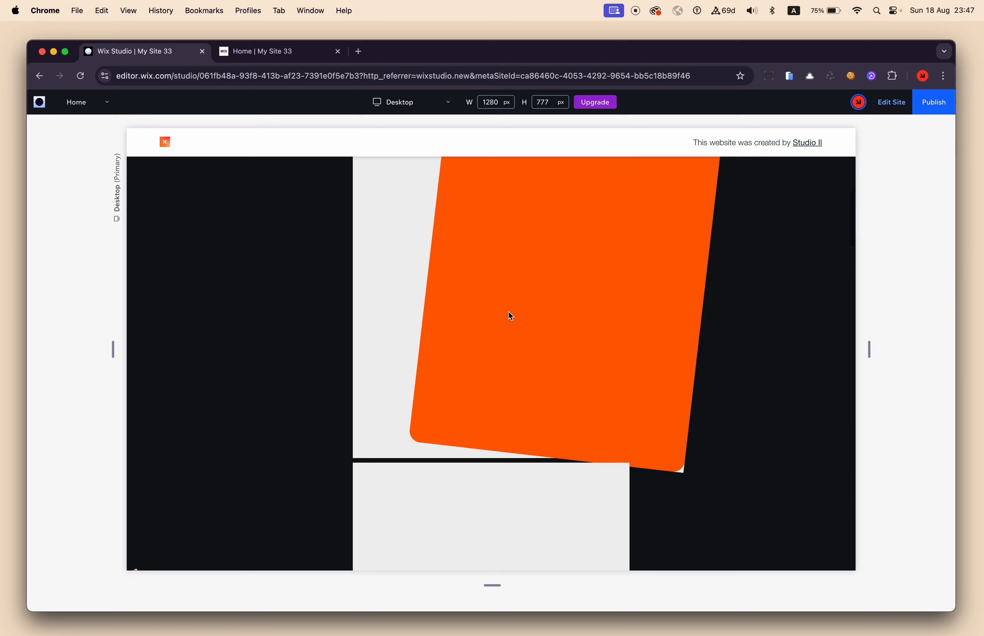
scroll(510, 314, down, 9)
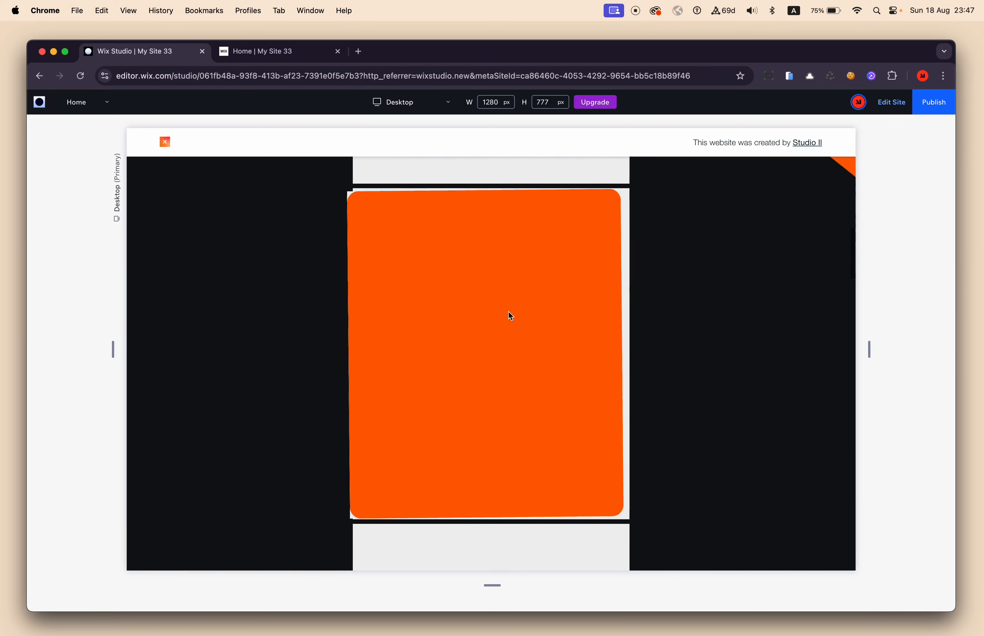
scroll(509, 316, down, 10)
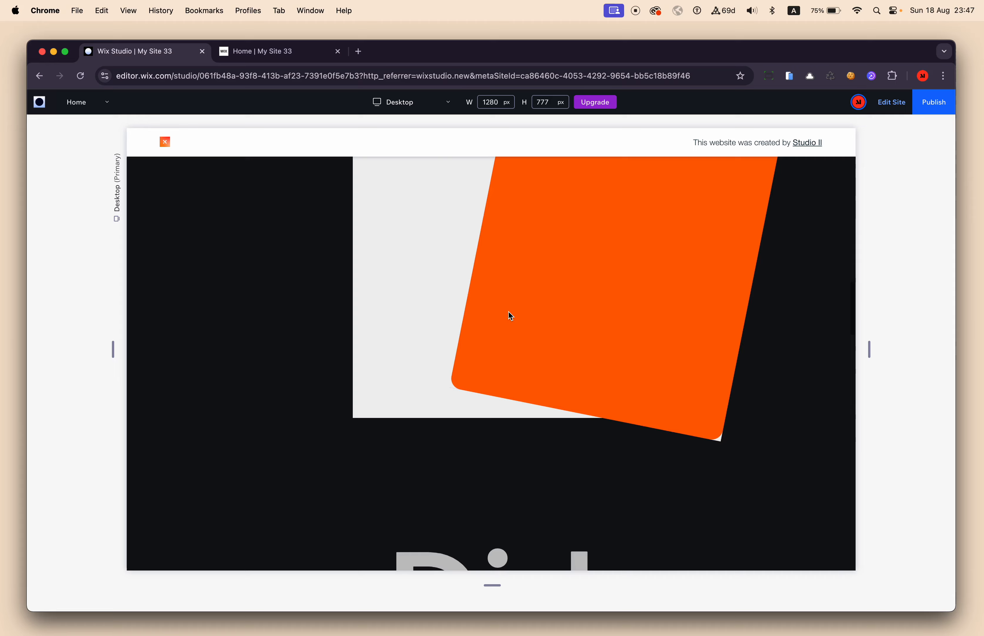
Replay the scroll from the first repeater item, examining its turn out alongside the next item's turn in.
scroll(509, 312, down, 10)
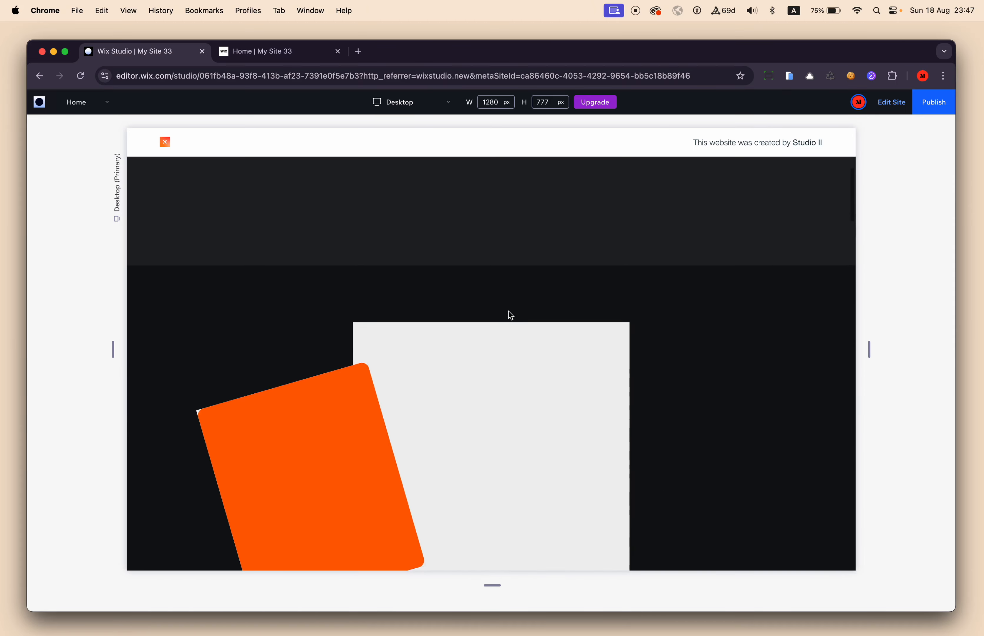
scroll(508, 313, down, 8)
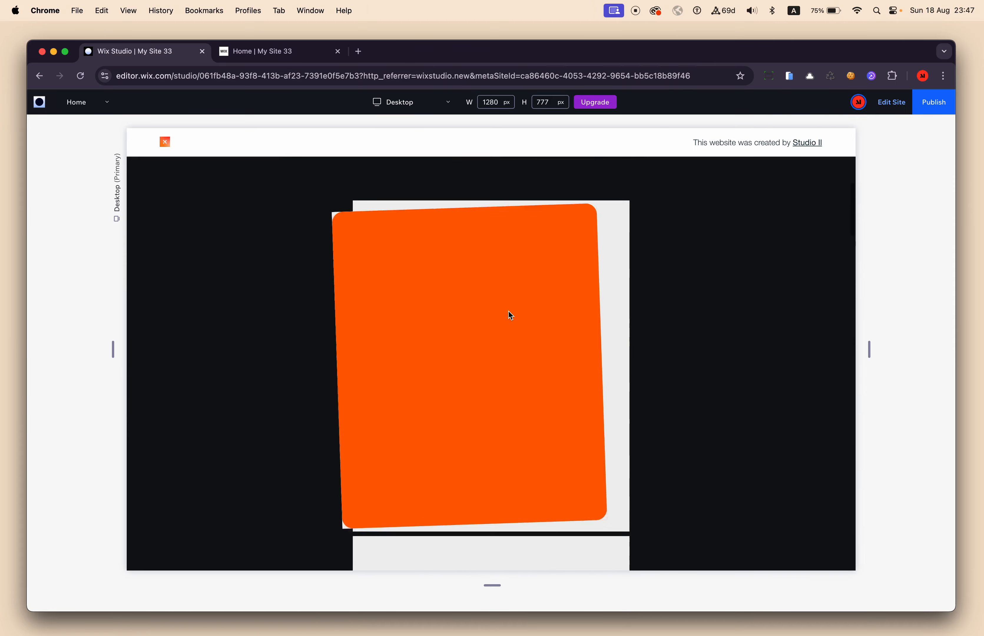
scroll(509, 312, down, 5)
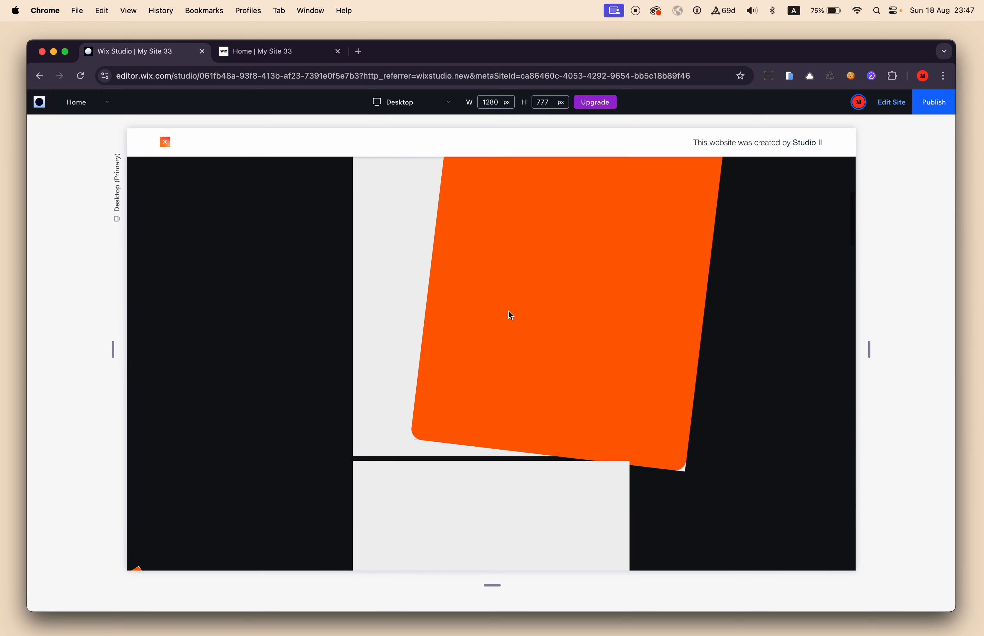
scroll(393, 265, down, 4)
scroll(393, 267, down, 2)
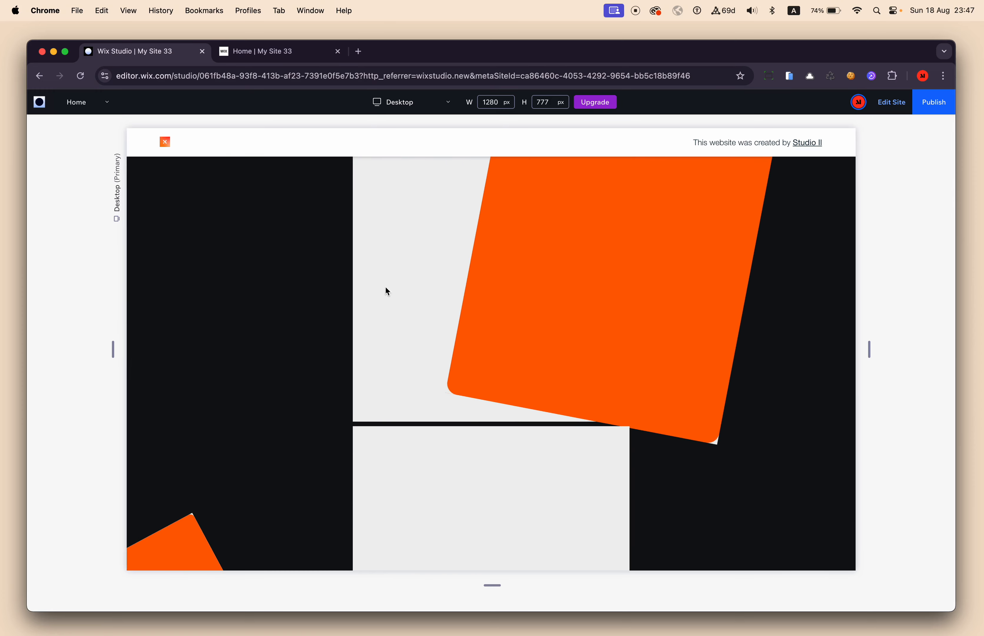
Return to the editor, set the repeater item's background to the theme blue #1A6AFF, and preview the site.
click(881, 104)
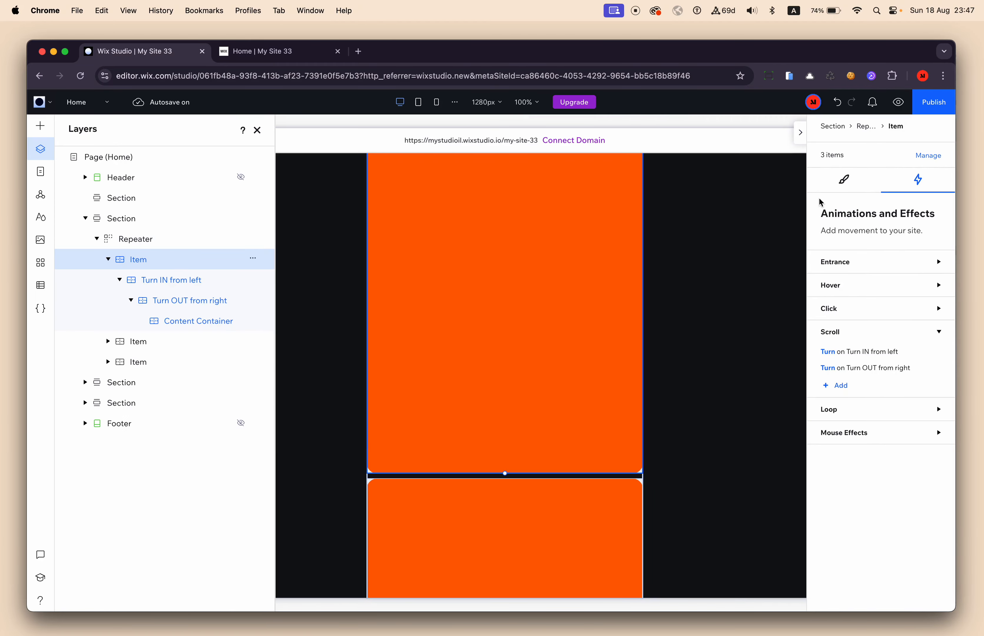
click(846, 181)
click(829, 404)
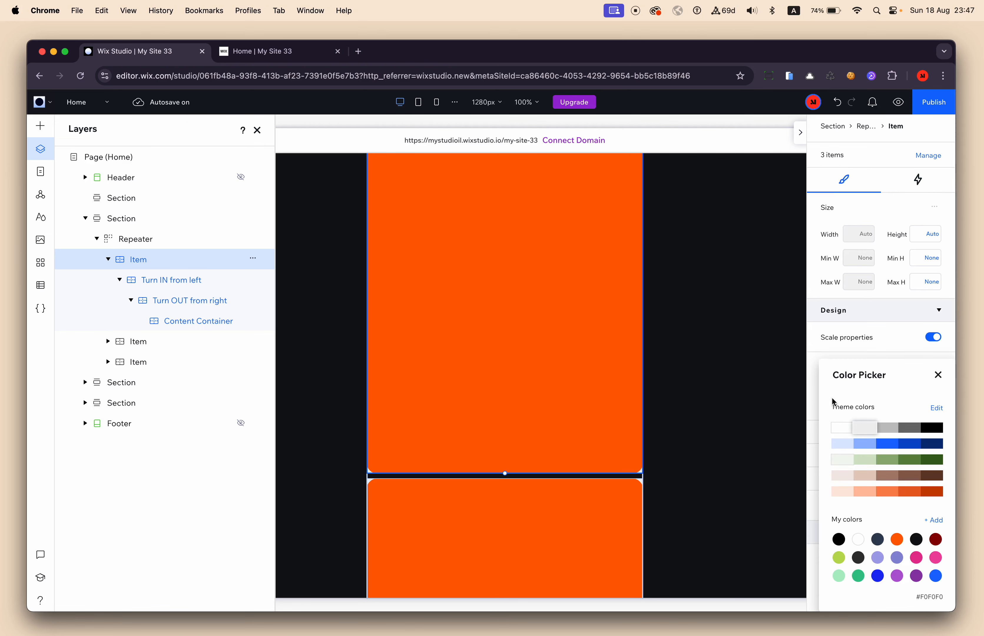
click(890, 449)
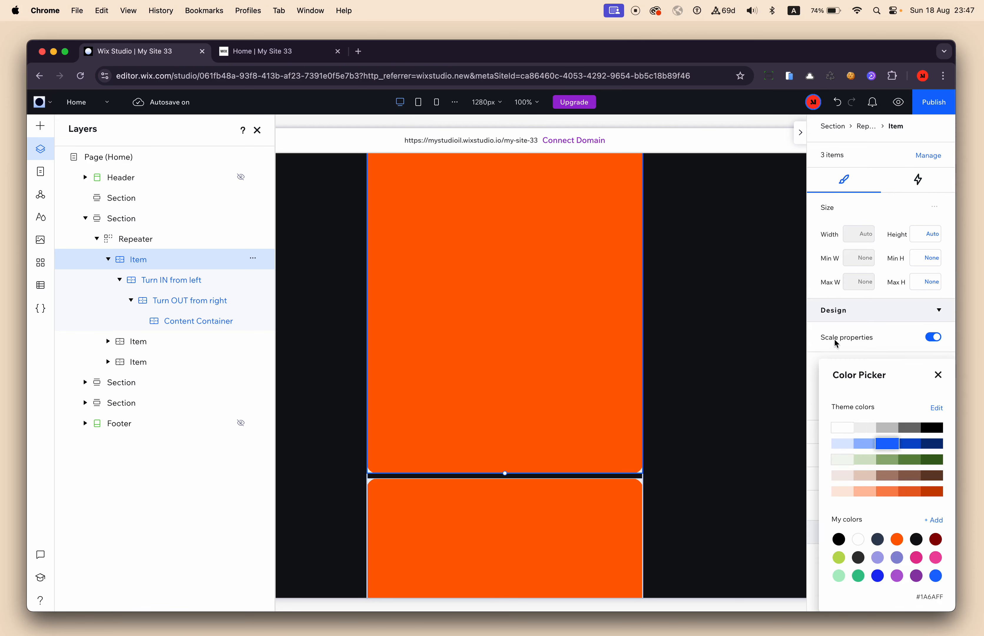
click(898, 102)
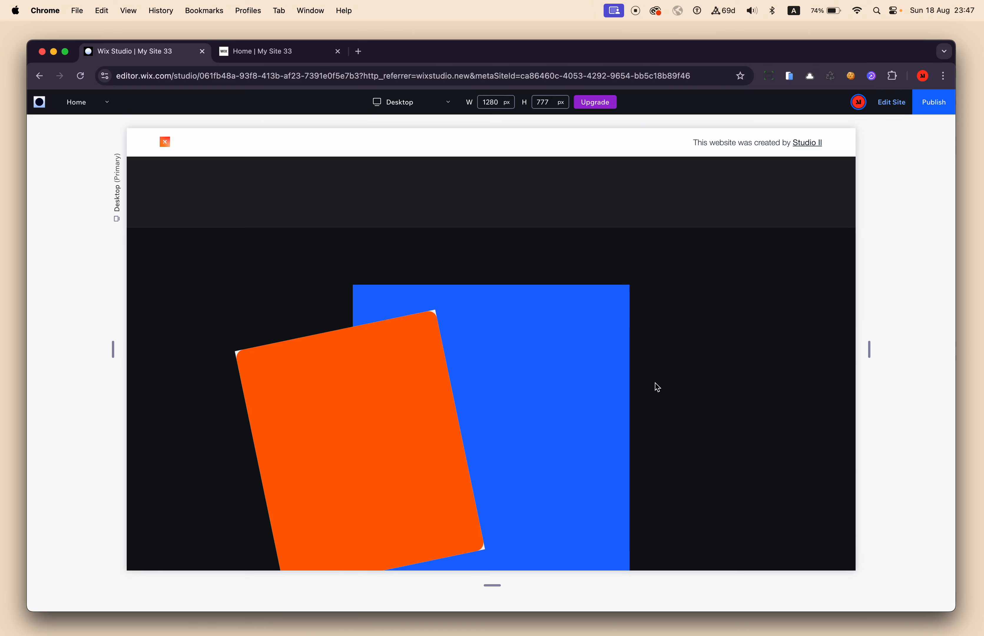
Scroll the preview through the first repeater item, examining the orange container's motion relative to the blue item background.
scroll(655, 383, down, 1)
scroll(654, 382, up, 2)
scroll(655, 383, down, 3)
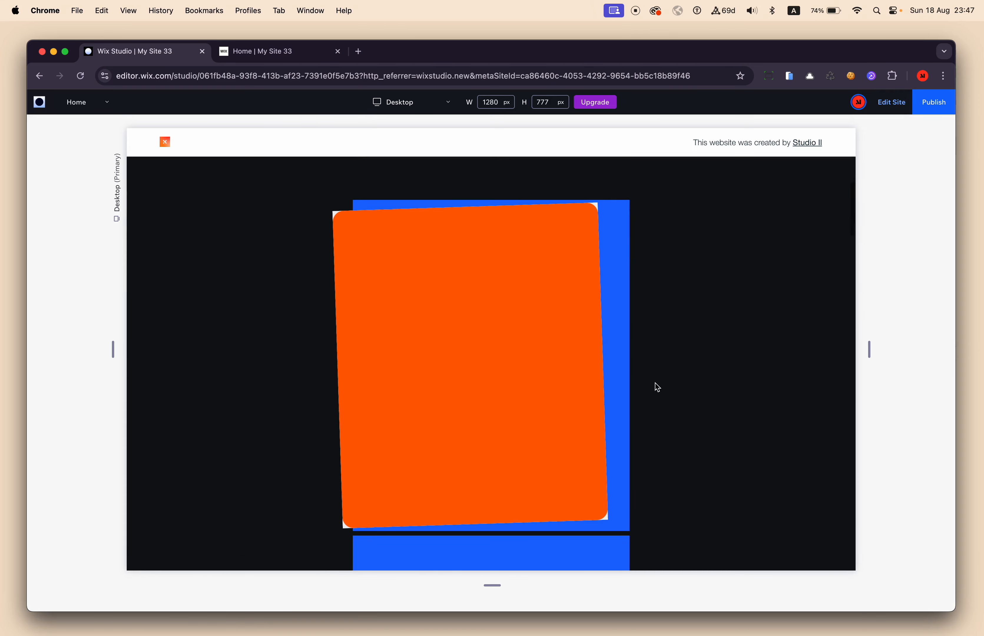
scroll(658, 387, down, 3)
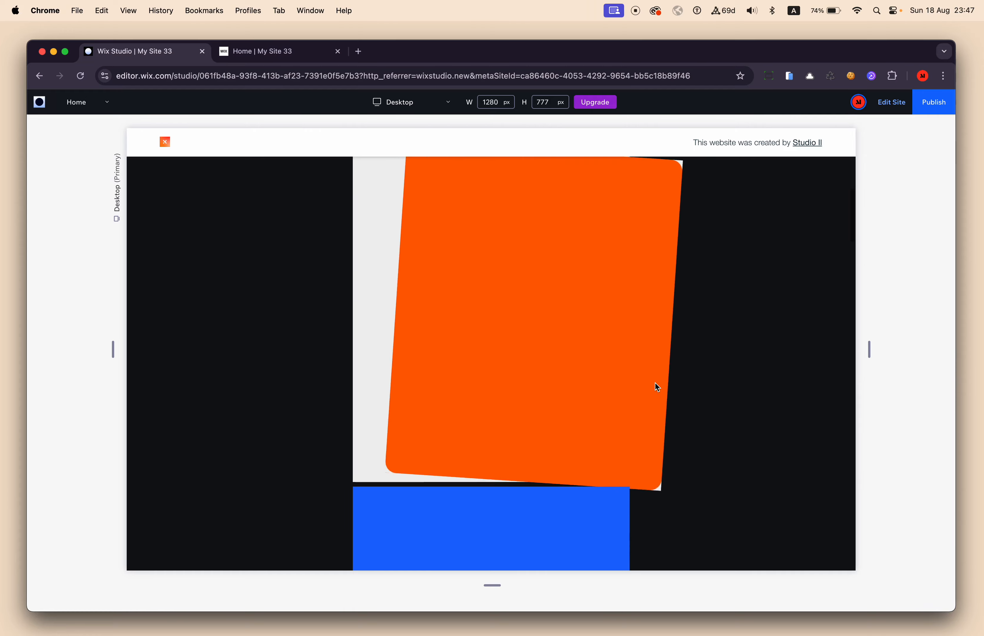
scroll(655, 382, down, 1)
scroll(655, 383, up, 2)
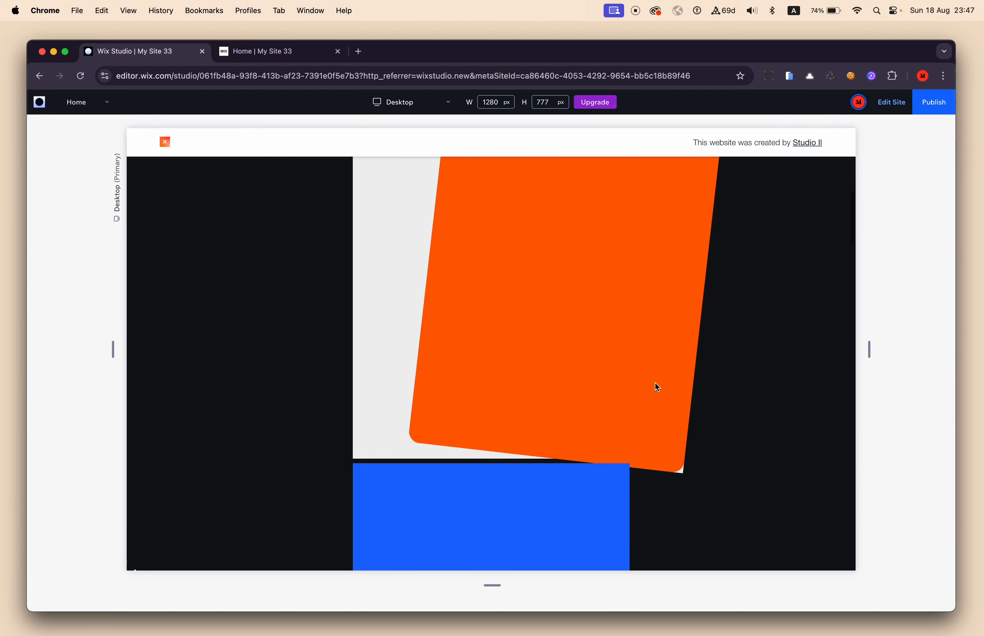
Return to the editor and review the scroll animations on the Turn IN from left and Turn OUT from right containers and their parent item.
click(881, 101)
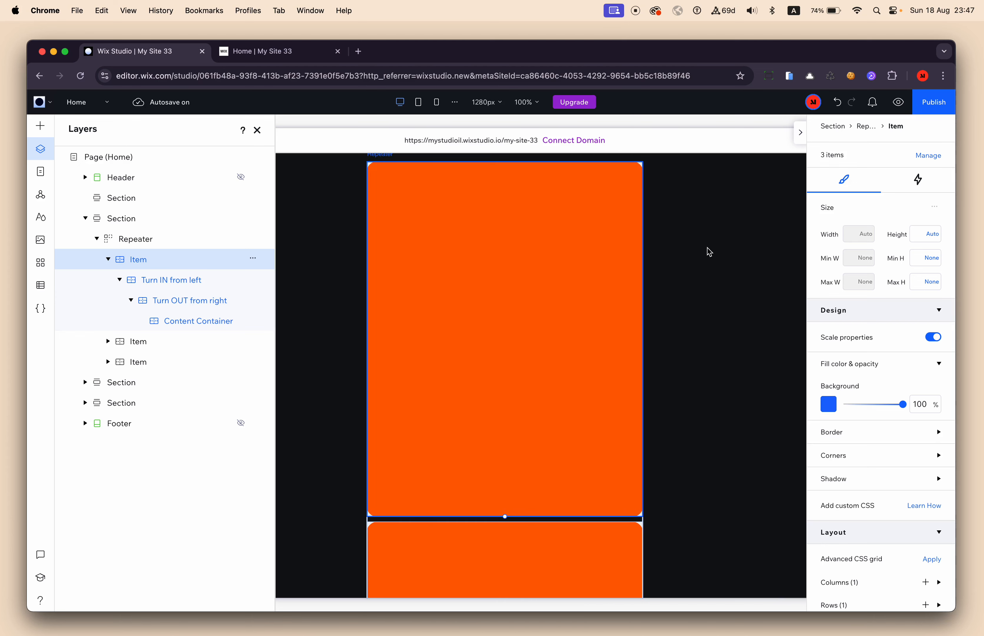
click(179, 287)
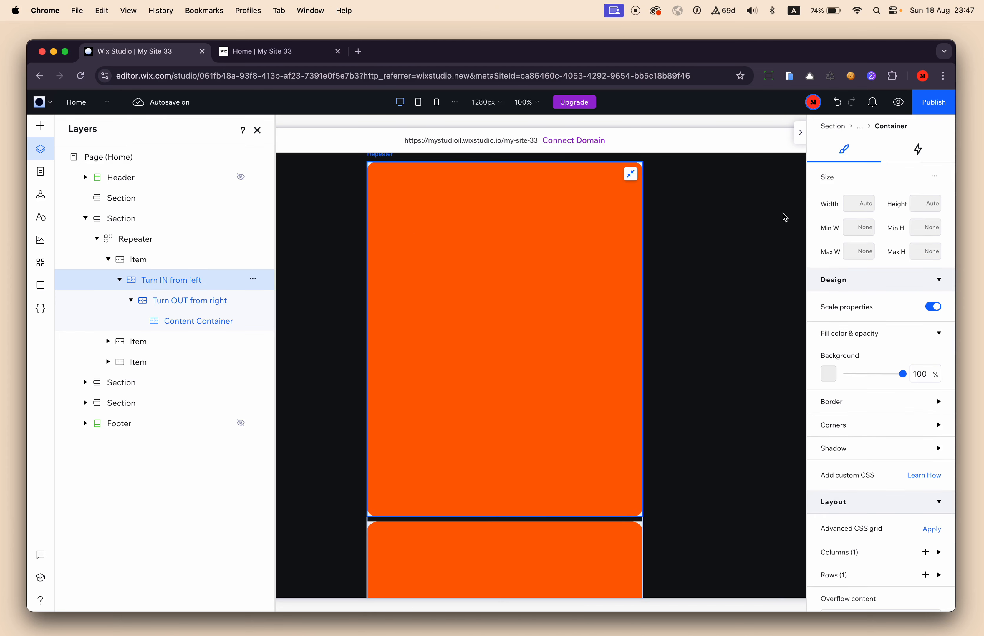
click(919, 150)
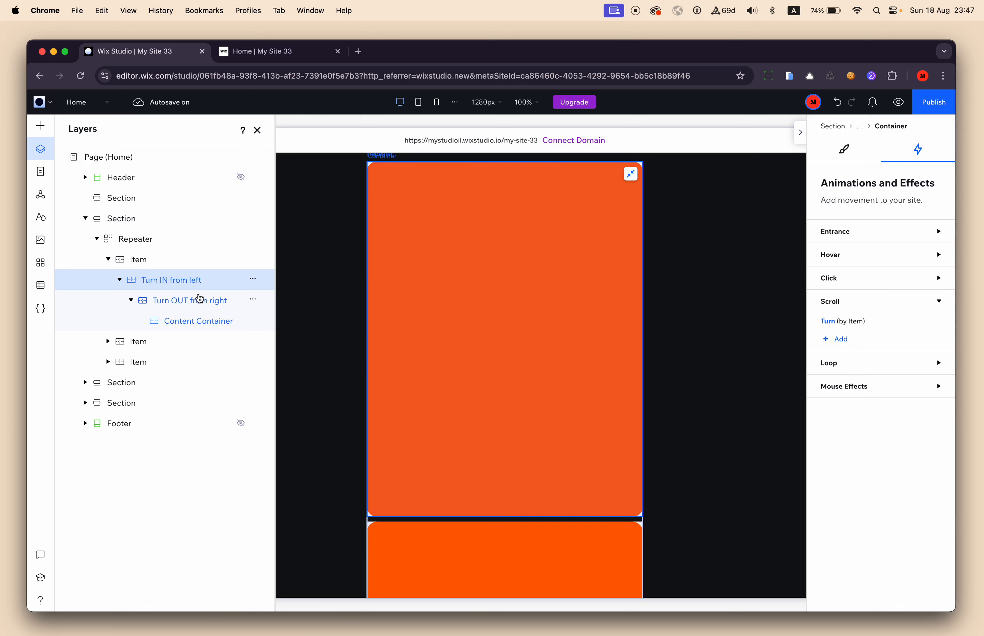
click(188, 304)
click(188, 287)
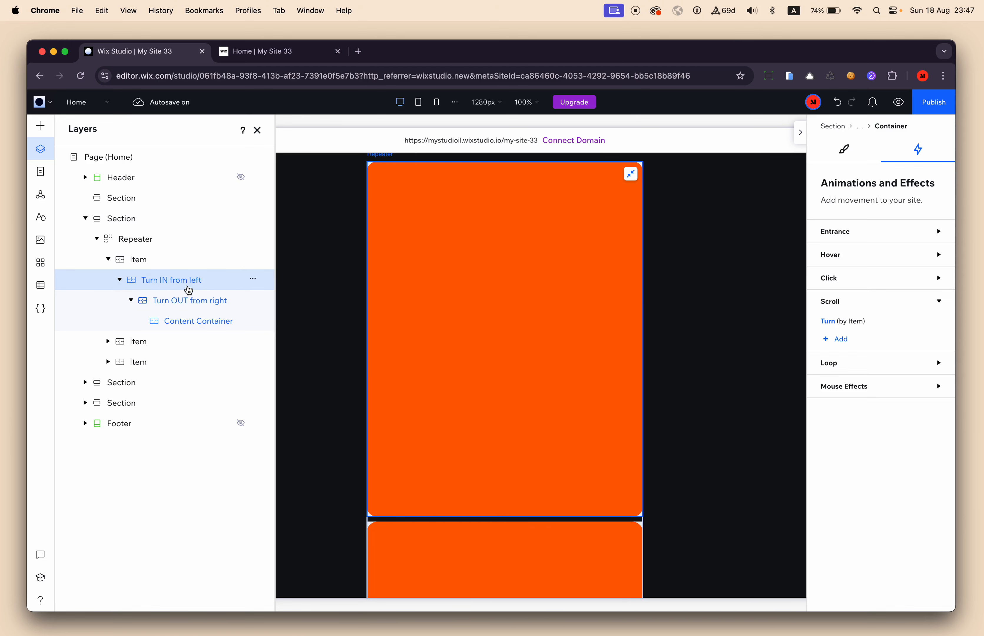
click(152, 267)
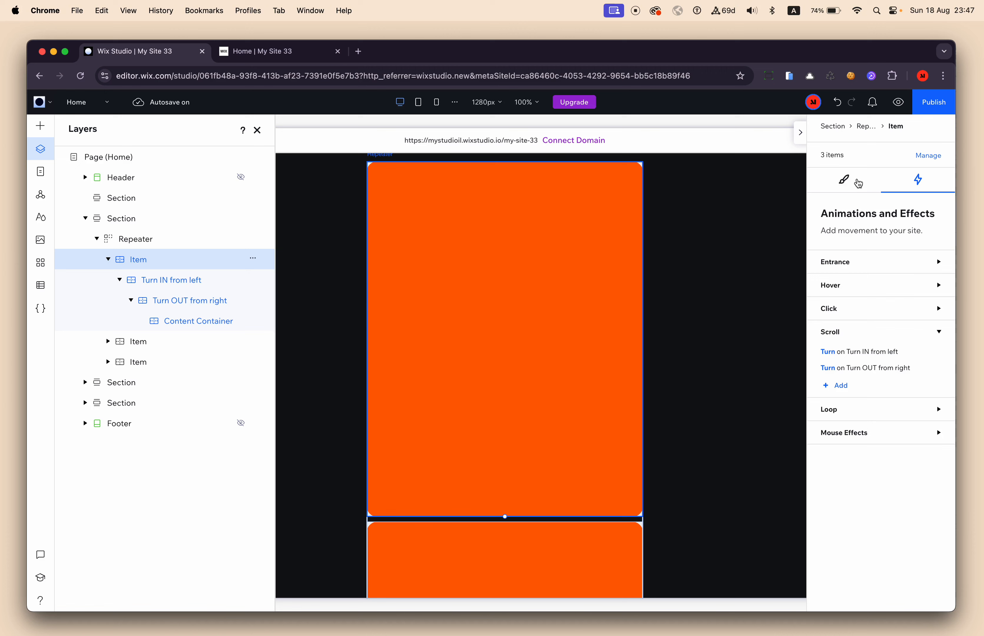
click(844, 180)
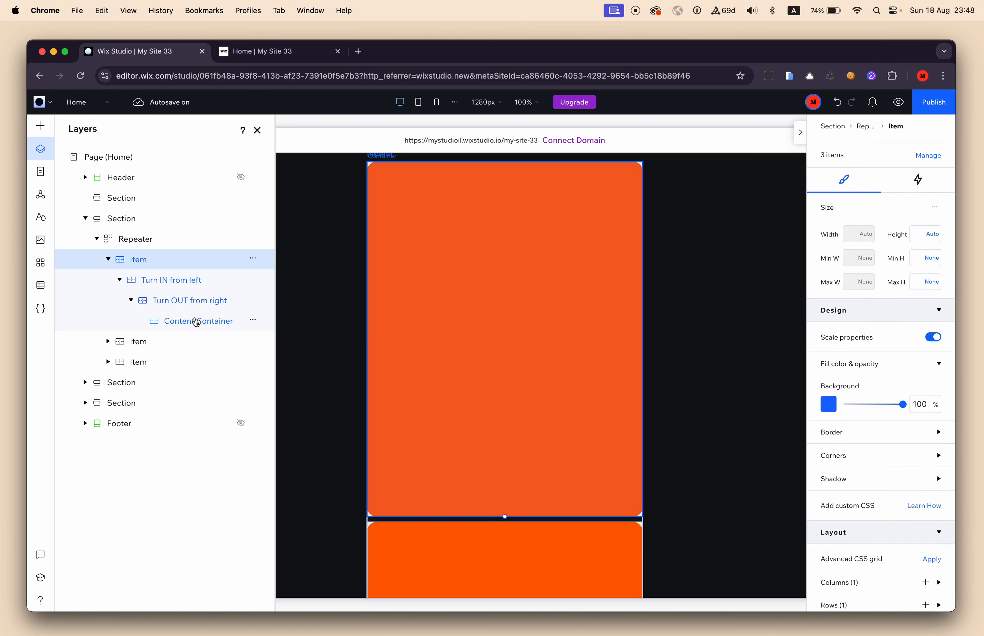
Set the Turn IN from left container's background to the mid-tone green theme color.
click(181, 281)
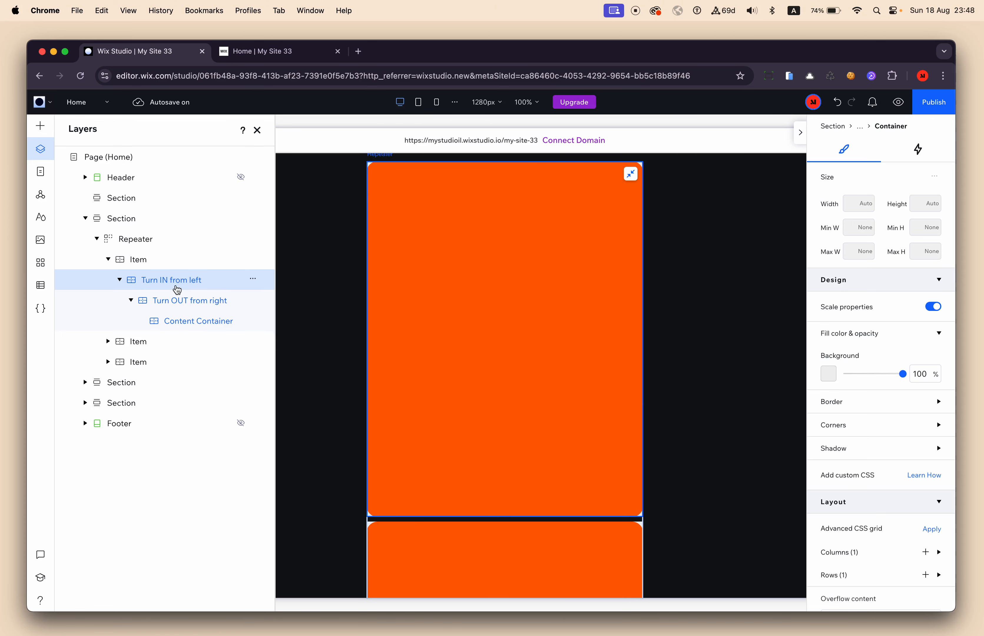
click(828, 375)
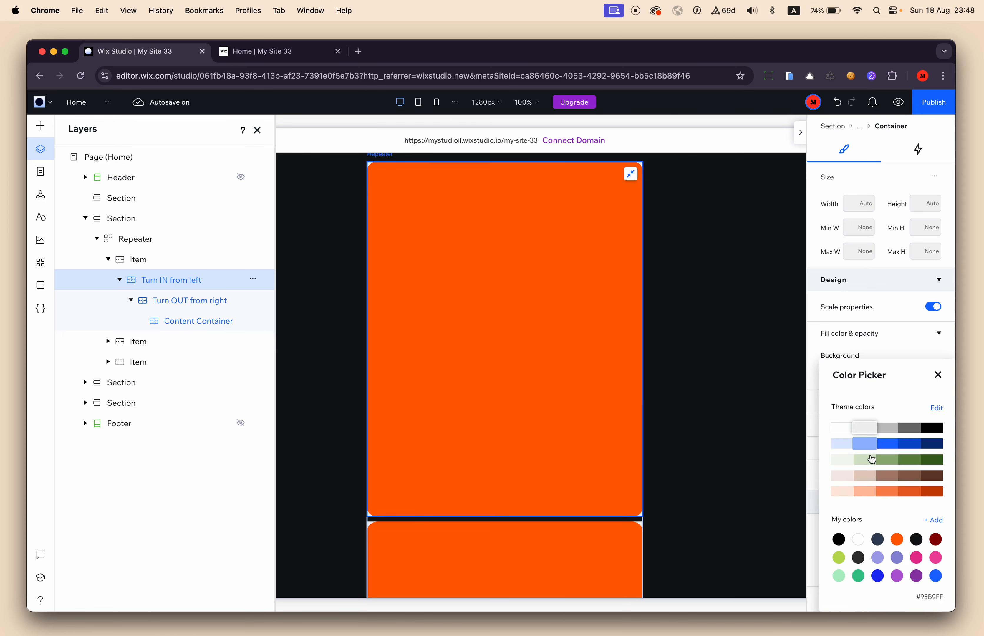
click(940, 376)
scroll(721, 344, up, 5)
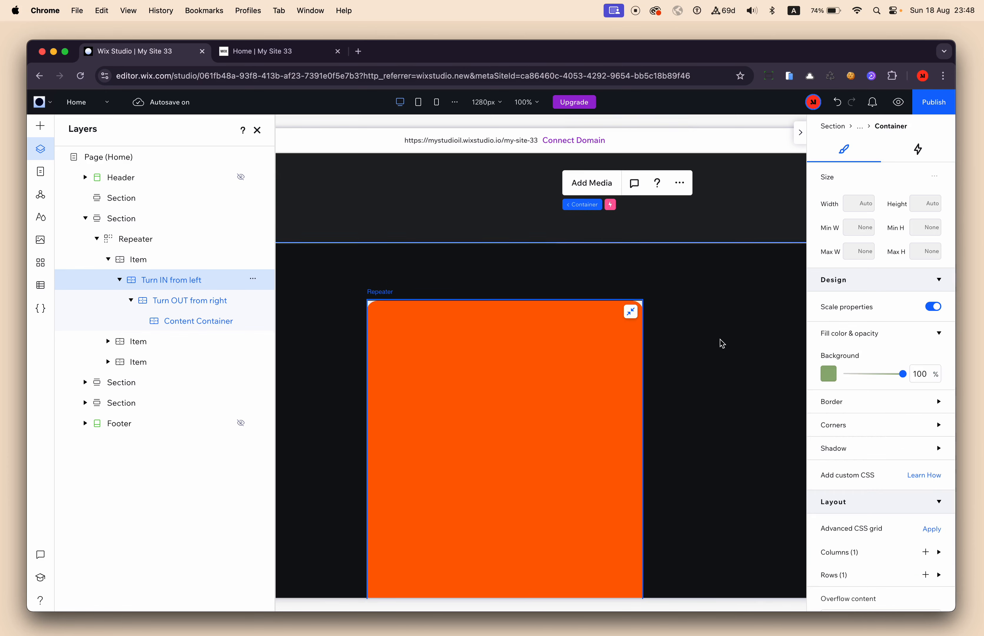
scroll(721, 344, up, 5)
Preview the site and examine the first item's blue, green and orange layers through the full turn in and turn out.
click(898, 102)
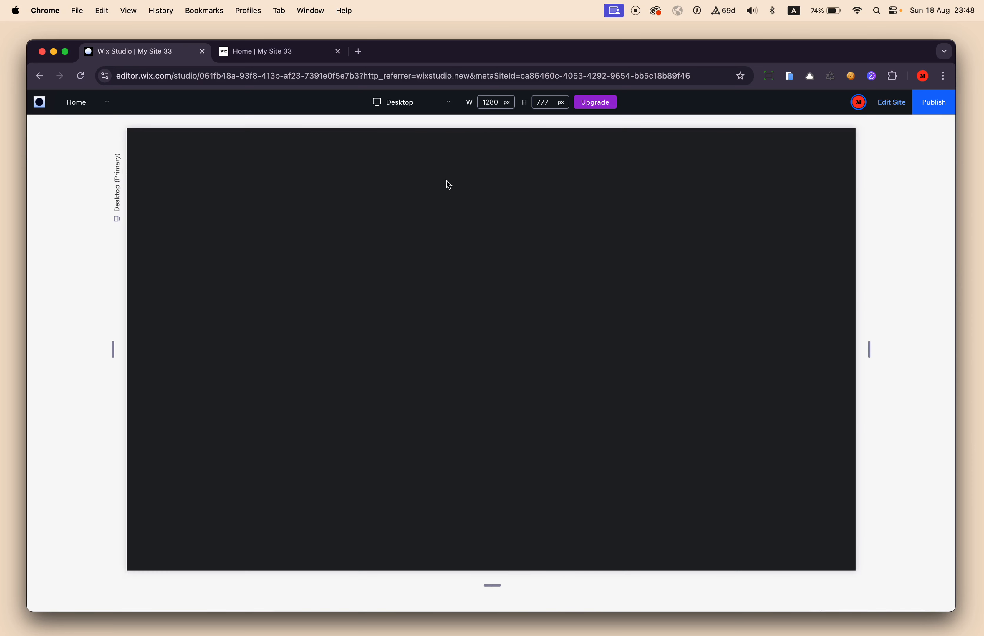
scroll(674, 388, down, 5)
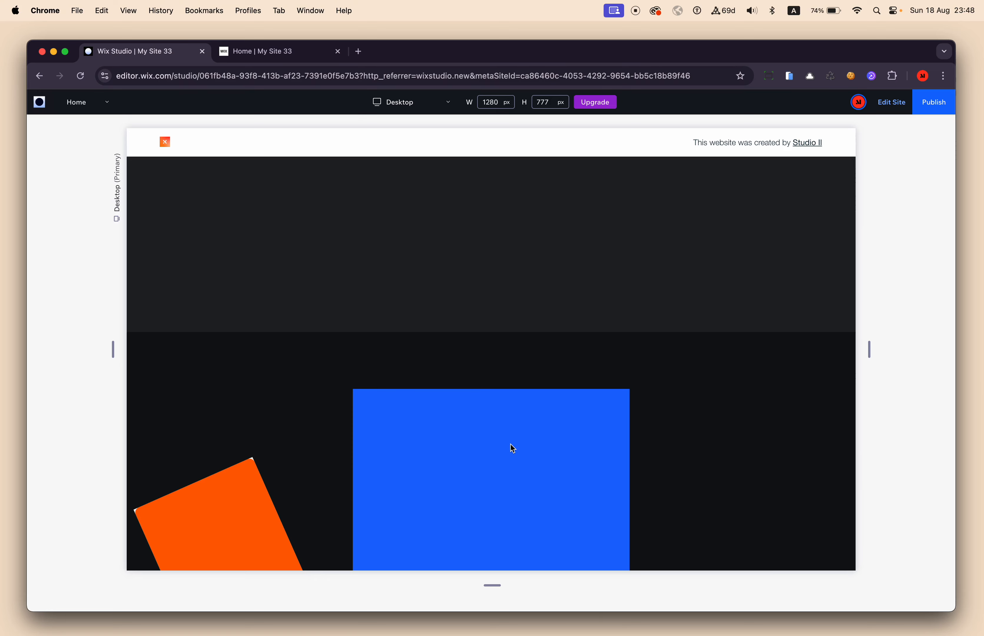
scroll(511, 445, down, 5)
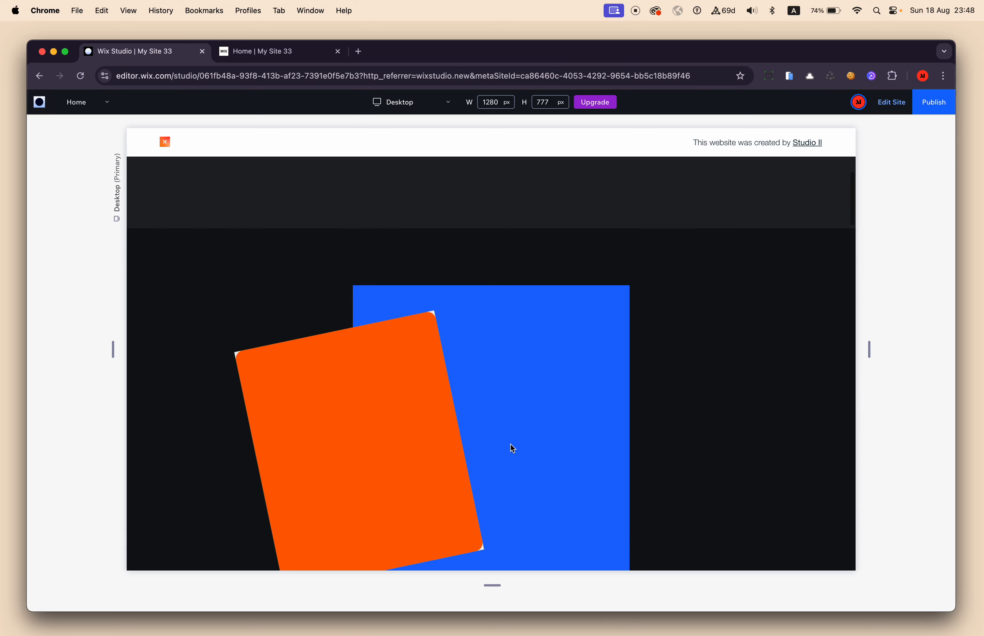
scroll(511, 445, down, 2)
scroll(510, 445, down, 3)
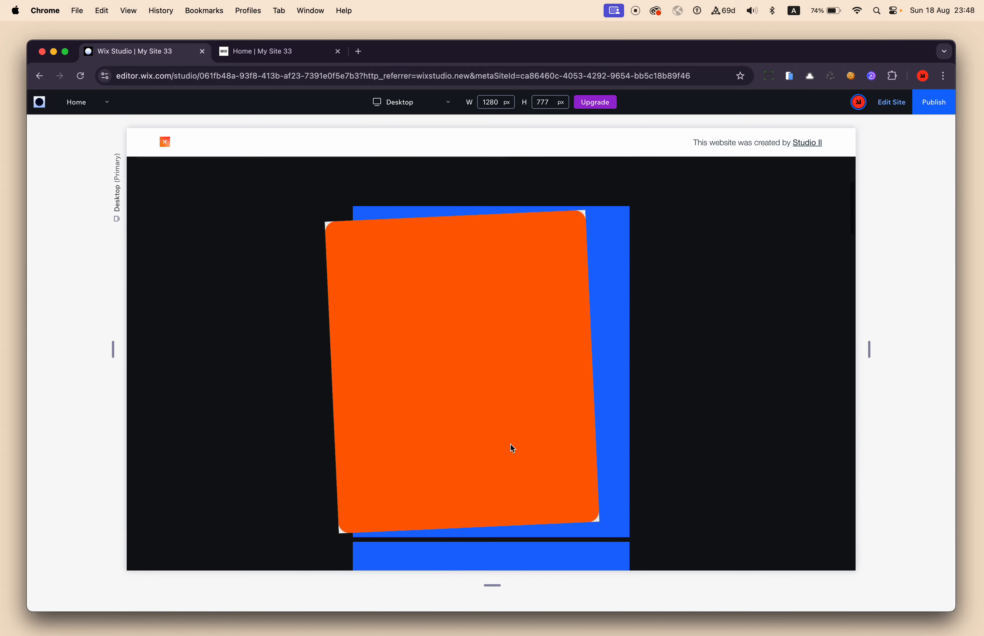
scroll(510, 445, down, 1)
scroll(510, 445, up, 3)
scroll(511, 444, down, 2)
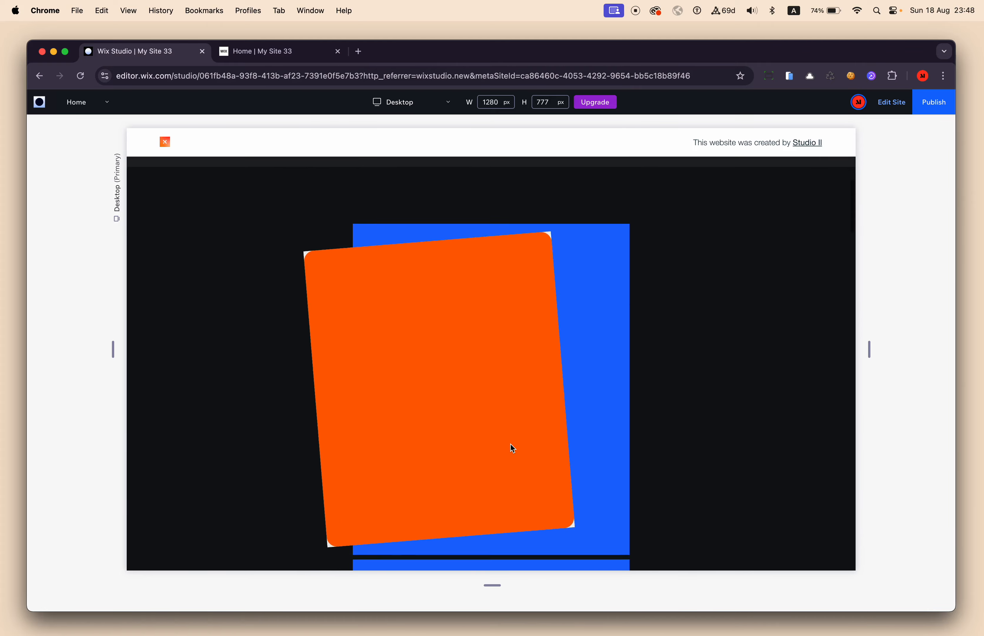
scroll(511, 445, down, 2)
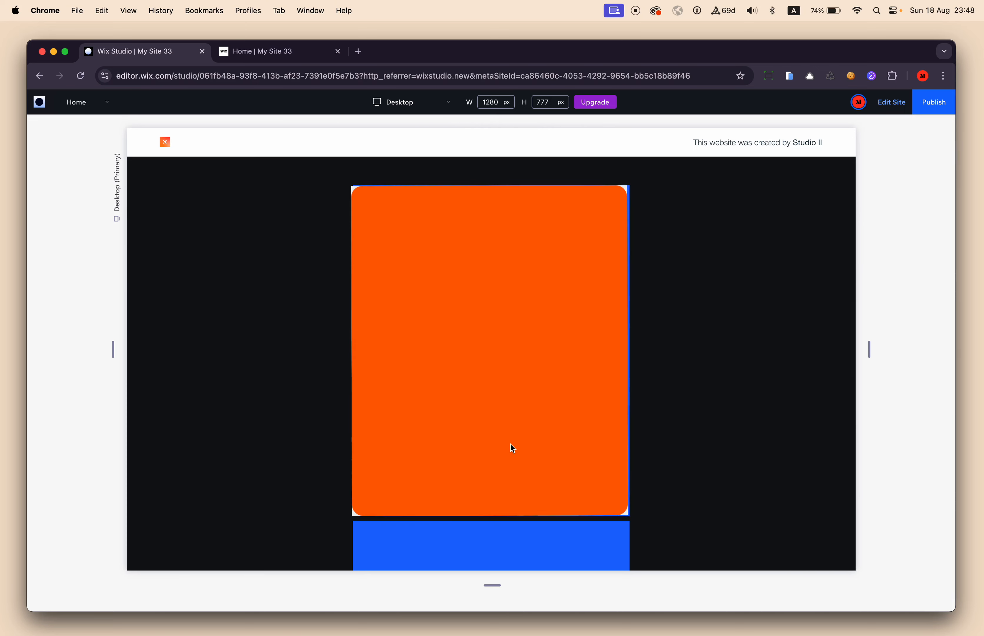
scroll(511, 444, down, 3)
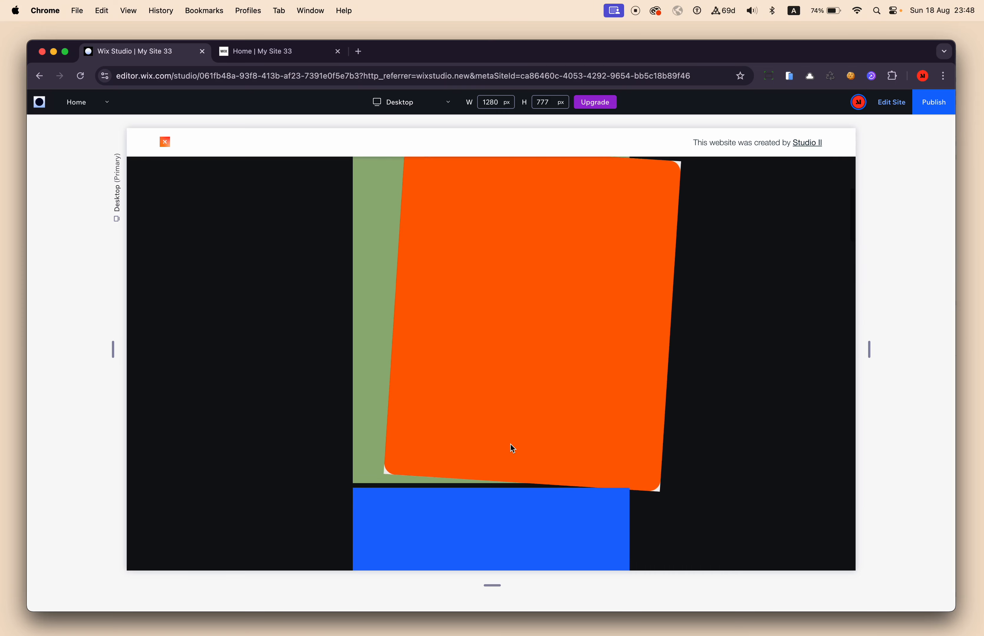
scroll(511, 445, down, 4)
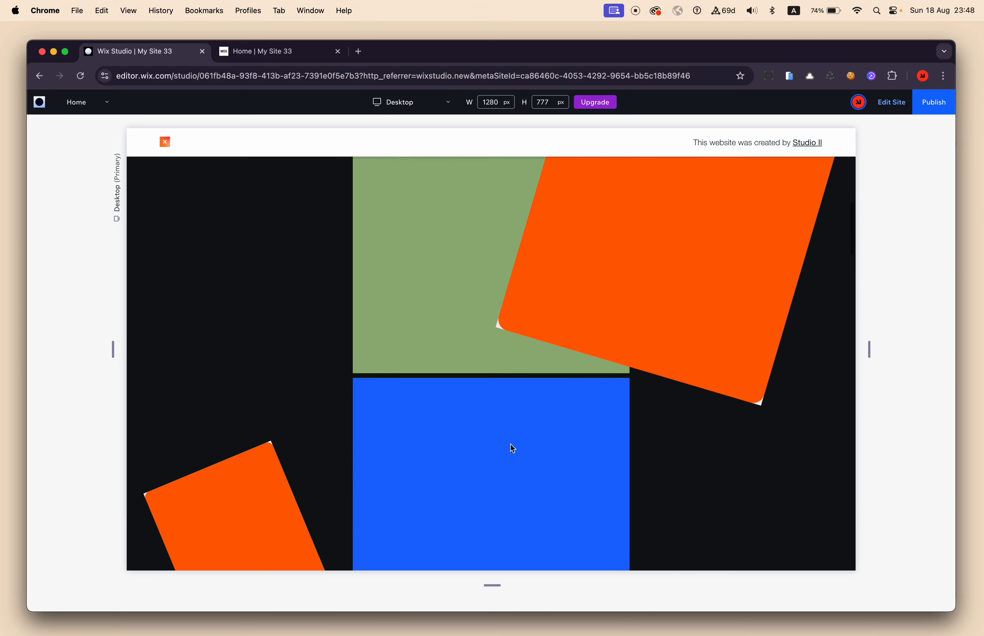
Replay the first item's turn out over the green container, comparing it with the second item's turn in.
scroll(511, 444, up, 3)
scroll(511, 444, up, 1)
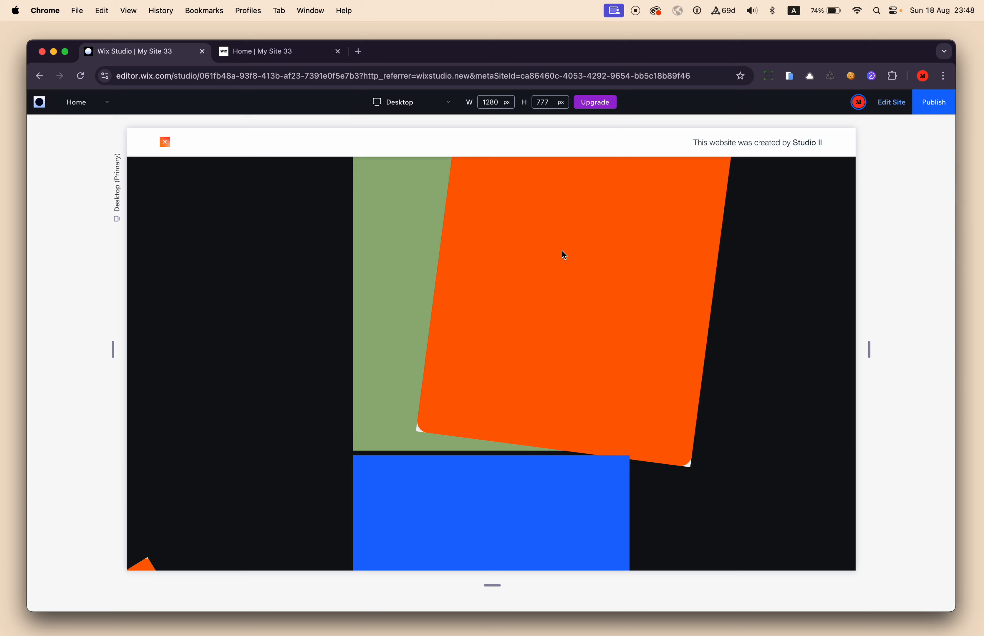
scroll(562, 250, down, 10)
scroll(562, 251, up, 12)
scroll(562, 251, down, 10)
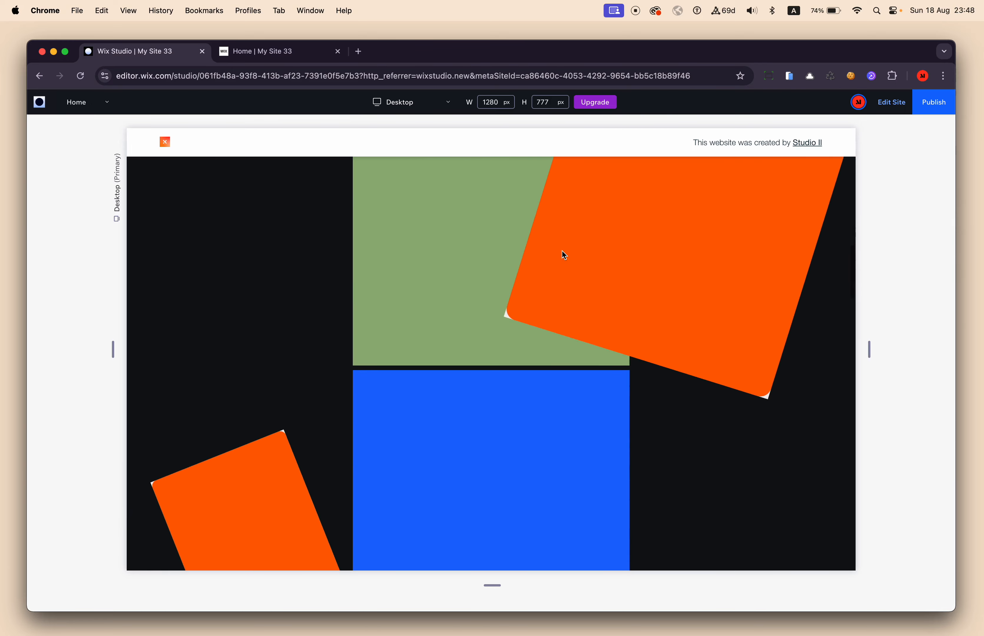
scroll(562, 250, up, 12)
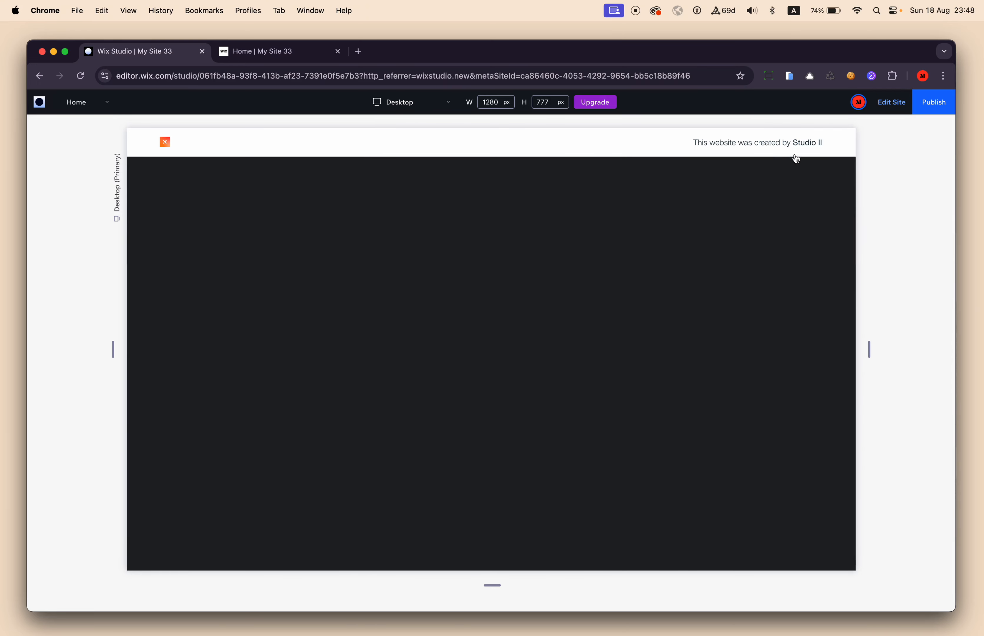
Scroll in from the start of the page and examine the changeover from the turn in to the turn out around the first item's centered position.
scroll(654, 286, down, 5)
scroll(656, 289, down, 3)
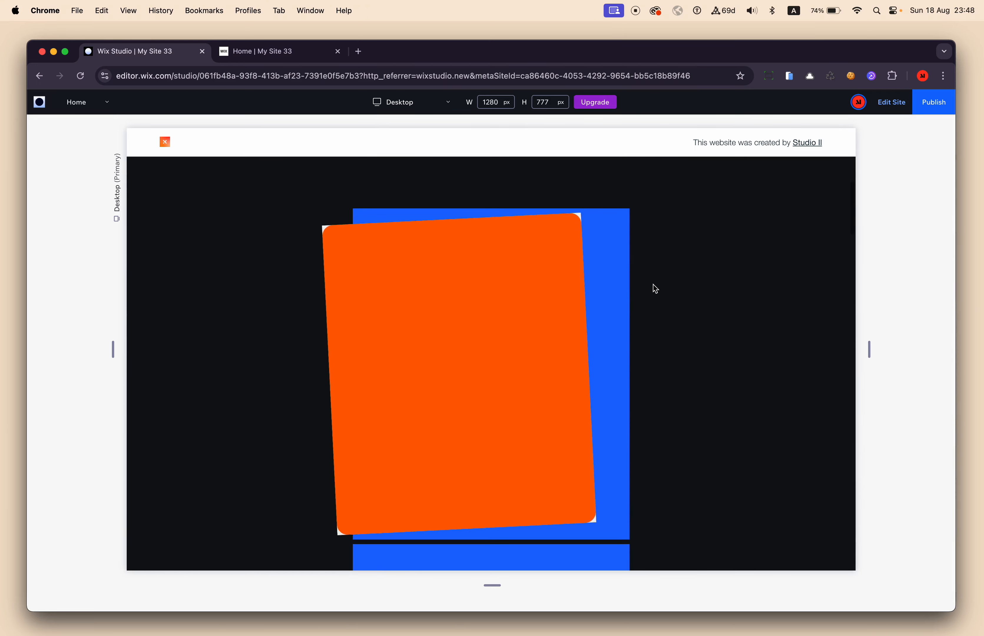
scroll(653, 285, up, 2)
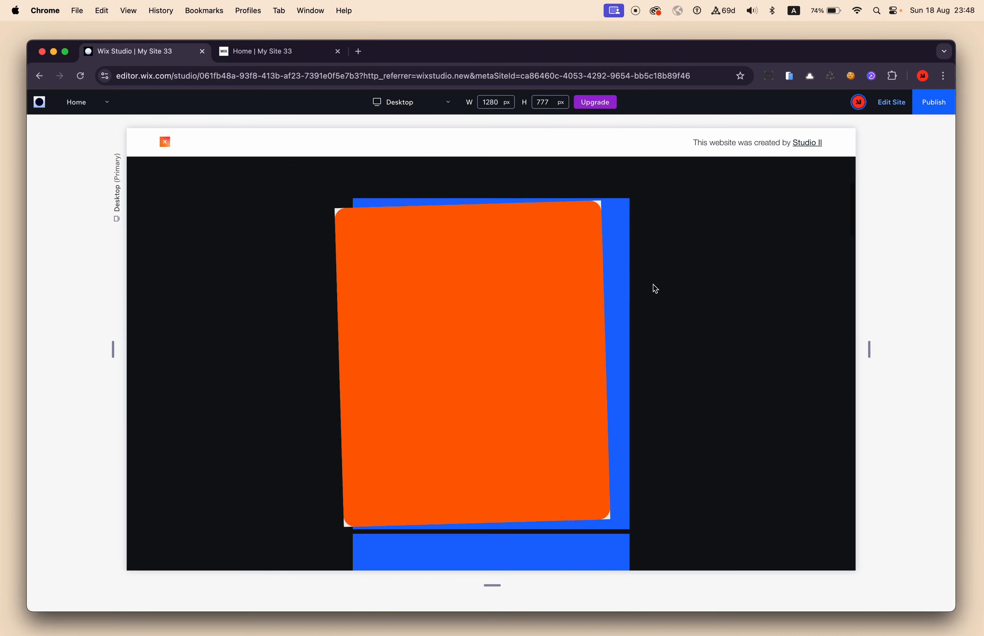
scroll(654, 284, down, 2)
scroll(654, 285, up, 1)
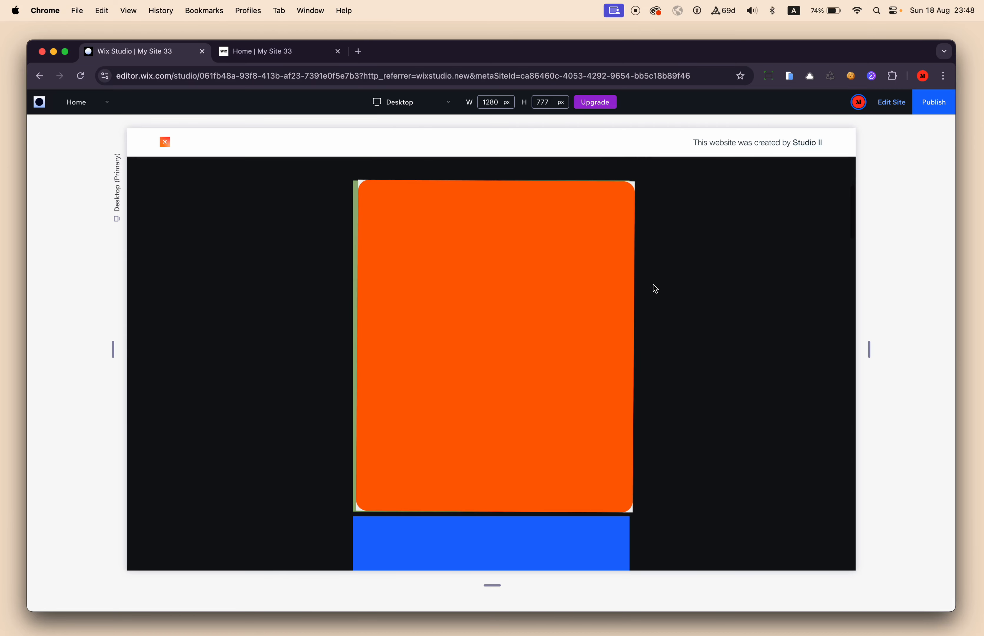
scroll(622, 309, up, 2)
scroll(621, 309, down, 1)
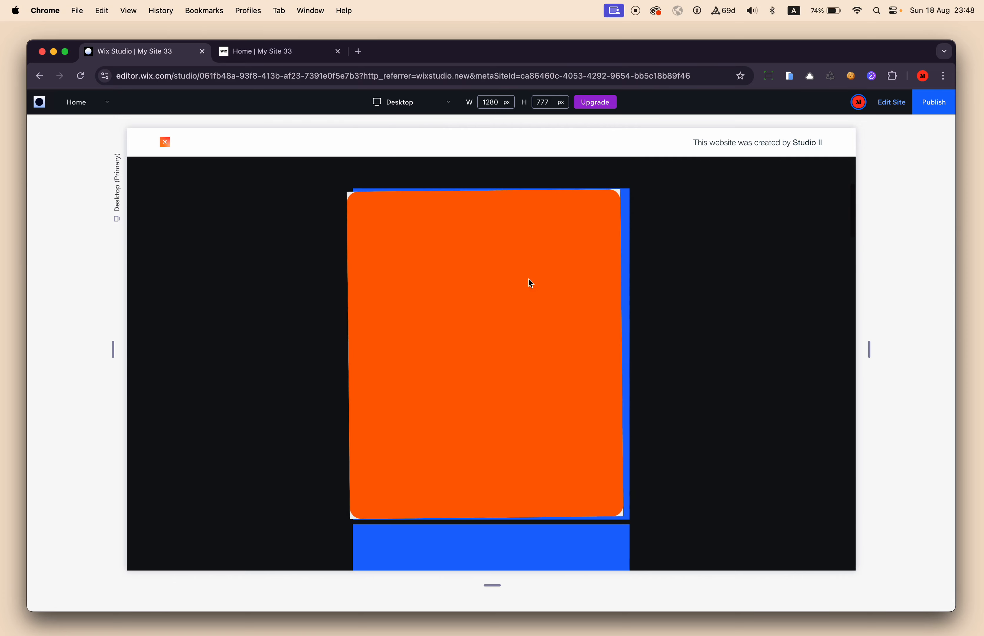
scroll(609, 334, down, 2)
scroll(610, 333, up, 1)
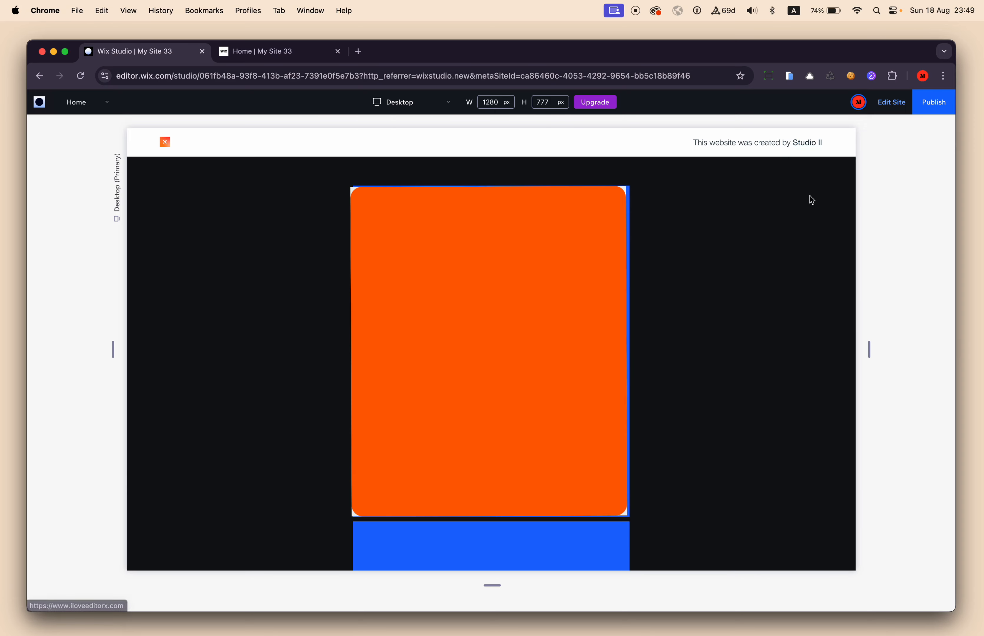
Examine the green container's position while the orange container turns out to the right, replay from the first item, and return to the editor.
scroll(771, 272, down, 3)
scroll(775, 272, down, 1)
scroll(775, 272, up, 3)
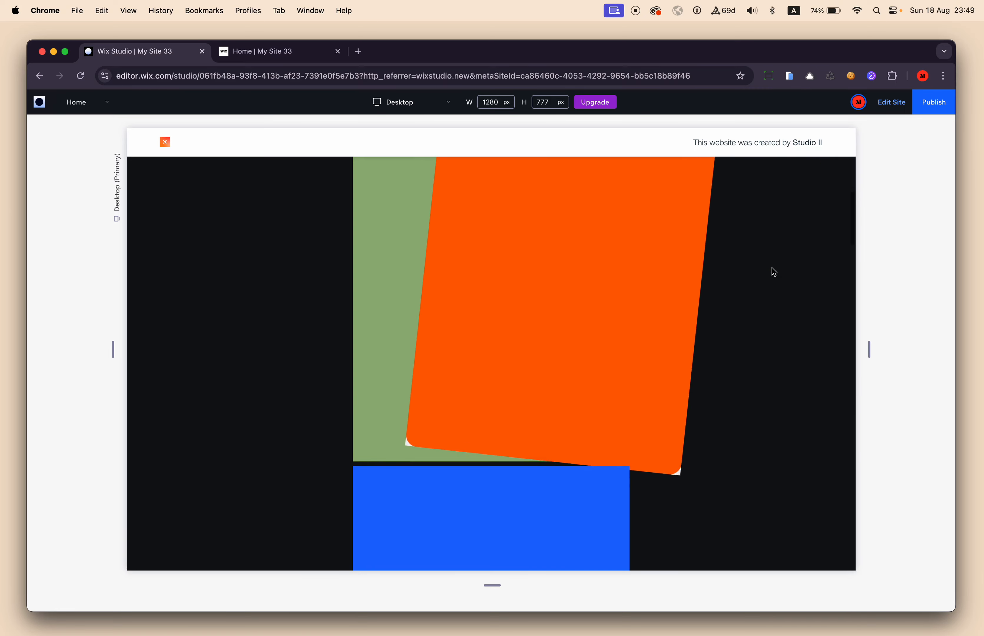
scroll(774, 272, down, 4)
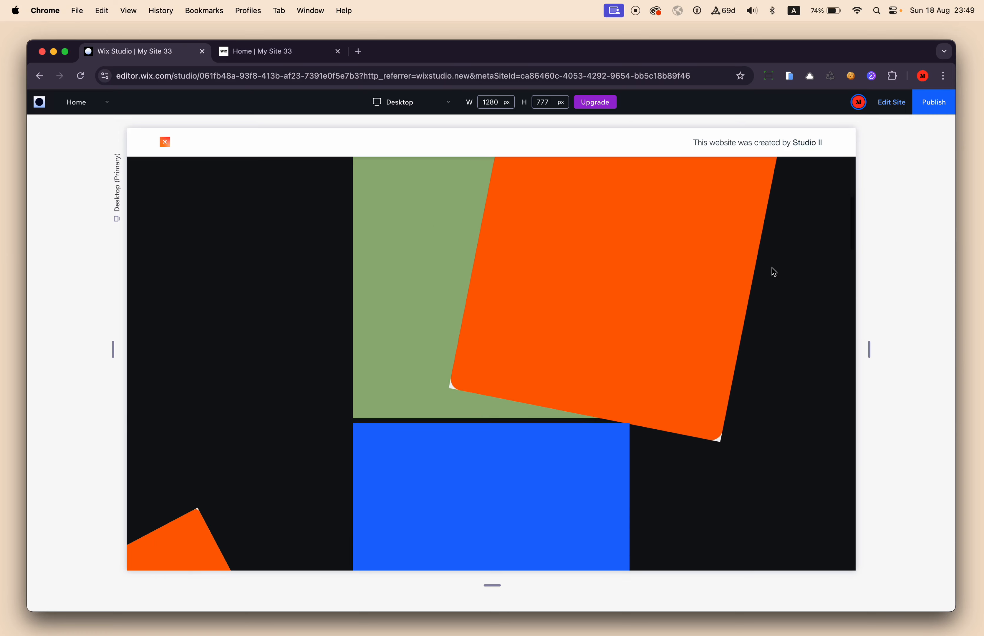
scroll(775, 272, up, 3)
scroll(773, 271, down, 4)
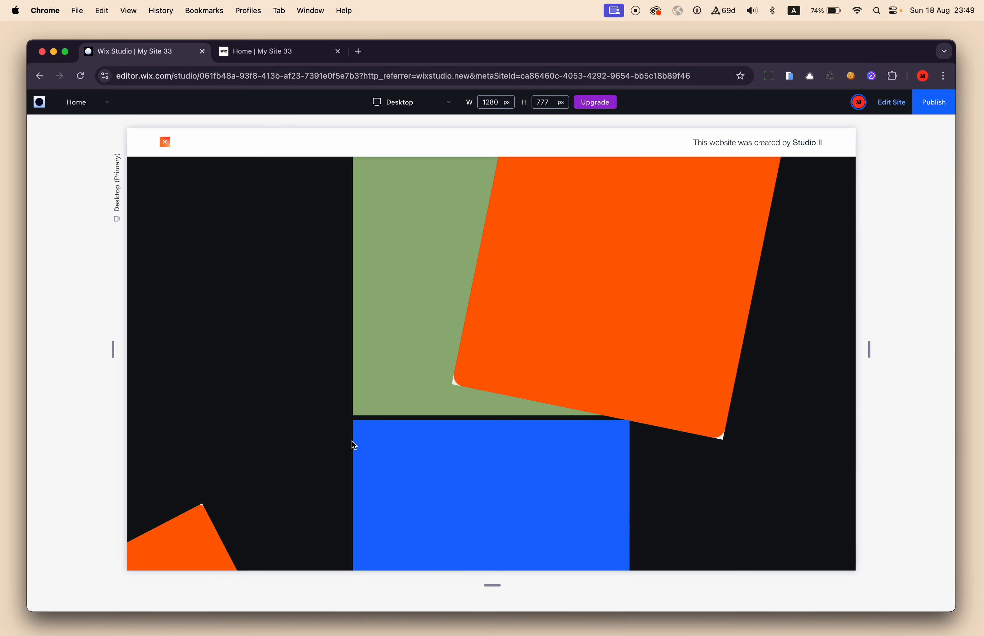
scroll(412, 407, down, 5)
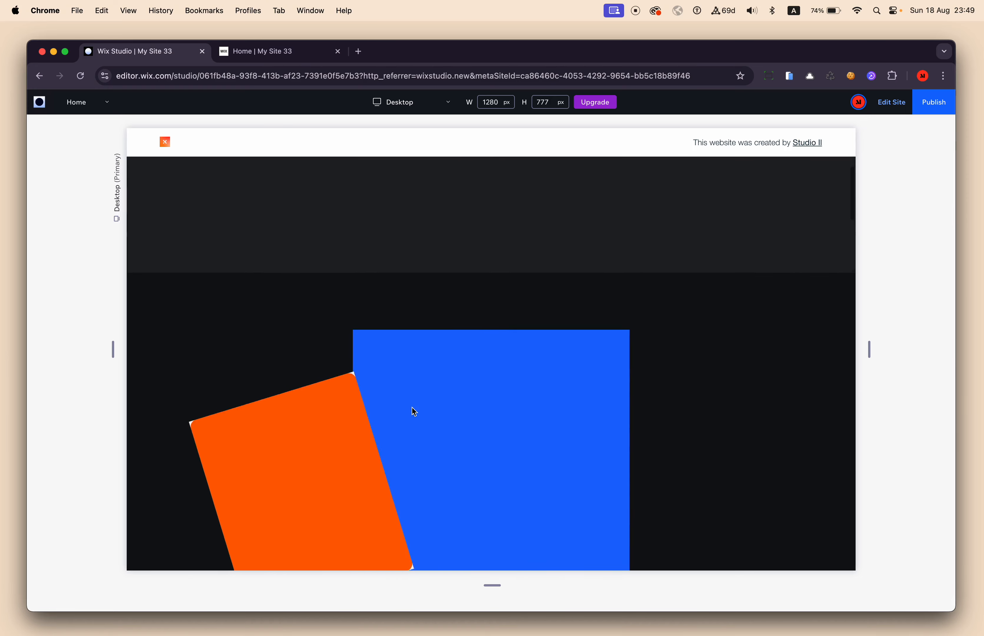
click(891, 103)
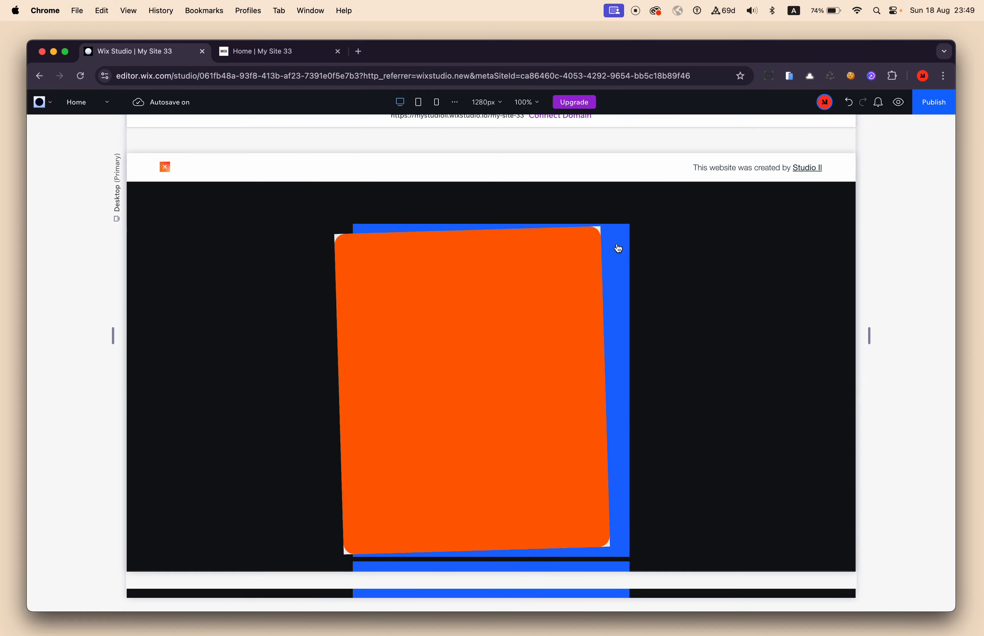
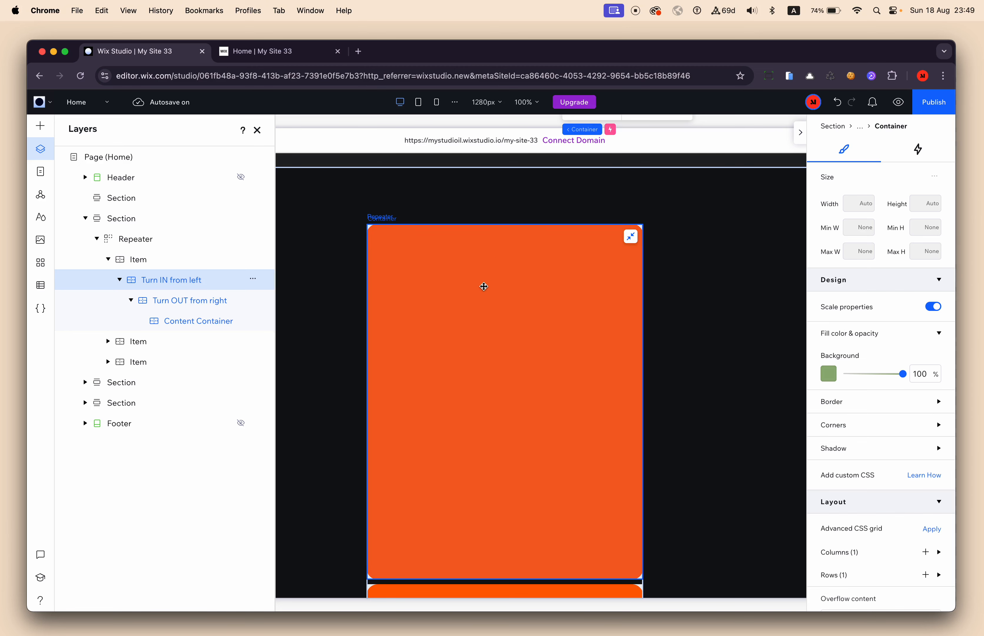
Change the first repeater item's row sizing from Min/max to Auto.
click(143, 262)
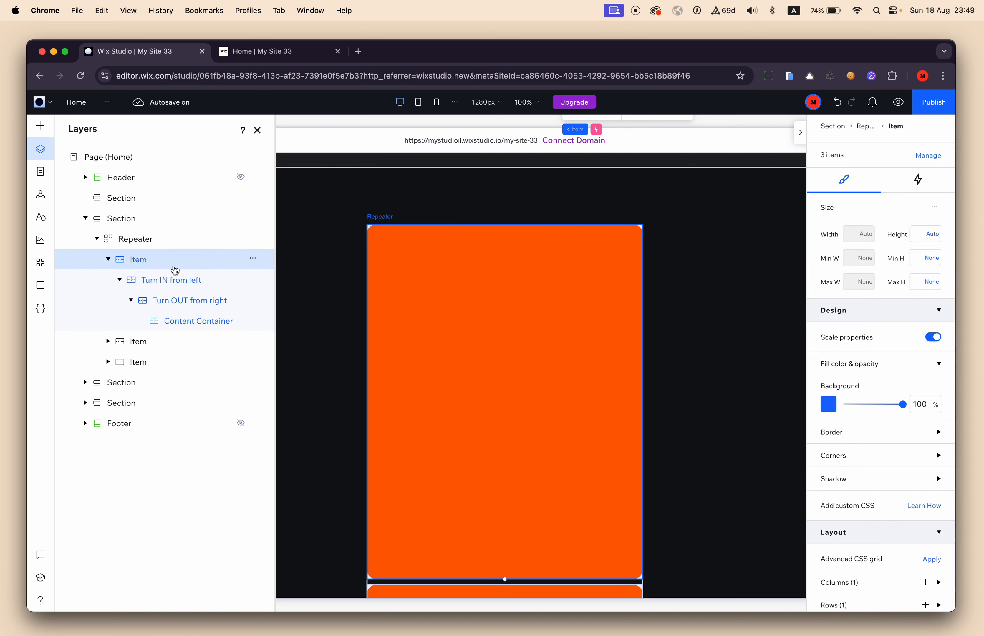
scroll(843, 471, down, 3)
click(846, 475)
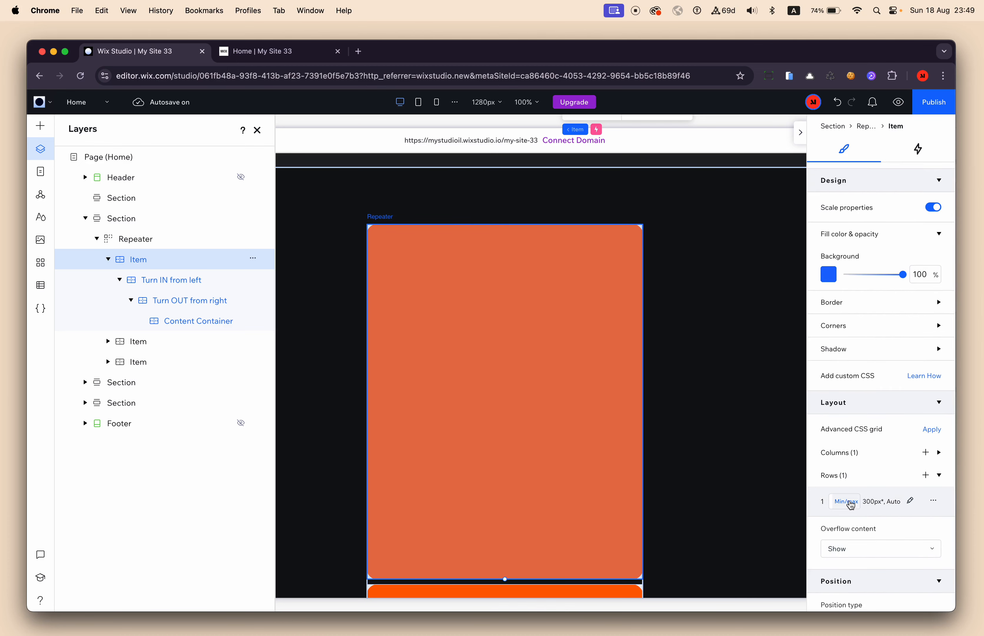
click(850, 504)
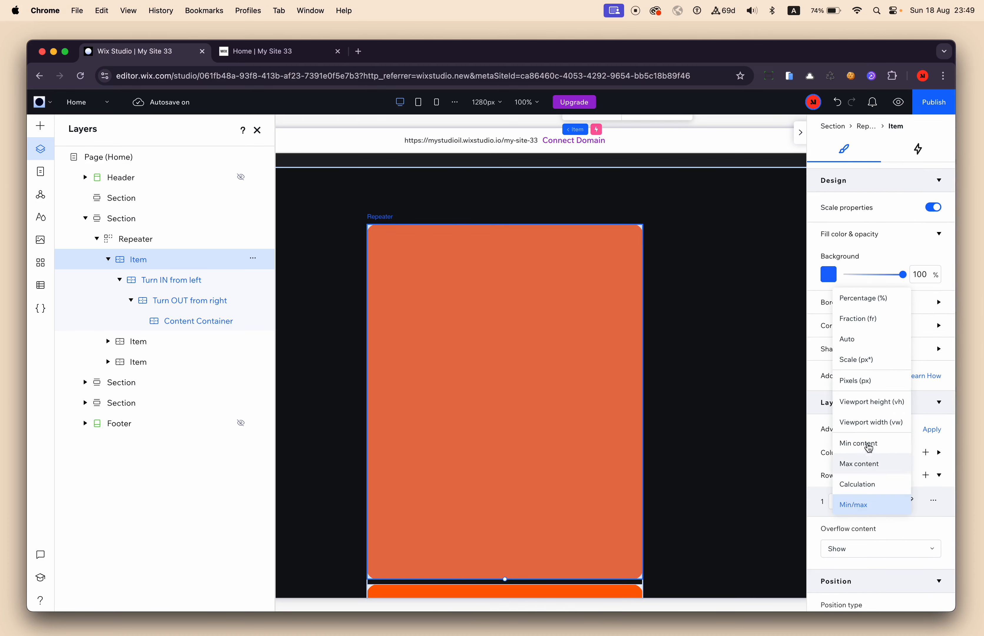
click(878, 338)
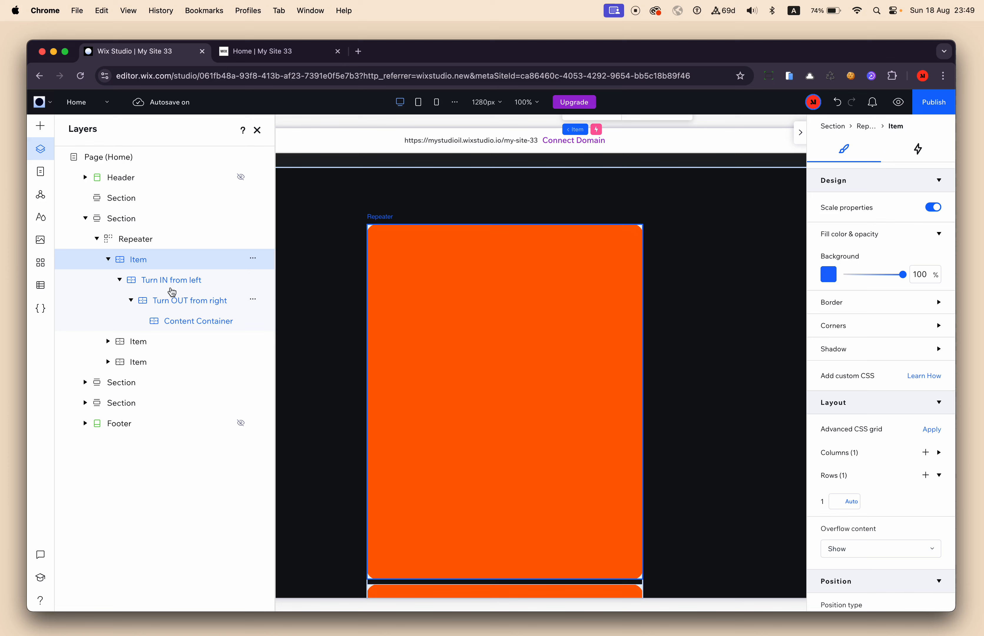
Change the Content Container's row sizing from Min/max to a fraction of 1 fr.
click(194, 324)
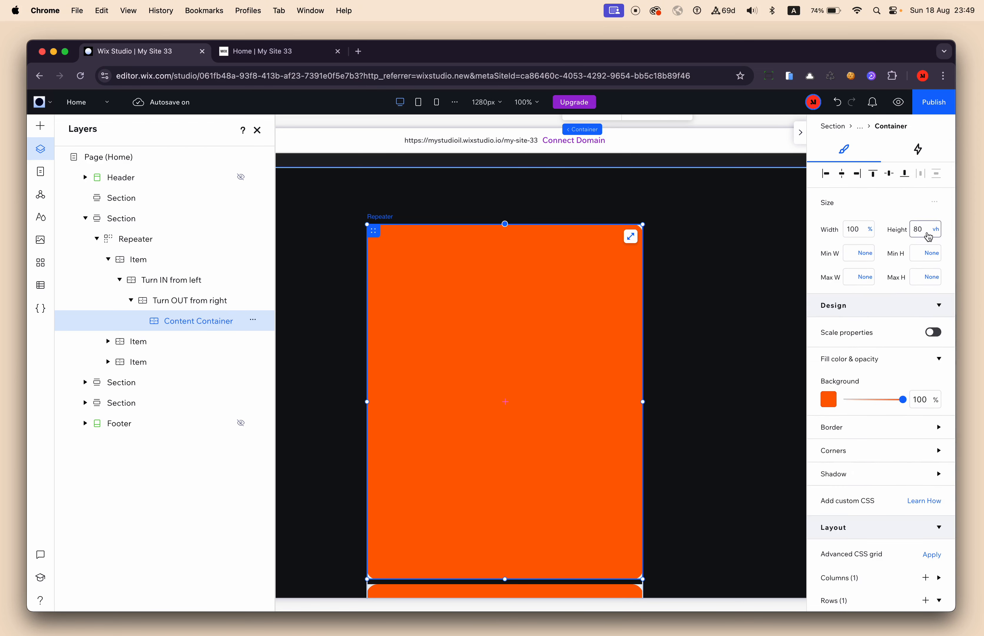
scroll(859, 281, down, 6)
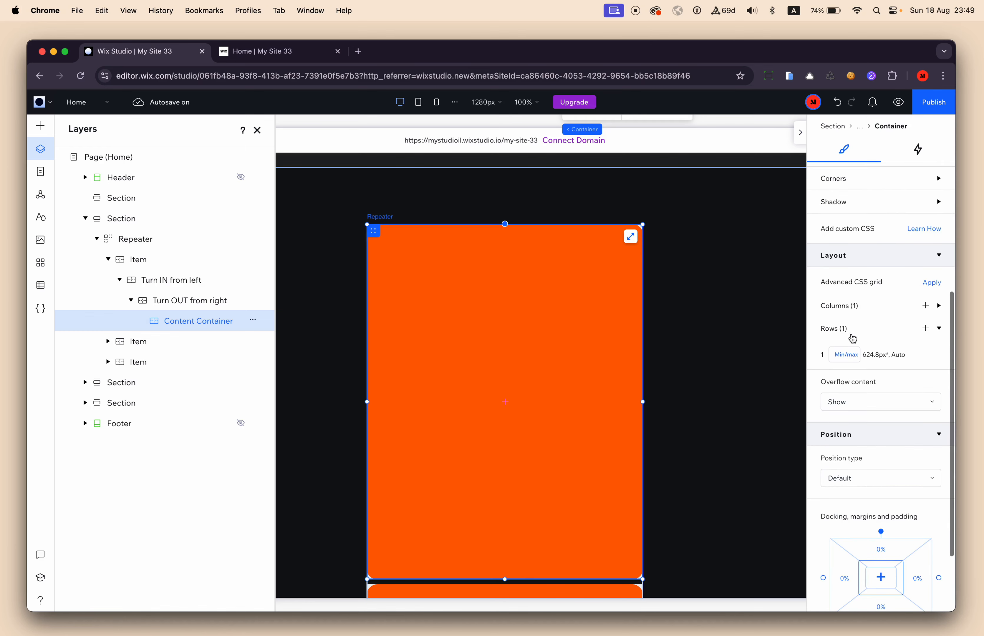
click(849, 357)
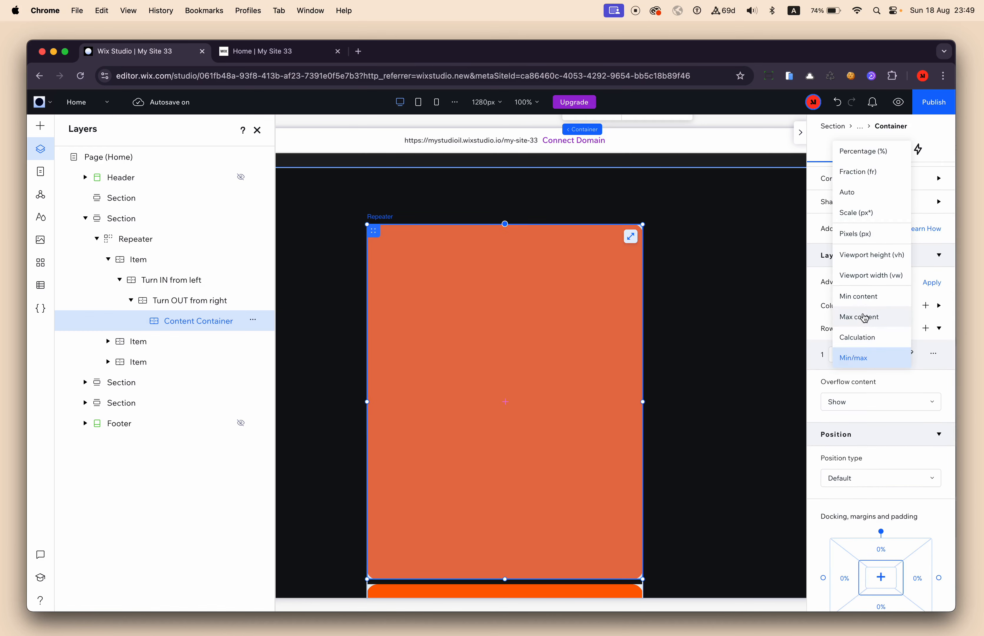
click(879, 172)
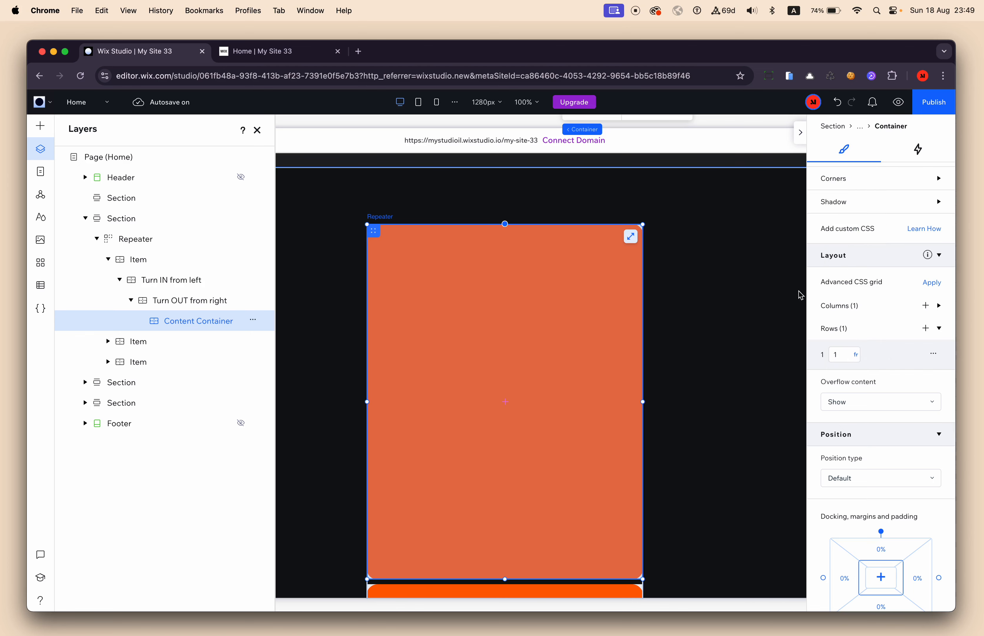
Set the Content Container's height to 50 vh.
scroll(846, 325, up, 5)
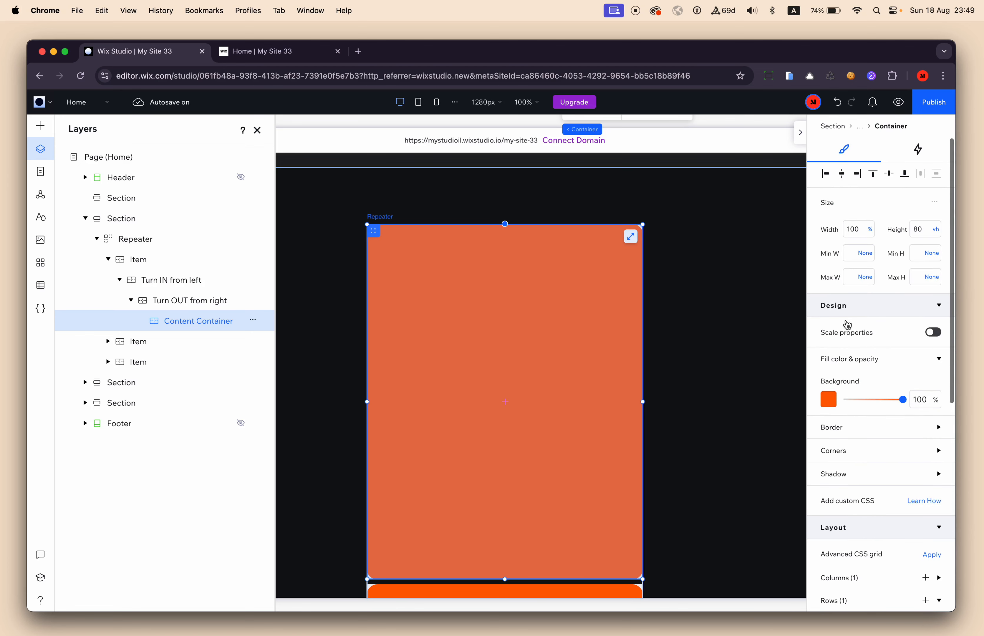
click(922, 231)
text(50)
key(Return)
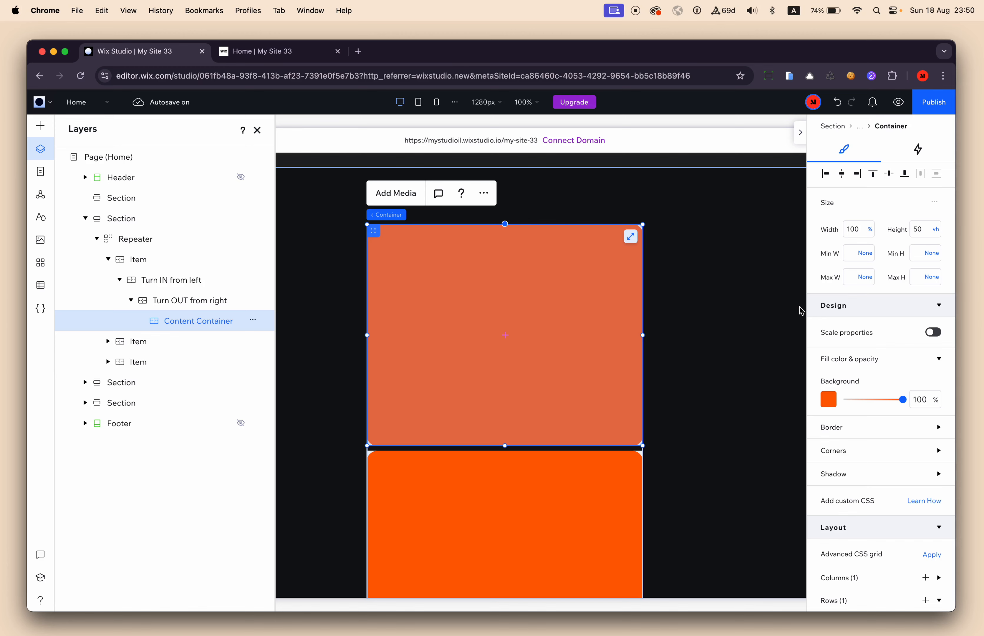
Preview the site, examine how the shorter items turn in and out and how much neighbouring items share the view, and return to the editor.
click(899, 102)
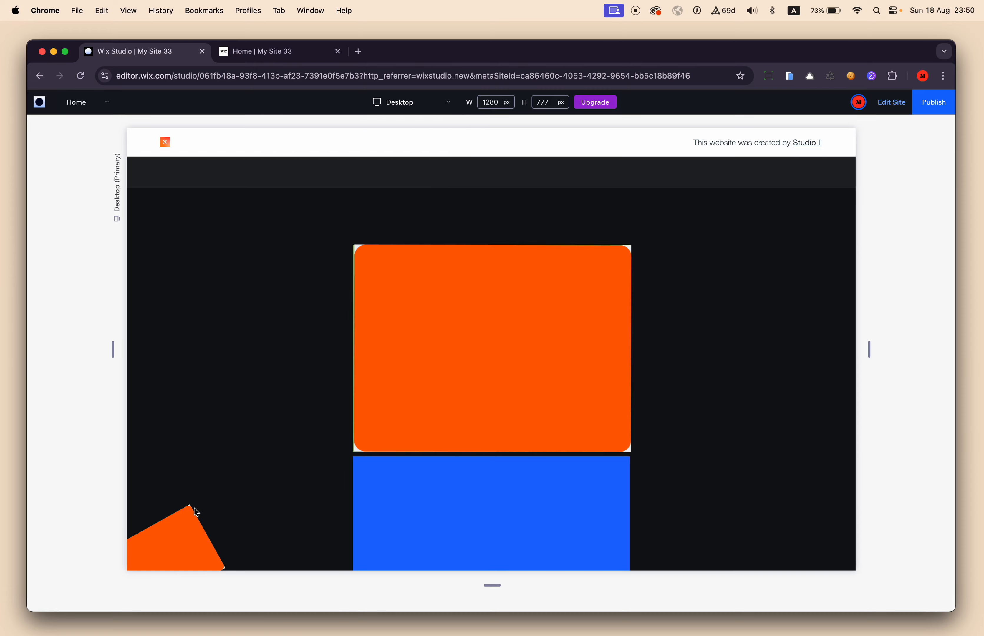
scroll(194, 509, down, 5)
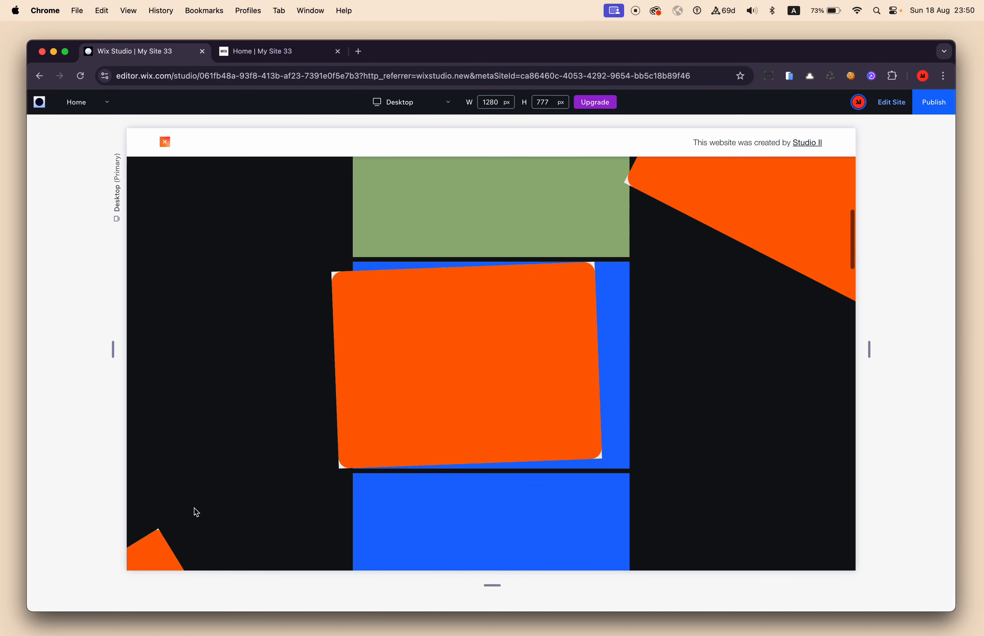
scroll(194, 508, down, 2)
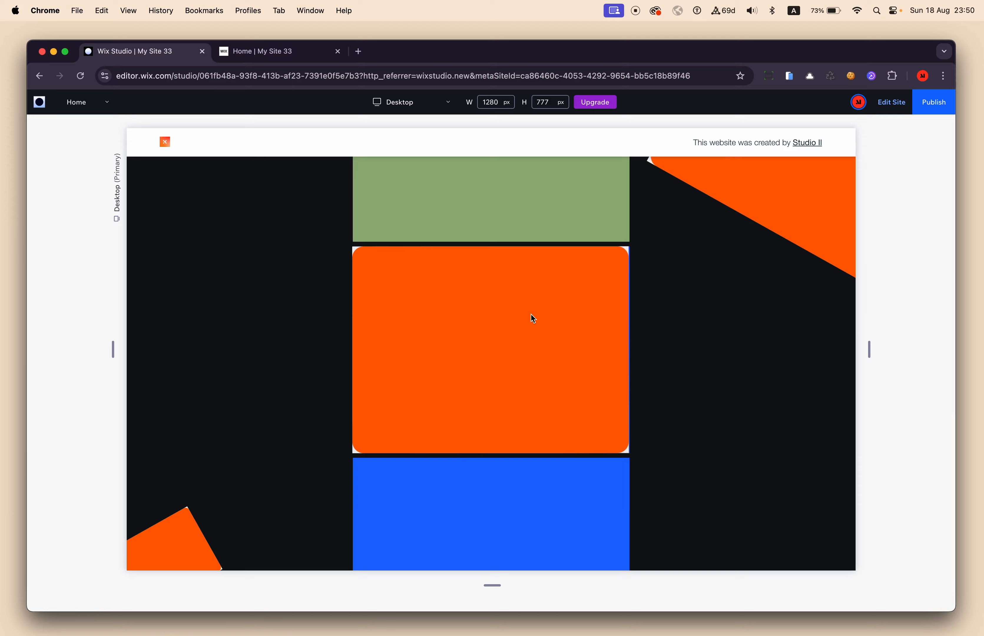
scroll(531, 314, up, 3)
scroll(531, 315, down, 2)
scroll(531, 315, up, 4)
scroll(531, 314, down, 1)
scroll(532, 314, down, 5)
scroll(532, 314, up, 1)
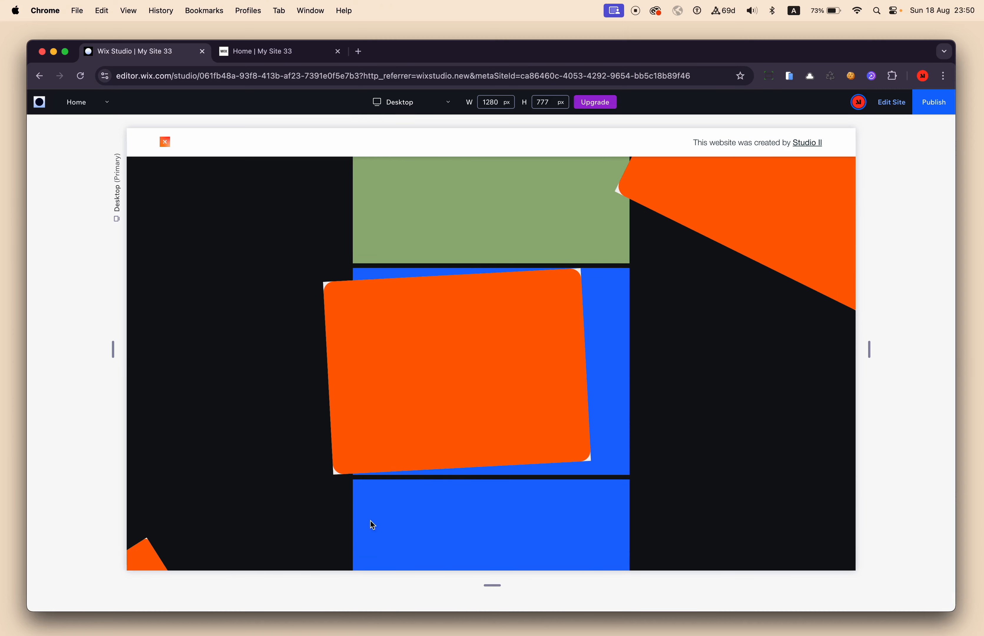
click(891, 103)
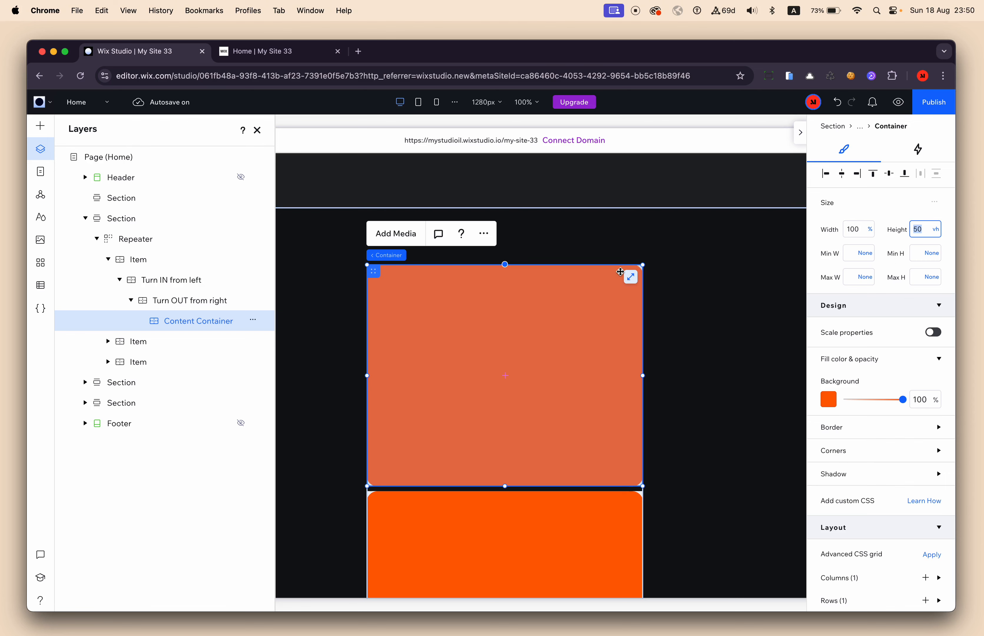
Set the Content Container's height to 80 vh and its top margin to -30 vh, linking the margins so all sides match.
key(Return)
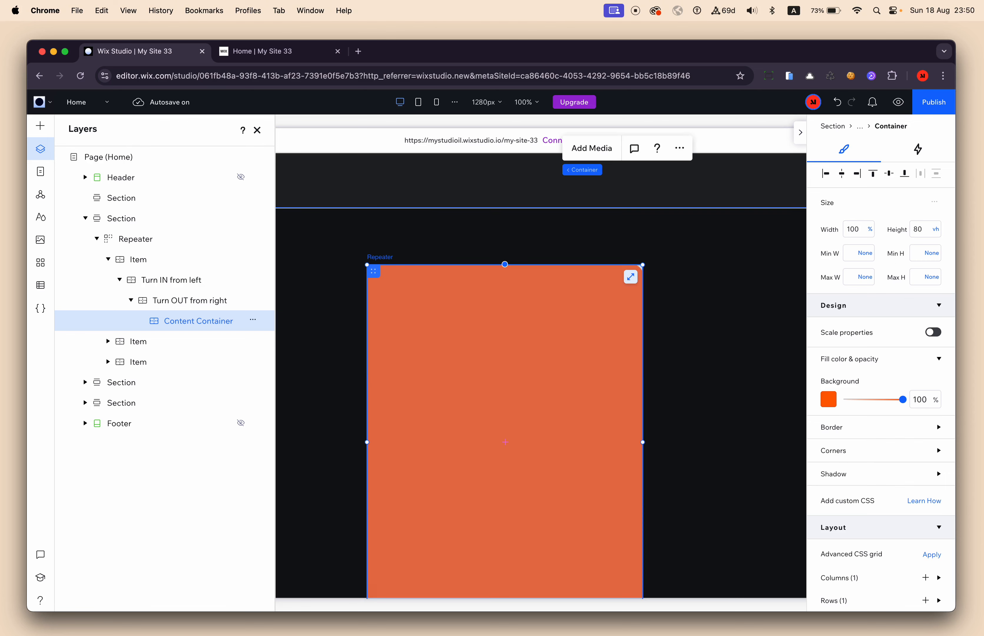
scroll(463, 451, down, 2)
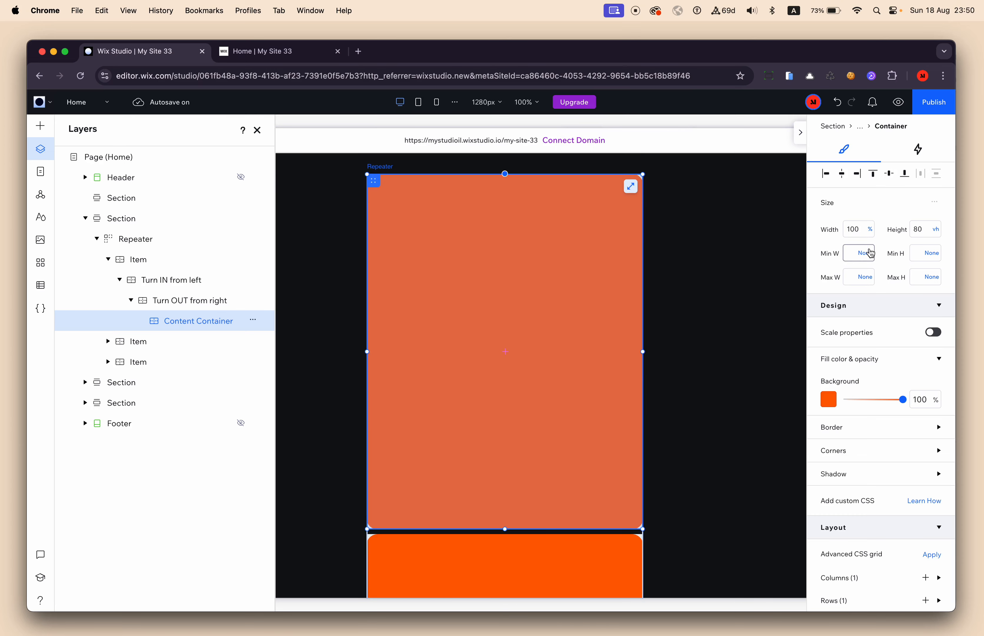
click(144, 266)
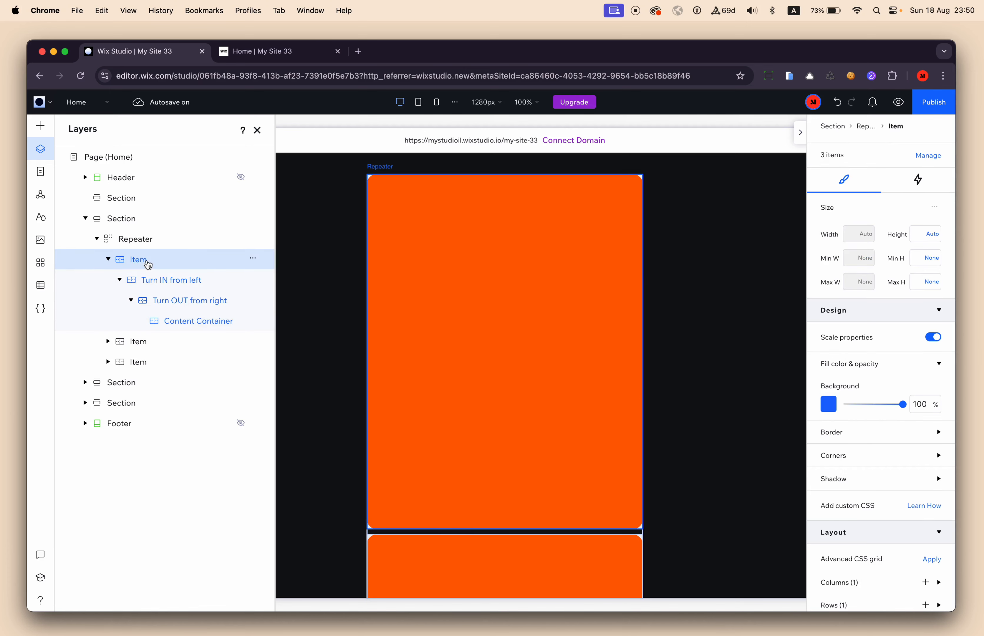
click(179, 323)
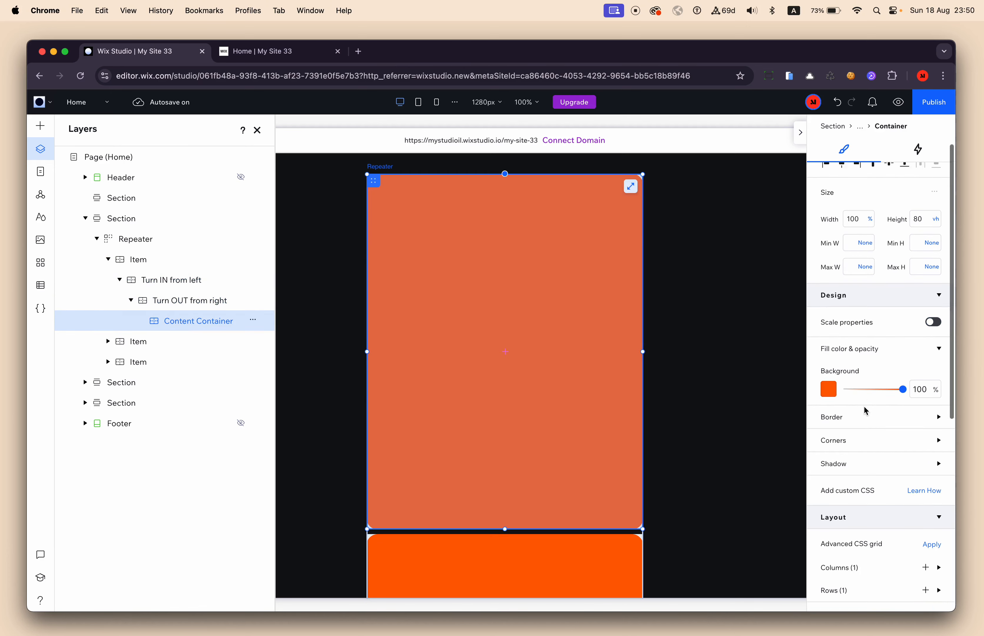
scroll(864, 411, down, 8)
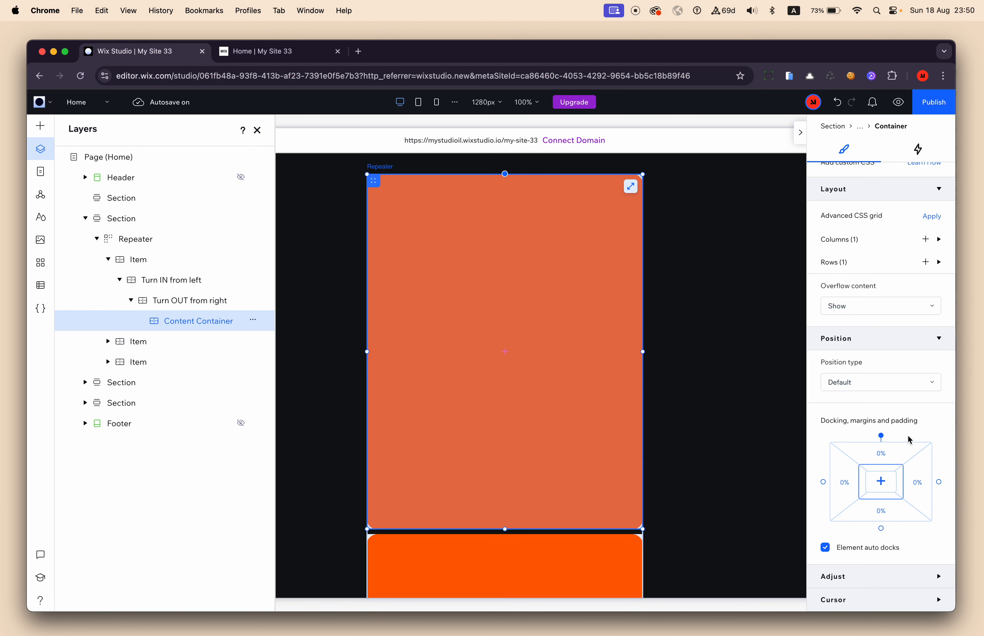
click(871, 456)
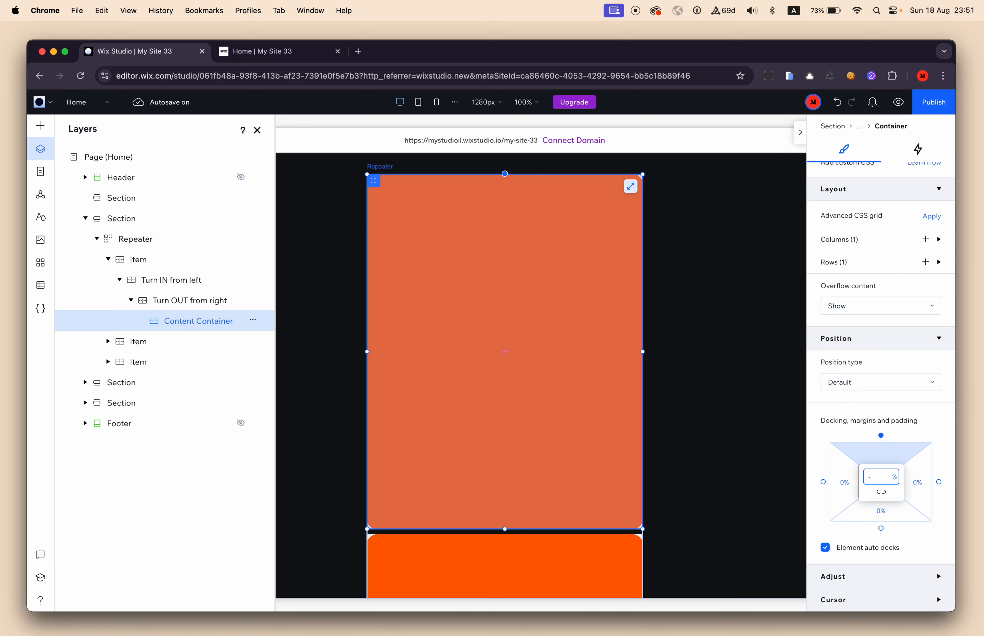
text(h)
key(Return)
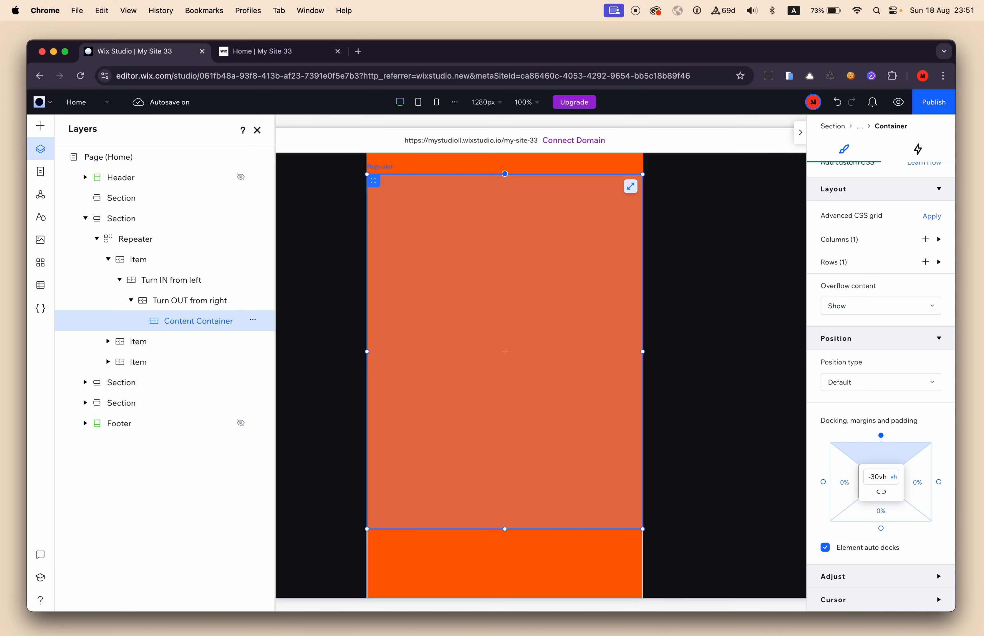
click(881, 492)
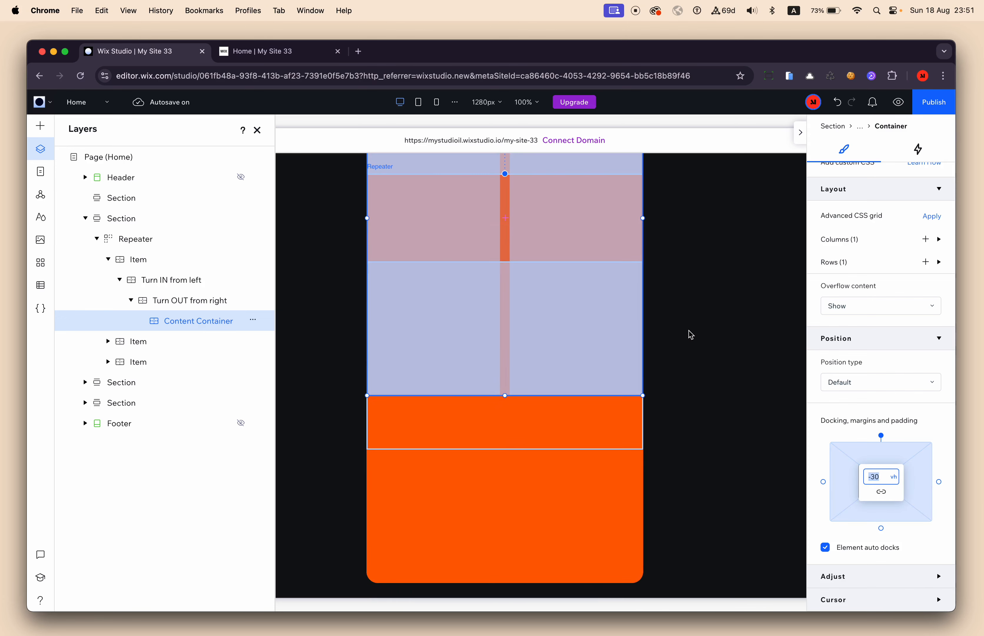
Give the Content Container a black border 2 px wide.
click(699, 335)
scroll(562, 347, down, 3)
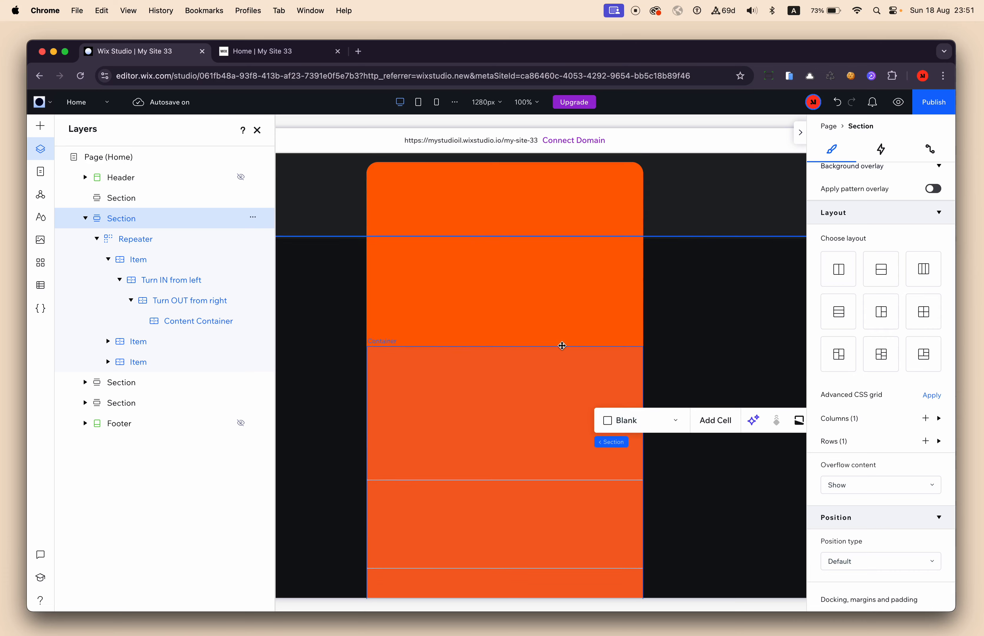
click(473, 201)
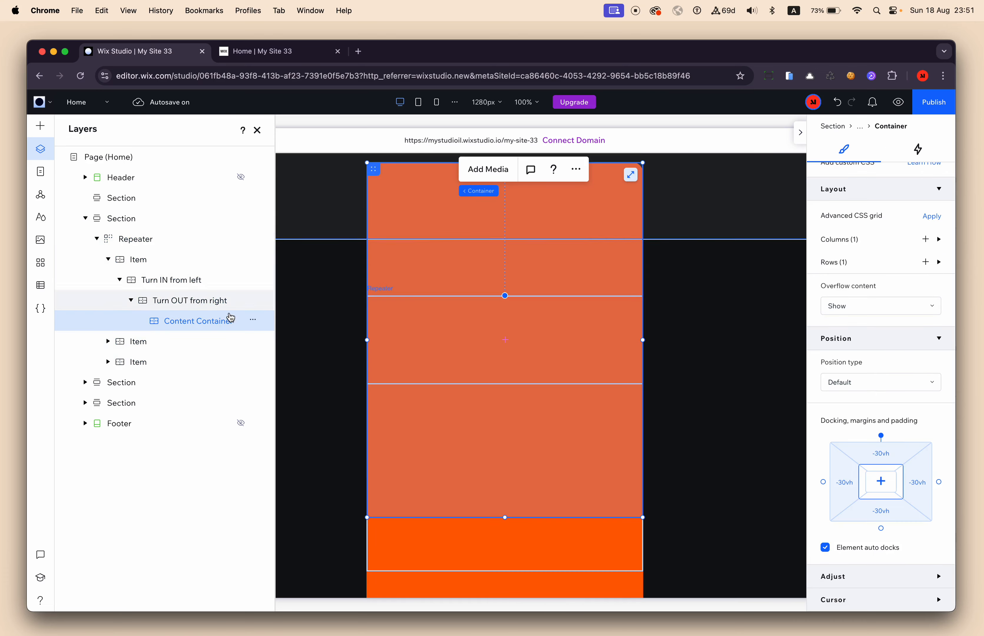
scroll(869, 414, up, 5)
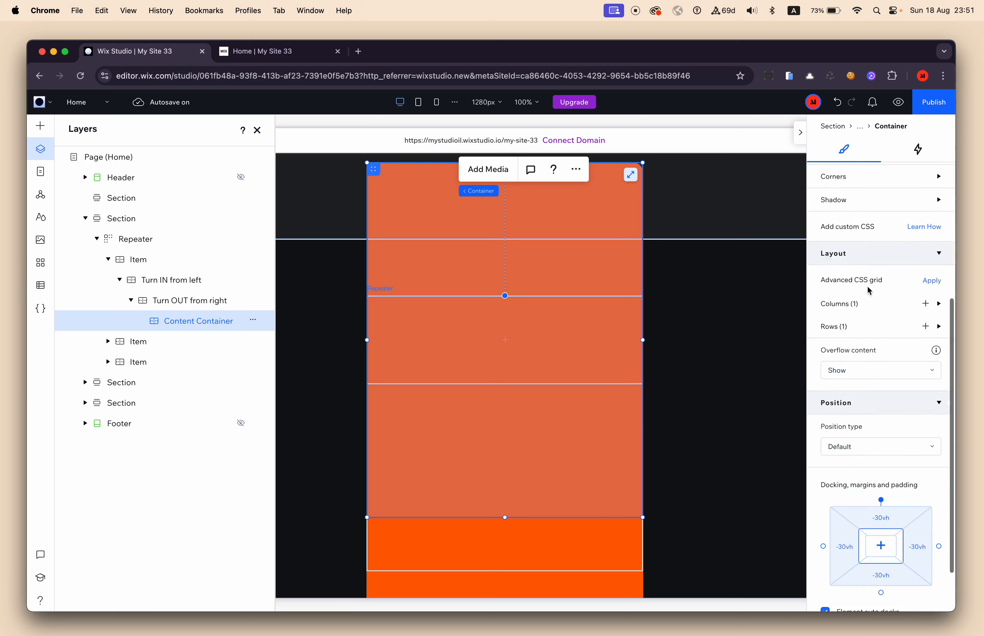
click(849, 259)
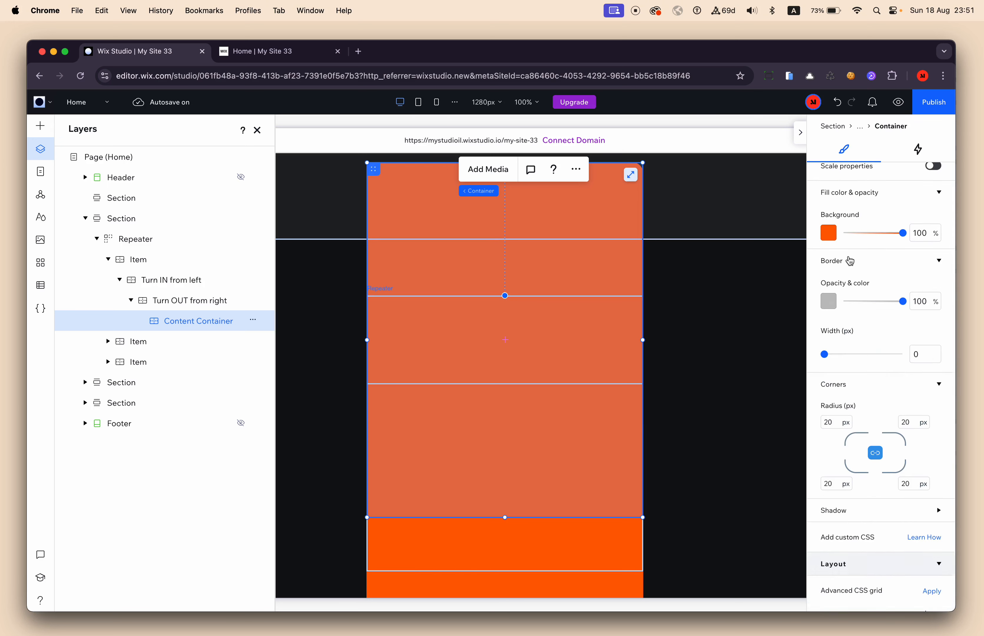
click(915, 351)
text(2)
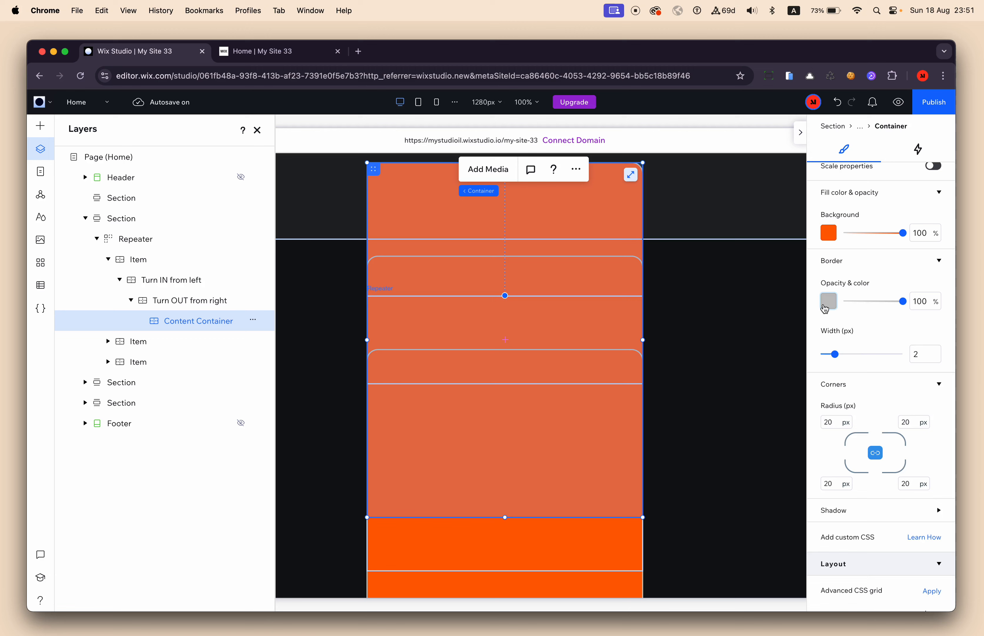
click(829, 301)
click(932, 375)
click(774, 375)
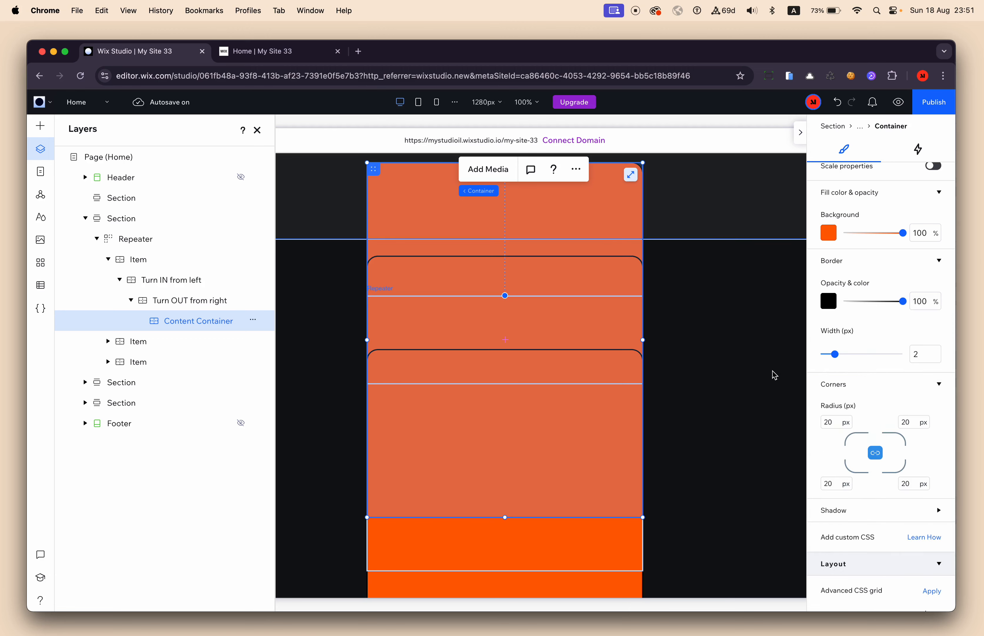
click(772, 375)
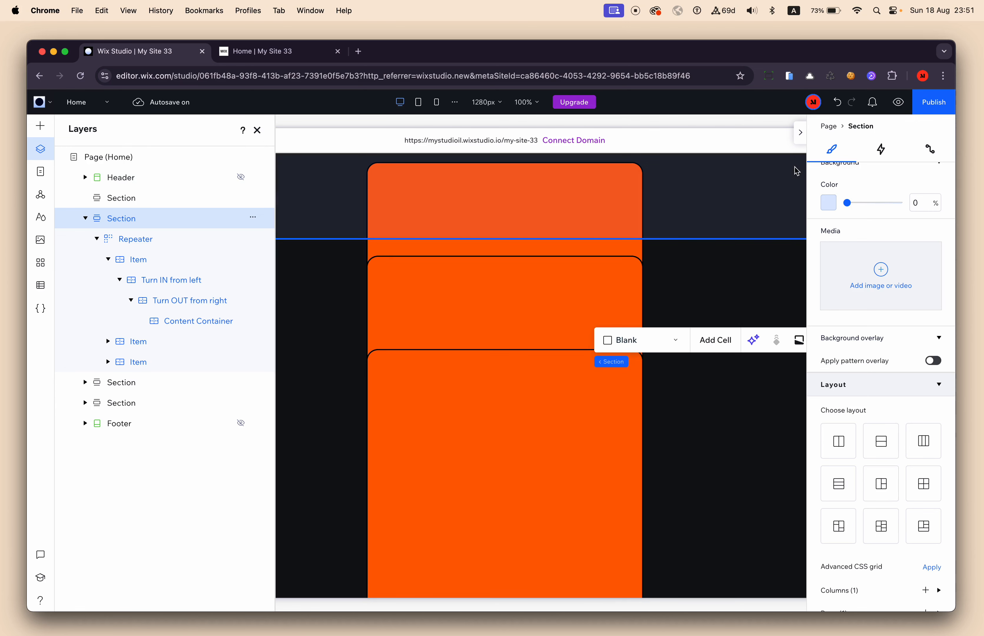
Preview the site and examine how the overlapping, outlined containers turn in and out together while scrolling.
click(899, 103)
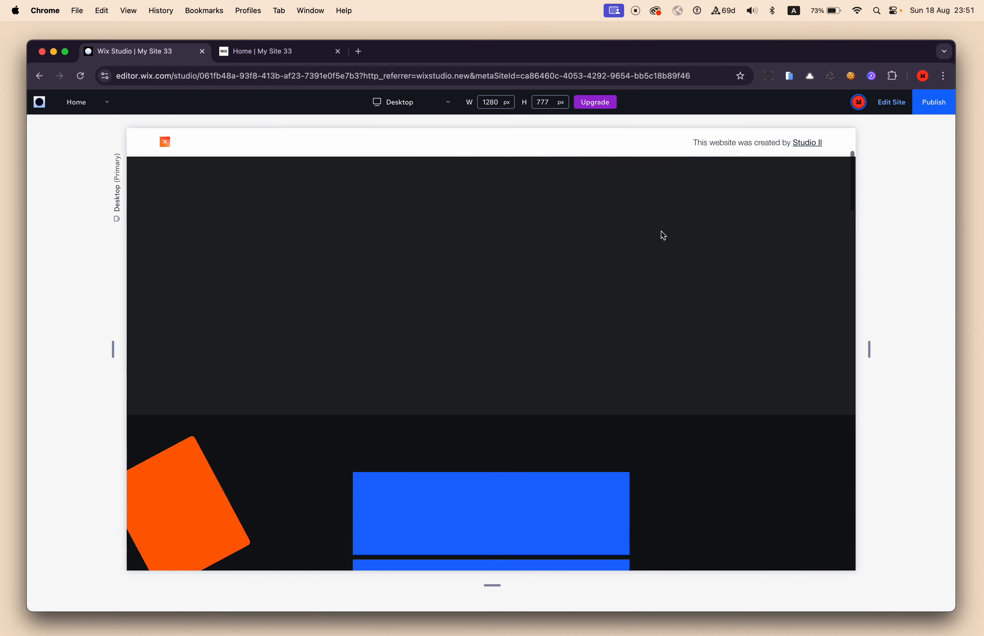
scroll(664, 236, down, 5)
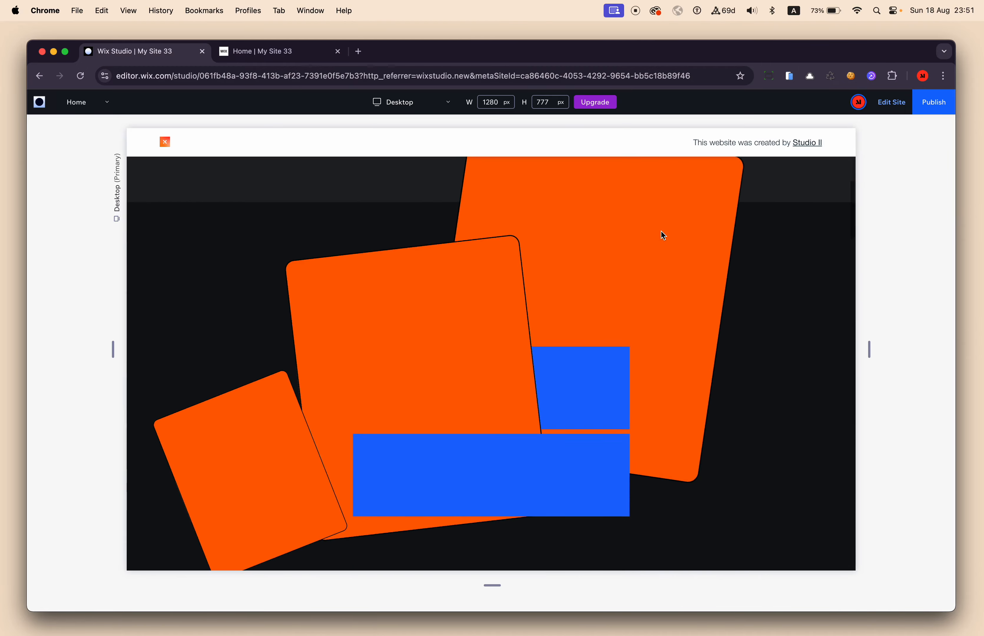
scroll(663, 235, down, 3)
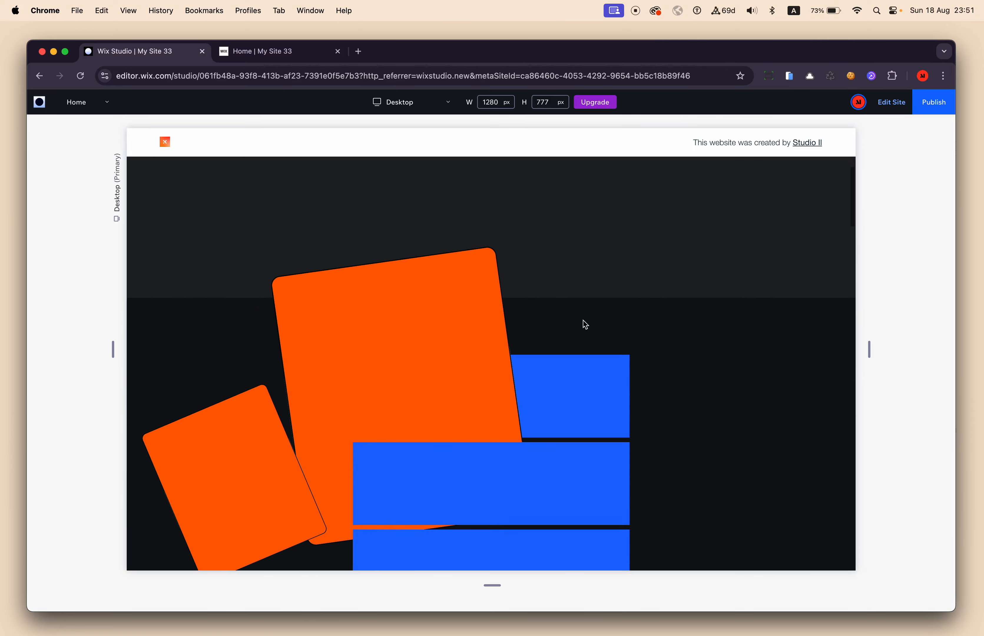
scroll(351, 417, down, 3)
scroll(350, 413, down, 4)
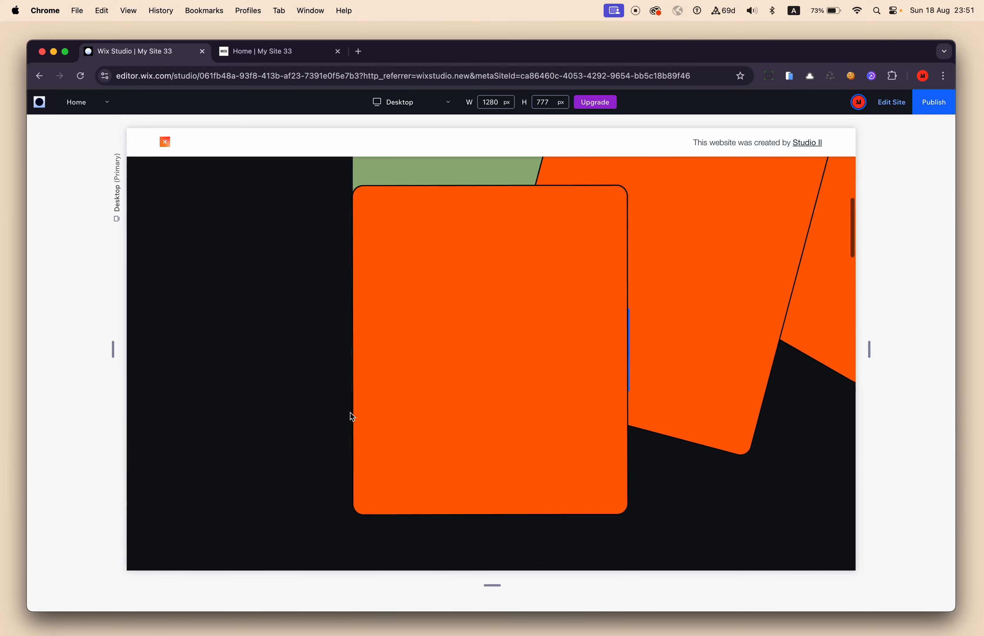
scroll(349, 413, up, 5)
scroll(350, 413, down, 4)
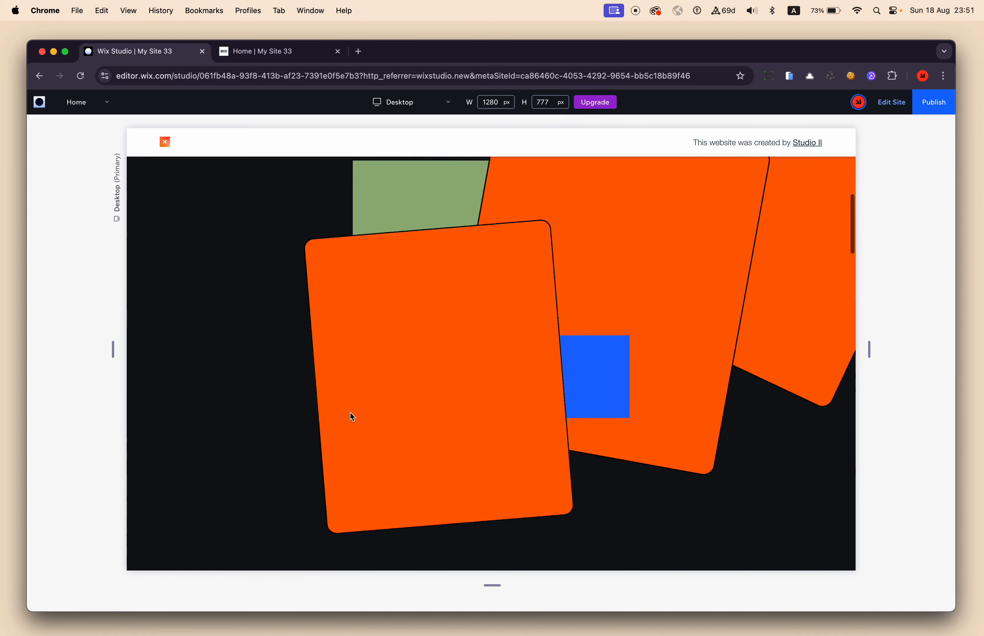
Recheck the amount of overlap between the outlined containers in the preview, and return to the editor.
scroll(350, 413, up, 5)
scroll(350, 413, down, 4)
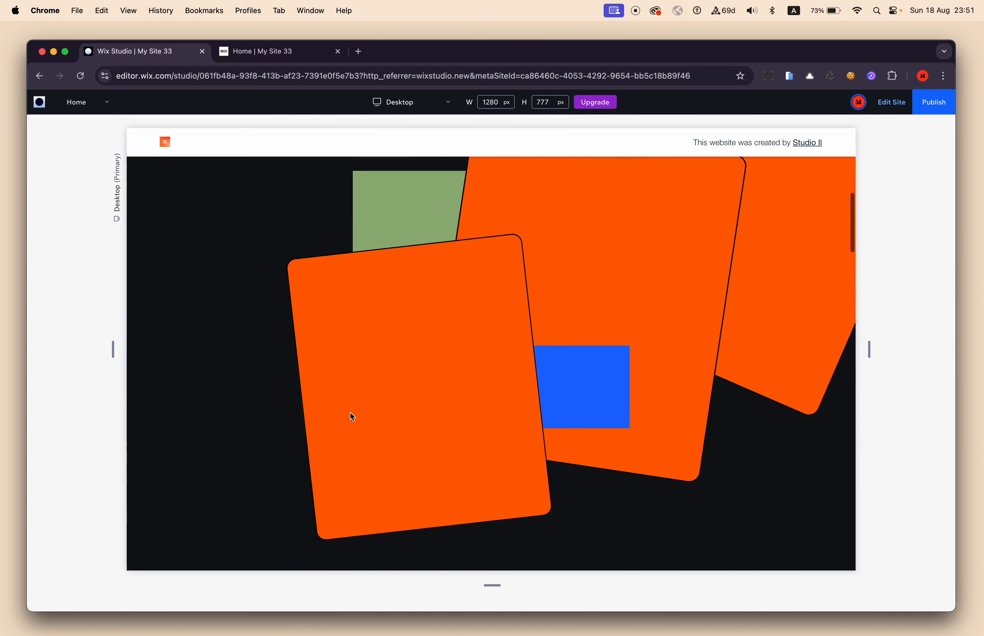
scroll(350, 413, up, 5)
click(892, 102)
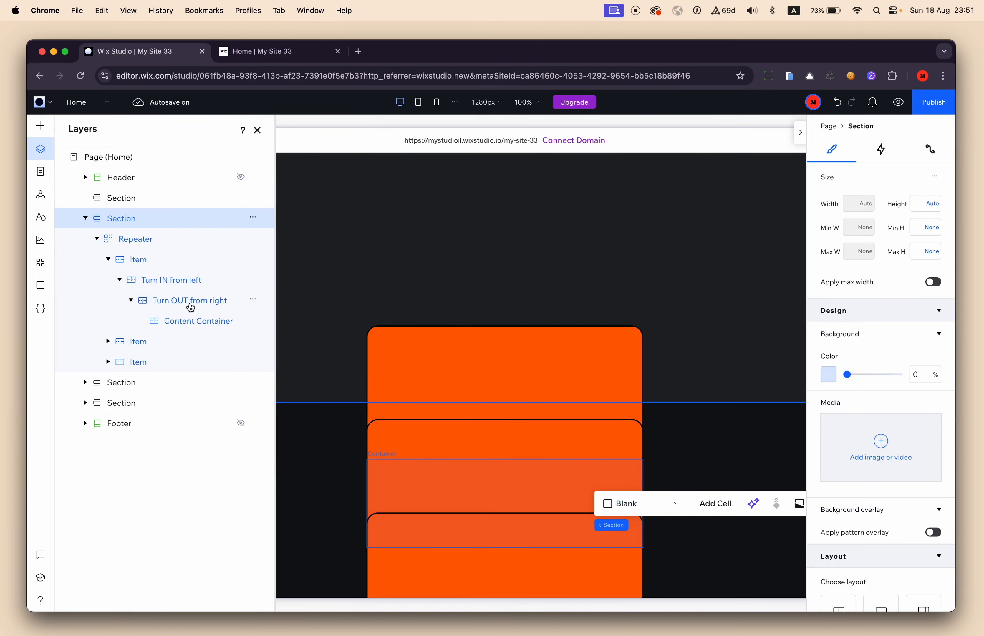
Set the Content Container's top margin to -15 vh and apply the same margin to all sides.
click(174, 310)
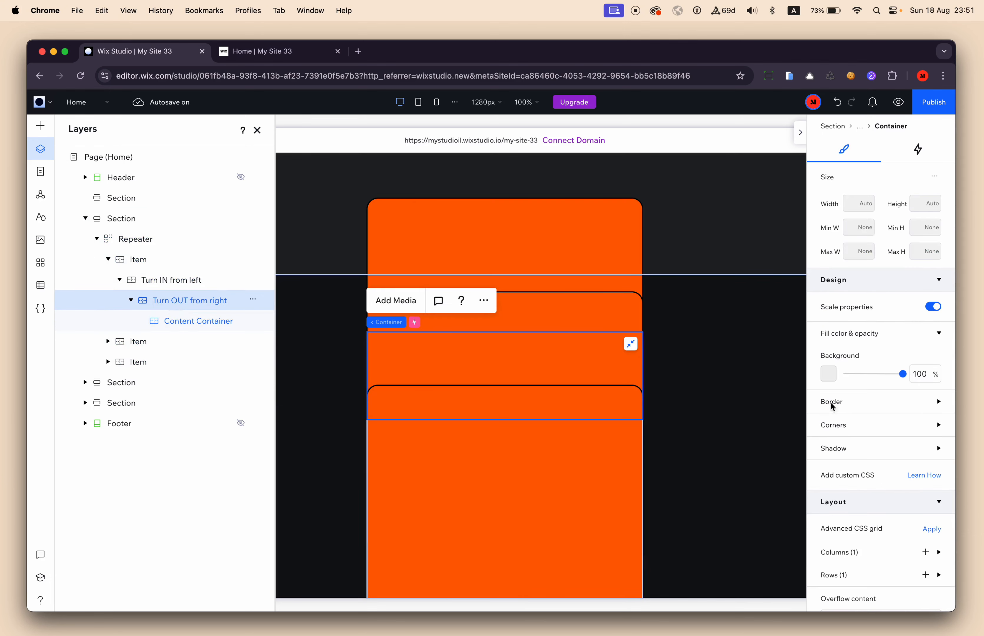
scroll(869, 413, down, 7)
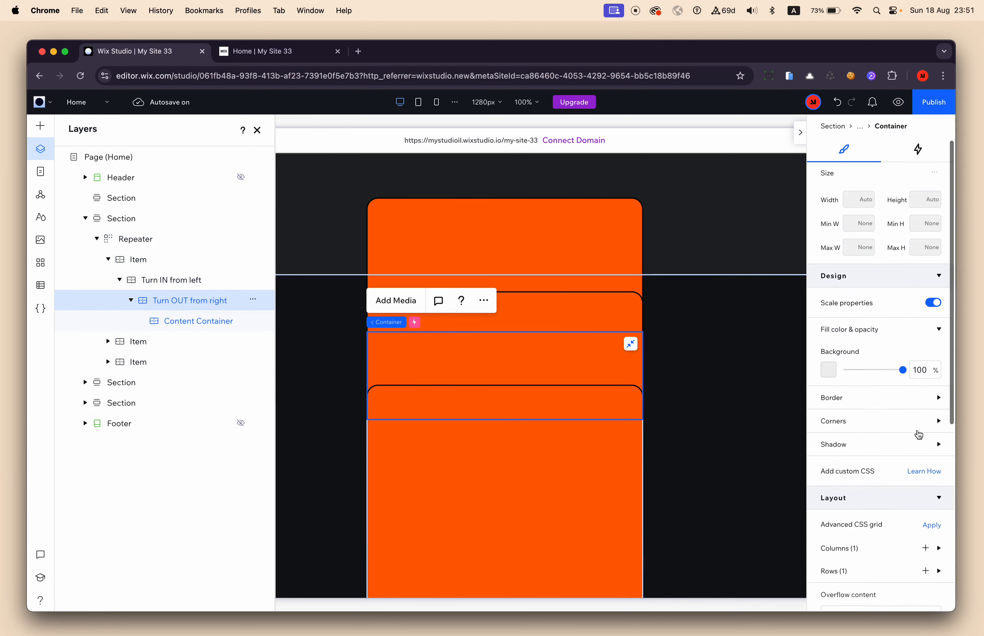
click(203, 329)
click(884, 478)
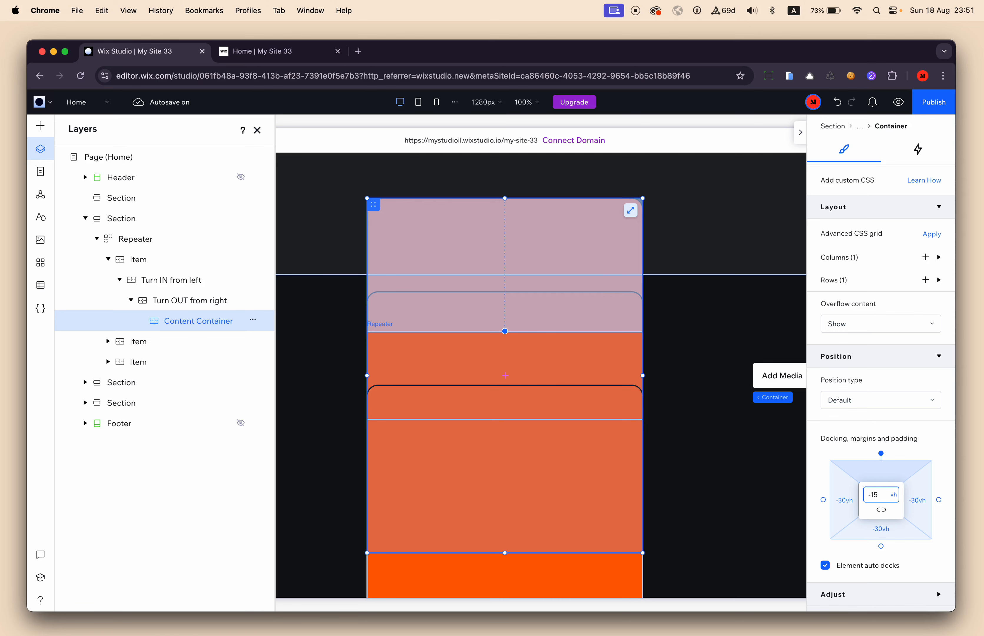
text(-15)
key(Return)
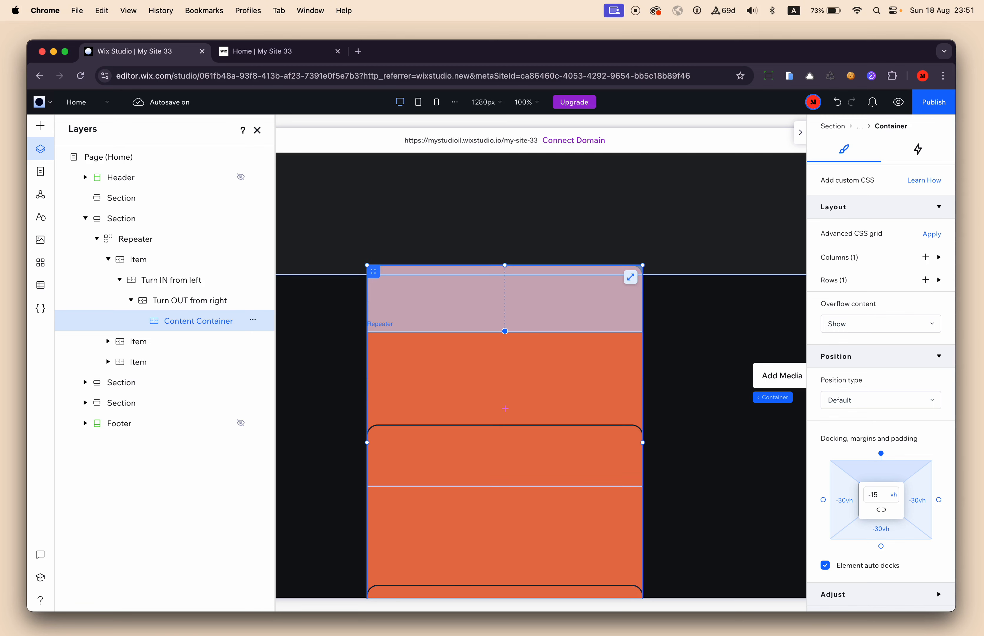
click(881, 513)
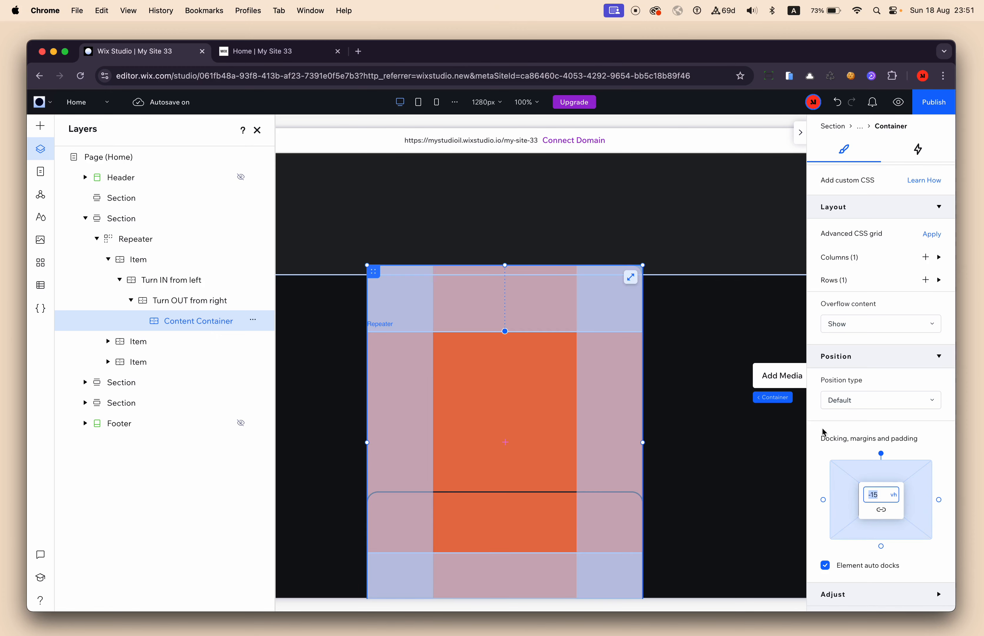
Preview the site, examine how far apart the containers turn in and out with the reduced overlap, and return to the editor.
click(898, 102)
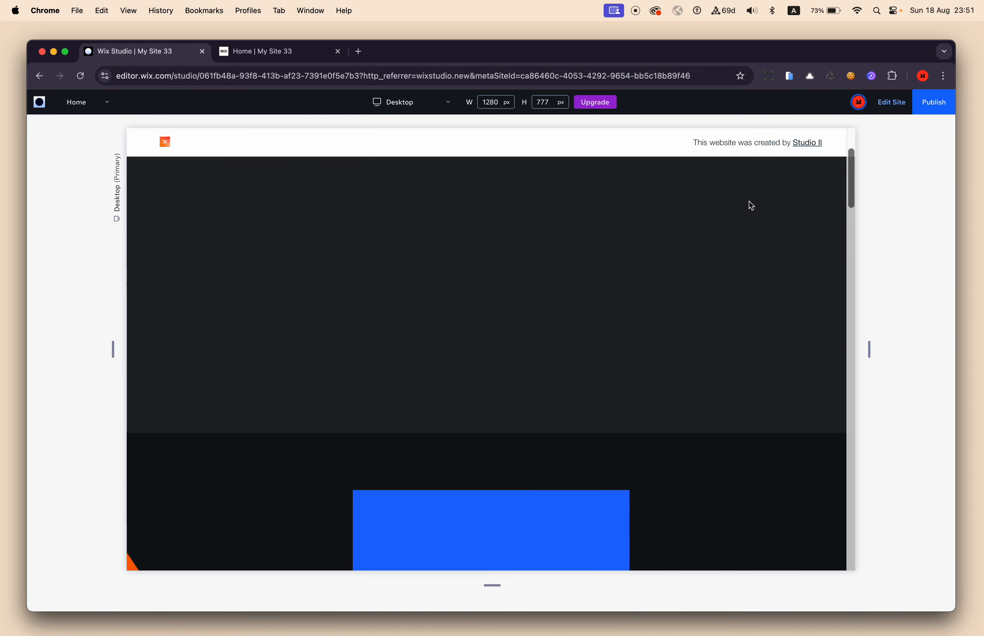
scroll(749, 201, down, 5)
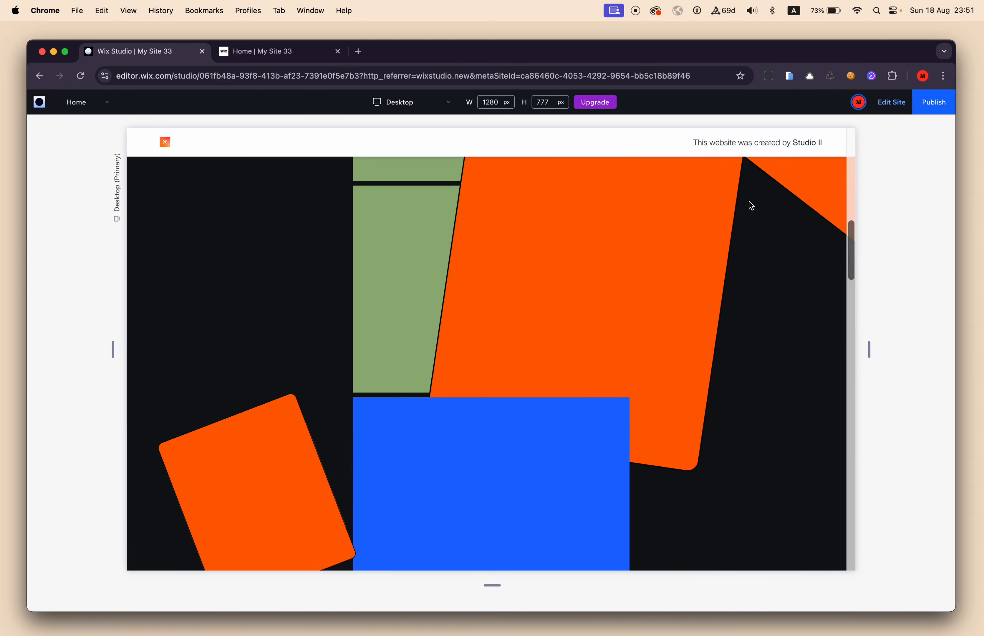
scroll(748, 201, up, 2)
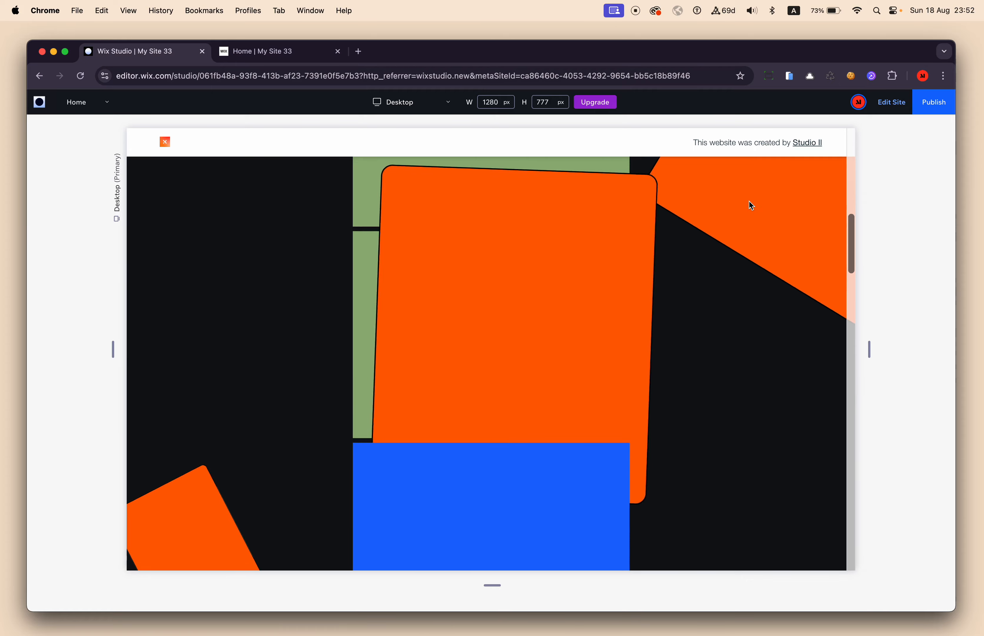
scroll(751, 205, down, 3)
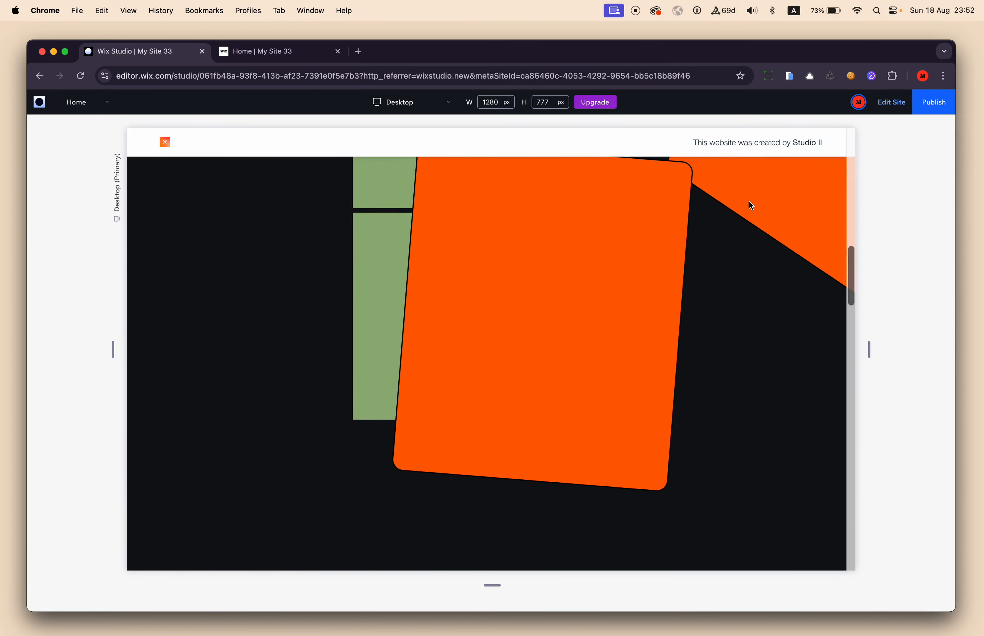
scroll(752, 206, up, 5)
scroll(751, 206, down, 2)
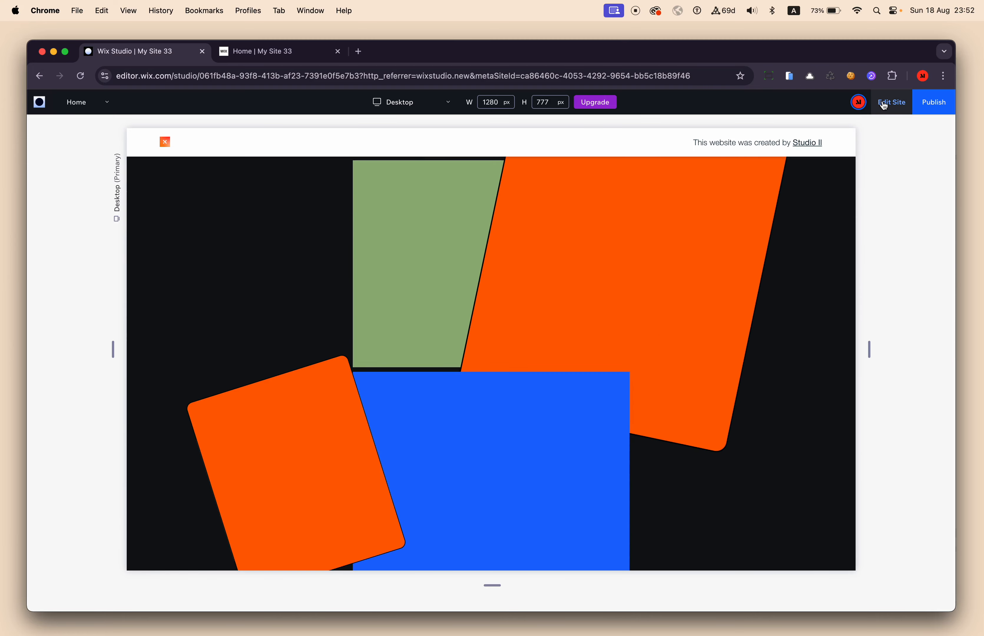
scroll(622, 406, down, 2)
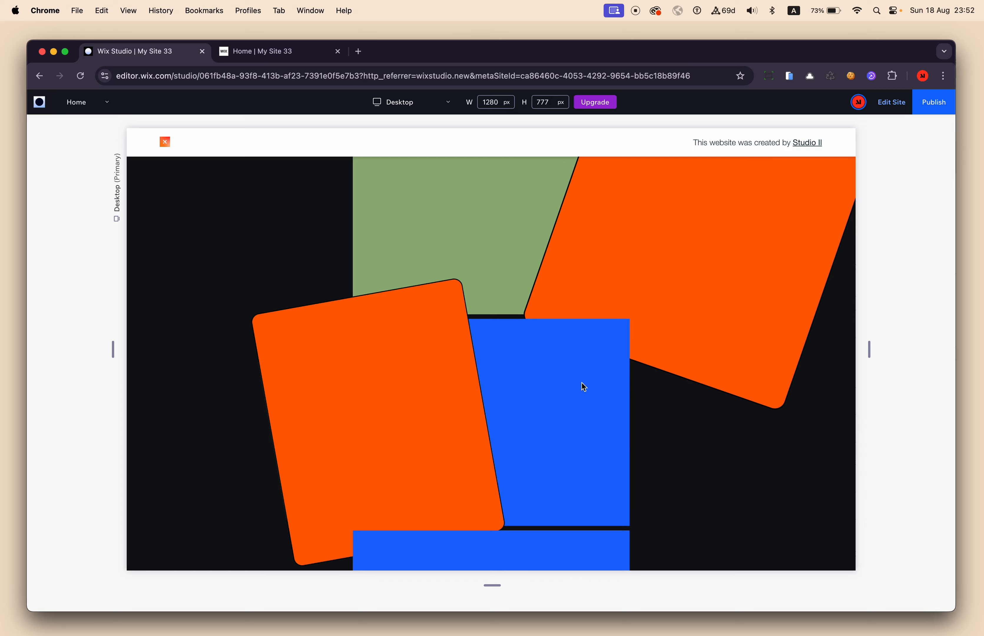
click(890, 104)
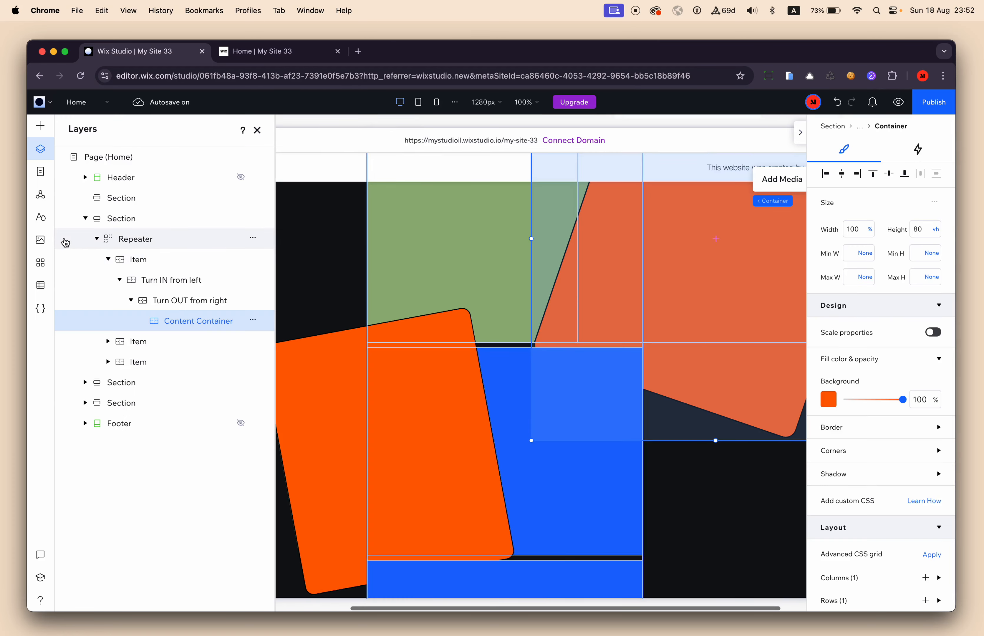
Set the background opacity of the first Item, Turn IN from left and Turn OUT from right containers to 0%.
click(147, 258)
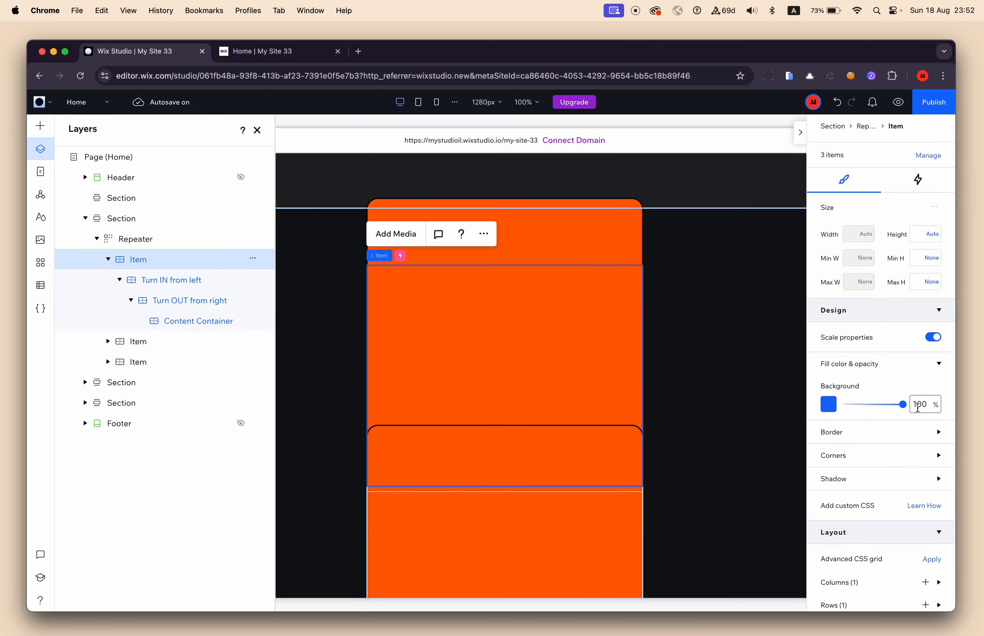
click(191, 281)
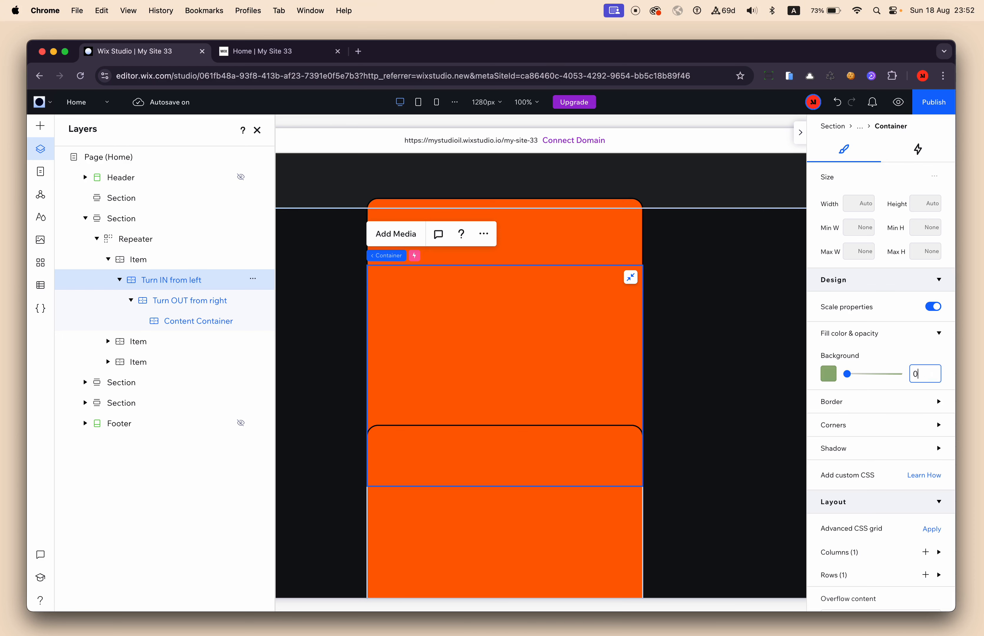
click(198, 300)
click(920, 374)
text(0)
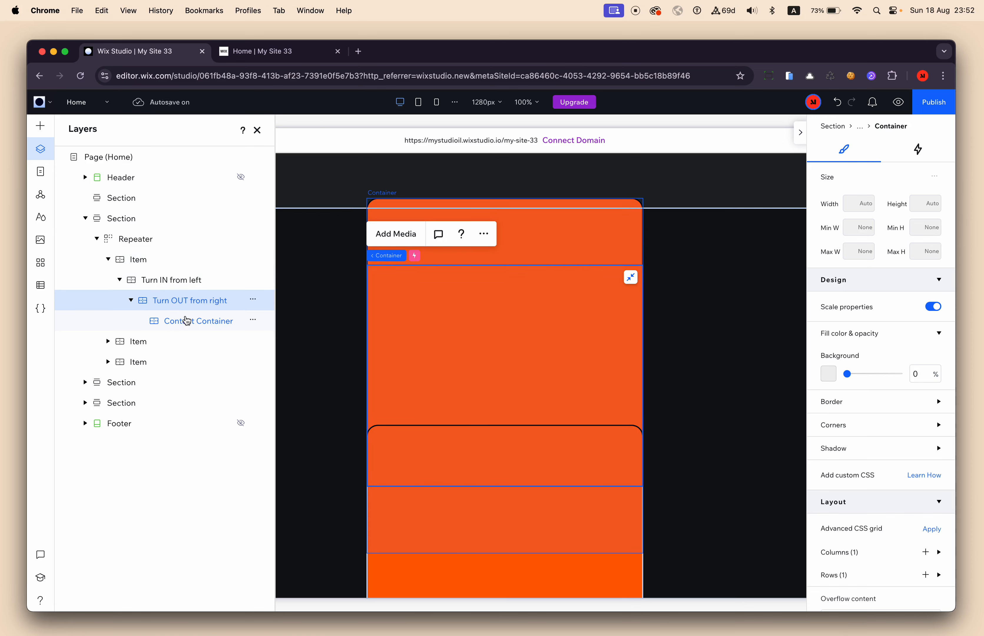
Preview the site, check the rotating orange containers without their wrapper backgrounds, and return to the editor.
click(898, 102)
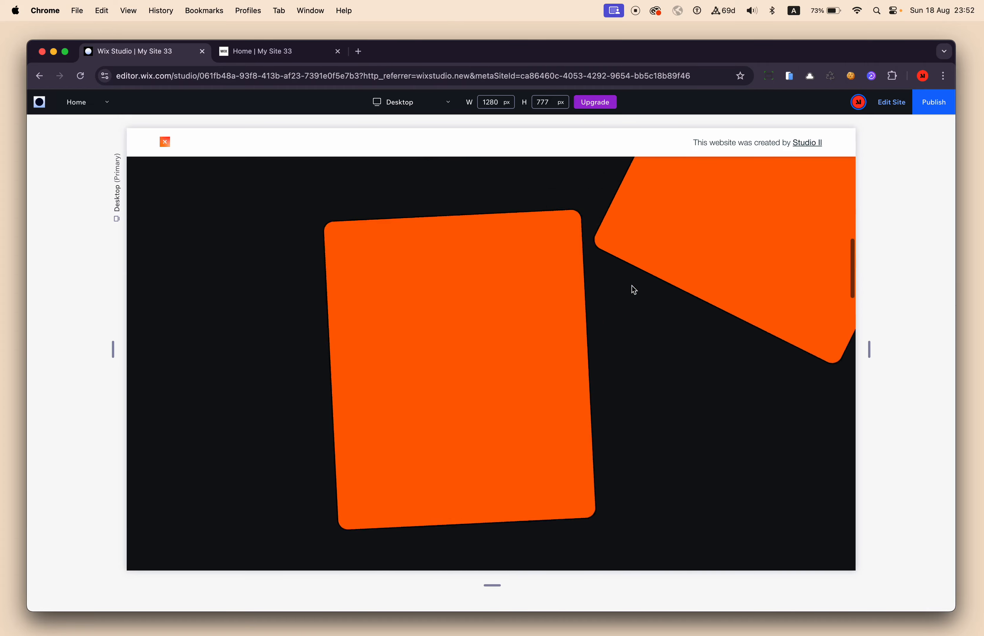
scroll(632, 286, up, 12)
click(891, 102)
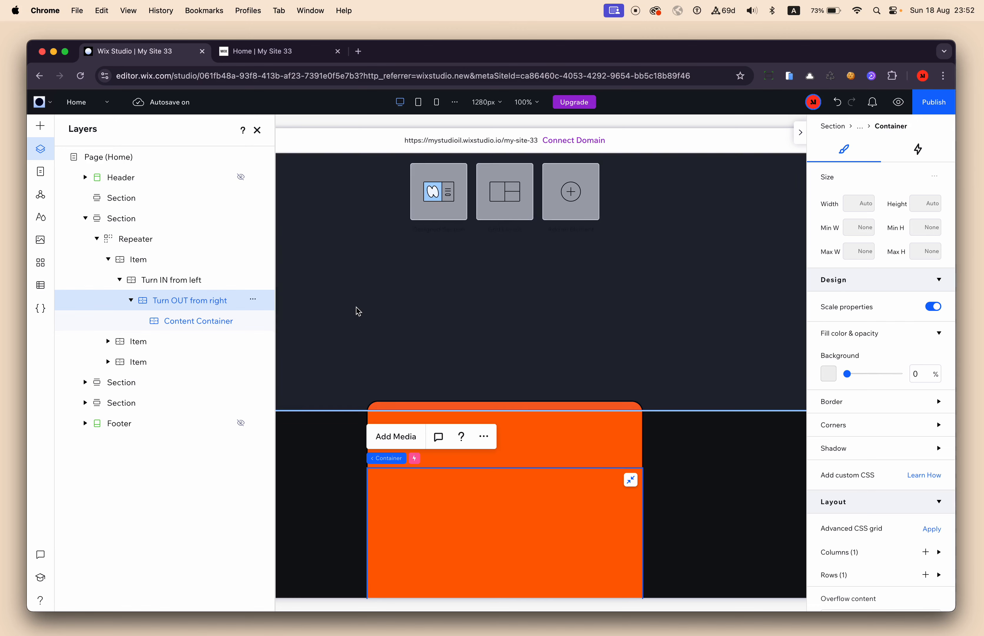
Review the Content Container's margins and set the first repeater Item's height to 50 vh.
scroll(358, 312, left, 3)
scroll(358, 312, down, 5)
scroll(358, 311, right, 2)
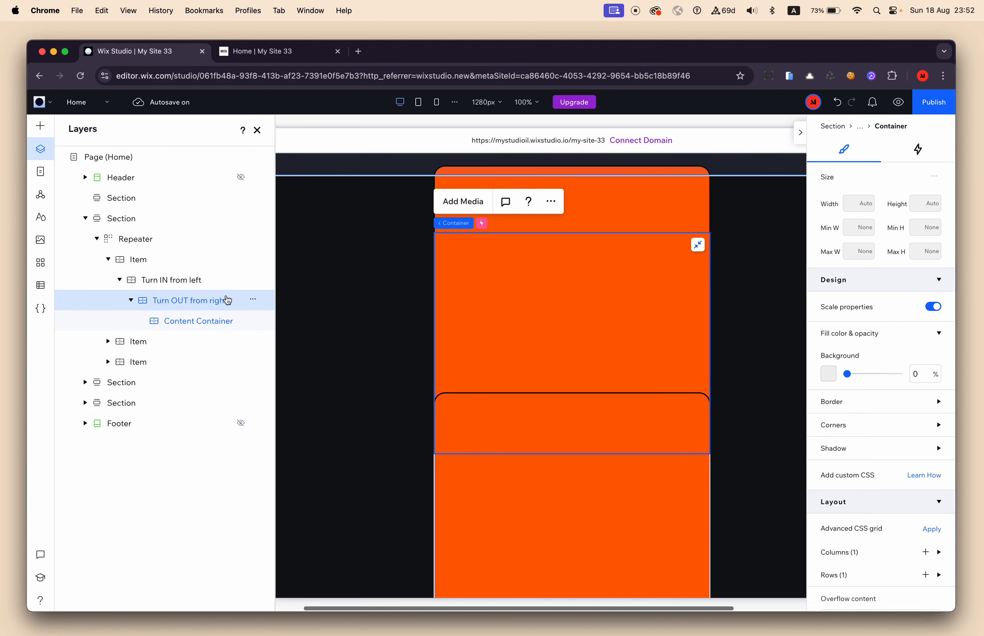
click(183, 323)
scroll(885, 448, down, 8)
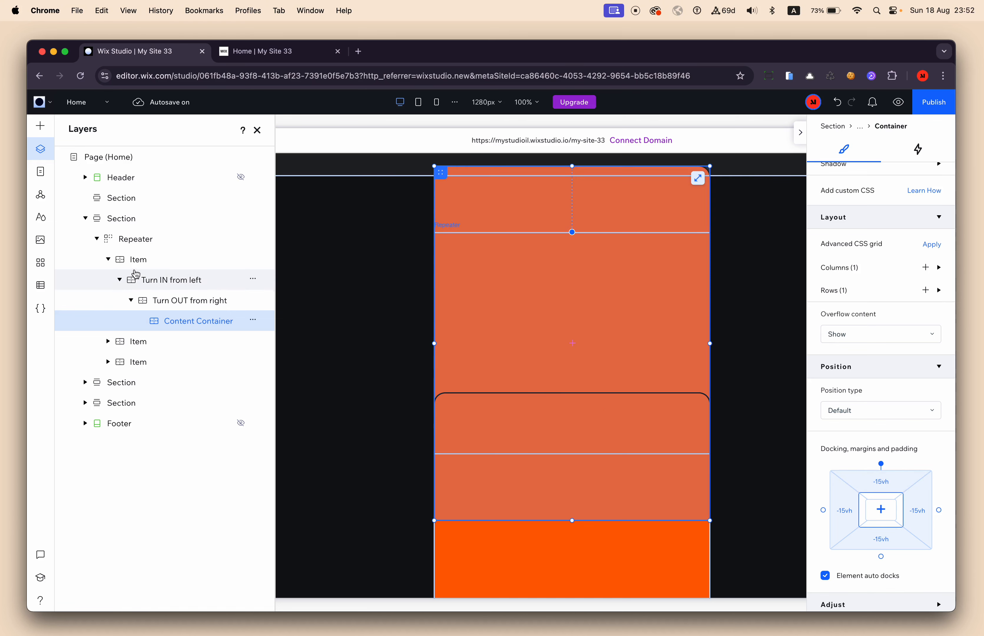
click(142, 261)
scroll(903, 336, up, 8)
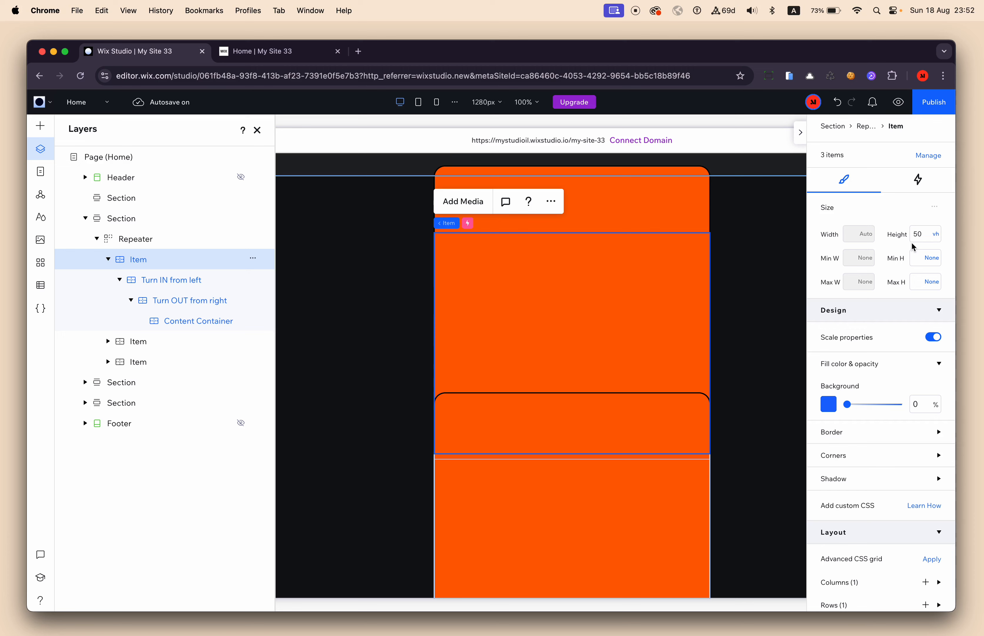
Set the Content Container's top margin to -100 vh and link the margins so all sides match.
click(219, 322)
scroll(895, 473, down, 8)
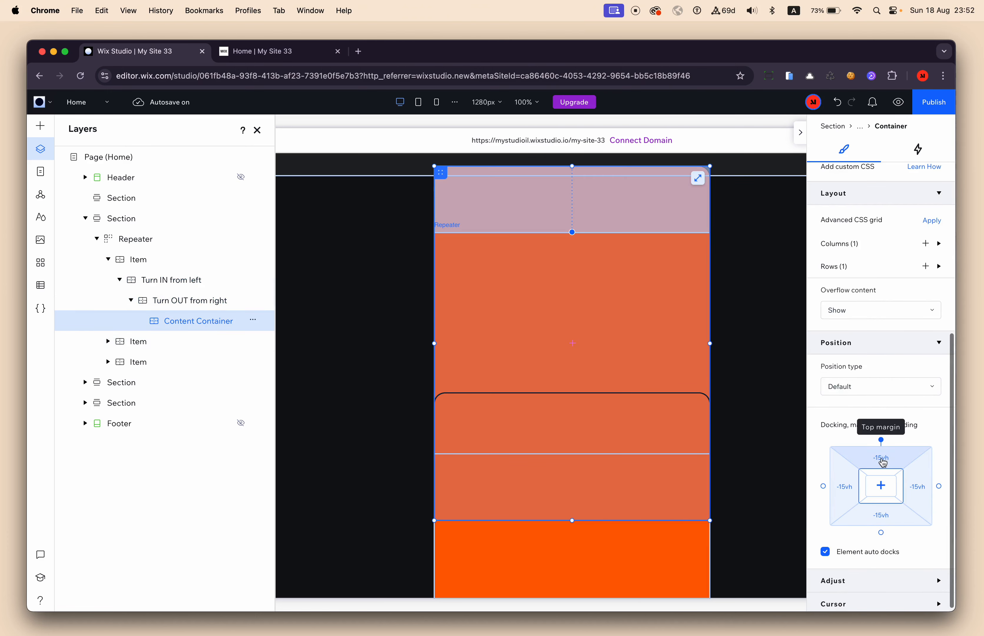
click(884, 466)
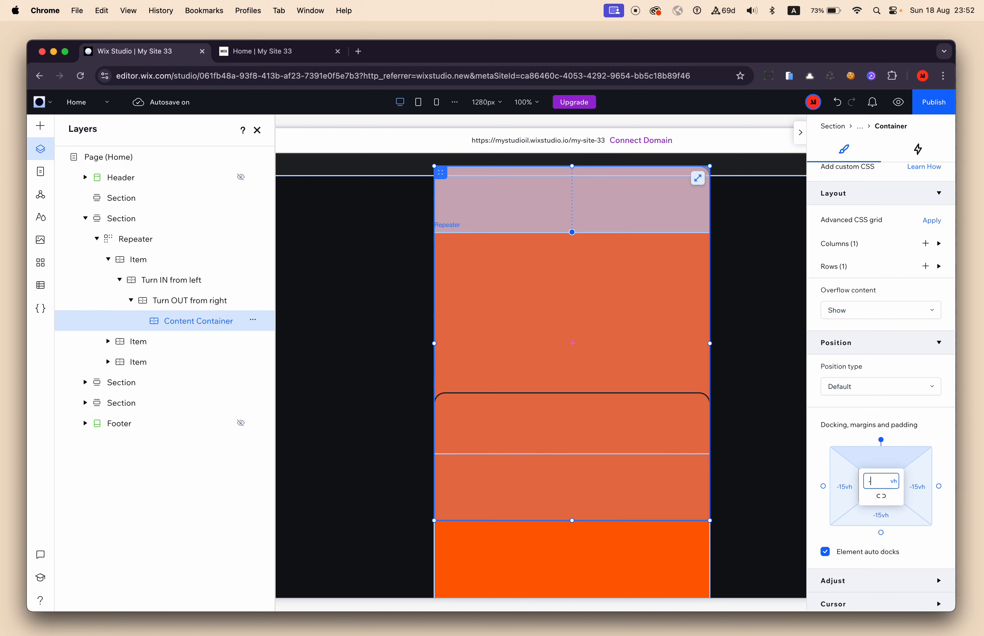
text(-100)
key(Return)
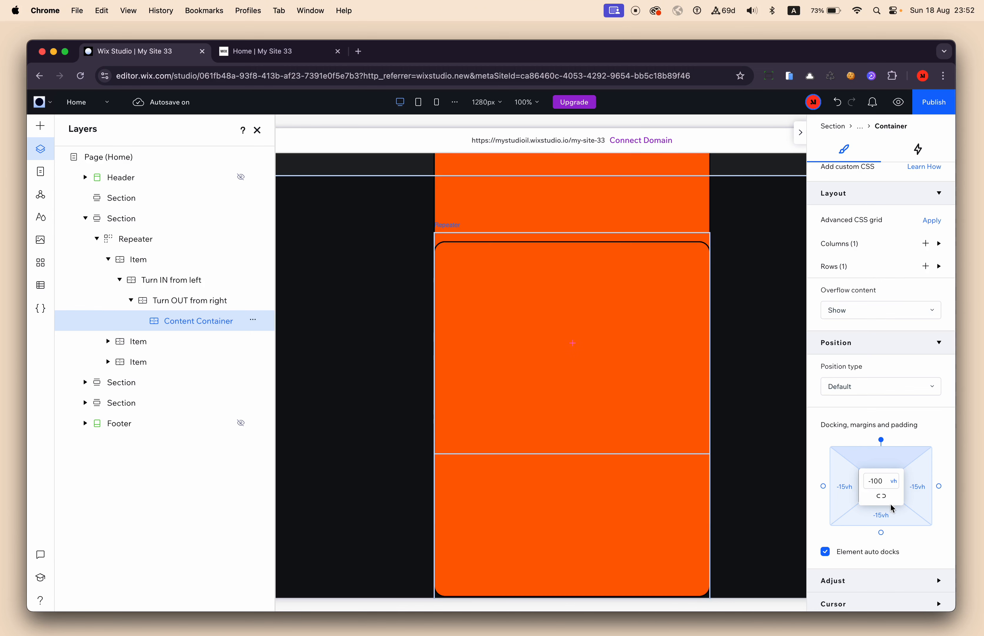
click(881, 500)
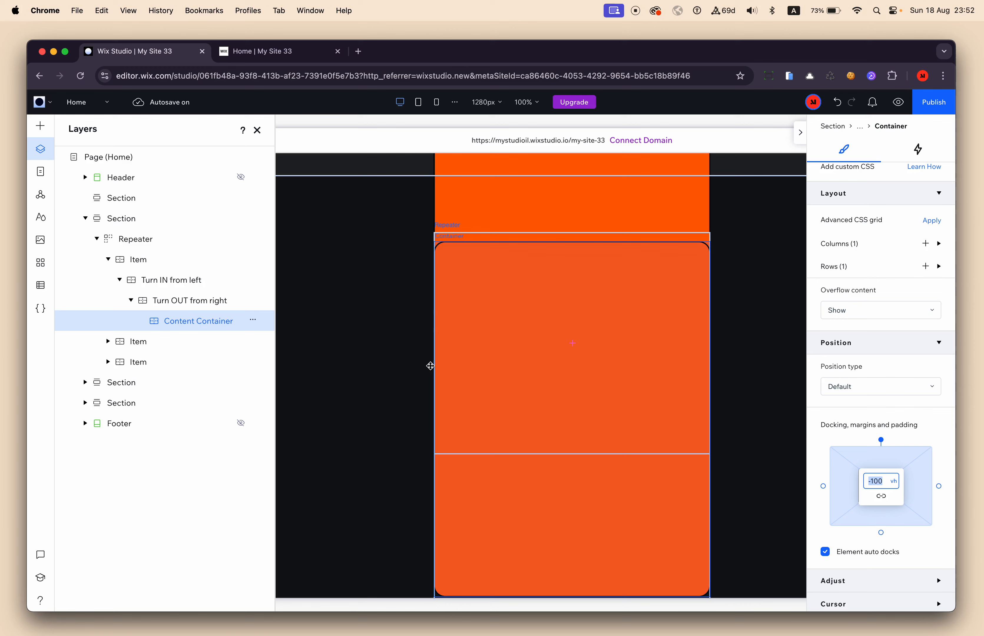
Check the Item's height and the Content Container's margins, preview where the containers land while scrolling, and return to the editor.
click(138, 260)
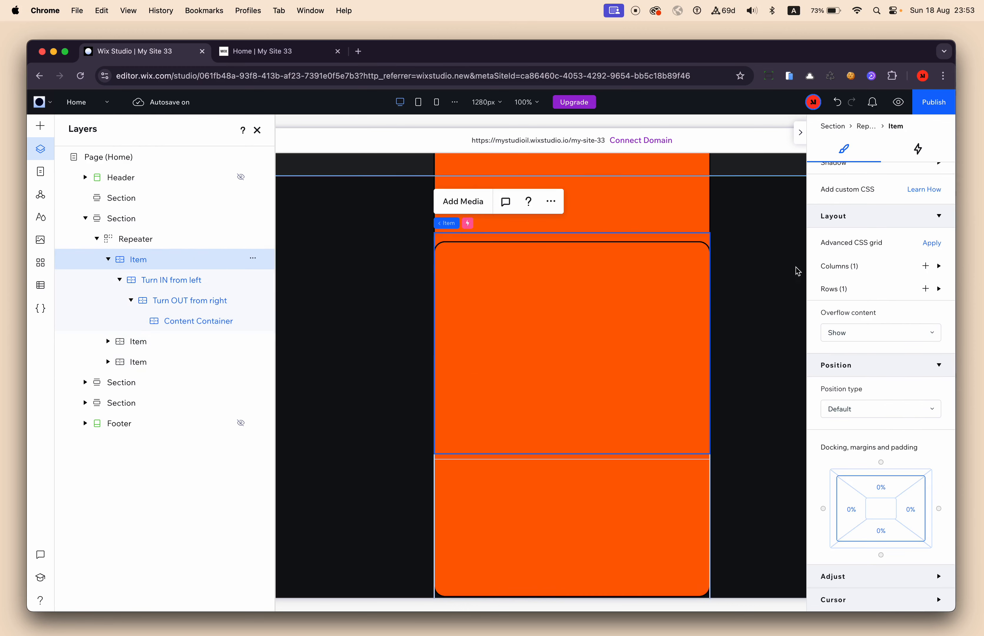
scroll(846, 282, up, 10)
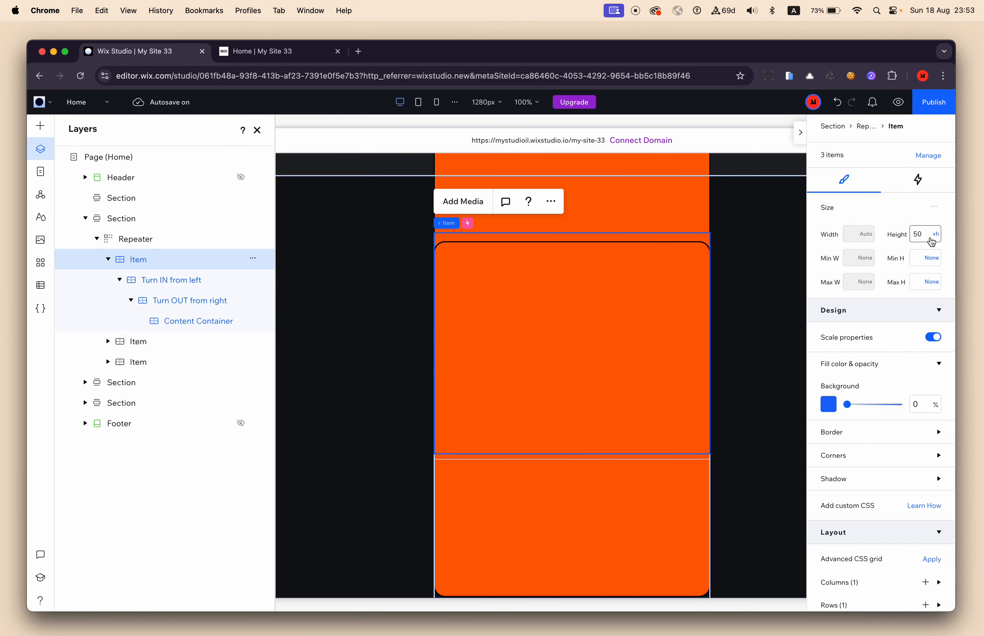
click(199, 327)
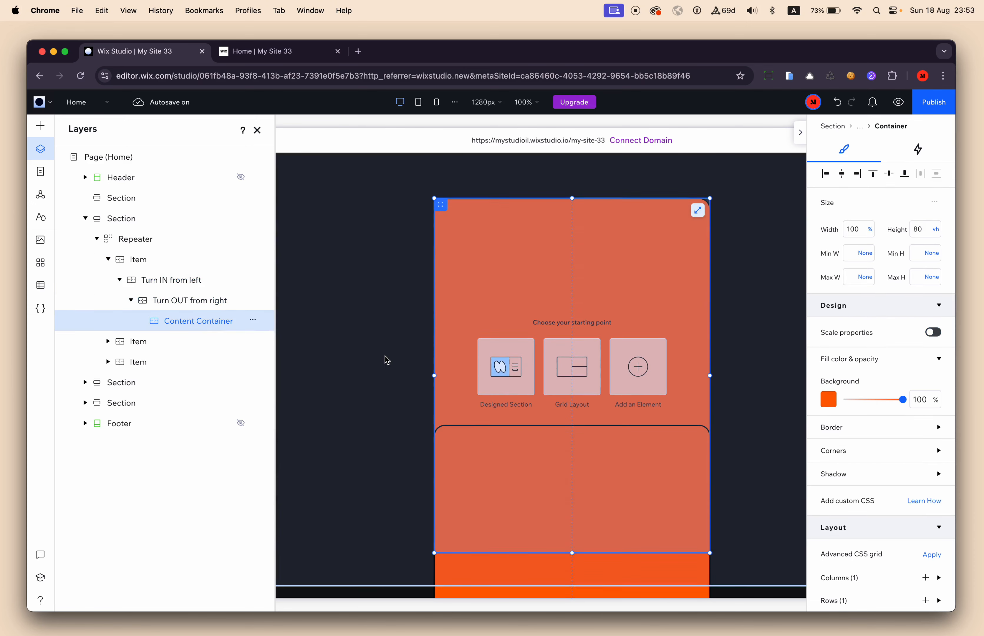
scroll(951, 389, down, 8)
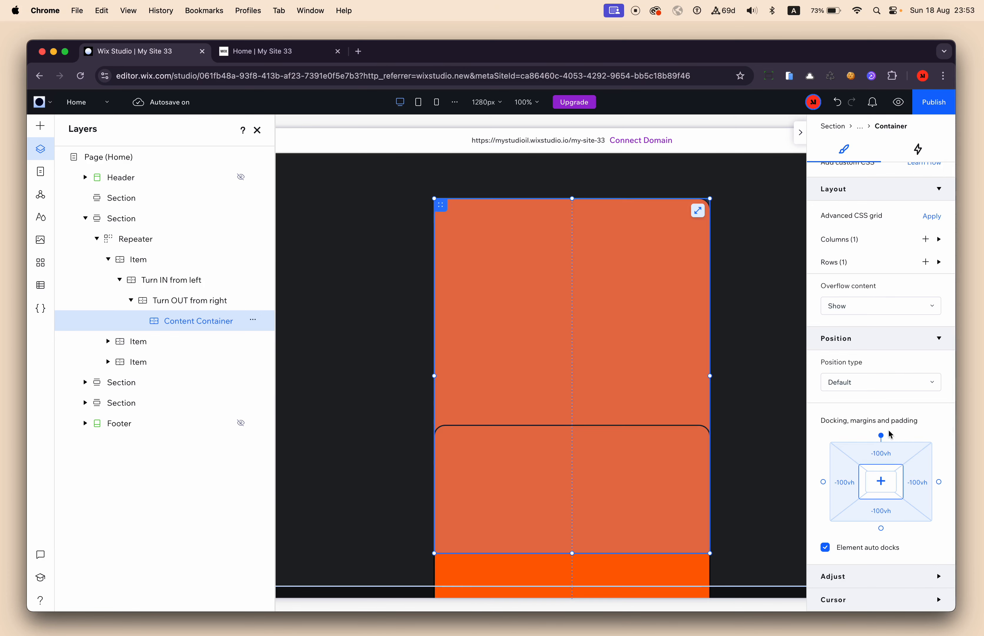
click(896, 109)
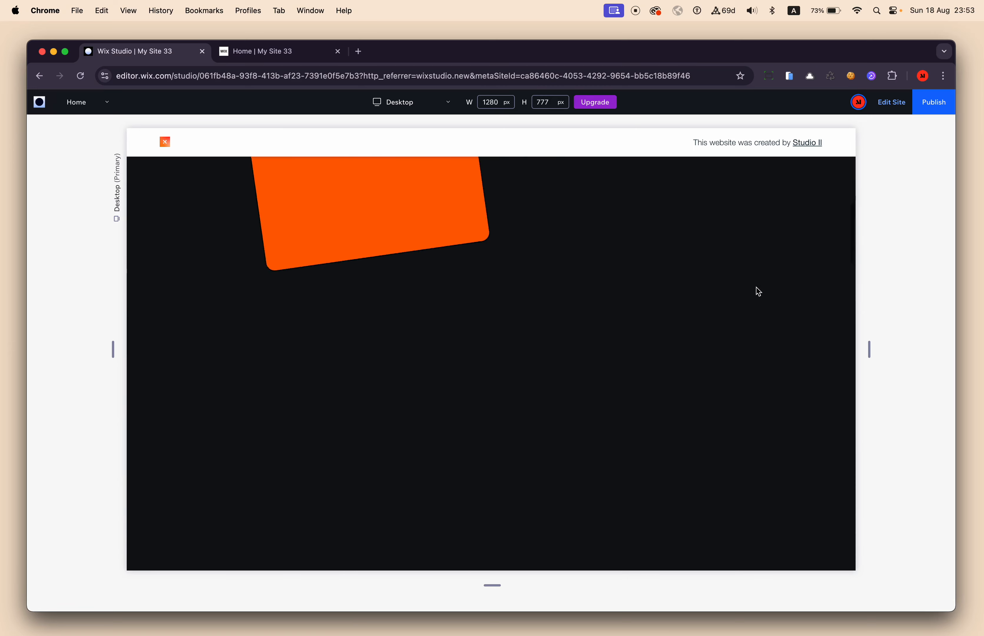
click(903, 101)
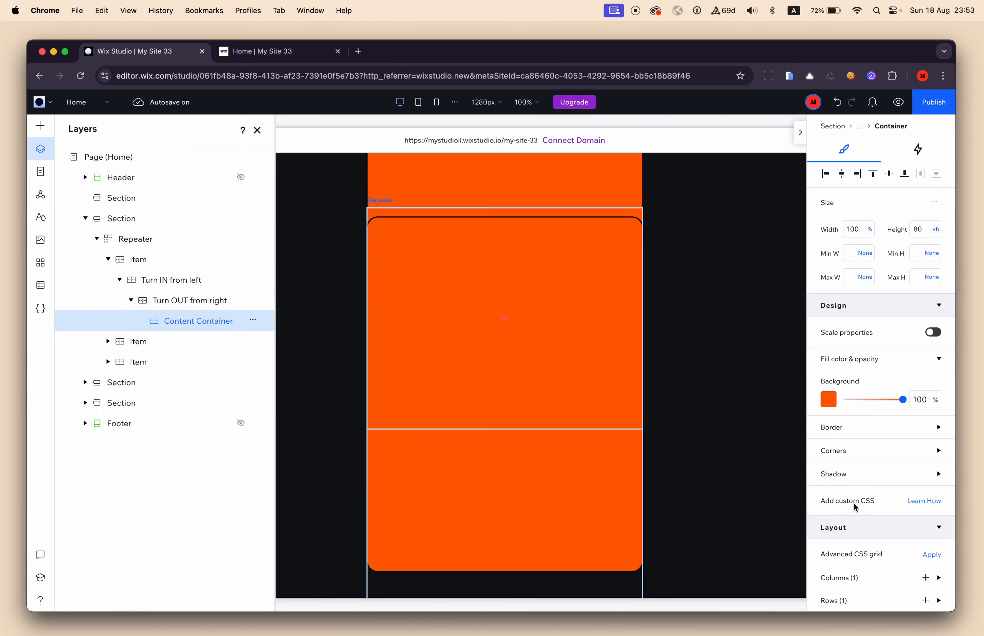
Dock the Content Container to the center of its parent and apply its -100 vh right margin to all sides.
scroll(827, 501, down, 8)
click(882, 482)
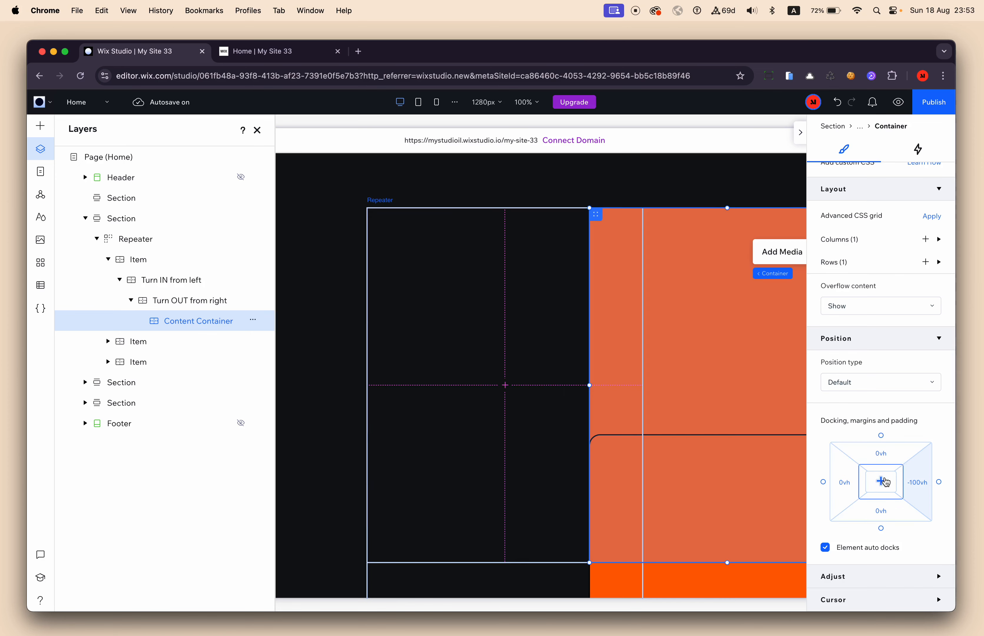
click(912, 490)
click(882, 494)
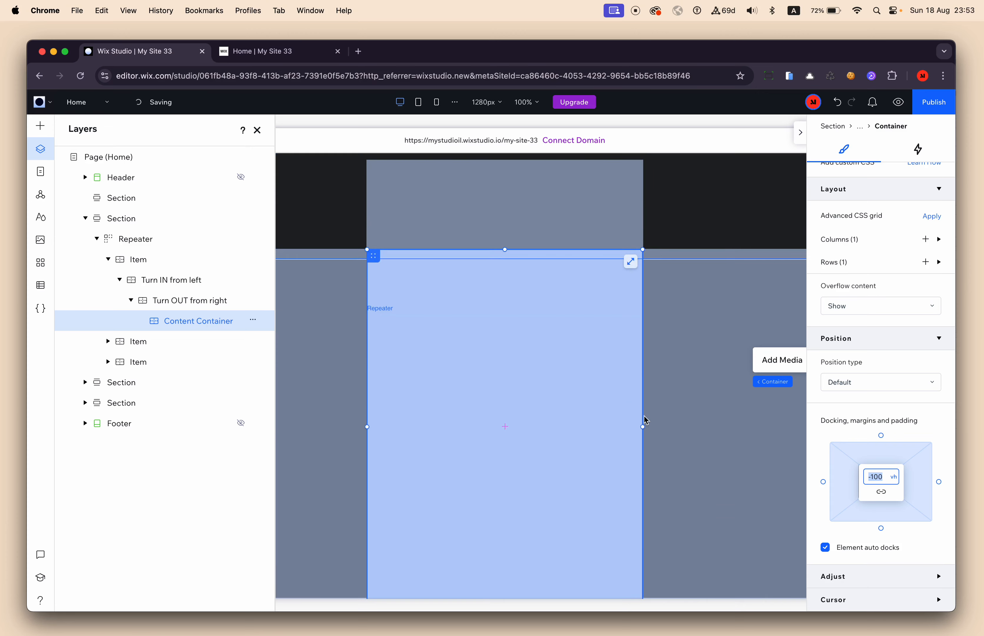
click(156, 266)
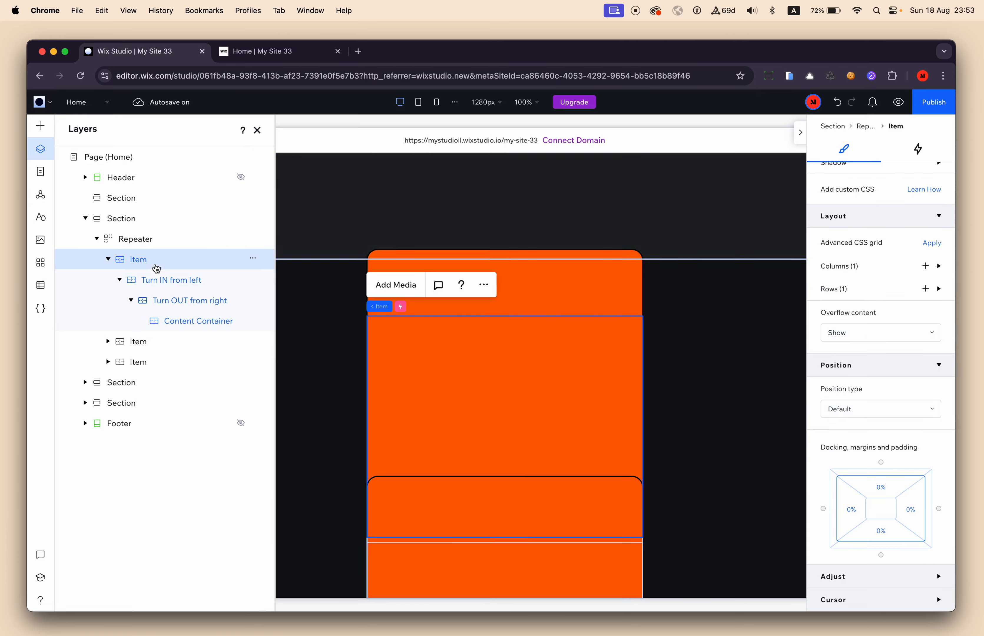
Preview the page, scroll back and forth to examine how the orange containers rotate and overlap, and return to the editor.
click(857, 290)
scroll(855, 287, up, 8)
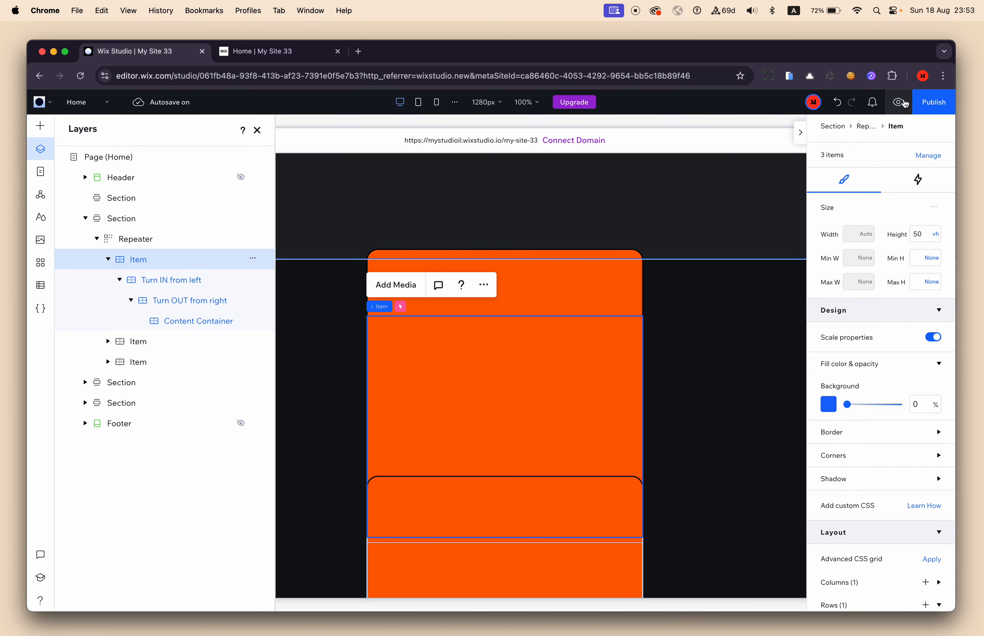
click(901, 102)
scroll(551, 278, up, 6)
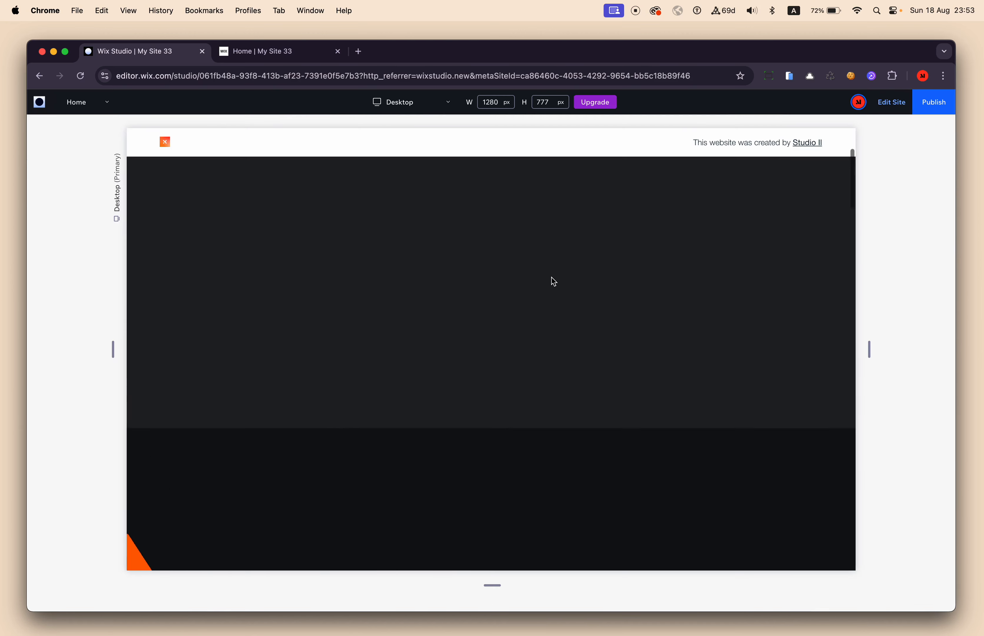
scroll(552, 277, down, 10)
scroll(552, 278, down, 2)
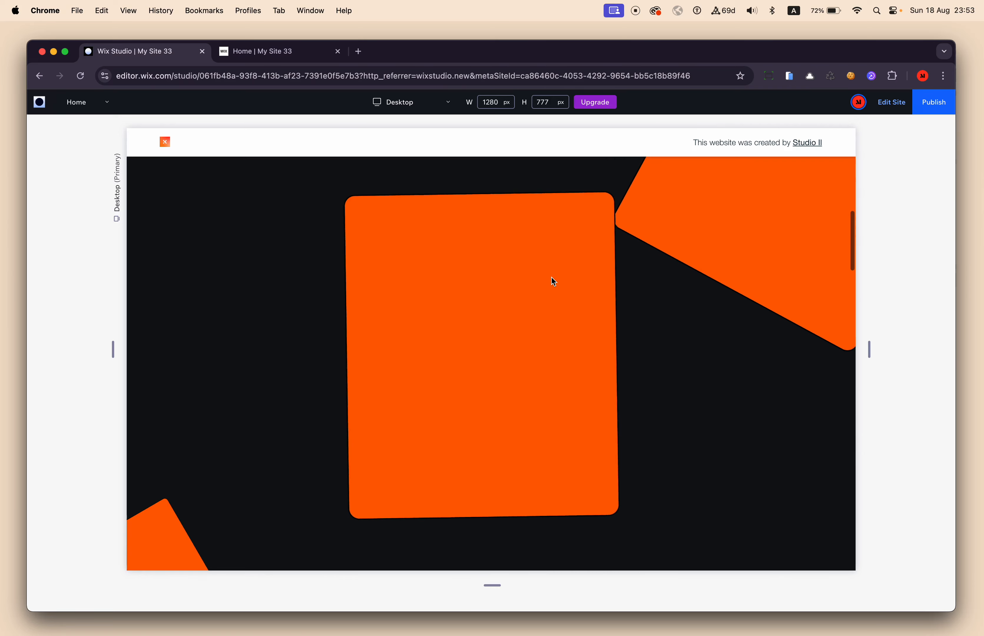
scroll(552, 277, up, 1)
scroll(551, 278, down, 2)
scroll(552, 278, down, 2)
scroll(551, 277, up, 2)
scroll(551, 277, down, 2)
scroll(552, 277, down, 2)
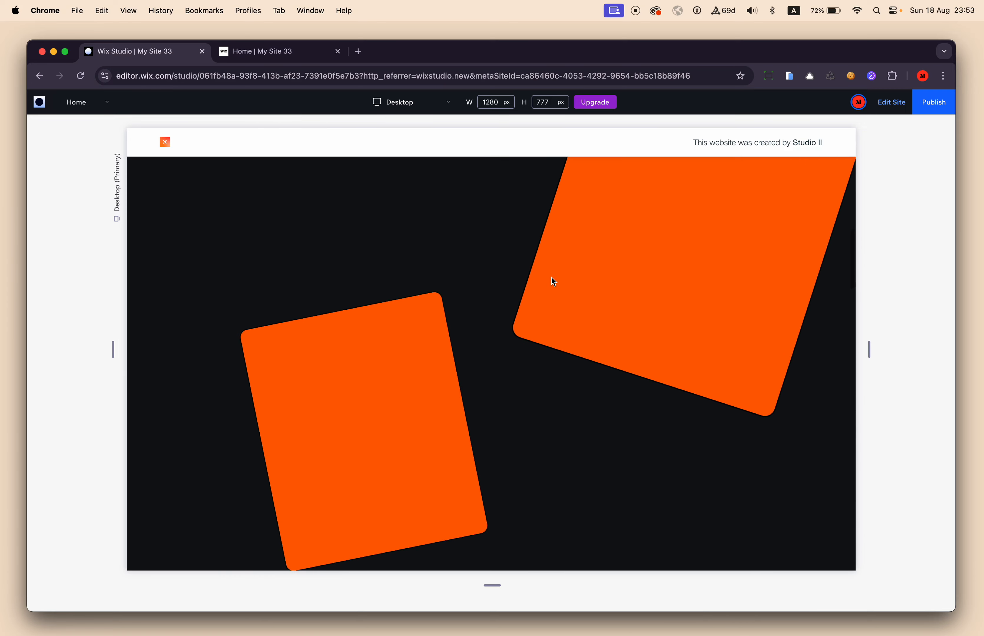
scroll(551, 277, up, 2)
scroll(551, 278, down, 3)
scroll(551, 277, down, 3)
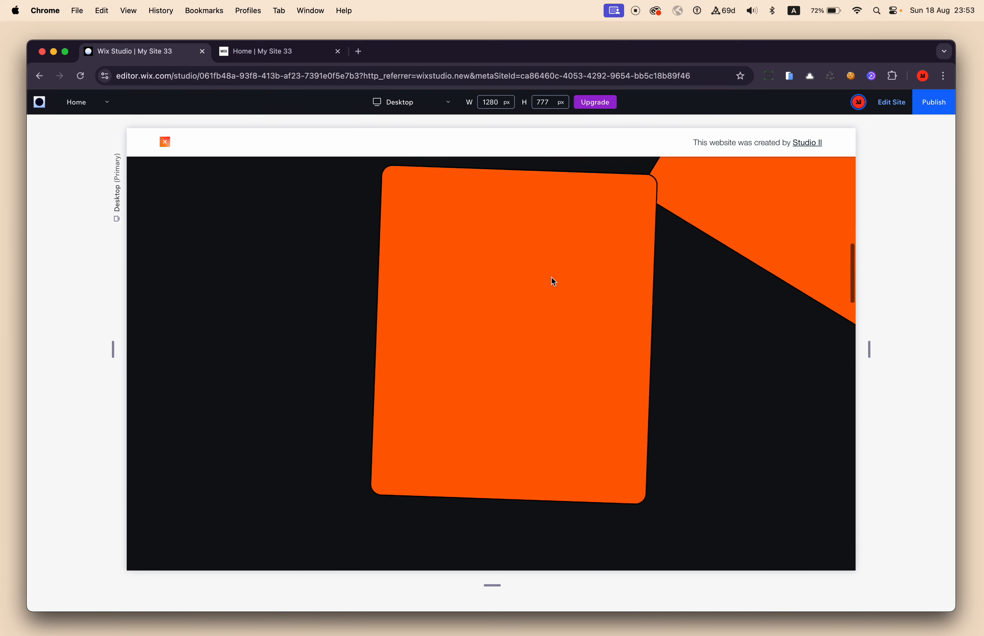
click(895, 105)
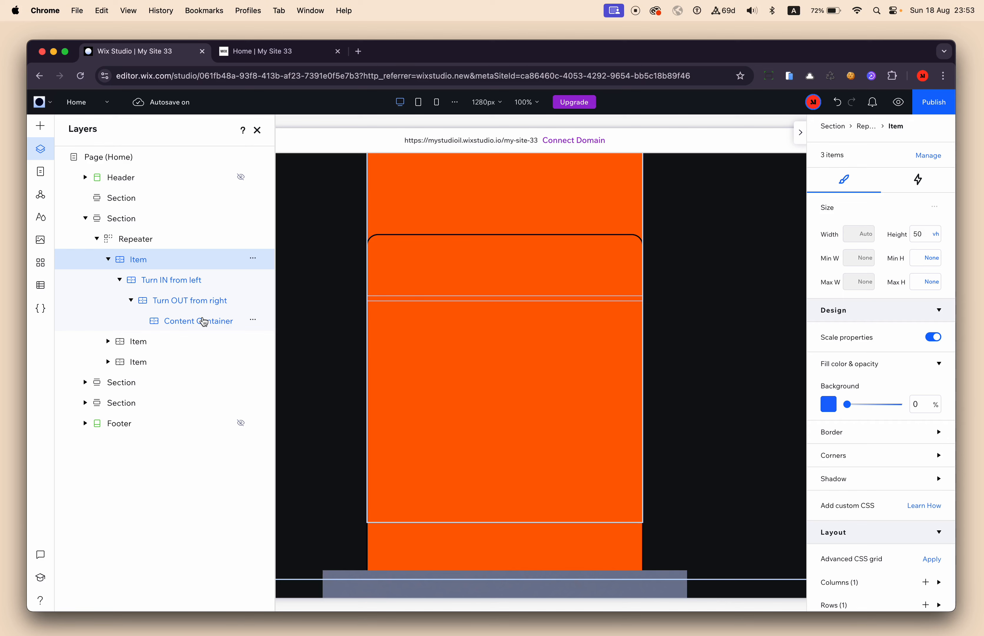
Set the first repeater Item's height to 60 vh, check the page in preview, and return to the editor.
click(186, 323)
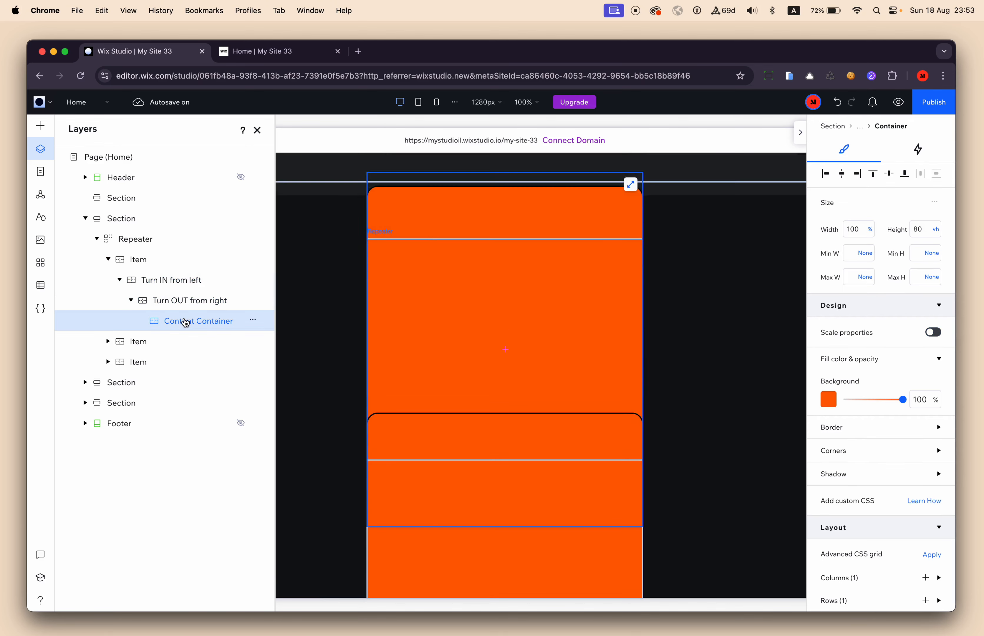
click(176, 262)
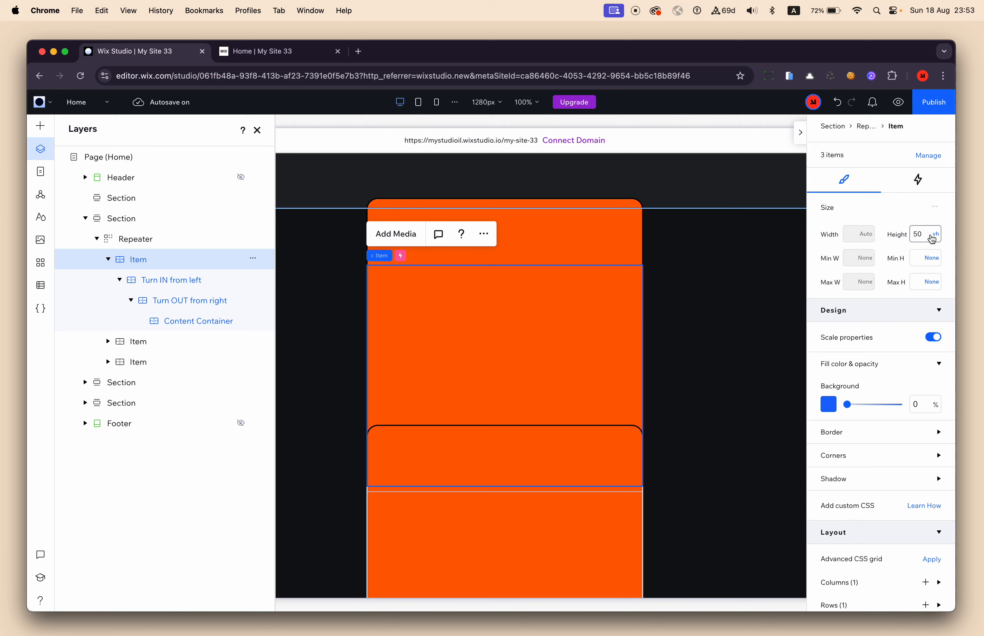
text(60)
key(Return)
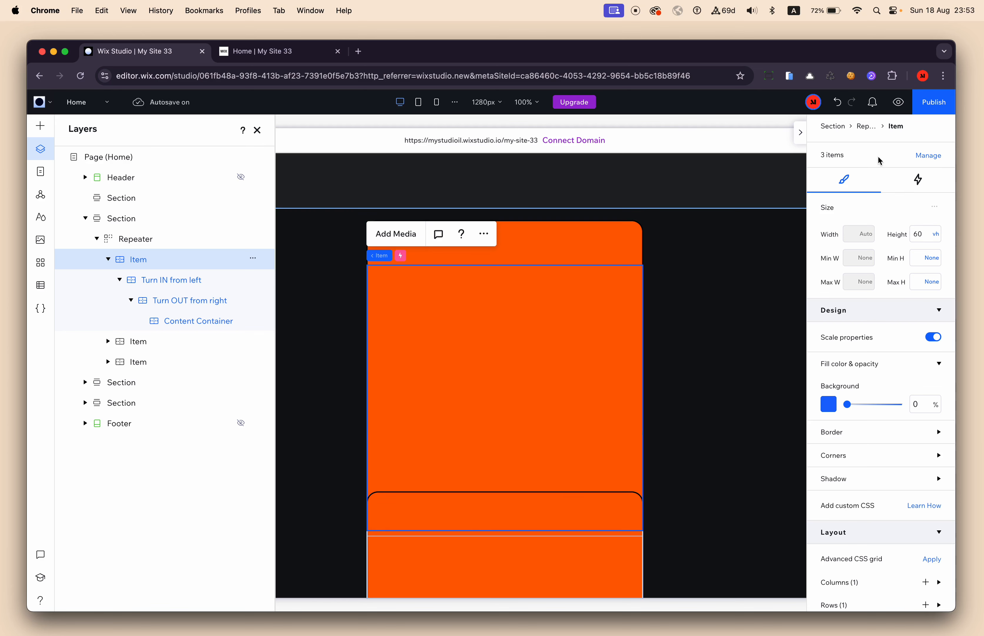
click(899, 102)
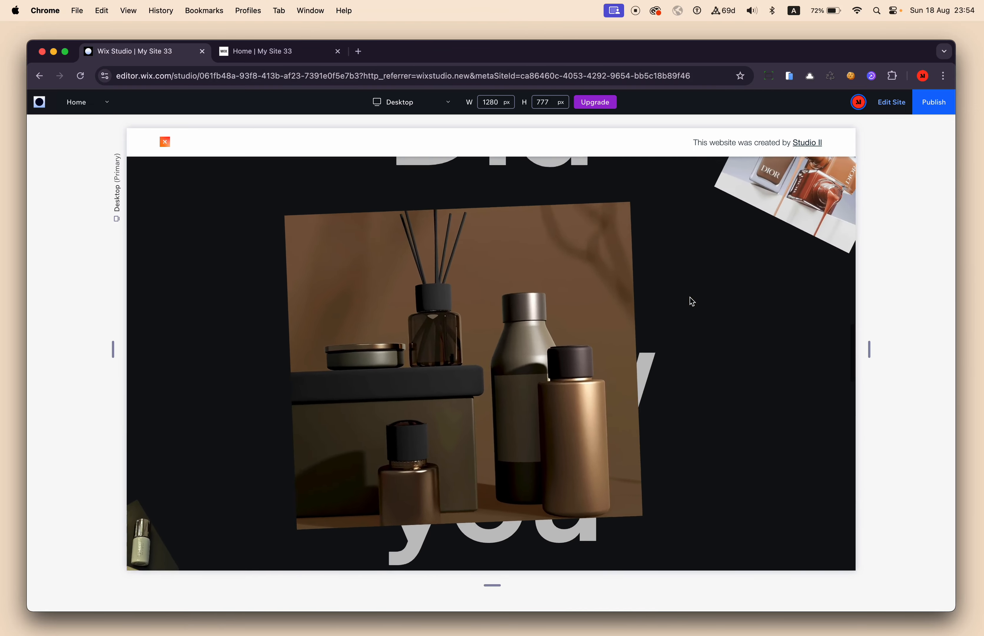
click(883, 112)
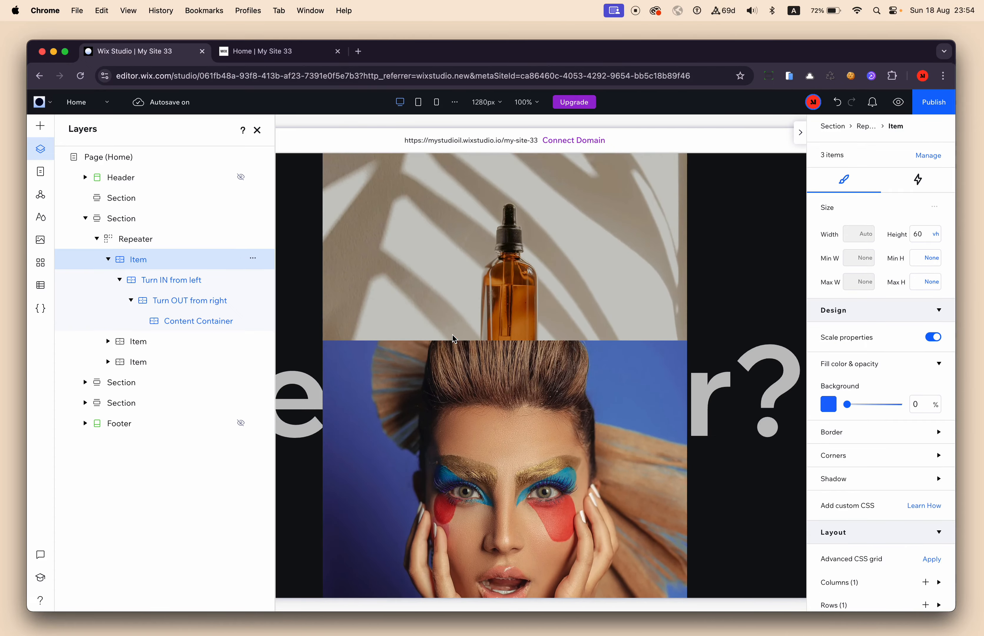
Examine the size and docking settings of the image repeater's Item, Move Out, Shrink Out, Content Box and Image layers.
click(452, 377)
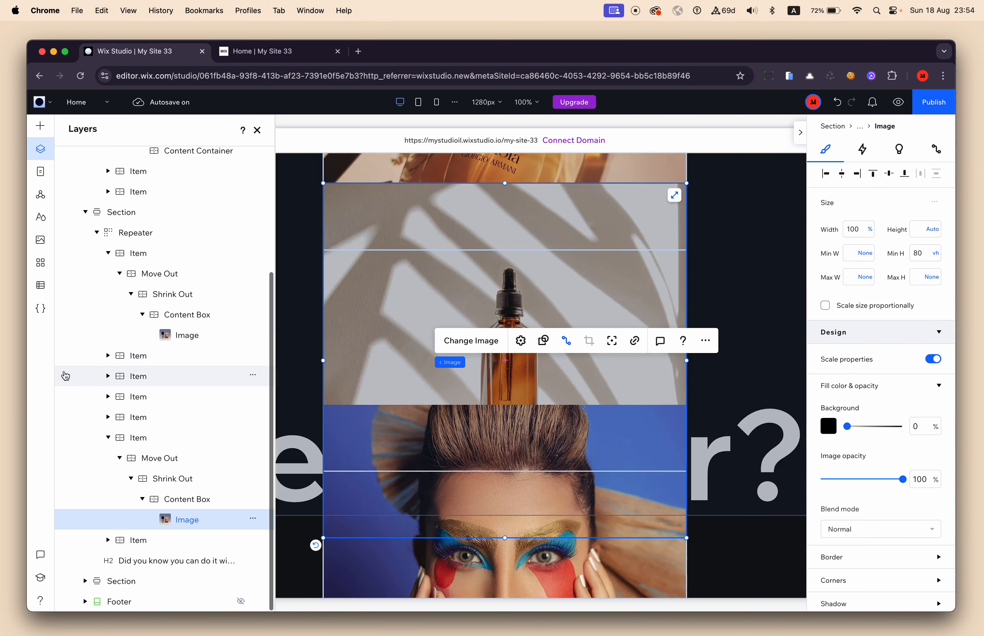
click(136, 438)
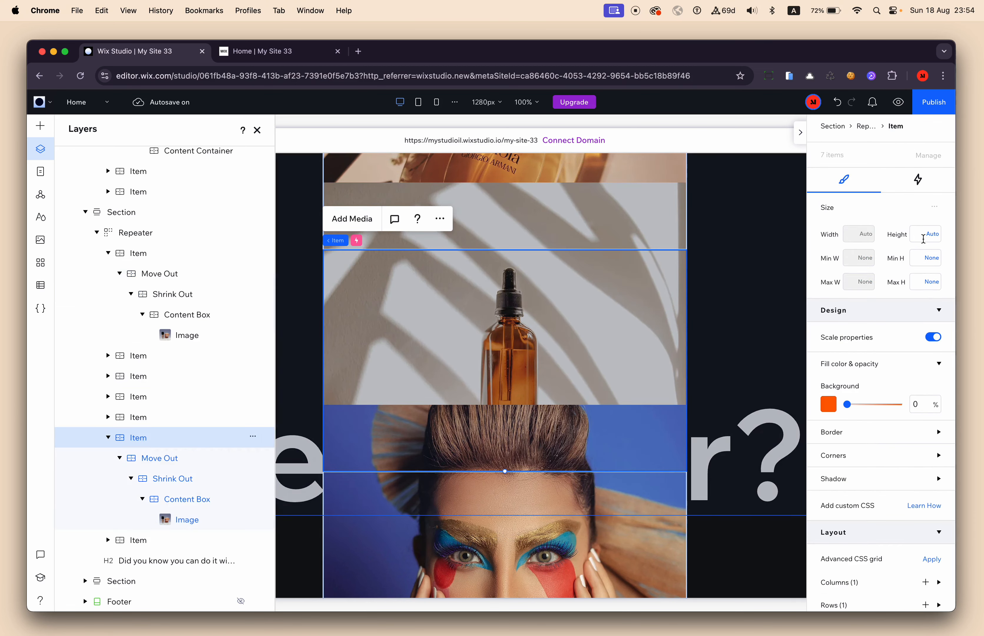
click(171, 464)
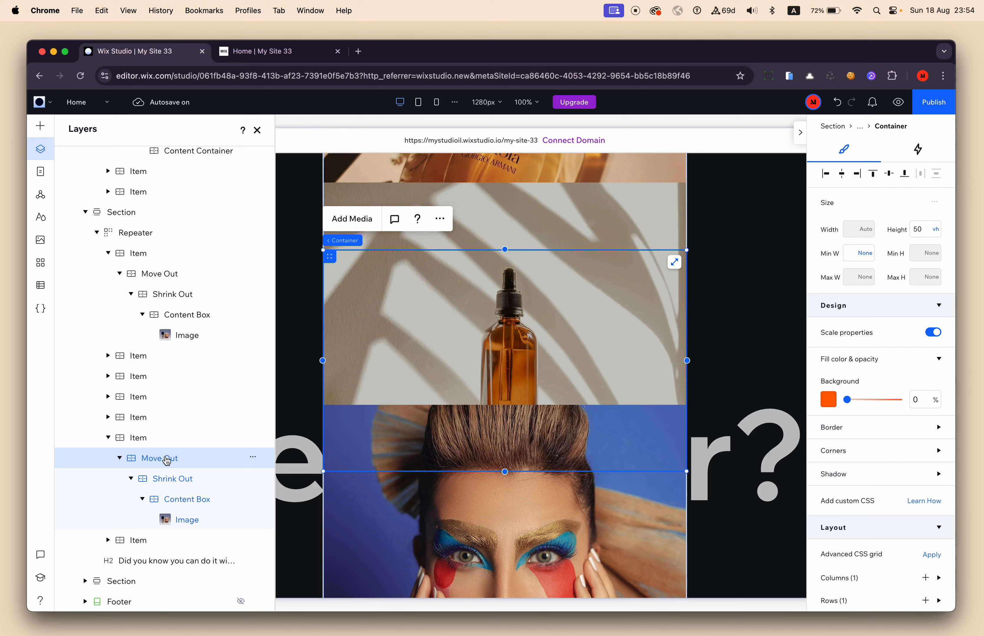
scroll(837, 358, down, 8)
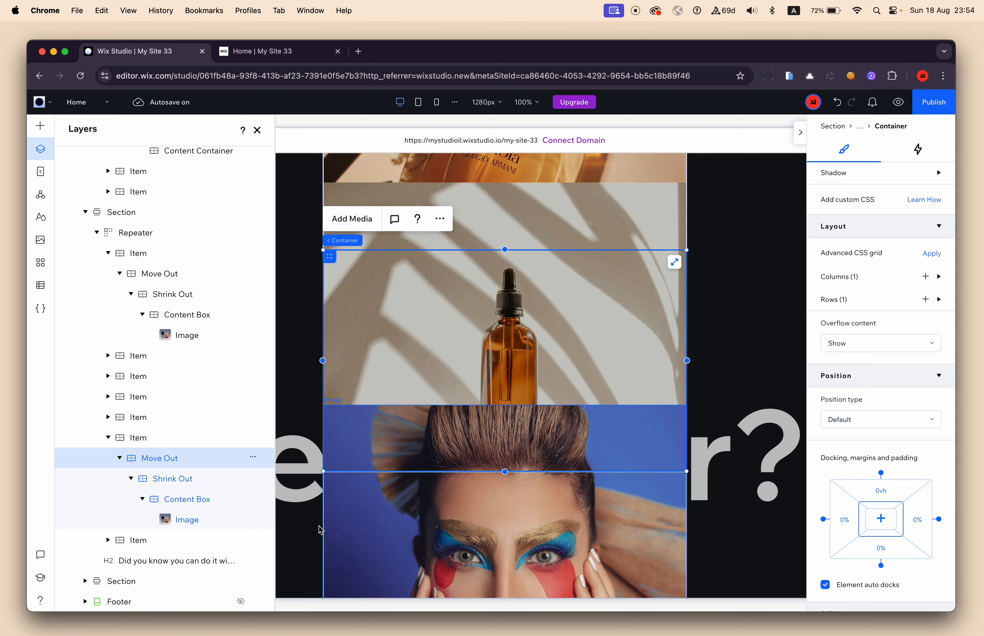
click(190, 484)
scroll(837, 396, up, 8)
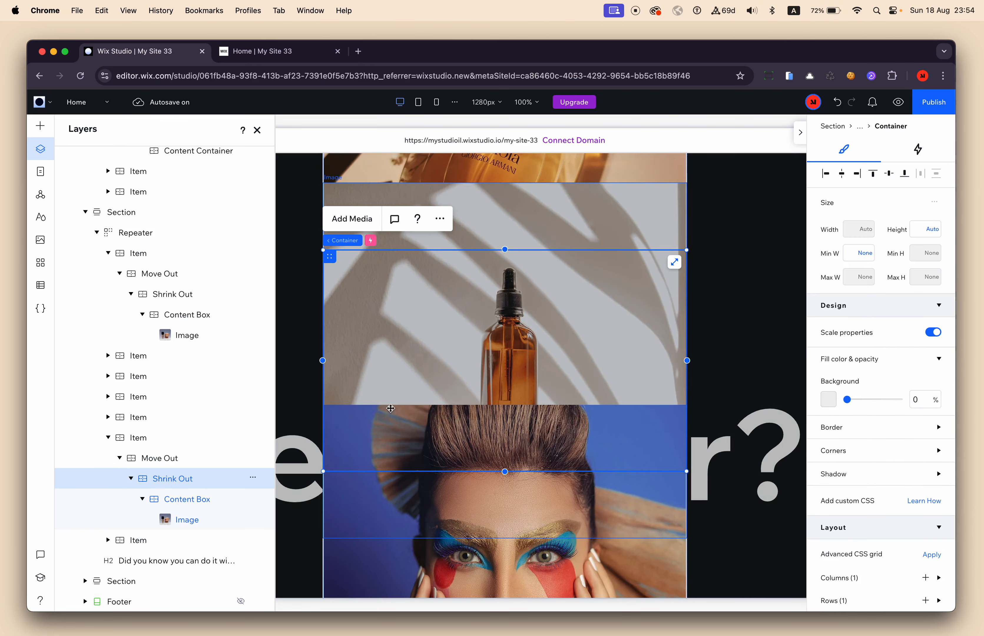
click(184, 504)
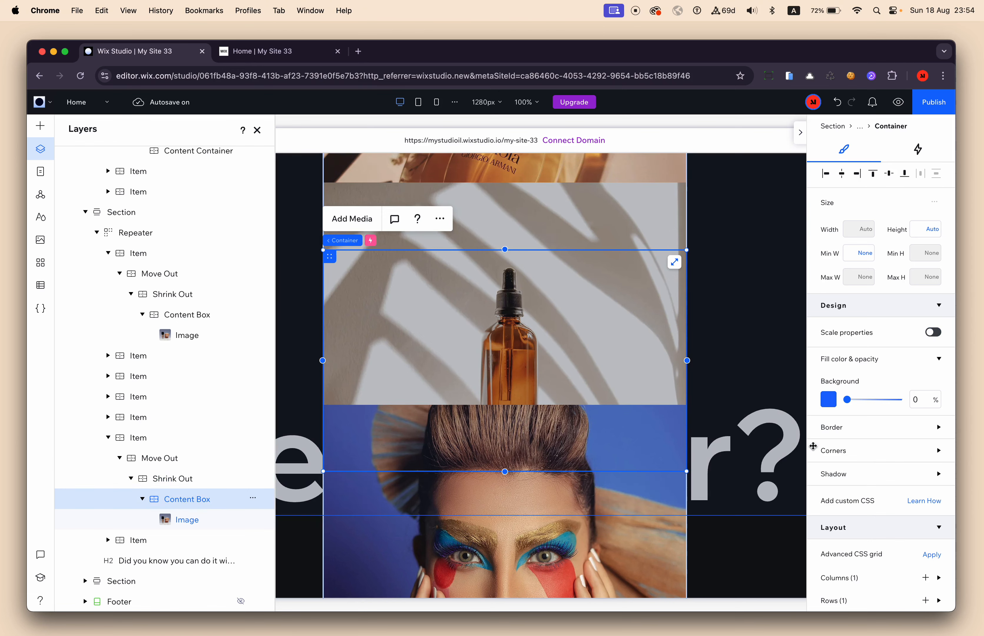
scroll(871, 454, down, 8)
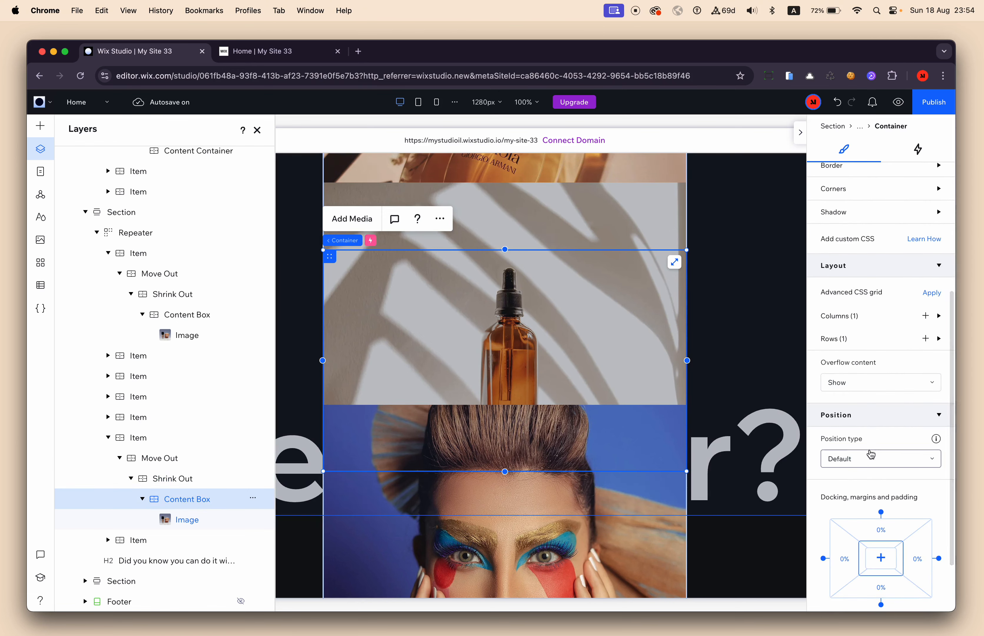
scroll(872, 454, down, 2)
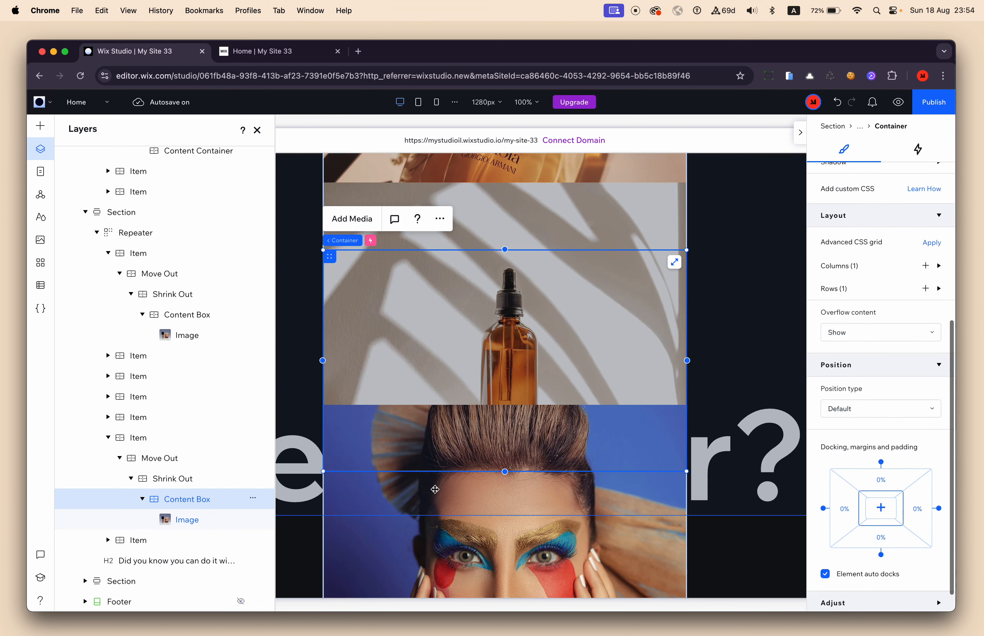
click(190, 524)
scroll(905, 396, up, 8)
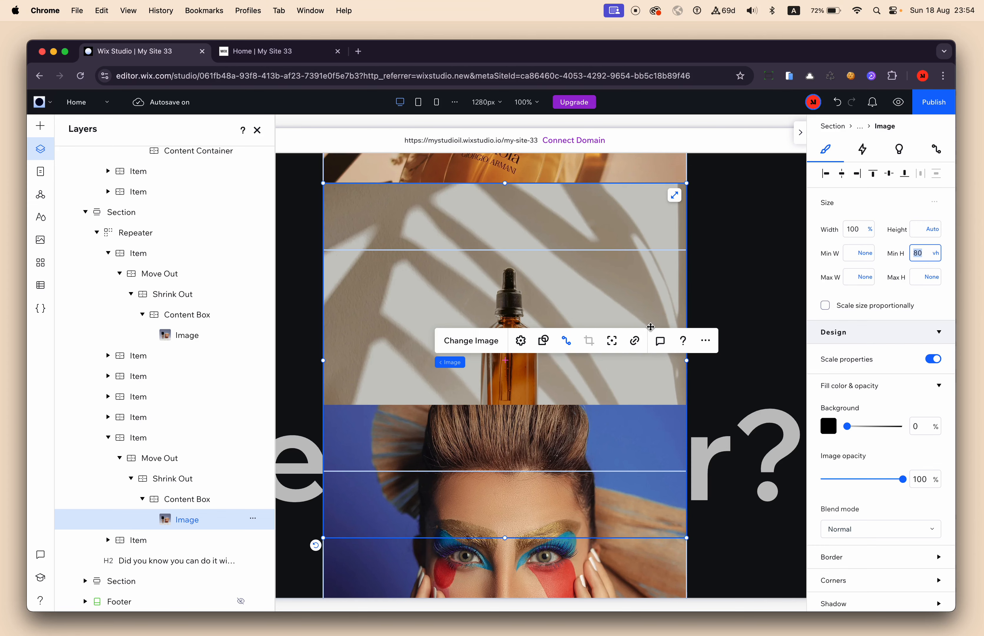
scroll(525, 264, up, 10)
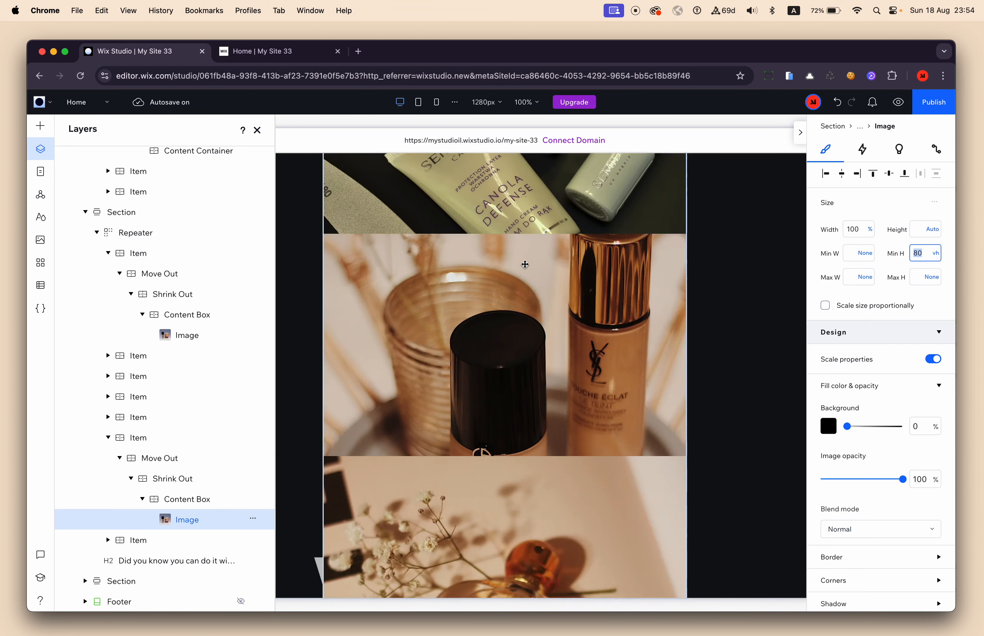
scroll(525, 264, up, 5)
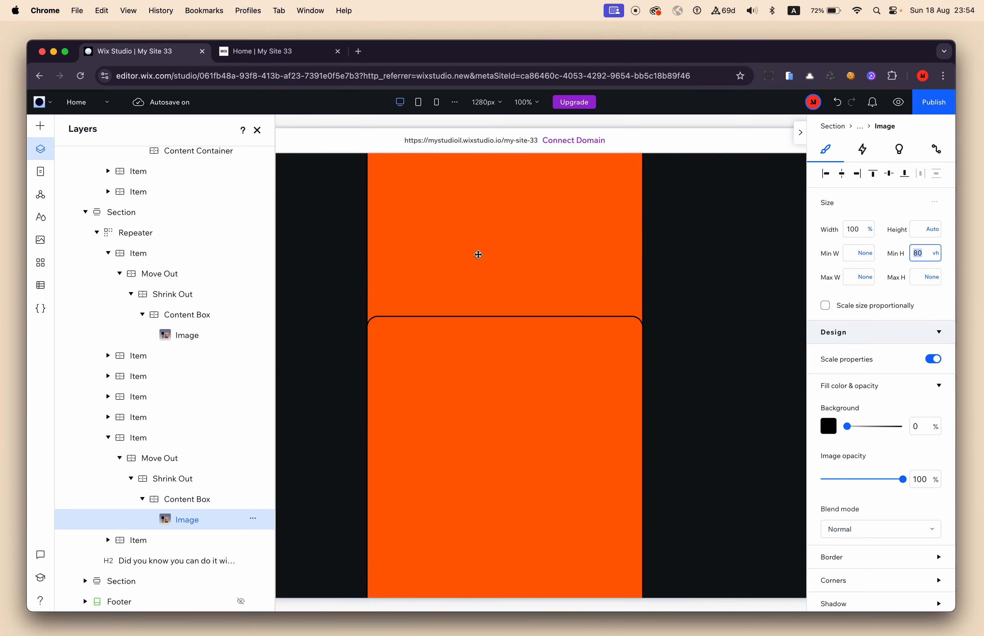
Look over the orange containers on the canvas, and review the Repeater Gallery collection's images and order values.
click(257, 131)
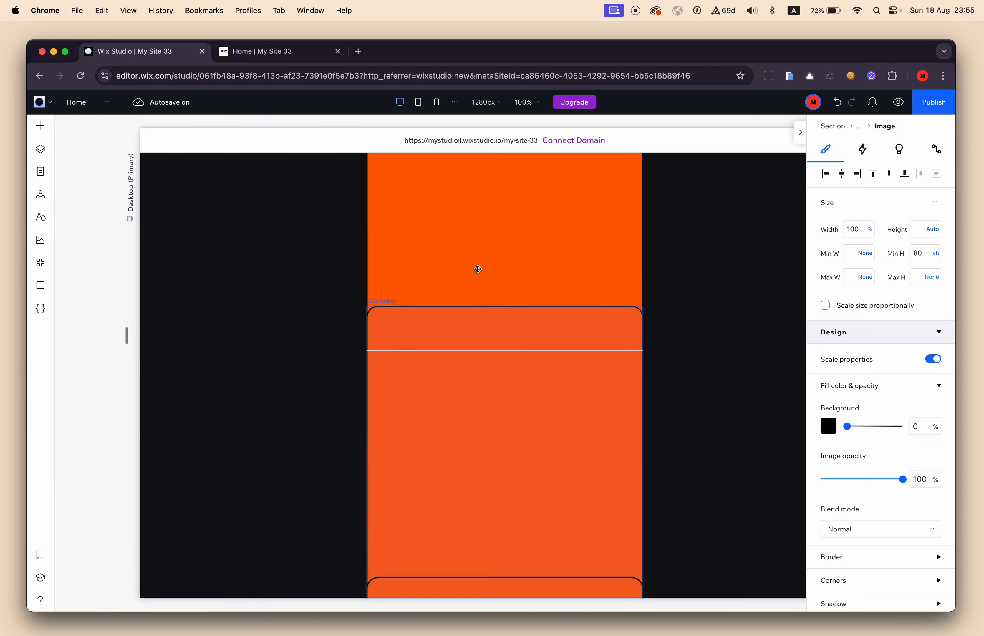
scroll(479, 269, up, 5)
scroll(478, 269, down, 3)
scroll(479, 269, down, 2)
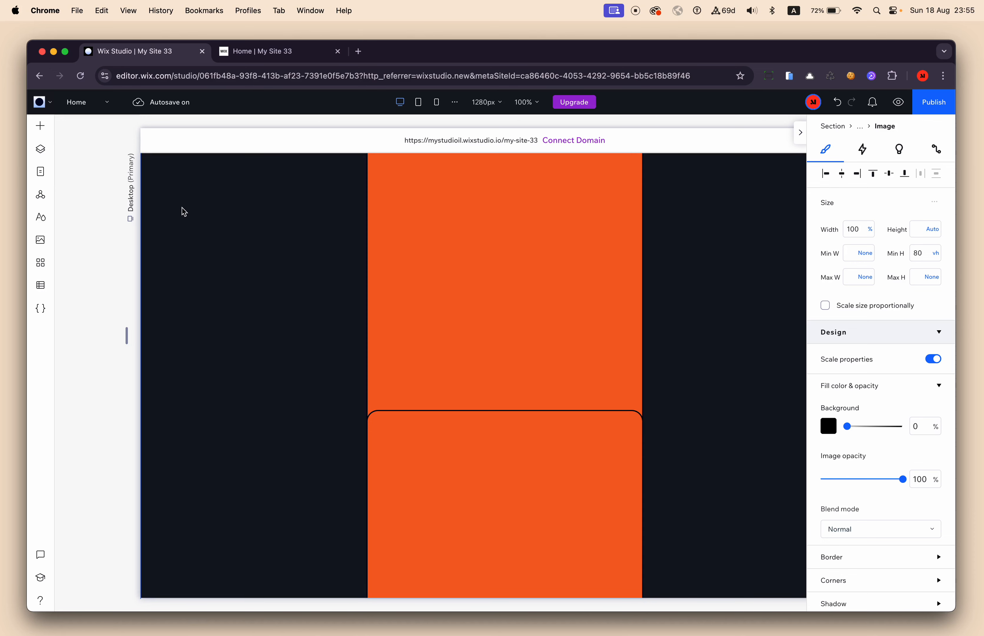
scroll(393, 257, up, 5)
scroll(393, 257, down, 1)
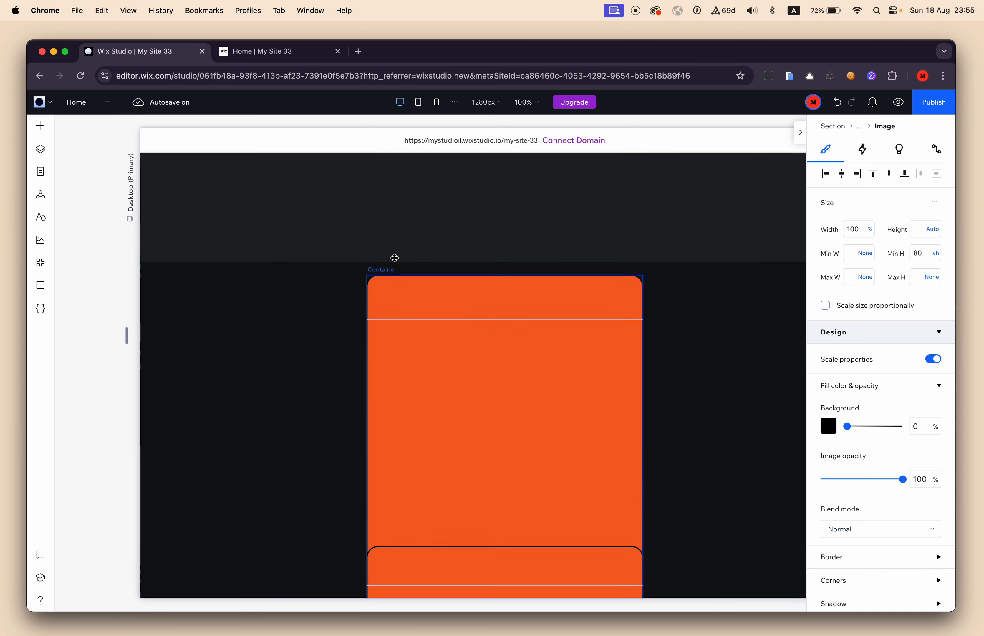
click(38, 287)
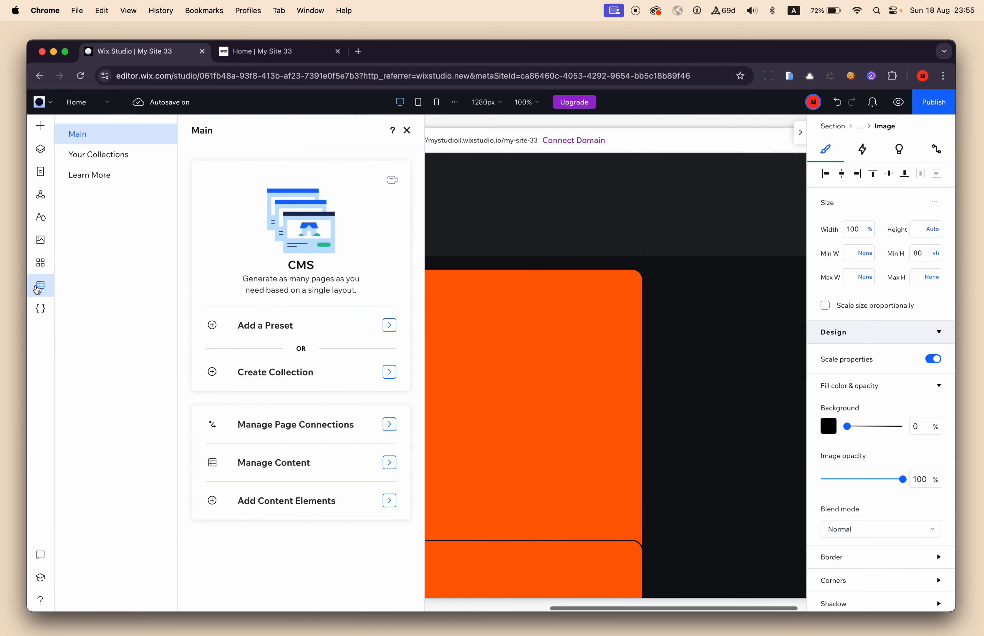
click(136, 153)
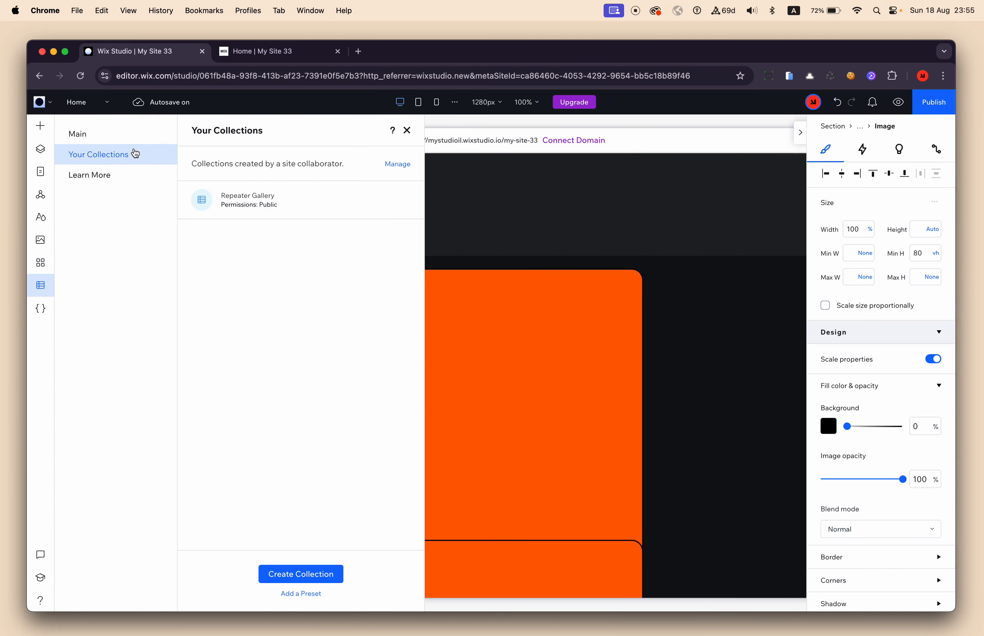
click(247, 203)
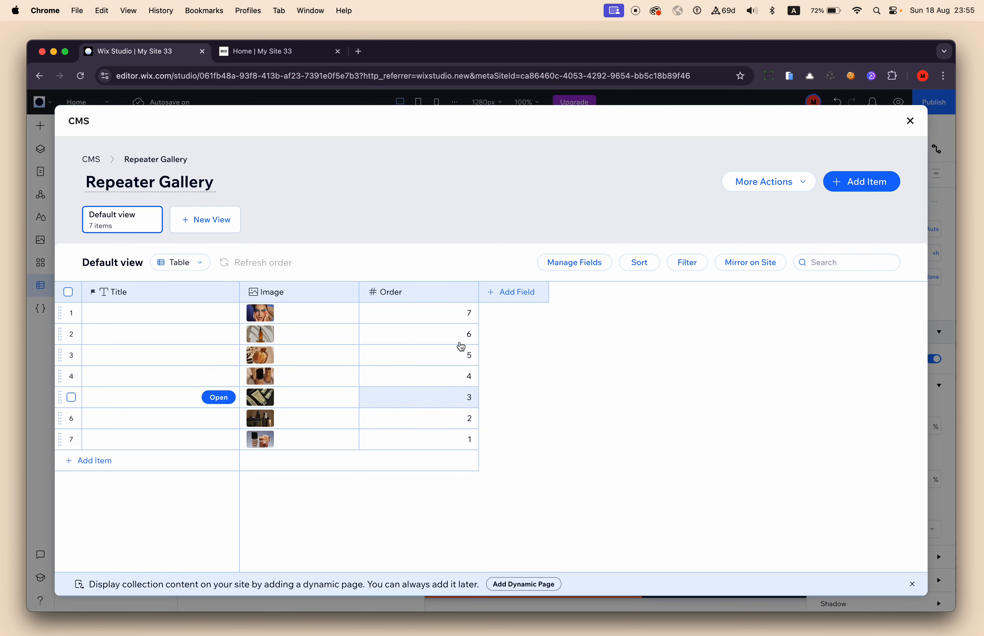
click(911, 122)
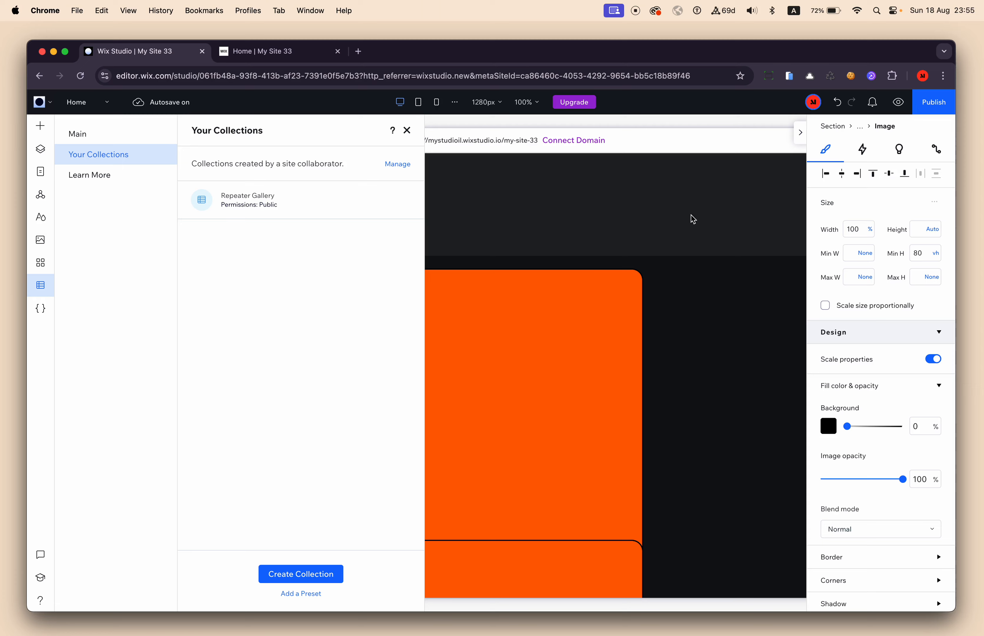
click(407, 130)
Add a title text inside the first orange container and set its font size to 80 px.
scroll(477, 292, down, 15)
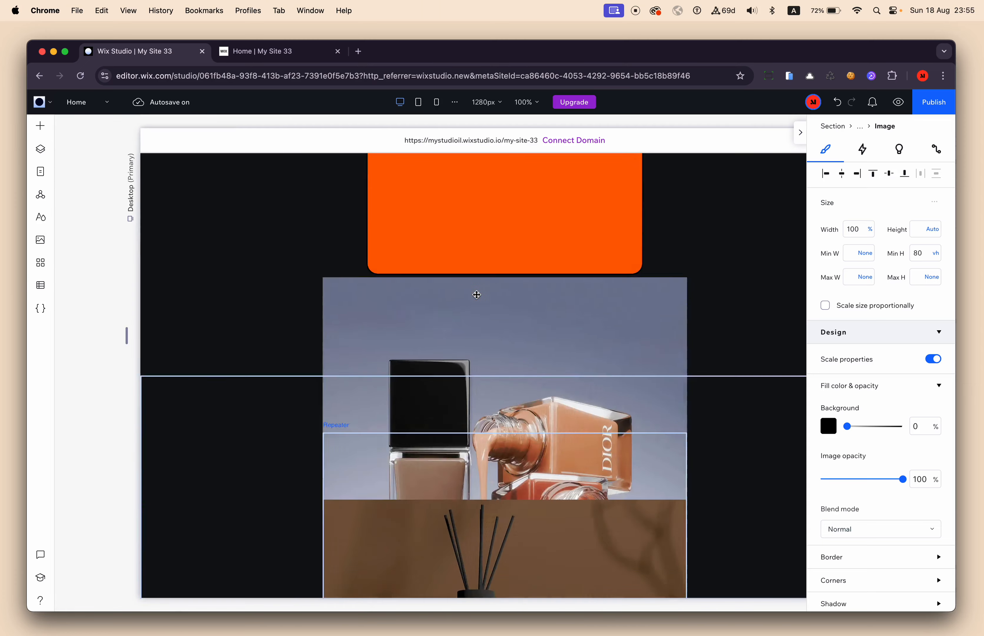
scroll(459, 370, up, 15)
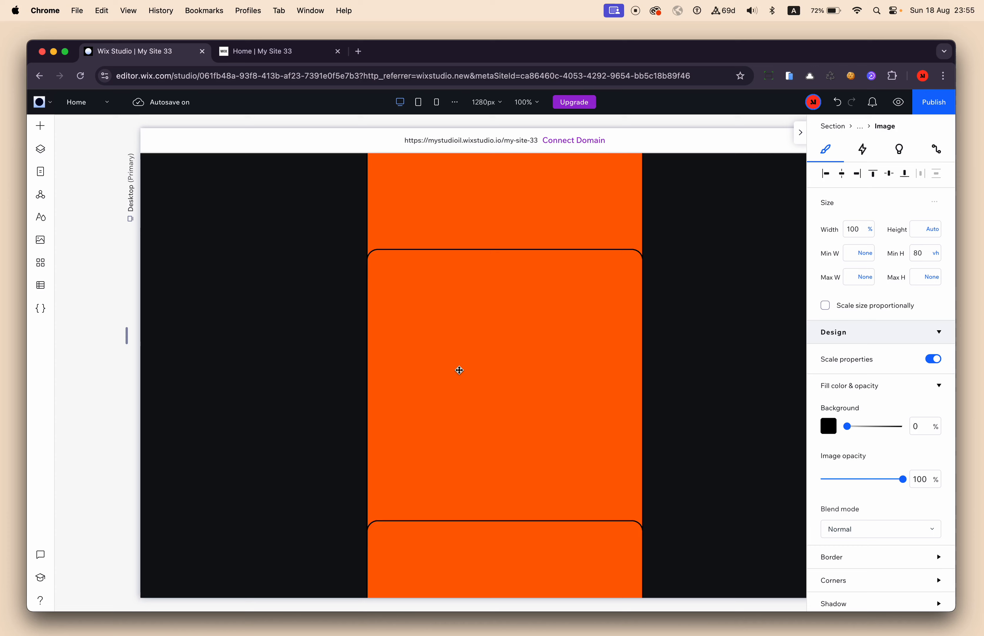
click(40, 126)
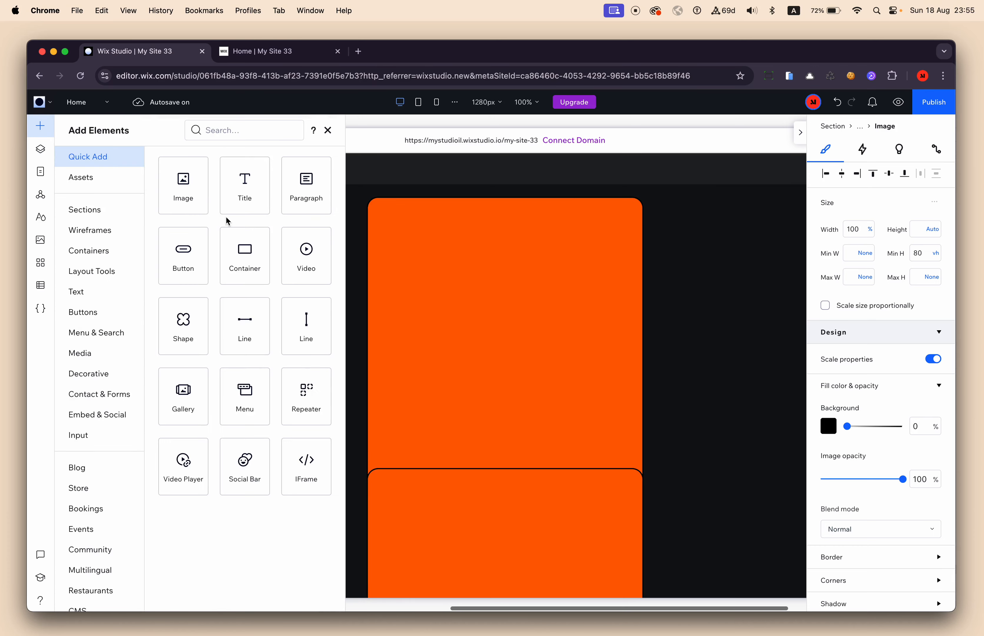
drag(244, 186, 529, 337)
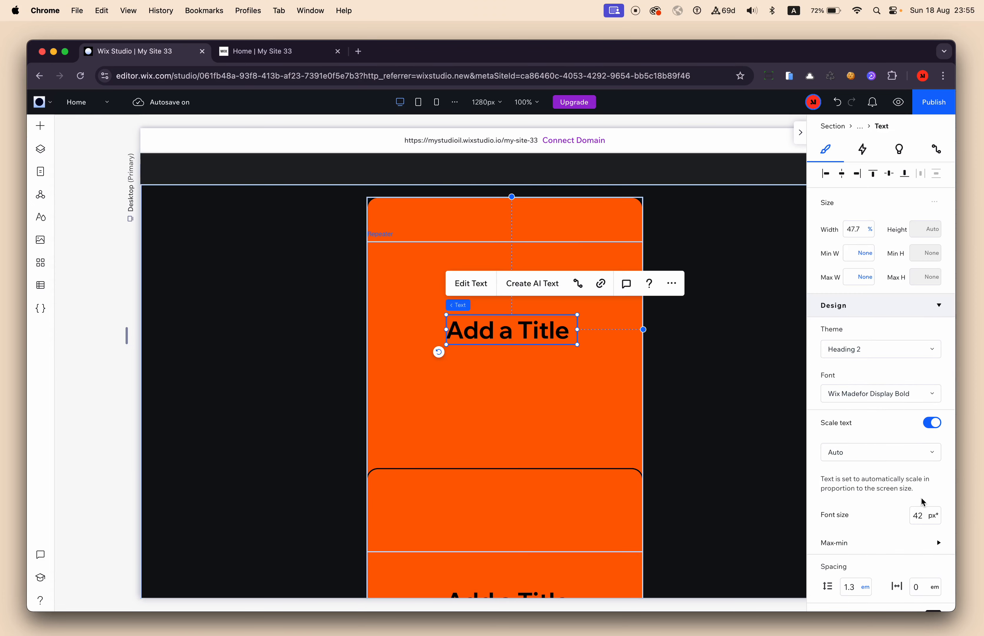
text(80)
key(Return)
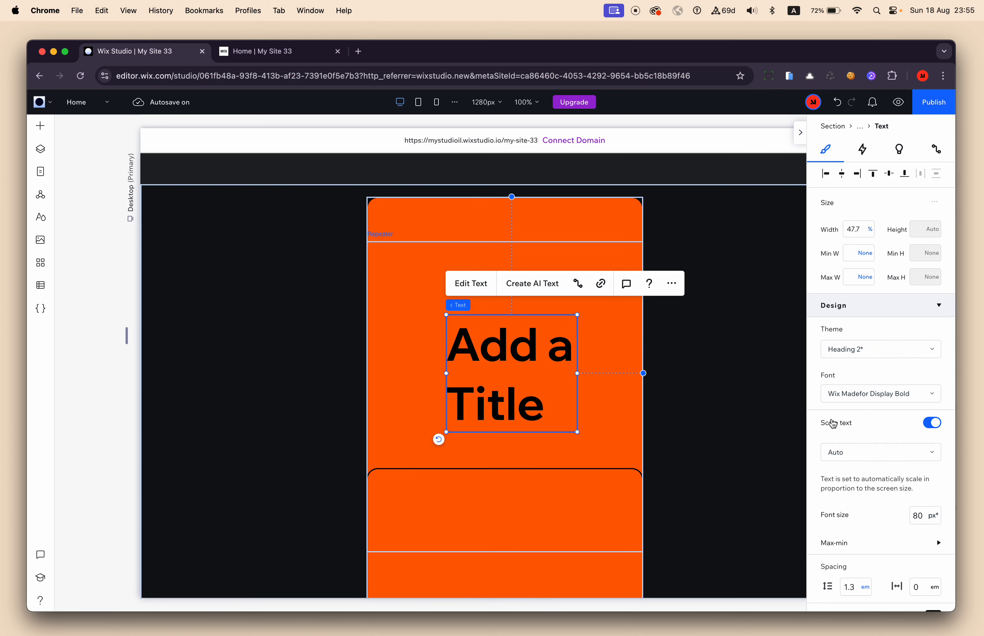
Set the title text's width to Max content and centre it inside the first orange container.
click(869, 231)
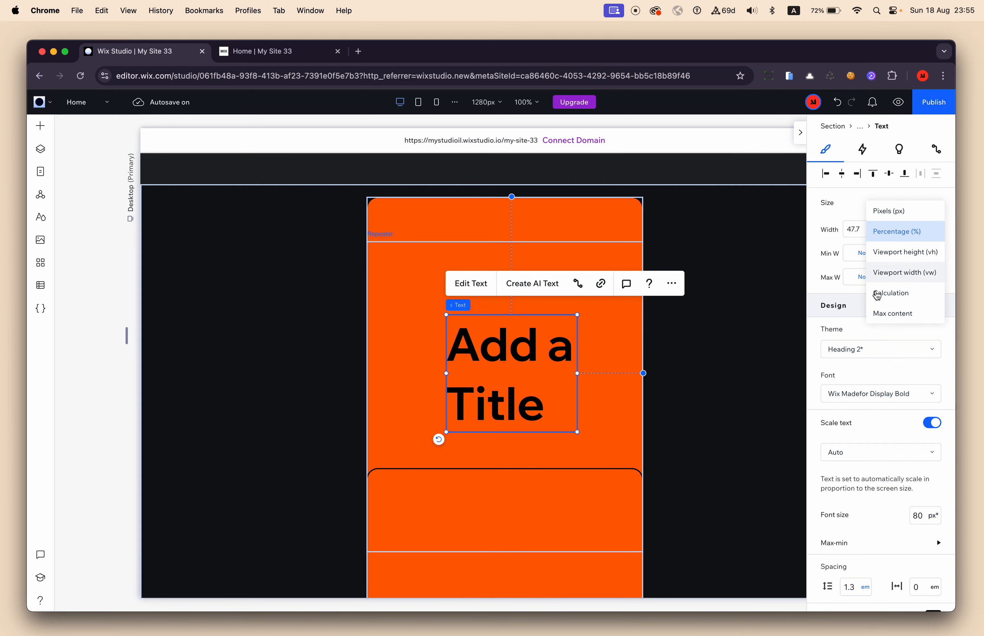
click(883, 314)
click(905, 179)
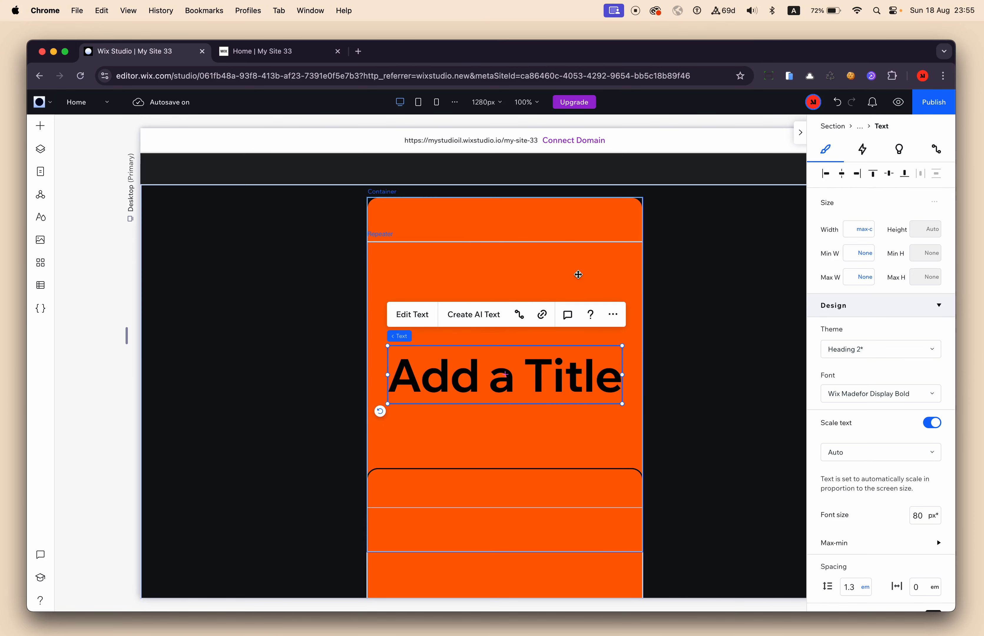
Connect the title text to the Repeater Gallery dataset's Order (Number) field.
click(521, 315)
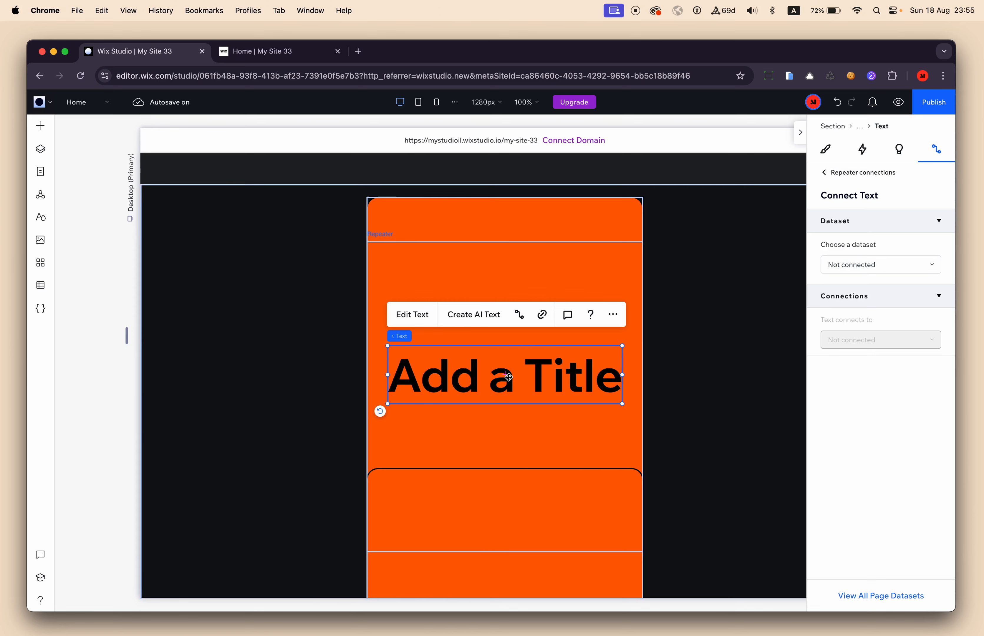
click(874, 263)
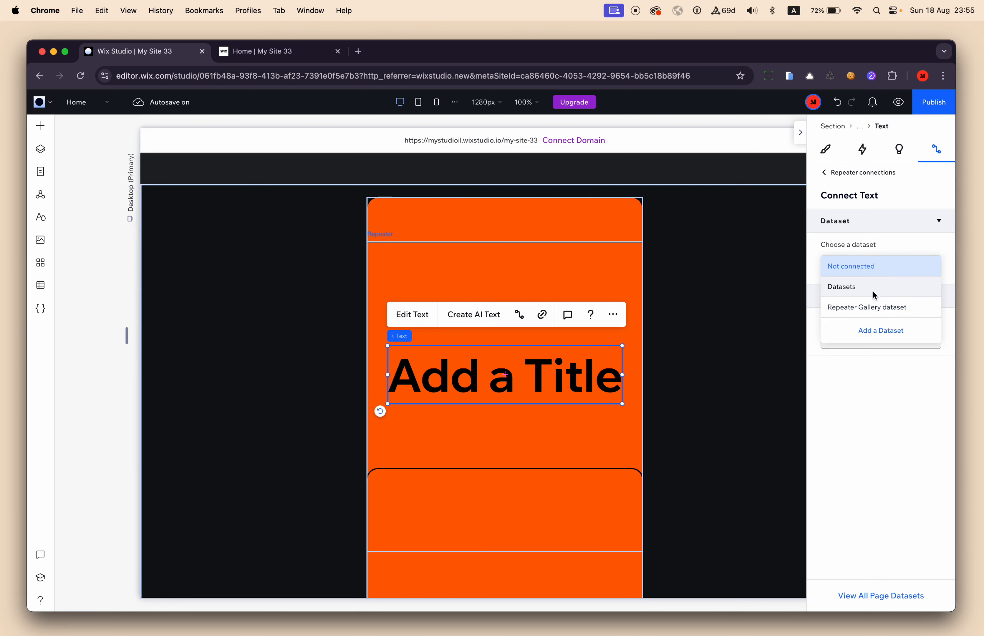
click(874, 306)
click(863, 397)
key(Escape)
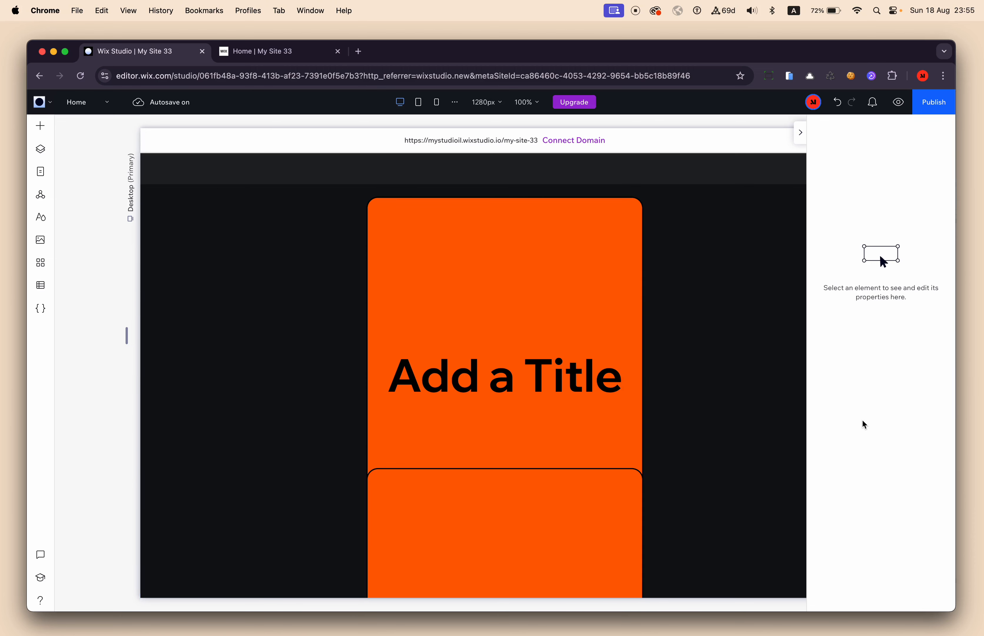
click(474, 371)
click(887, 398)
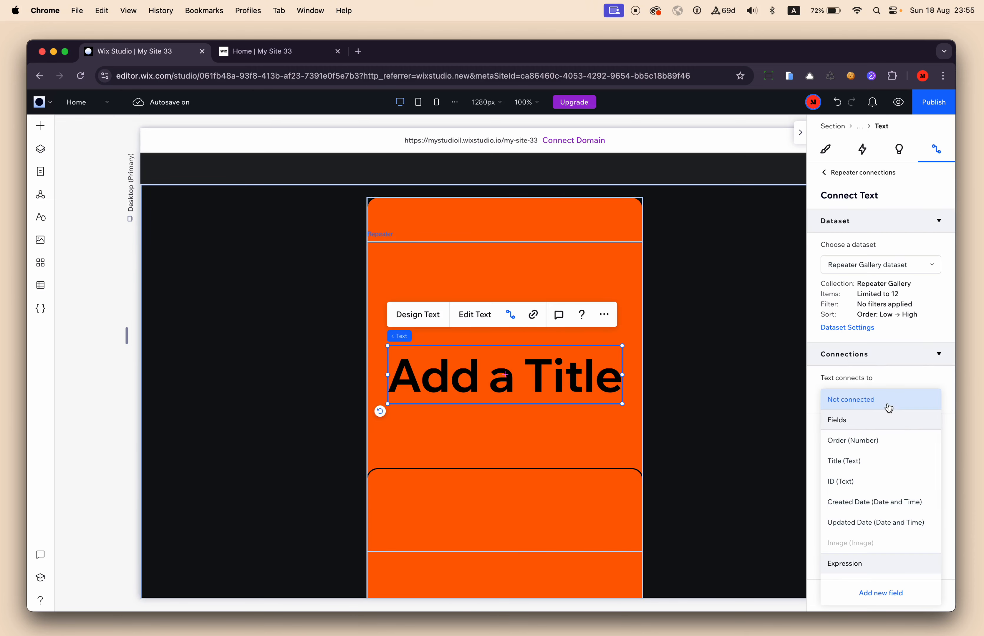
click(874, 440)
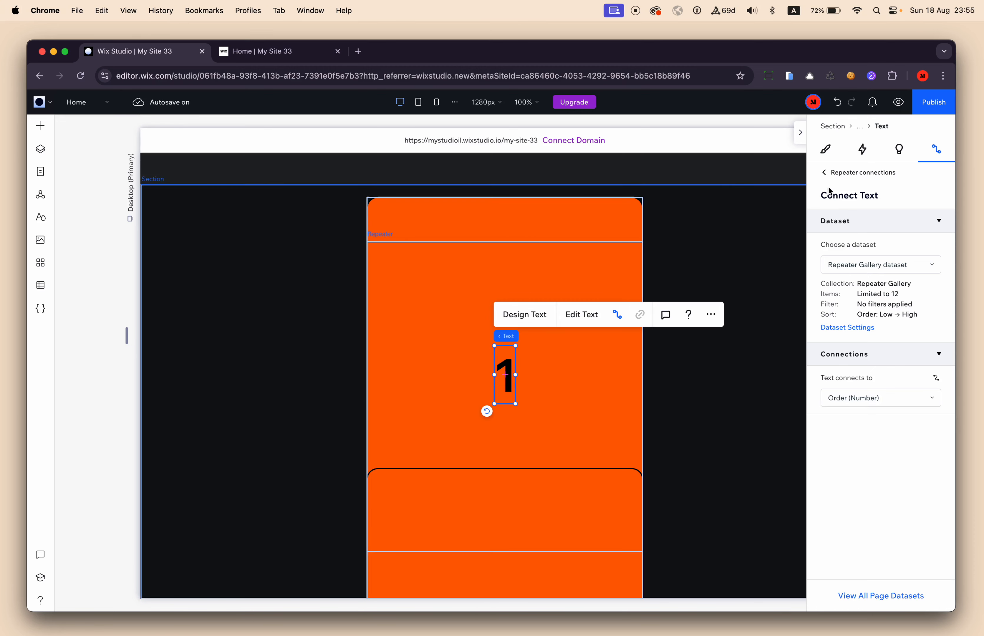
Preview the page and check the numbers inside the rotating containers.
click(898, 102)
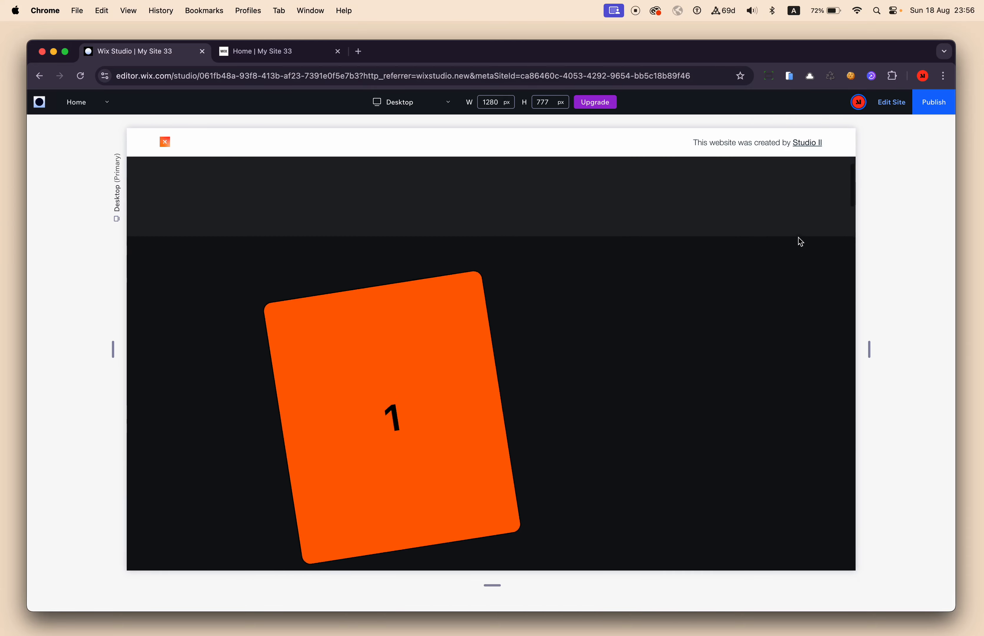
scroll(801, 243, down, 10)
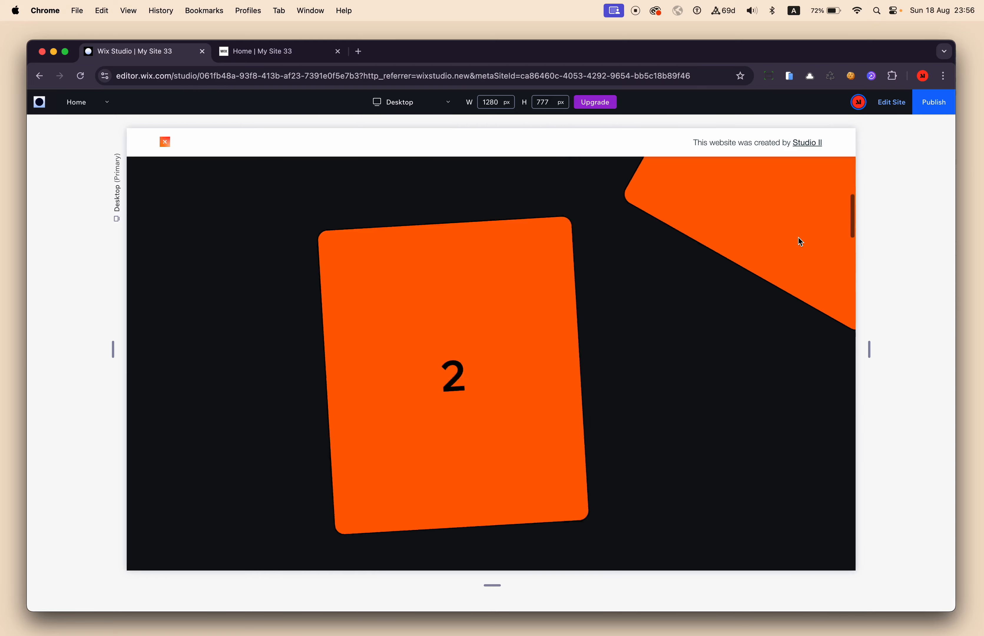
scroll(799, 238, down, 10)
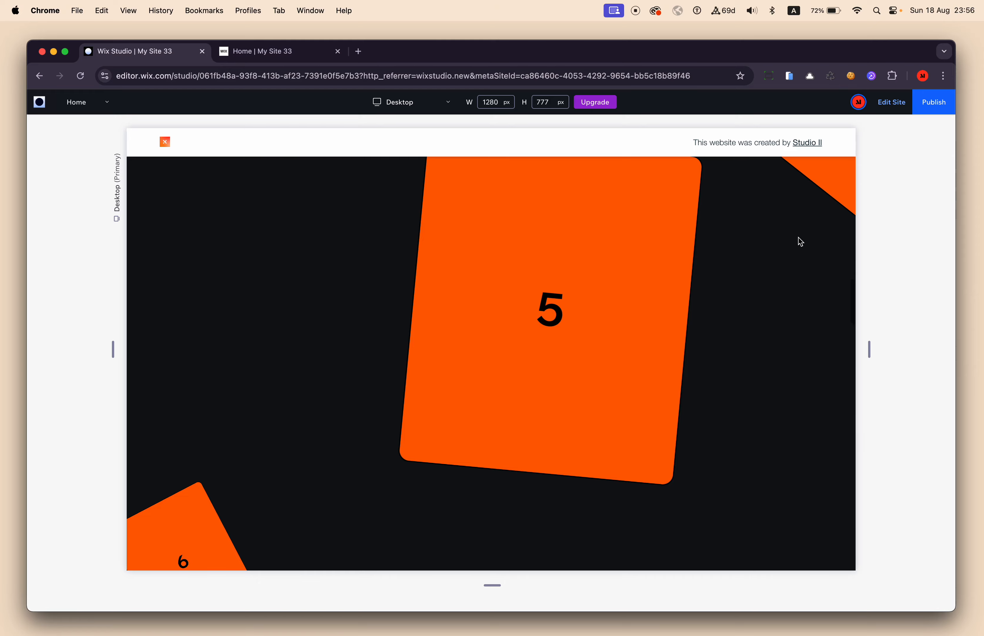
scroll(800, 242, down, 10)
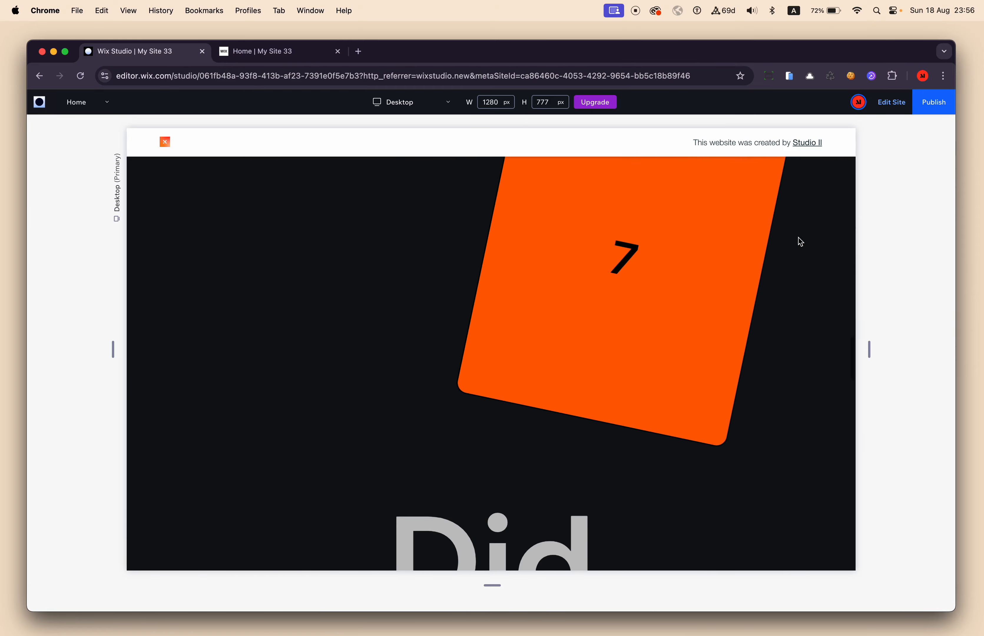
scroll(800, 242, up, 15)
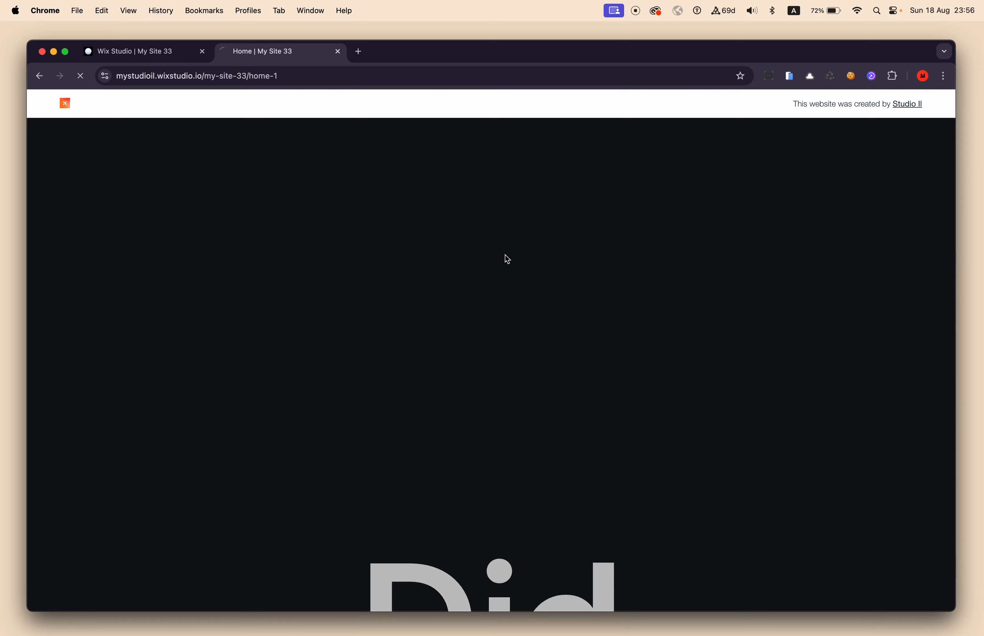
Reload the live My Site 33 page and examine how the numbered containers rotate through the section into the image repeater.
key(super+r)
key(super+r)
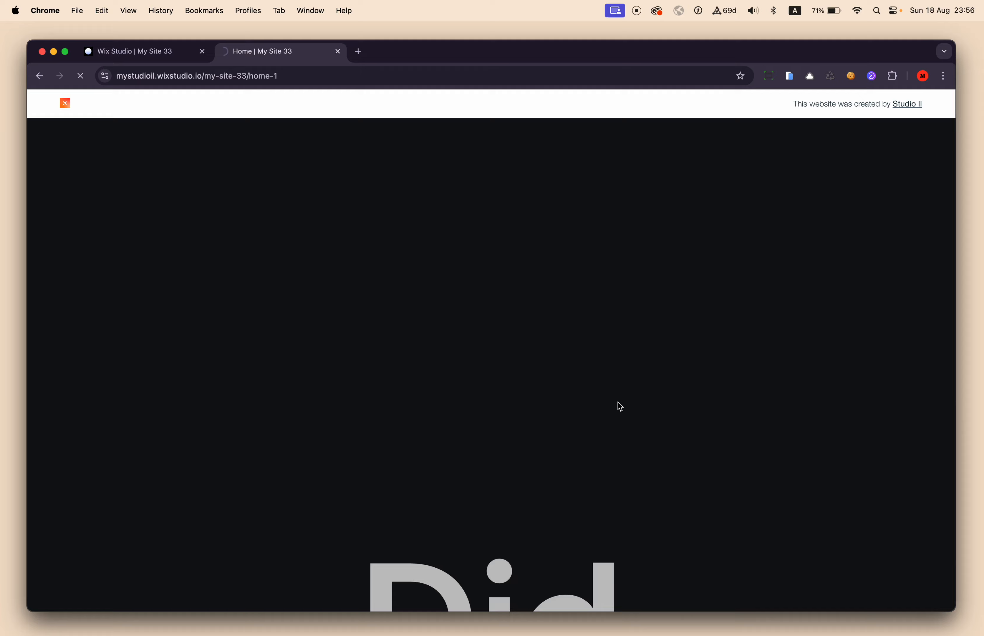
scroll(711, 417, down, 10)
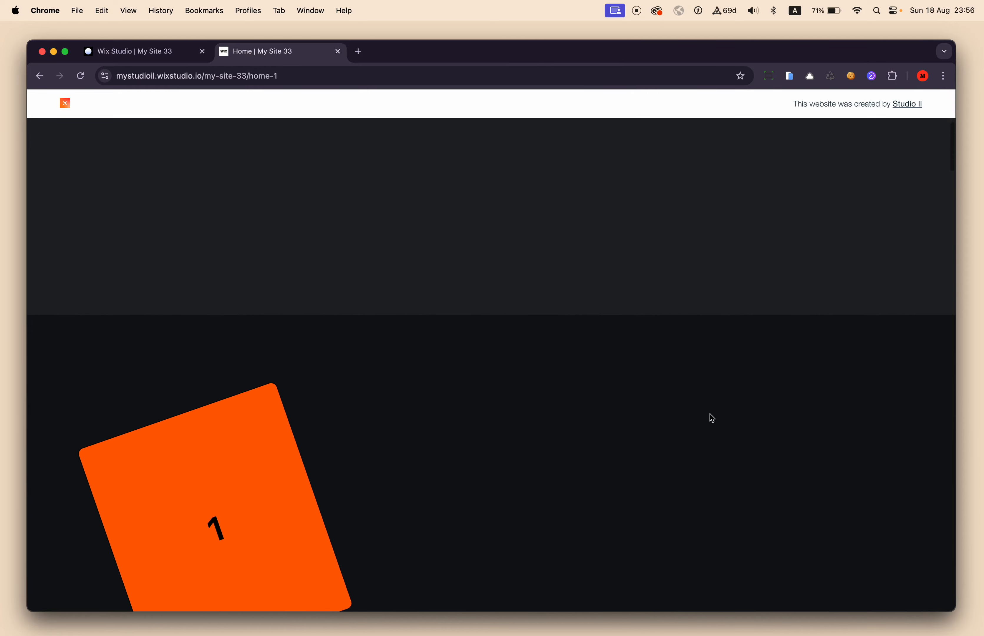
scroll(711, 417, down, 10)
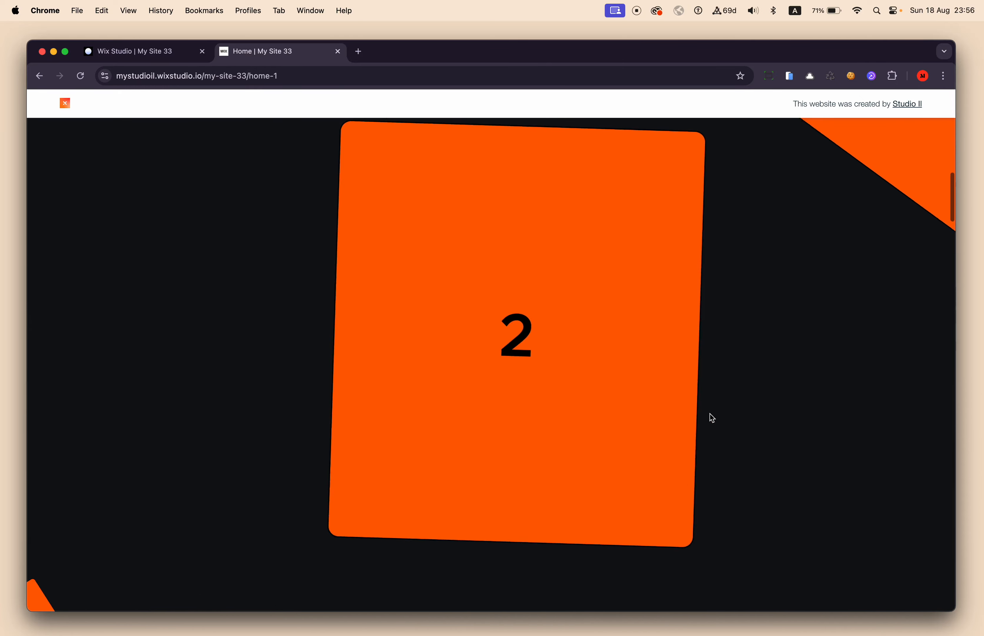
scroll(710, 413, down, 10)
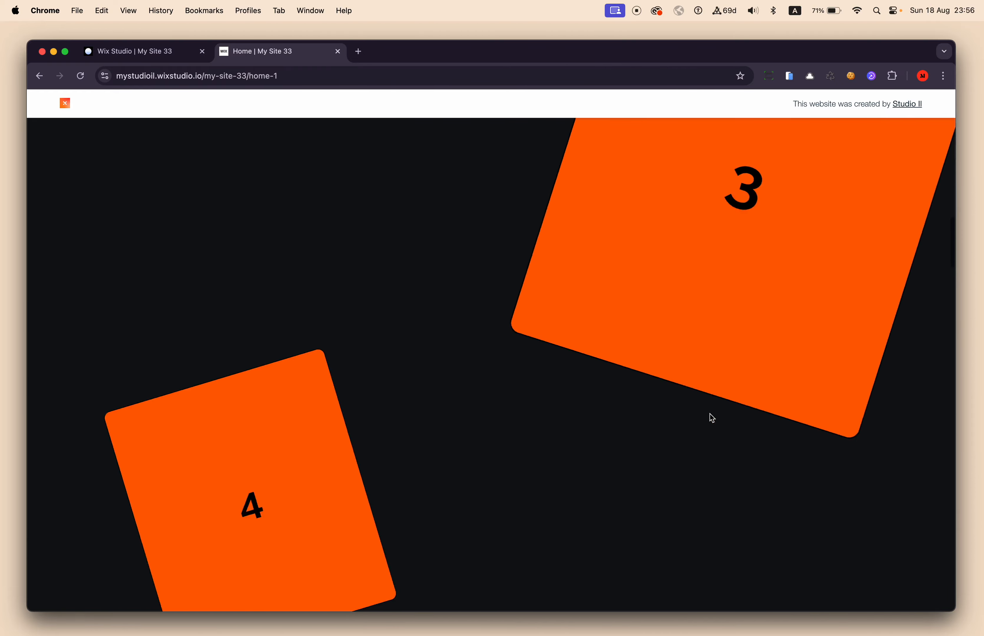
scroll(709, 413, down, 10)
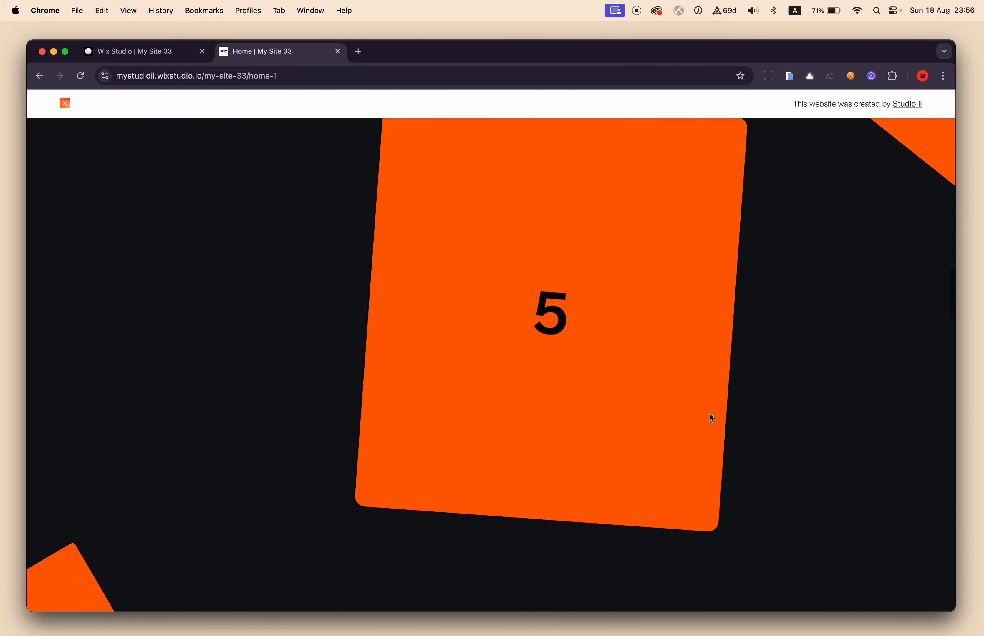
scroll(710, 413, down, 10)
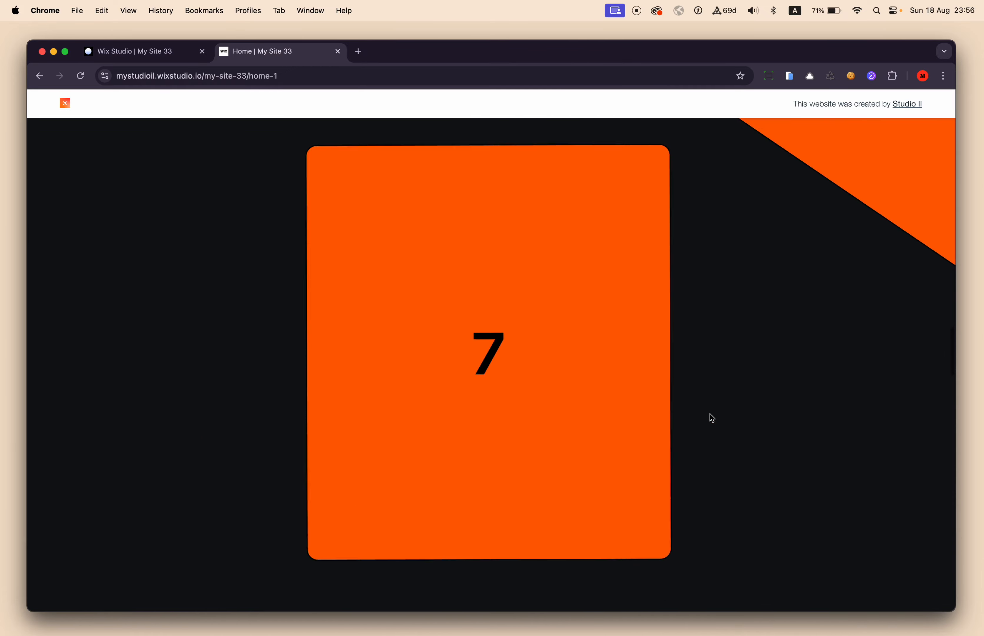
scroll(290, 285, down, 10)
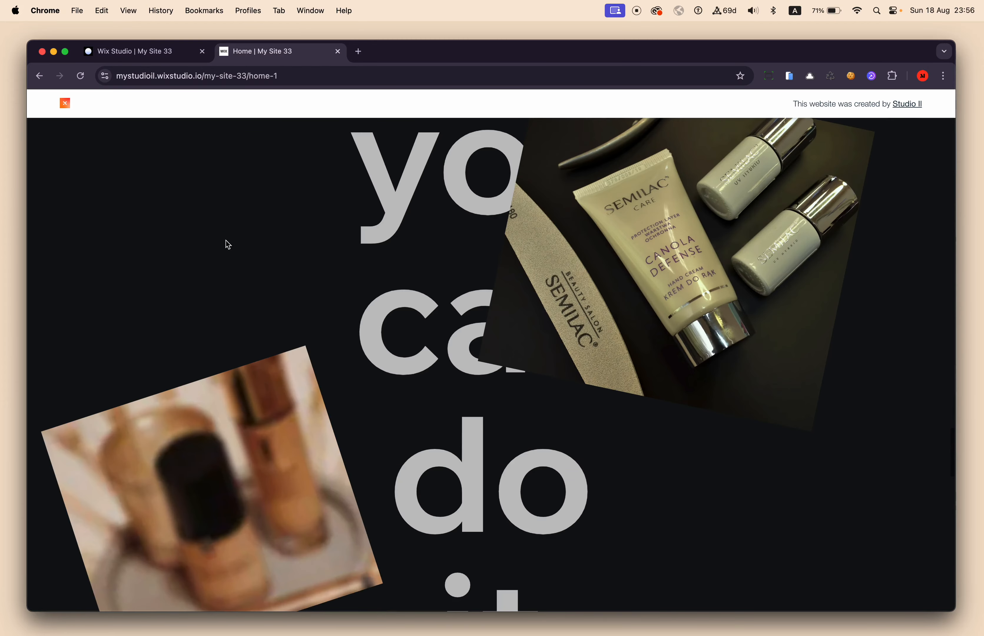
Switch back to Wix Studio, dismiss the publish confirmation, and return from preview to editing the site.
click(172, 53)
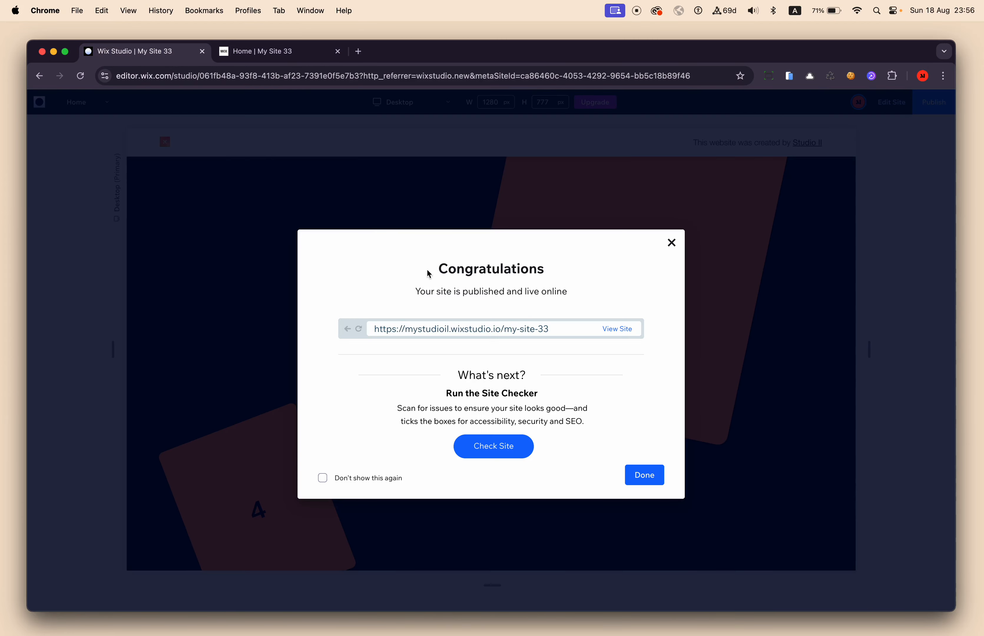
click(672, 242)
scroll(716, 265, up, 10)
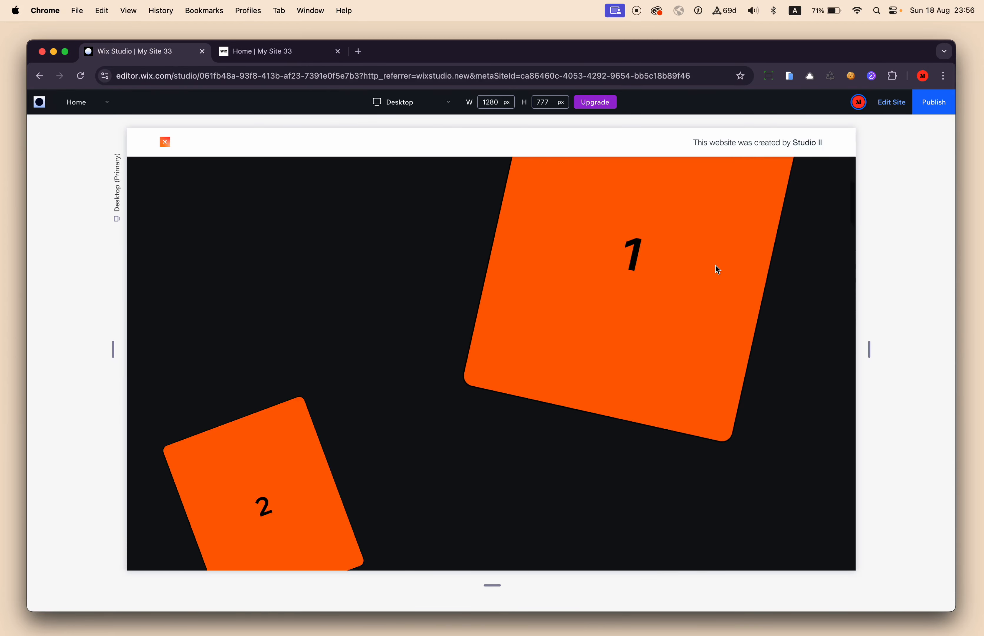
click(891, 100)
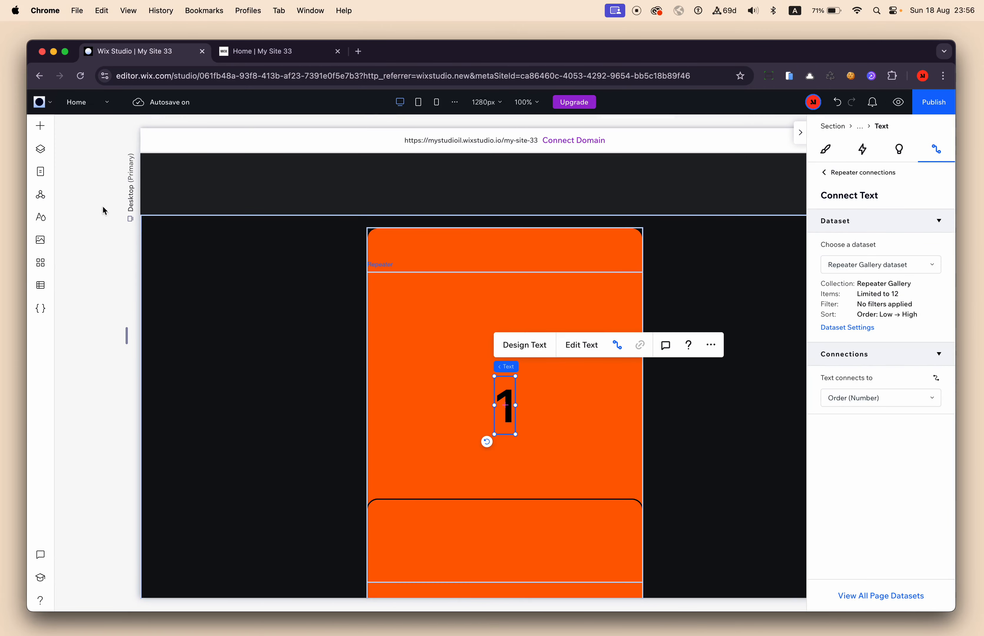
Set the scroll In animation of the first item's Turn IN from left container to Fade and open its adjustment settings.
click(42, 150)
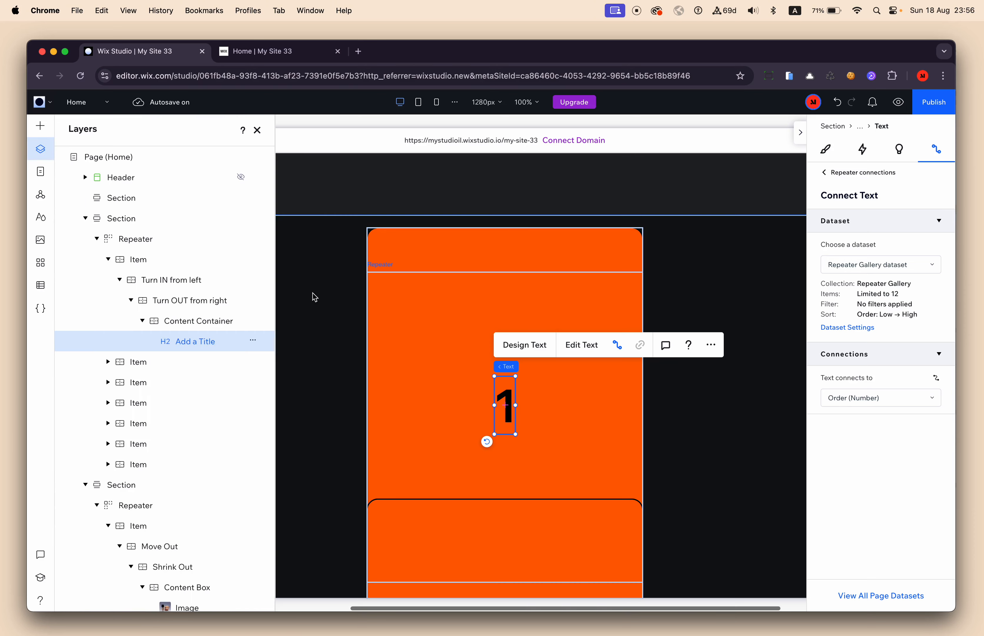
click(174, 300)
click(172, 285)
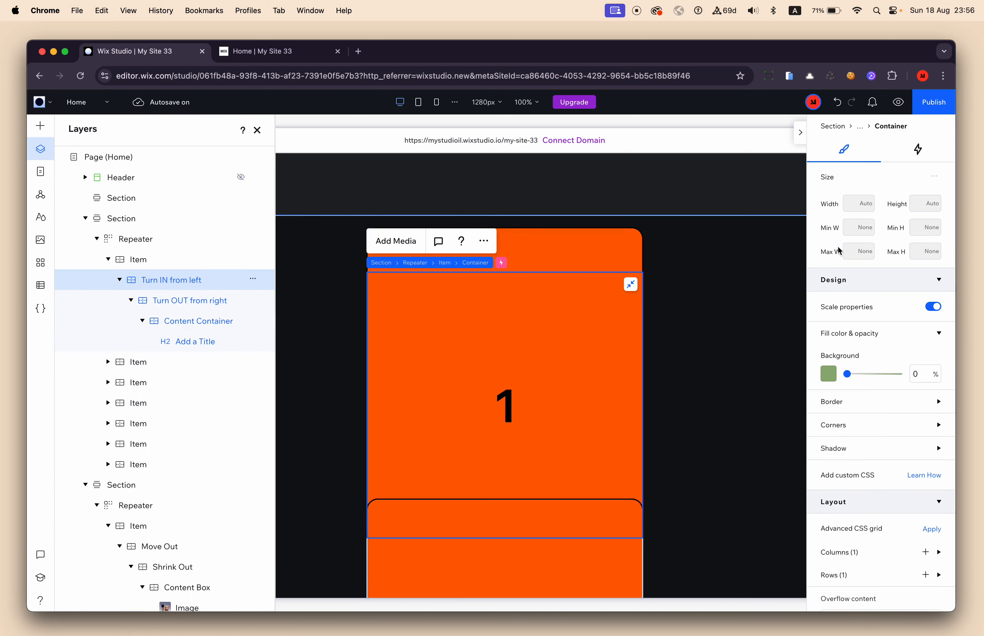
click(914, 155)
click(827, 321)
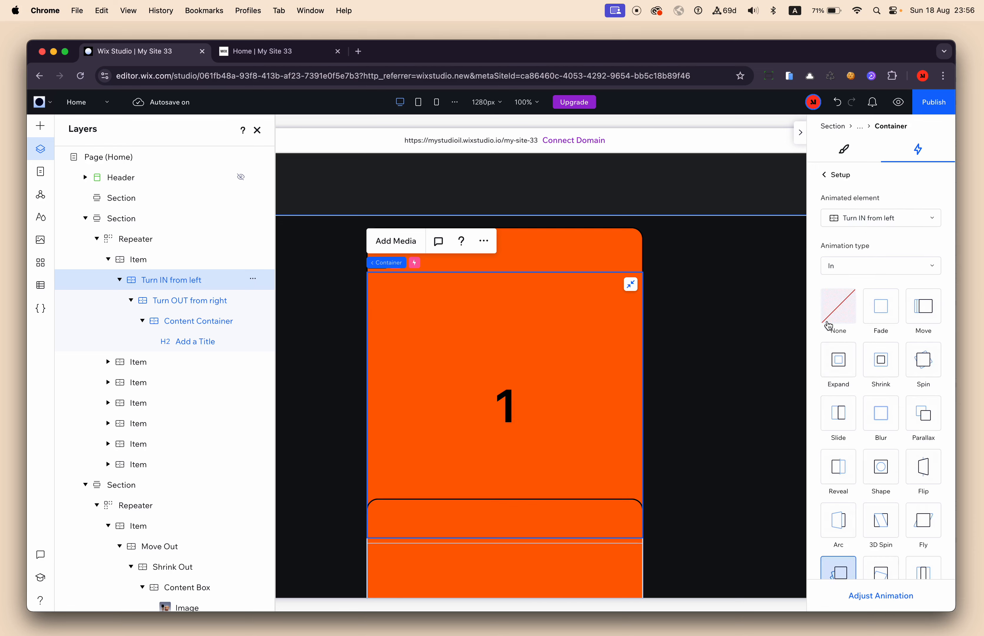
scroll(836, 513, down, 1)
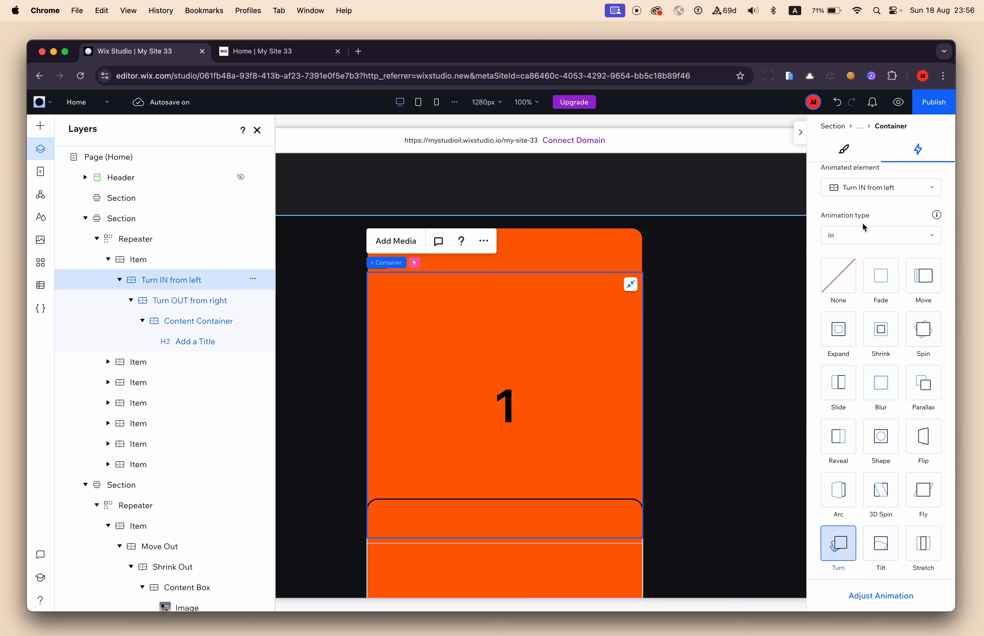
click(882, 301)
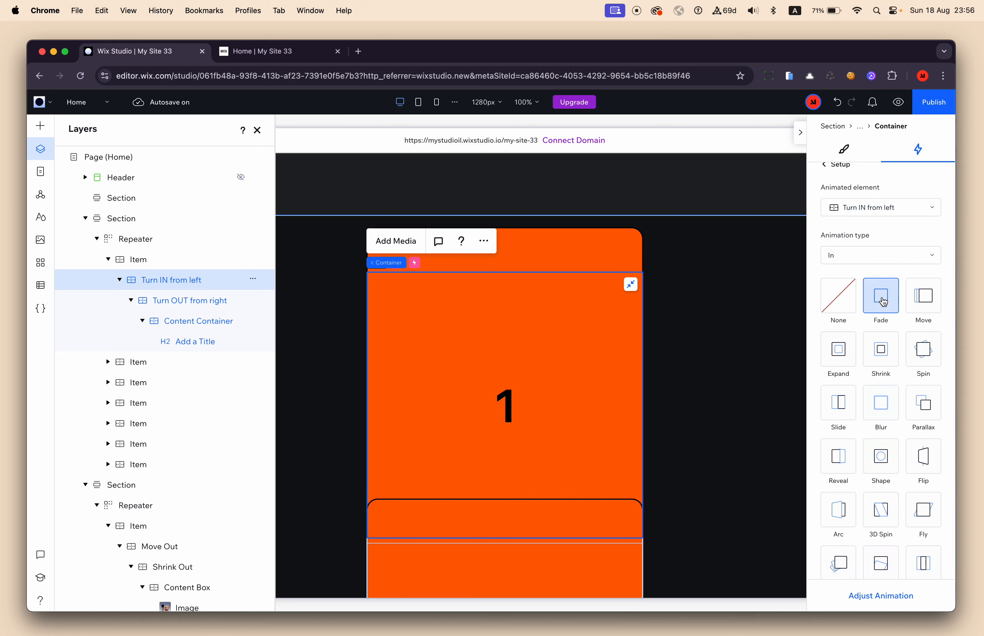
click(869, 603)
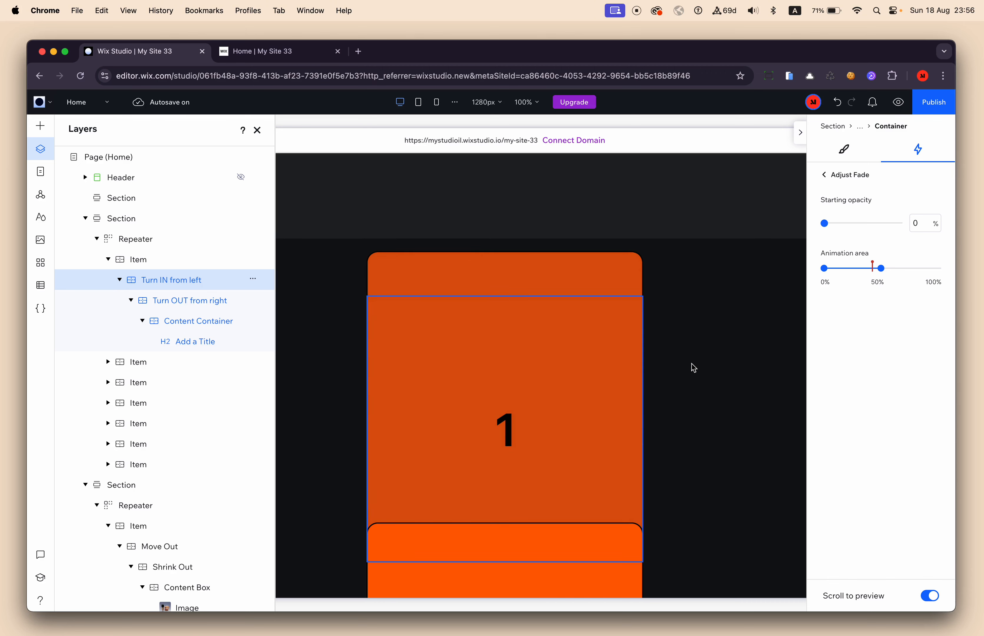
Set the scroll Out animation of the Turn OUT from right container to Fade and check its fade on the canvas.
click(174, 305)
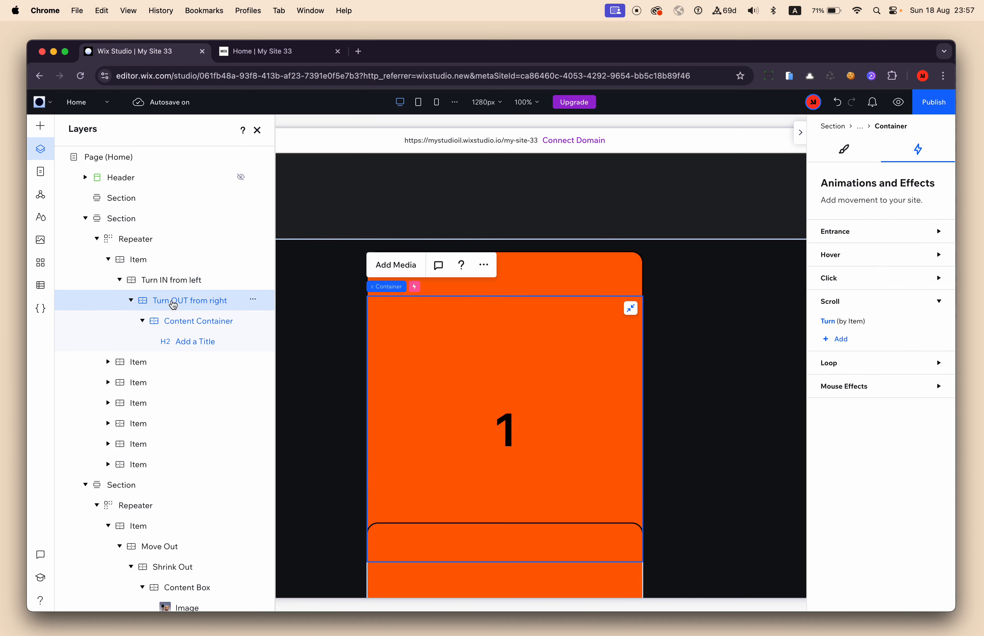
click(832, 327)
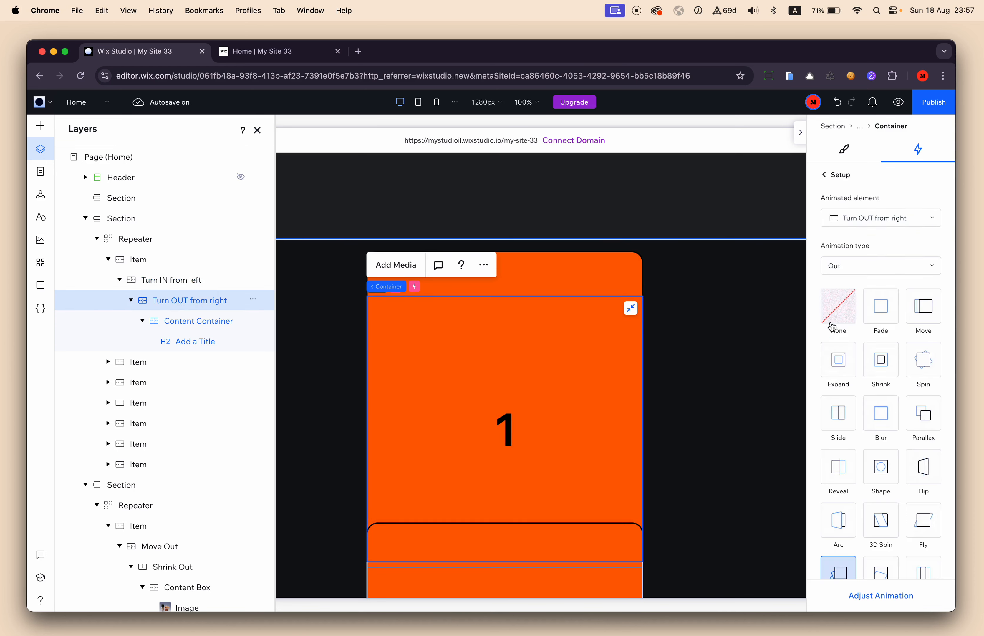
click(889, 313)
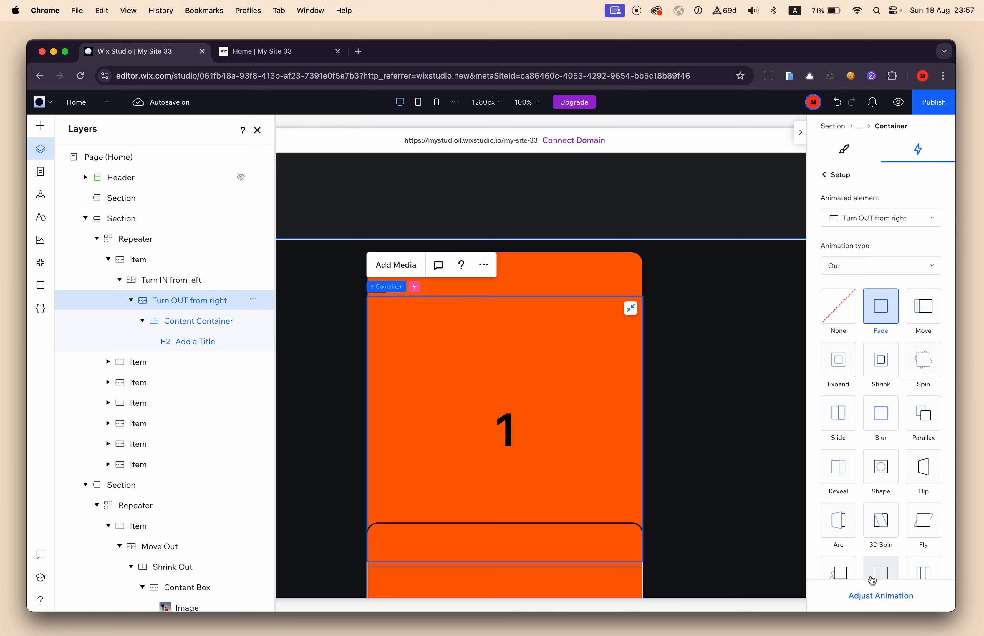
click(881, 596)
scroll(718, 528, down, 5)
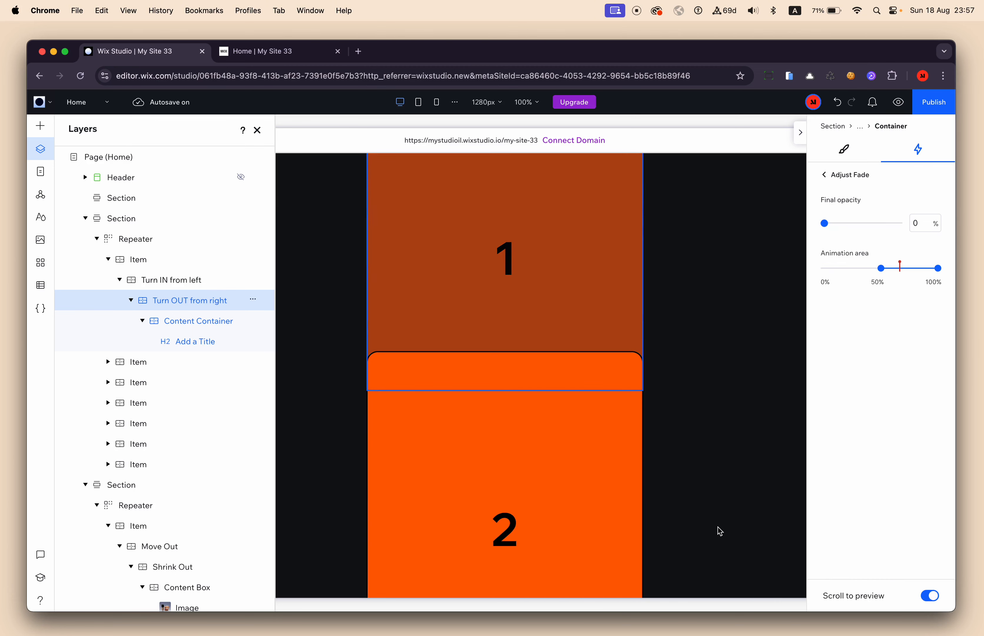
scroll(718, 528, up, 1)
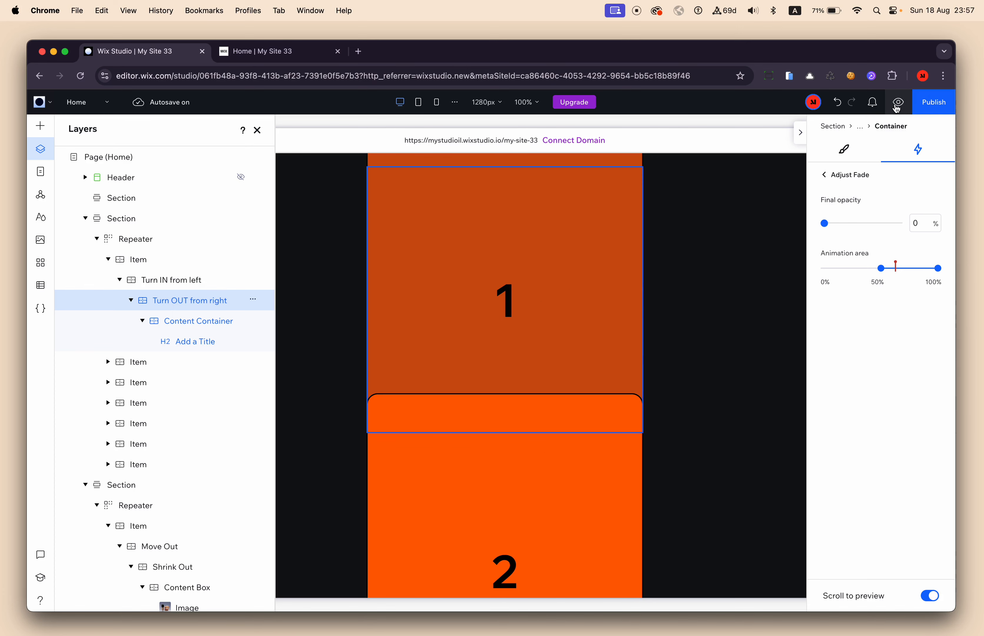
Preview the page and check how the numbered containers fade in and out on scroll.
scroll(563, 320, up, 5)
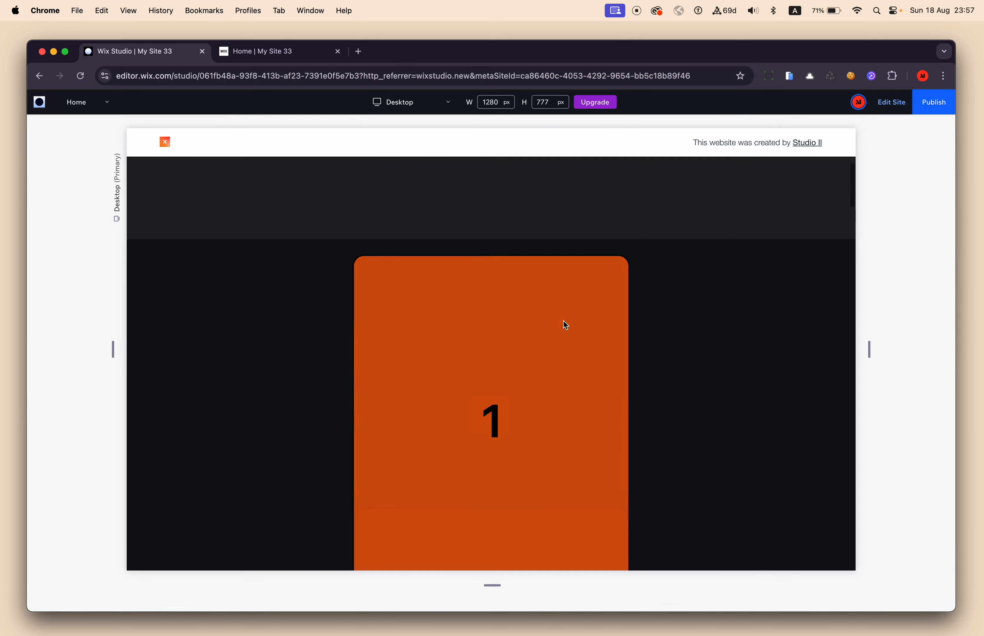
scroll(563, 320, down, 5)
scroll(564, 326, down, 5)
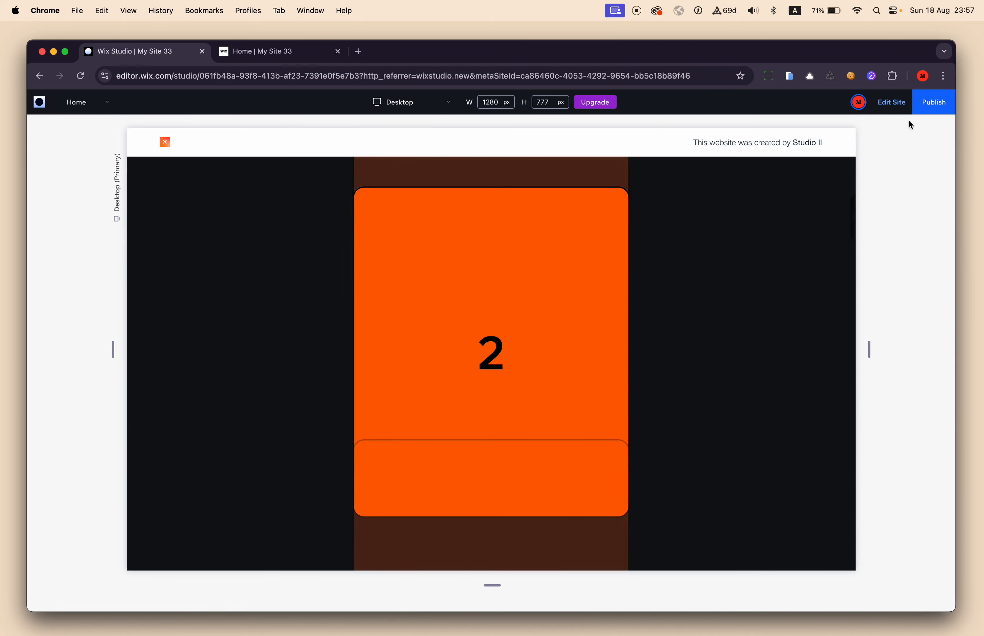
Return to editing the site and set the height of the first item's Content Container to 100%.
click(893, 104)
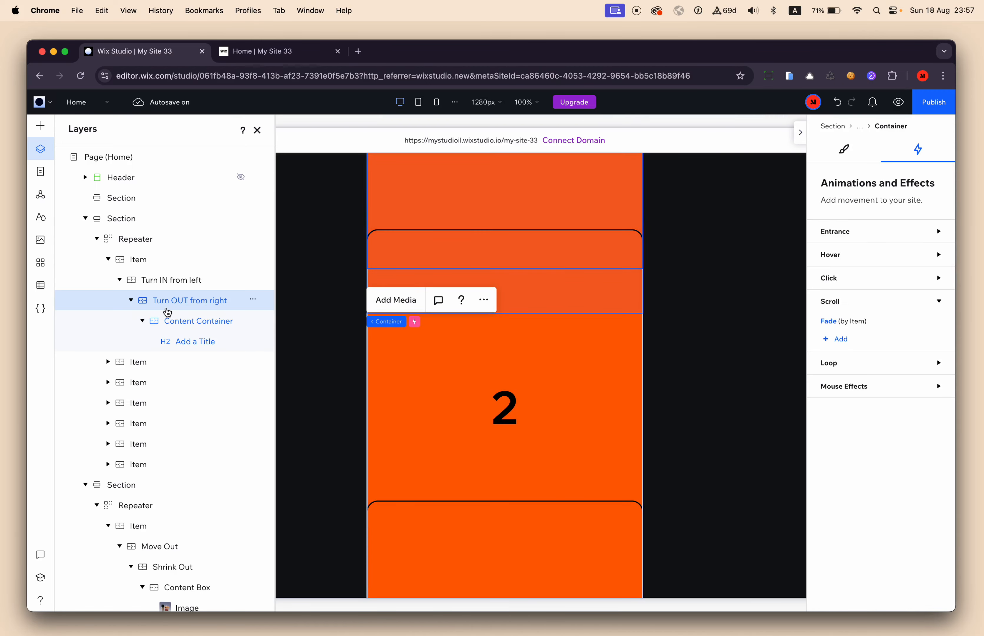
click(844, 150)
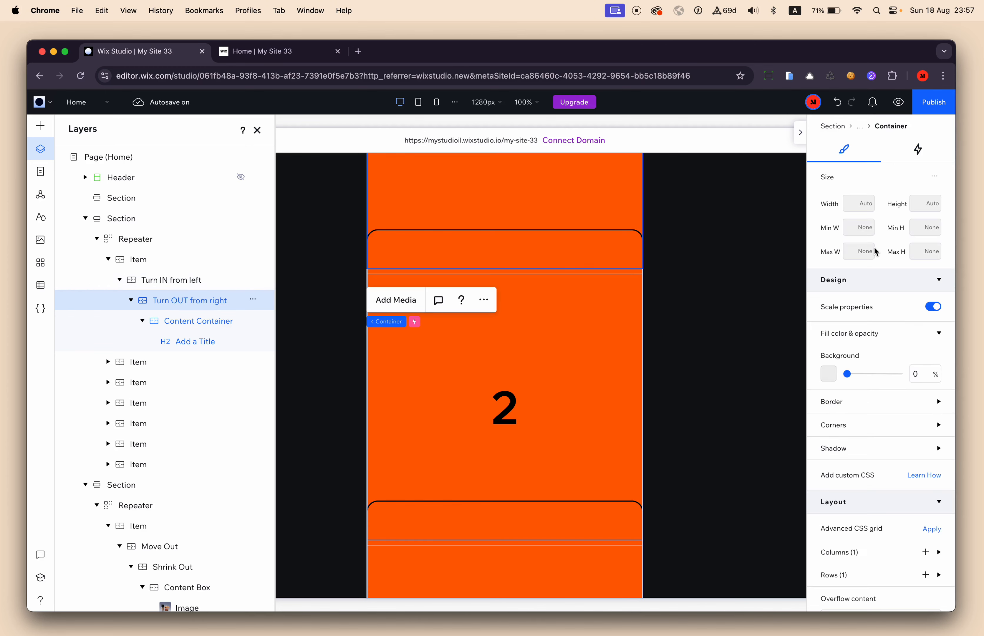
click(195, 330)
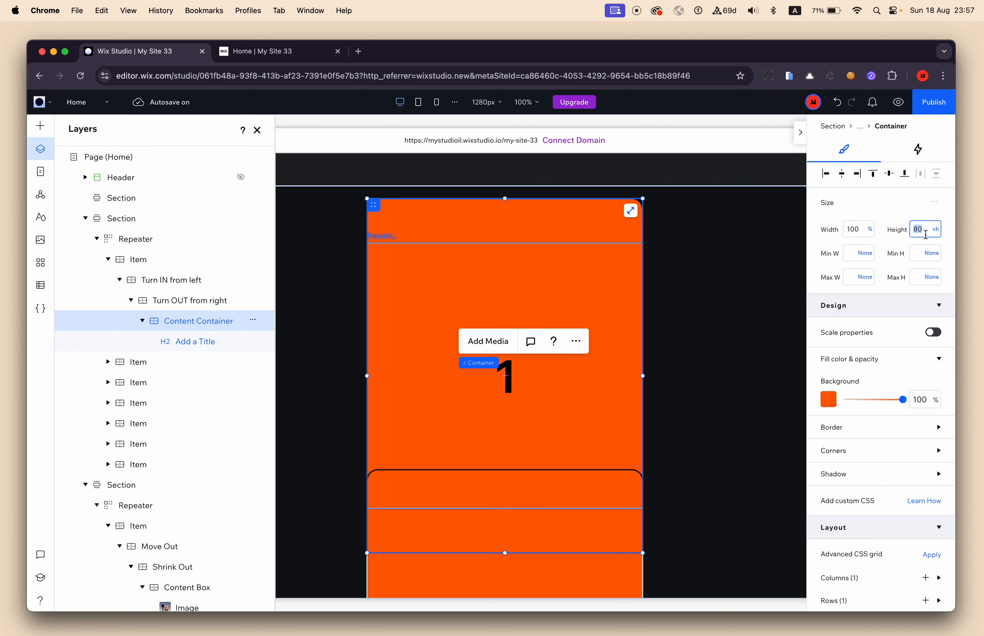
text(%)
key(Return)
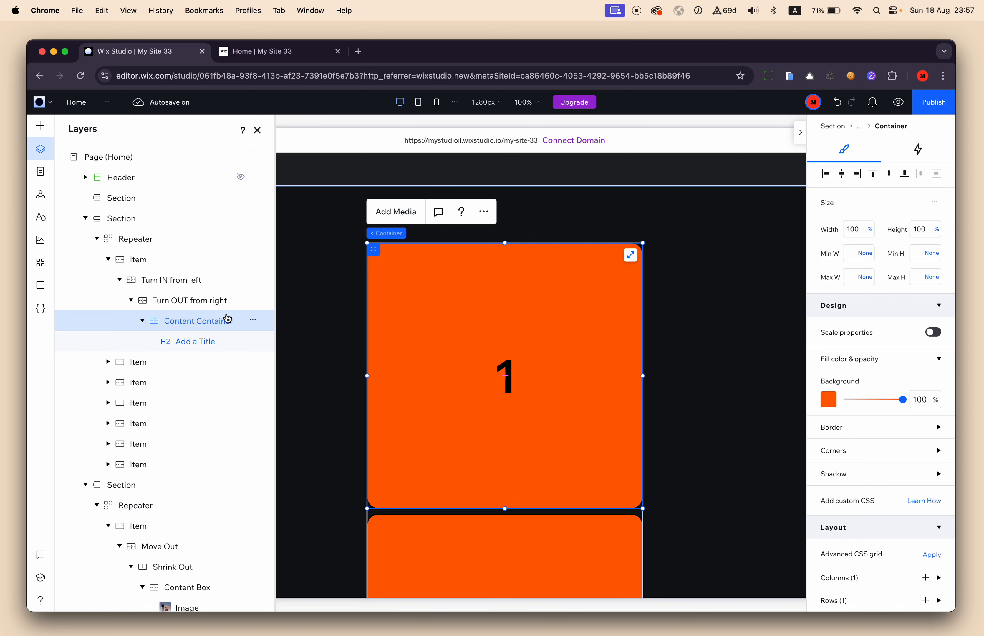
Set the vertical gap between the items of the numbered repeater to 100 px.
click(146, 242)
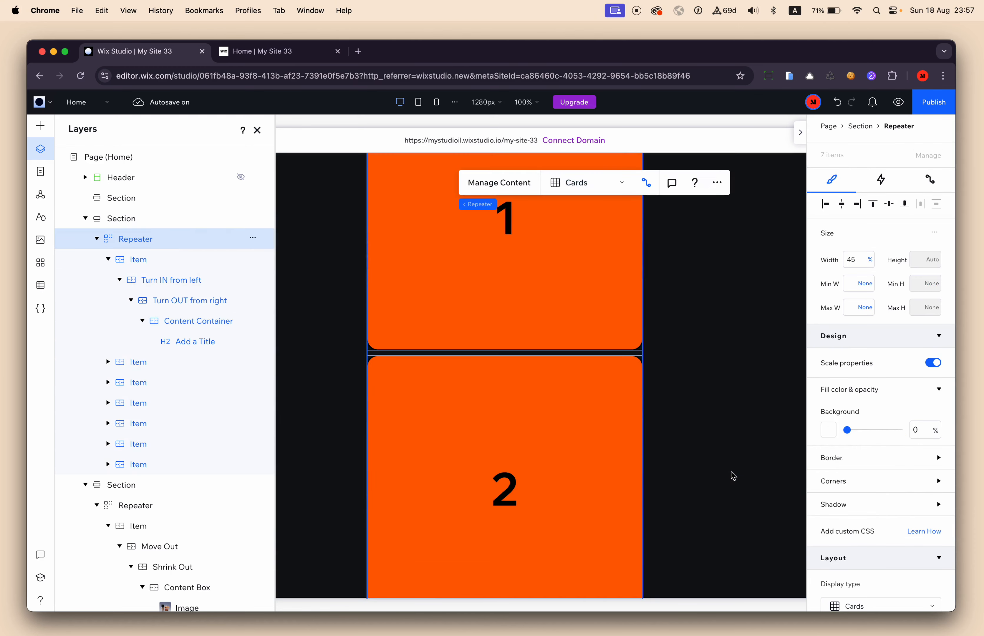
scroll(899, 471, down, 6)
click(920, 515)
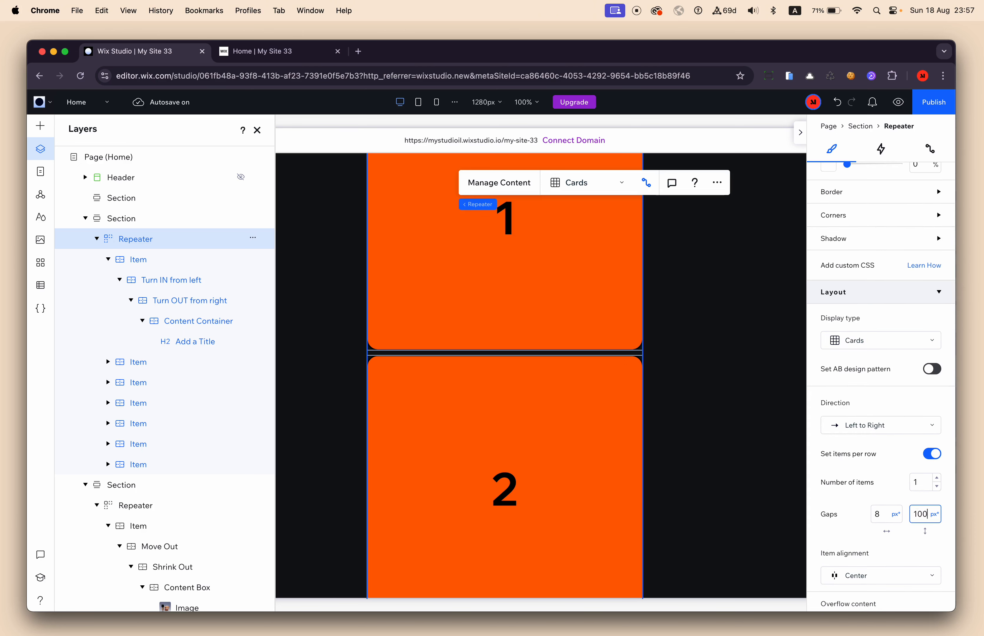
key(Return)
Preview the page, check the spacing and fading of the numbered containers on scroll, and return to editing.
click(896, 102)
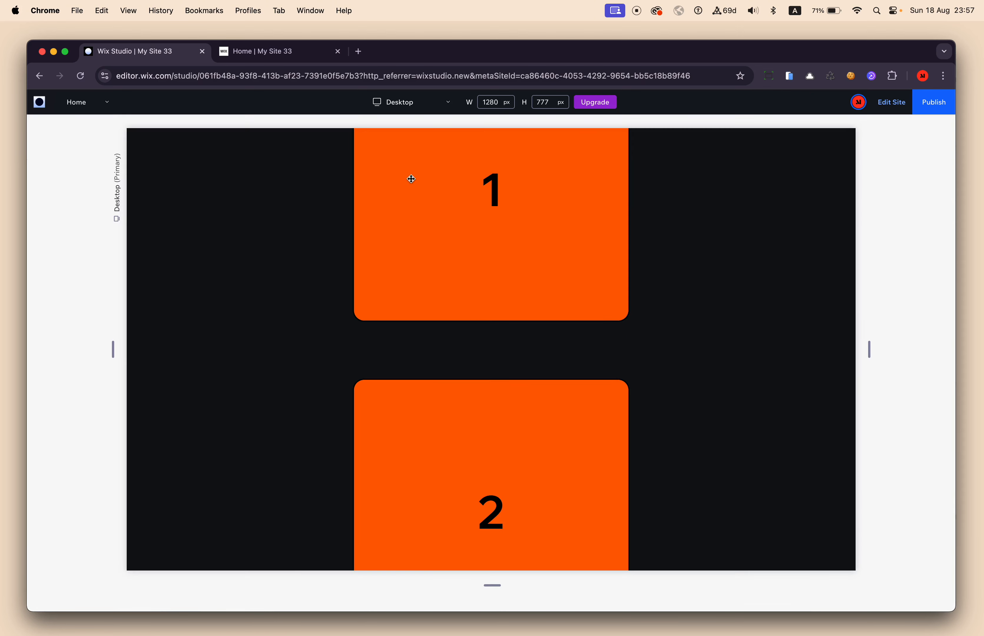
scroll(423, 290, down, 10)
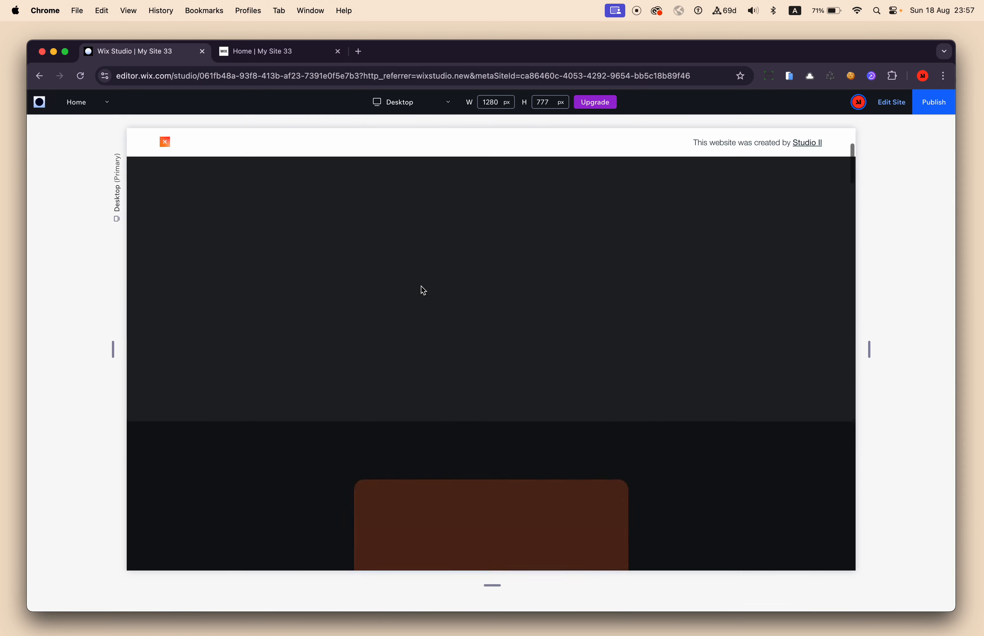
scroll(423, 290, down, 10)
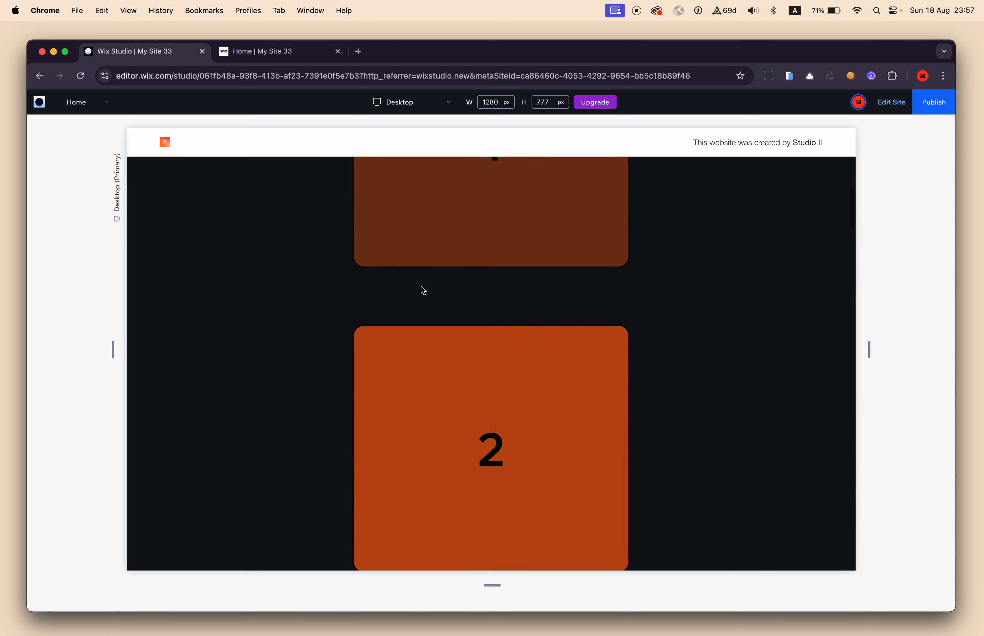
scroll(422, 286, down, 10)
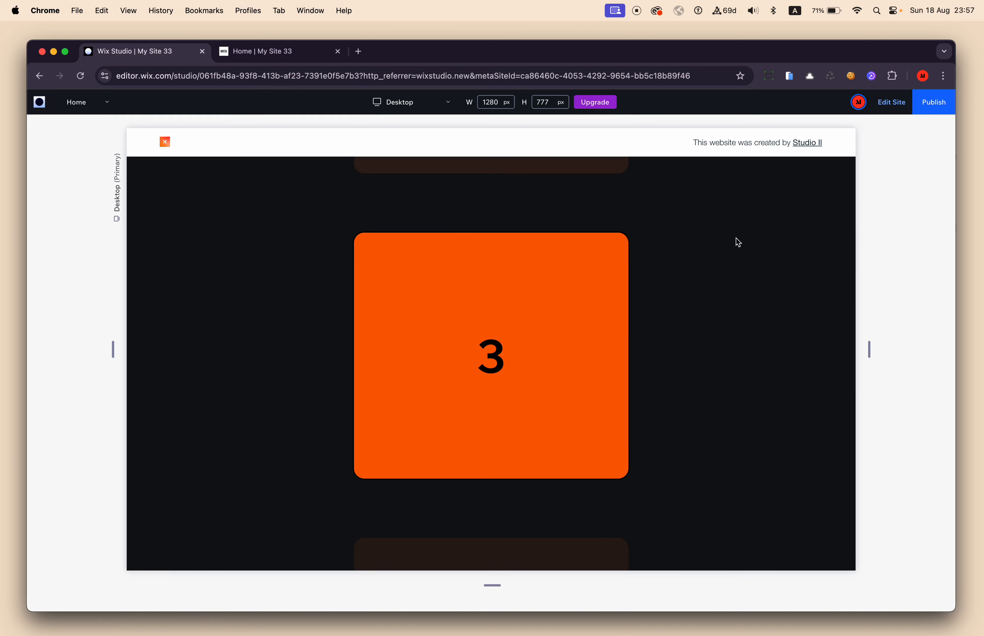
scroll(739, 242, down, 15)
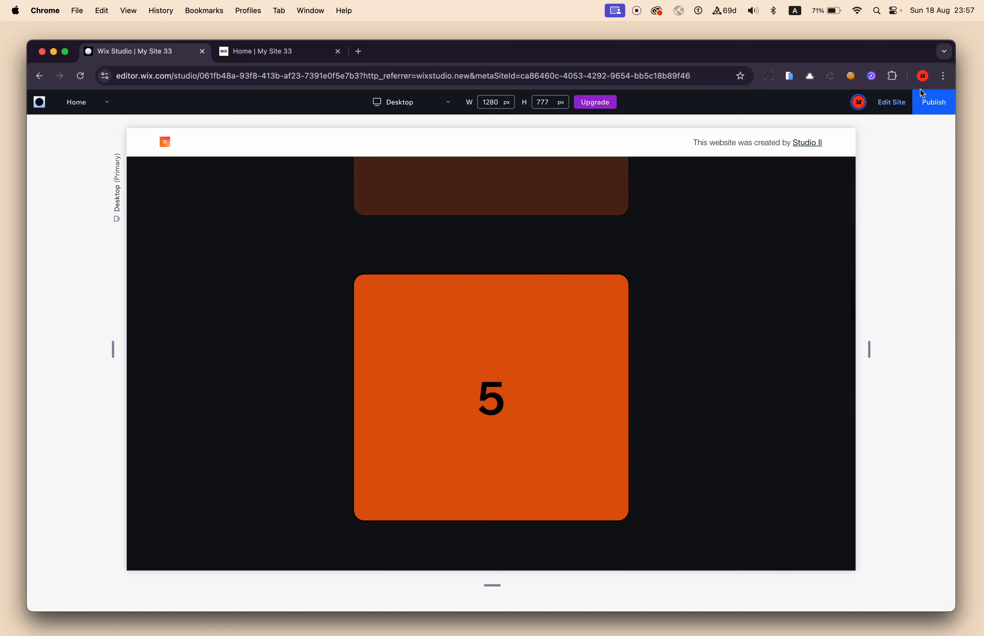
click(891, 102)
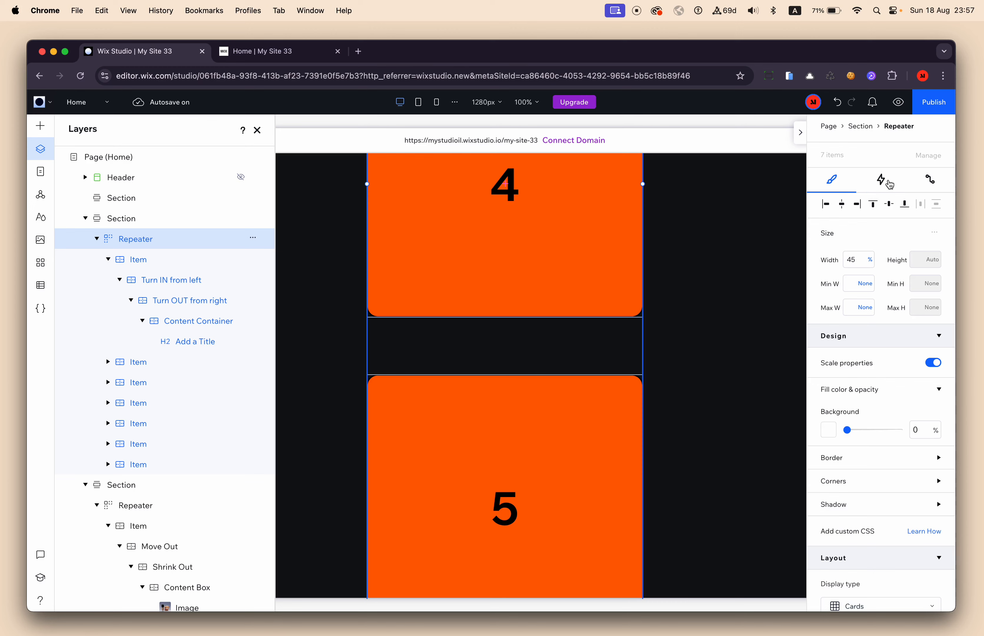
Change the scroll In animation of the Turn IN from left container to Expand and check it on the canvas.
click(890, 184)
click(154, 290)
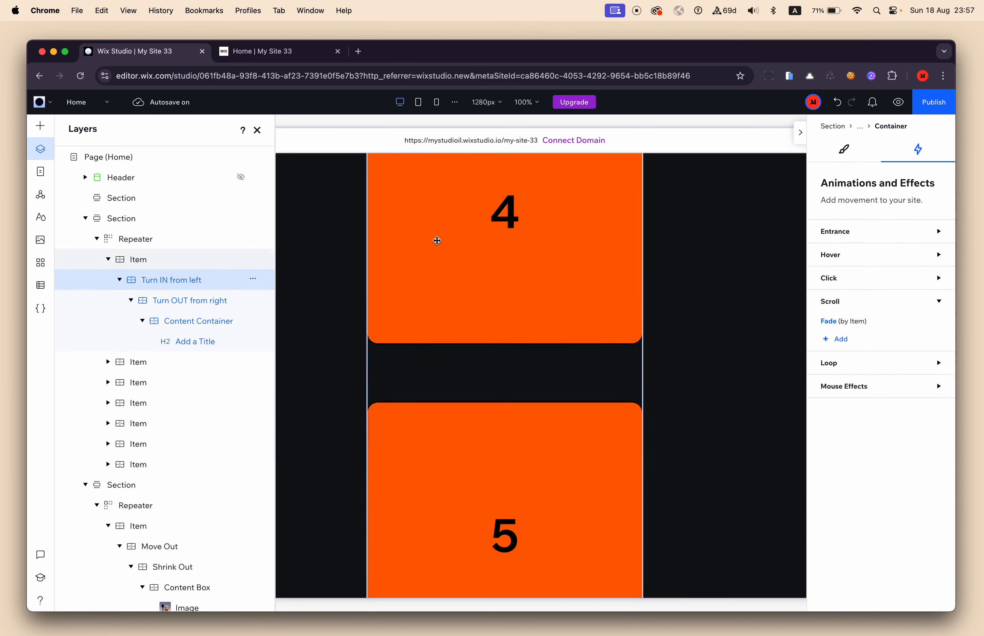
click(835, 326)
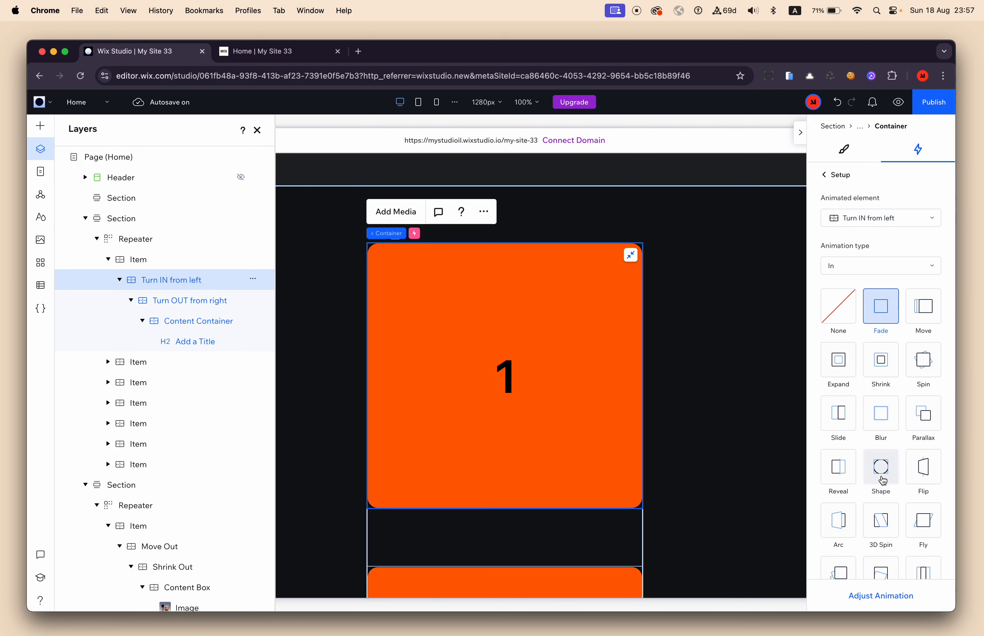
scroll(882, 455, down, 2)
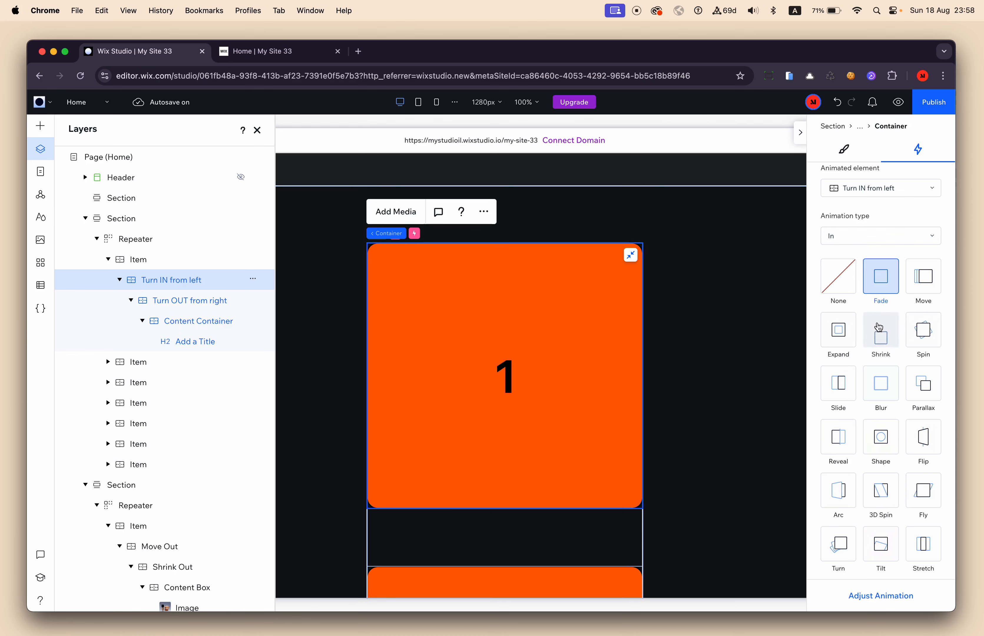
click(849, 345)
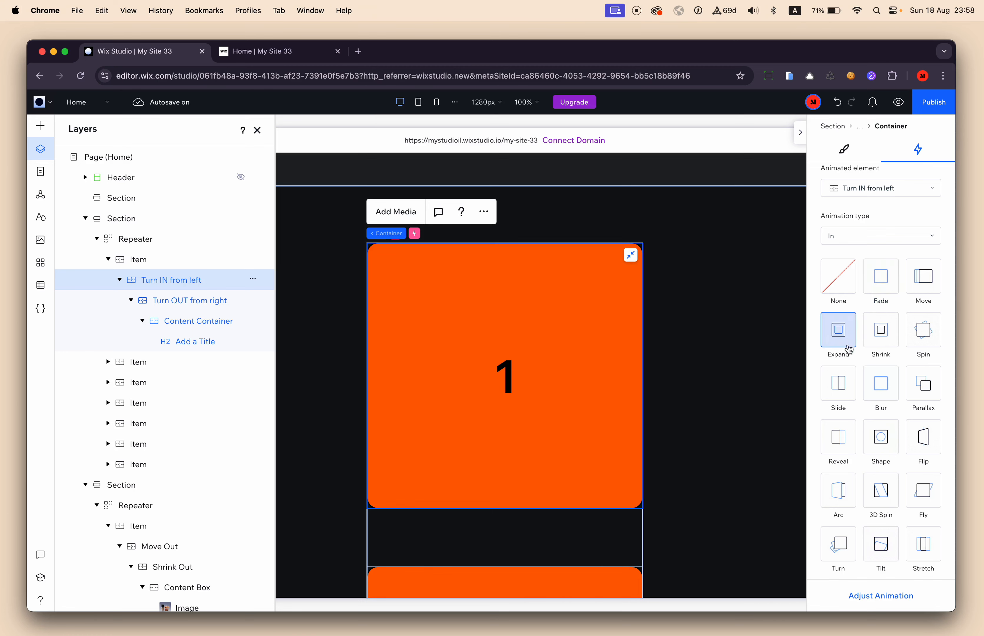
click(877, 596)
scroll(712, 443, down, 3)
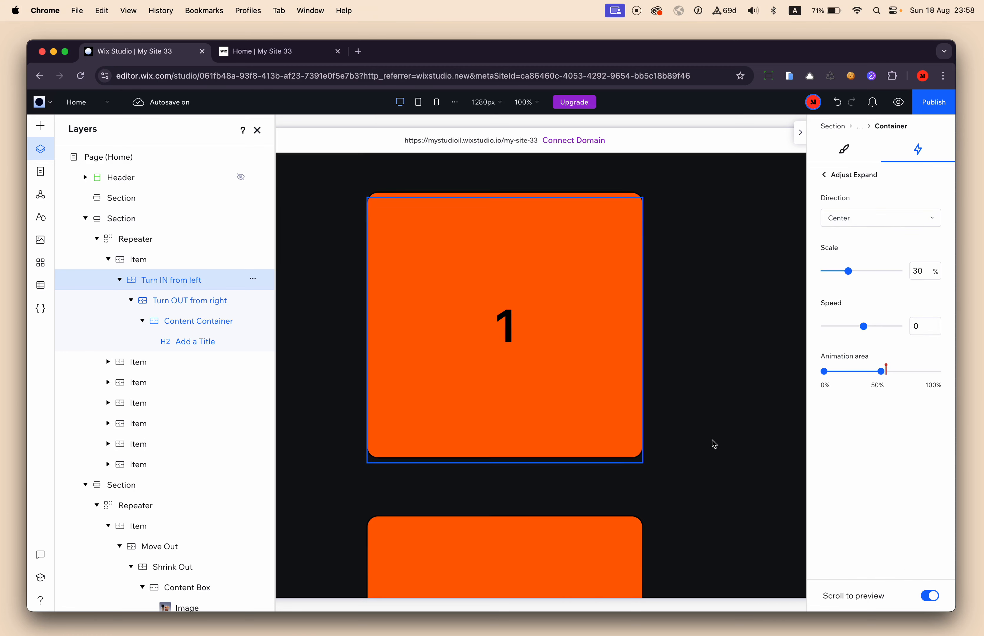
scroll(715, 444, up, 6)
scroll(715, 444, down, 3)
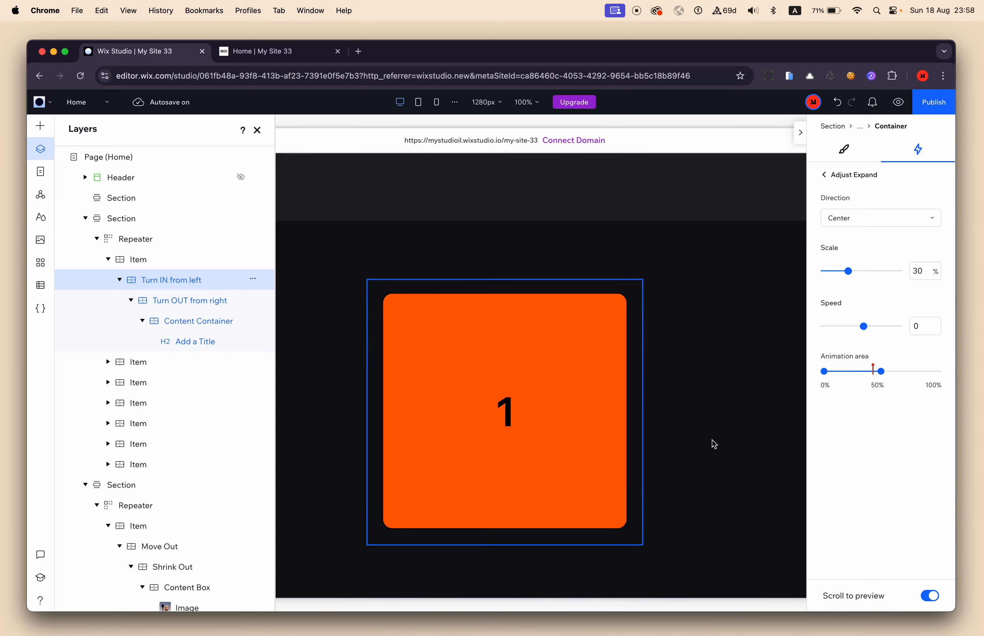
scroll(712, 444, up, 2)
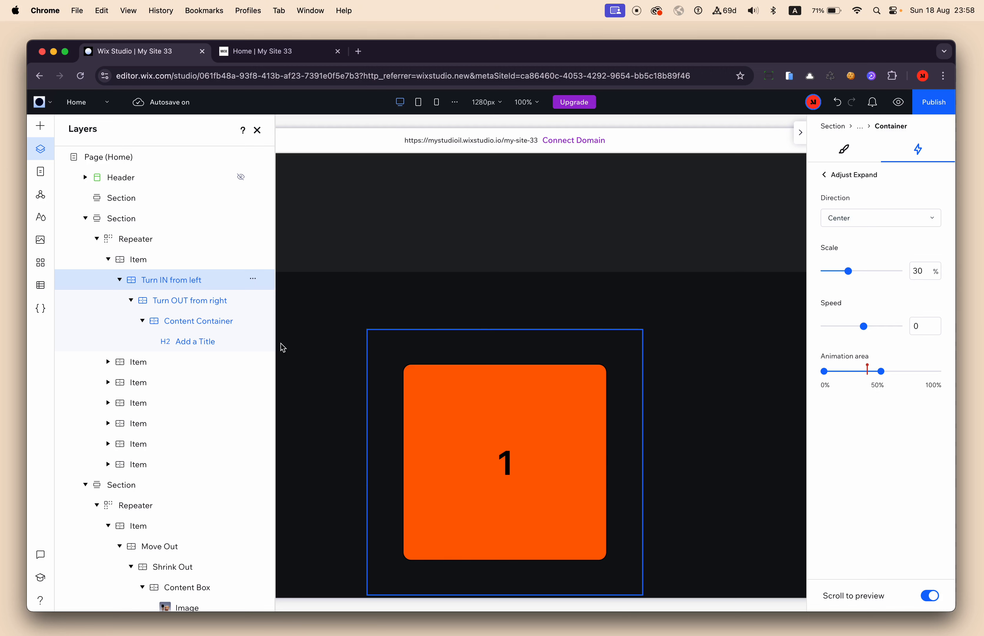
Change the scroll Out animation of the Turn OUT from right container to Shrink and open its adjustment settings.
click(187, 310)
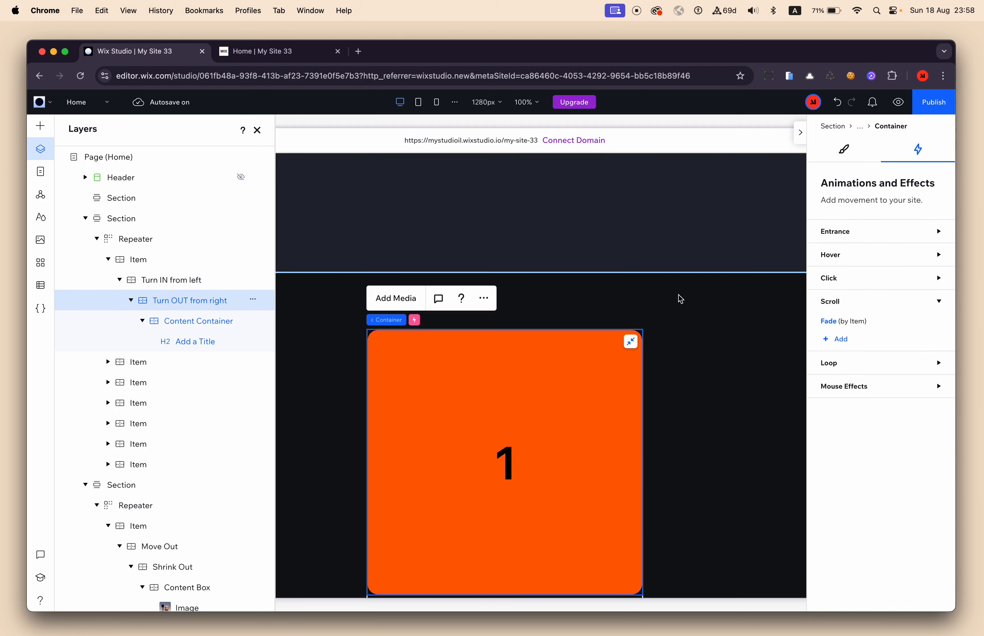
click(838, 324)
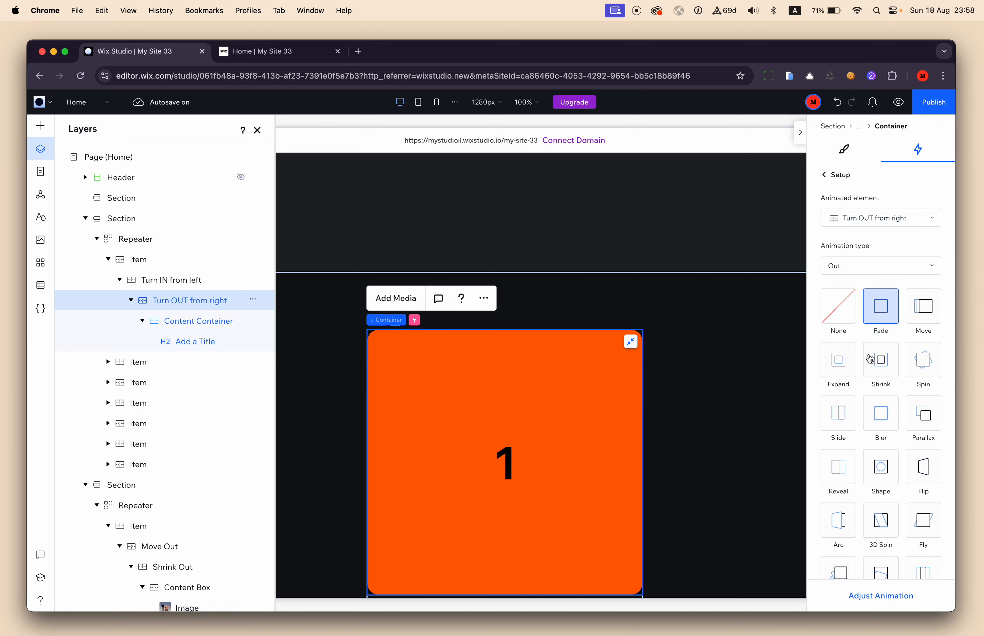
click(878, 368)
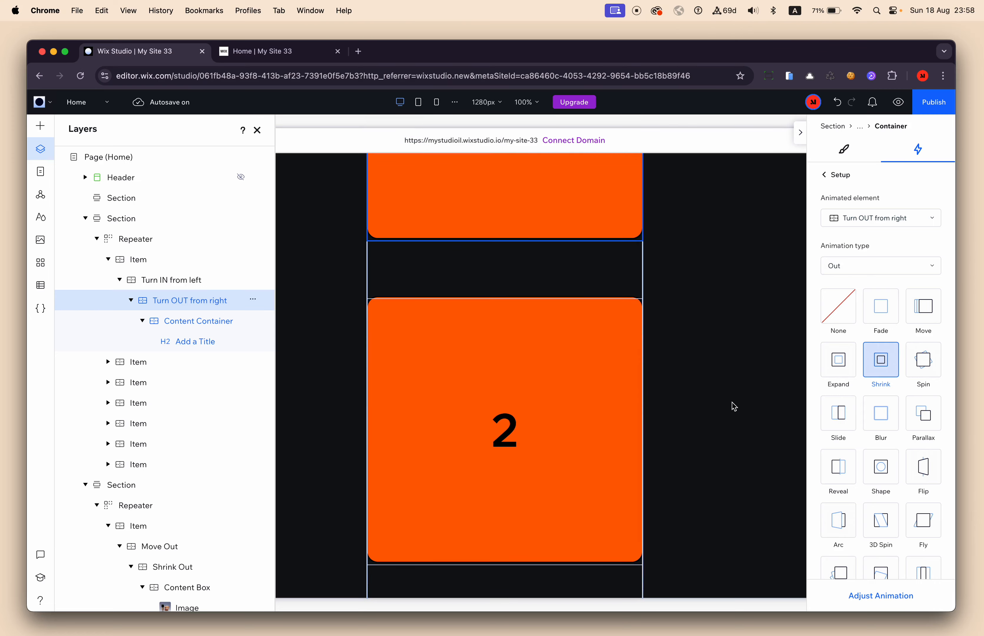
click(881, 595)
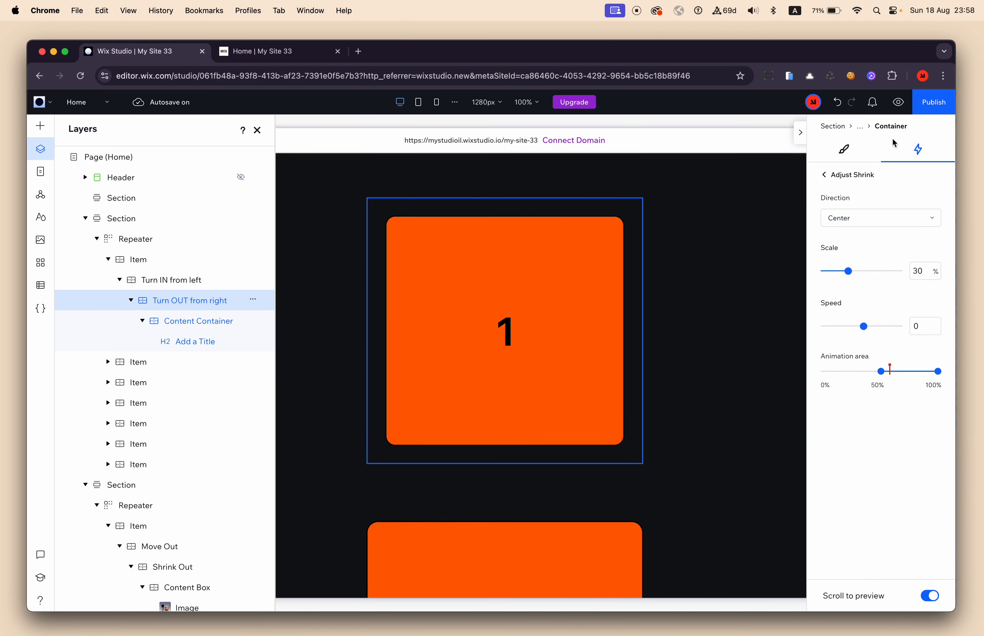
Switch to the published Home page of My Site 33 and reload it.
key(ctrl+Tab)
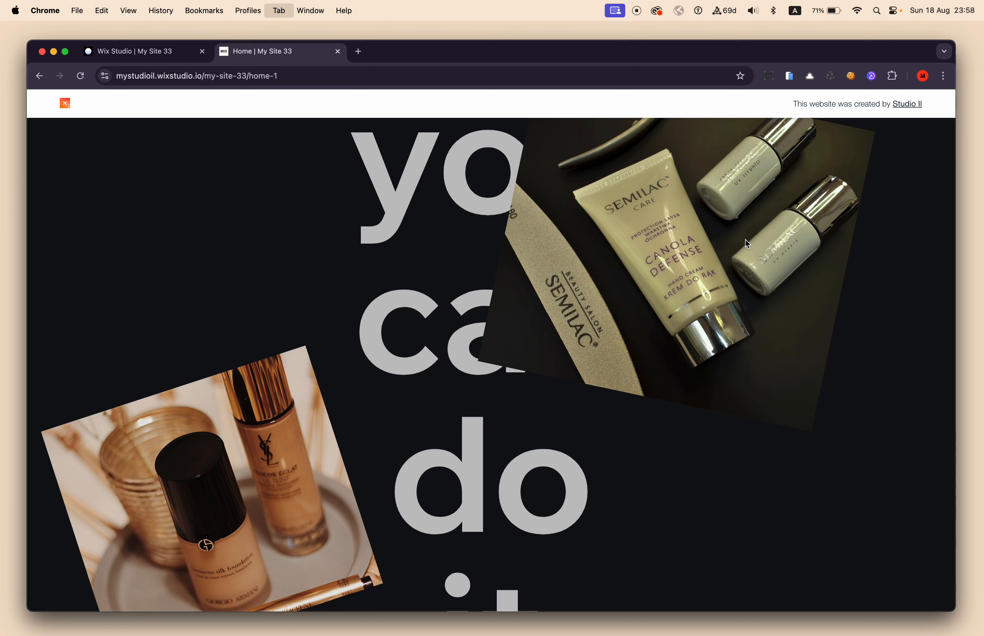
key(super+r)
key(super+r)
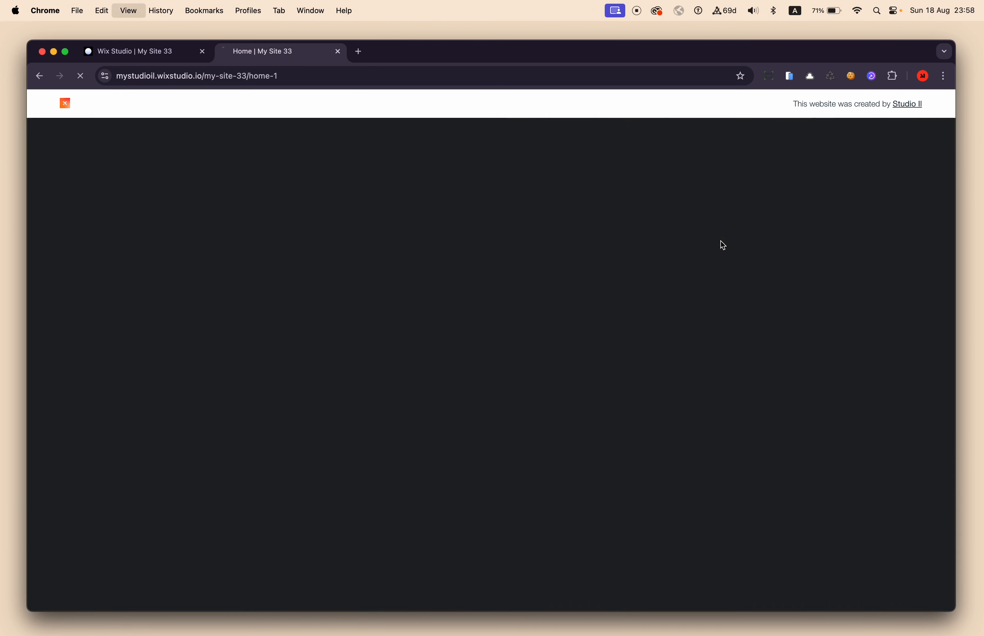
click(180, 54)
click(307, 179)
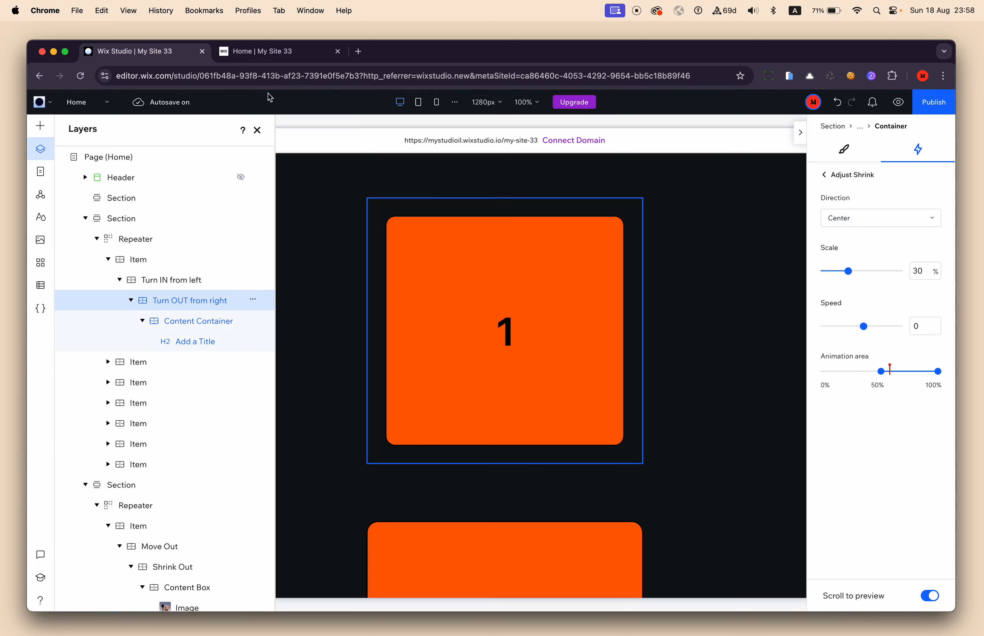
click(263, 53)
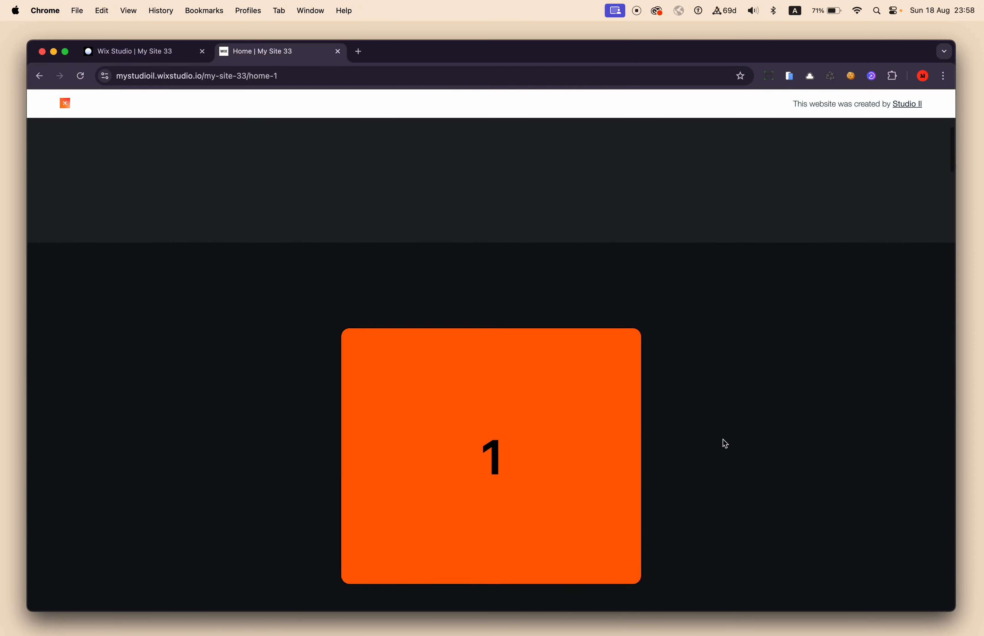
Check on the live page how the numbered containers expand in and shrink out on scroll.
scroll(723, 439, down, 10)
scroll(722, 439, down, 8)
scroll(723, 439, down, 10)
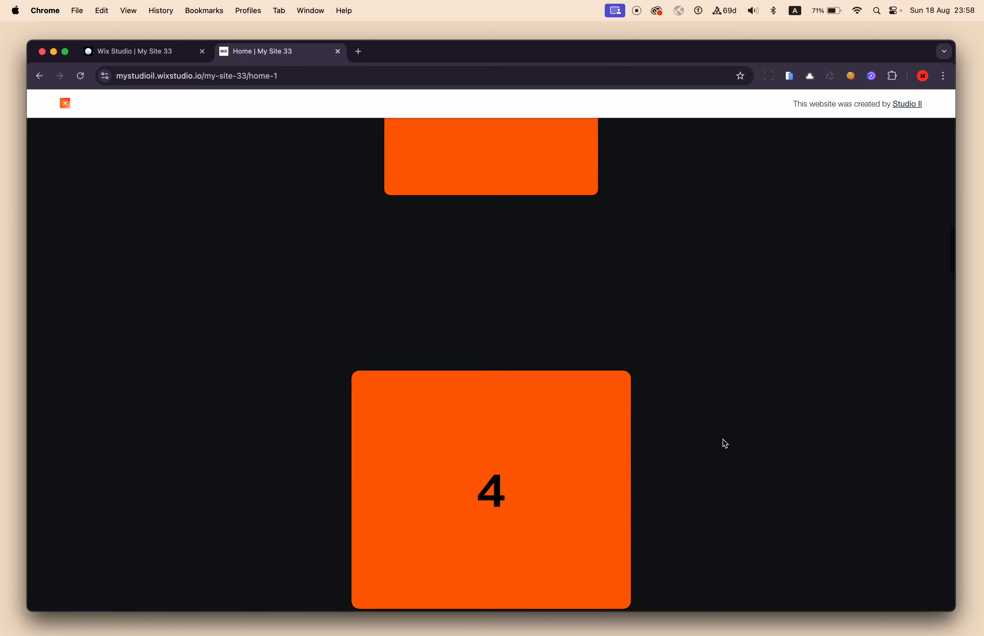
scroll(723, 439, down, 10)
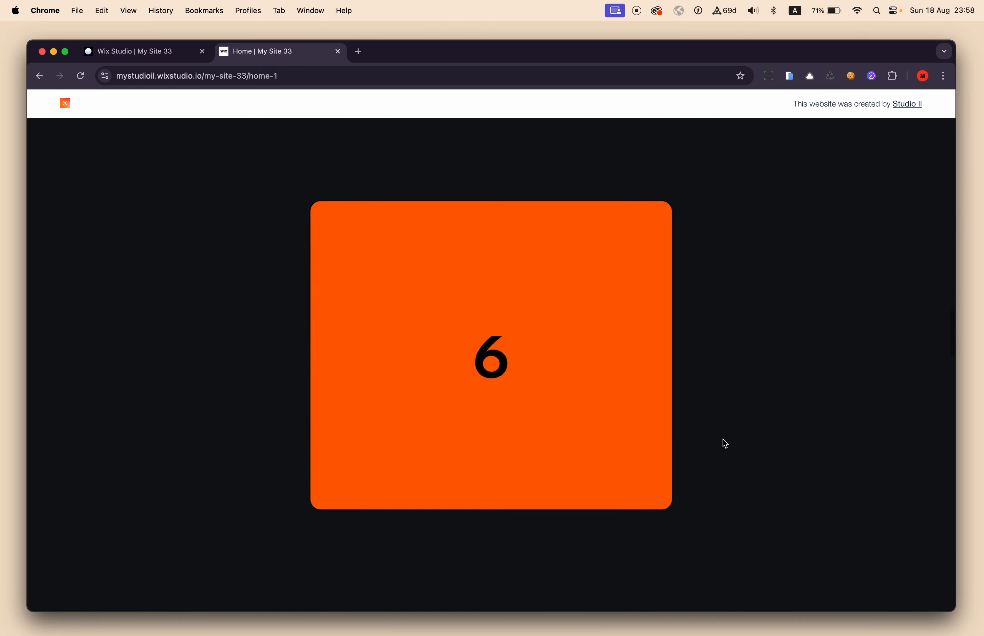
scroll(723, 440, down, 3)
scroll(723, 439, up, 15)
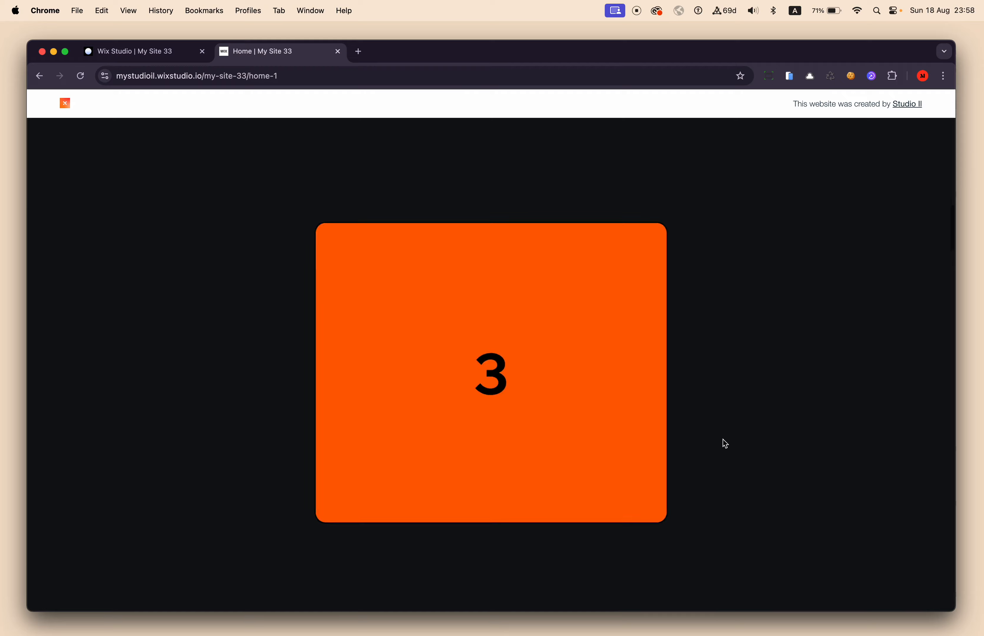
scroll(723, 439, down, 10)
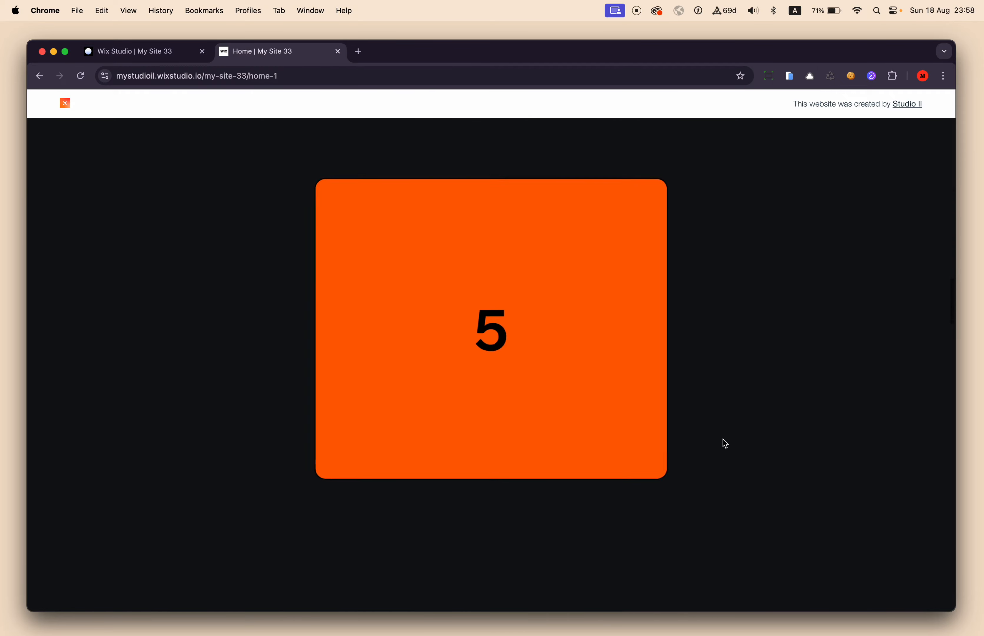
scroll(723, 439, down, 3)
scroll(723, 439, up, 12)
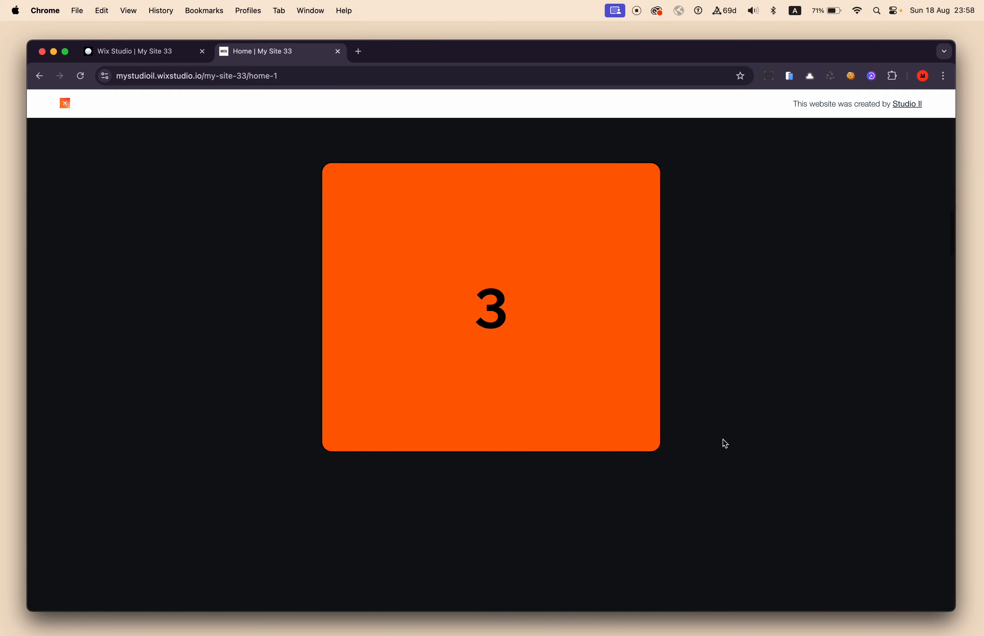
Switch back to Wix Studio, hide the layer tree and select the section holding the numbered repeater.
click(167, 53)
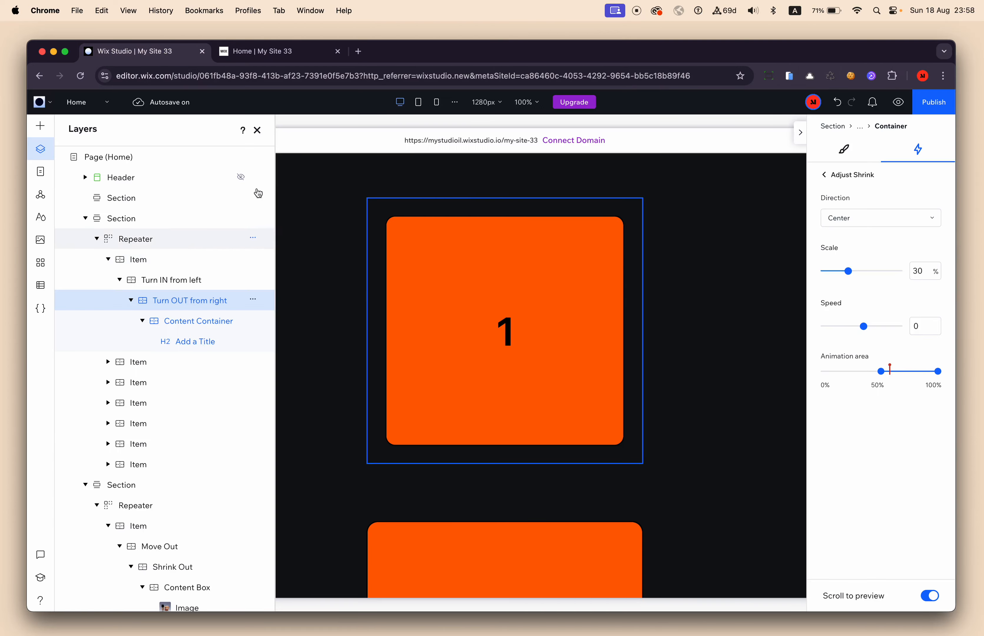
click(257, 130)
click(698, 318)
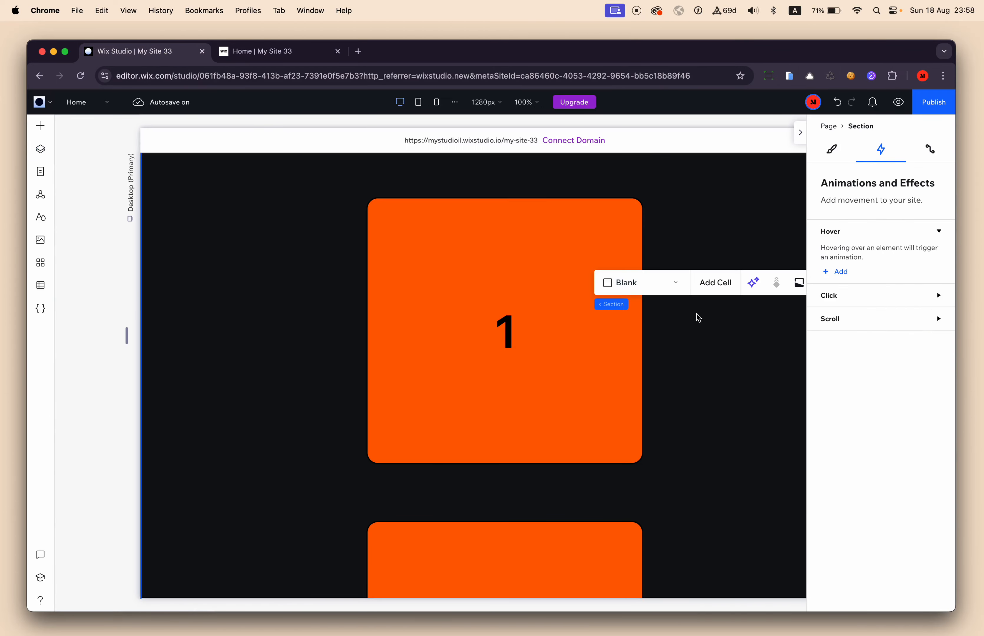